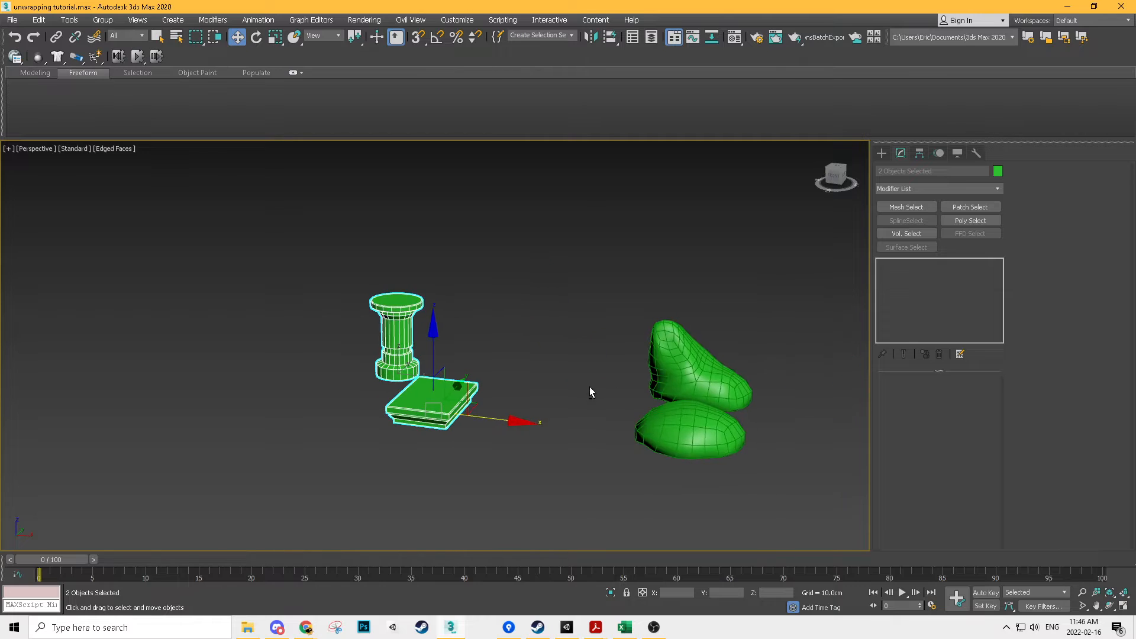
middle_click_drag(373, 357, 547, 334)
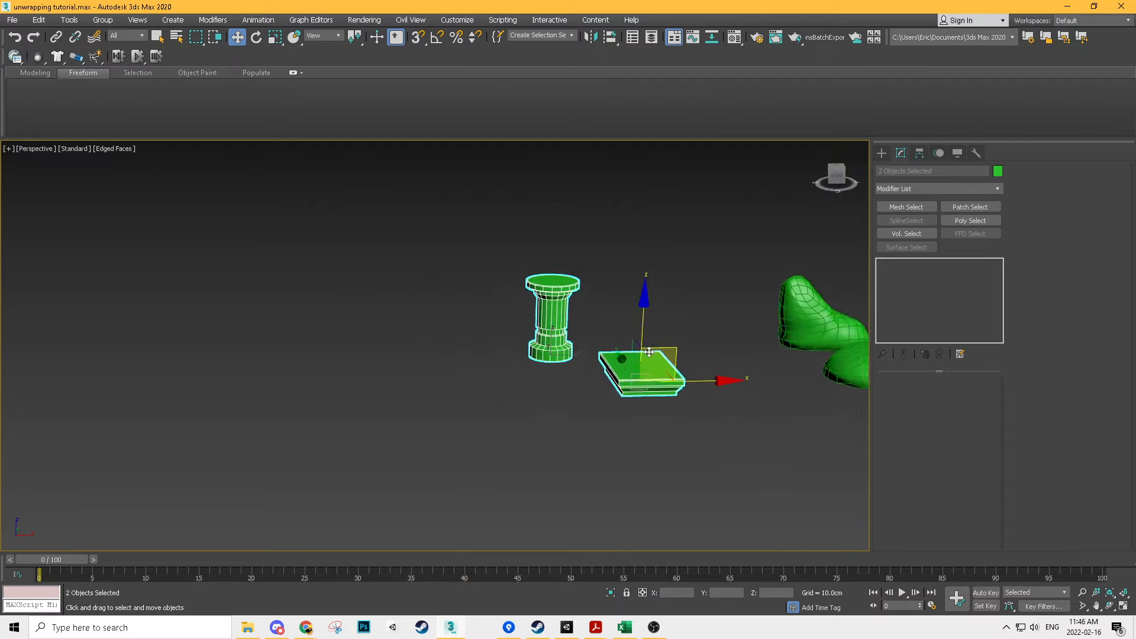
scroll(543, 334, "up", 5)
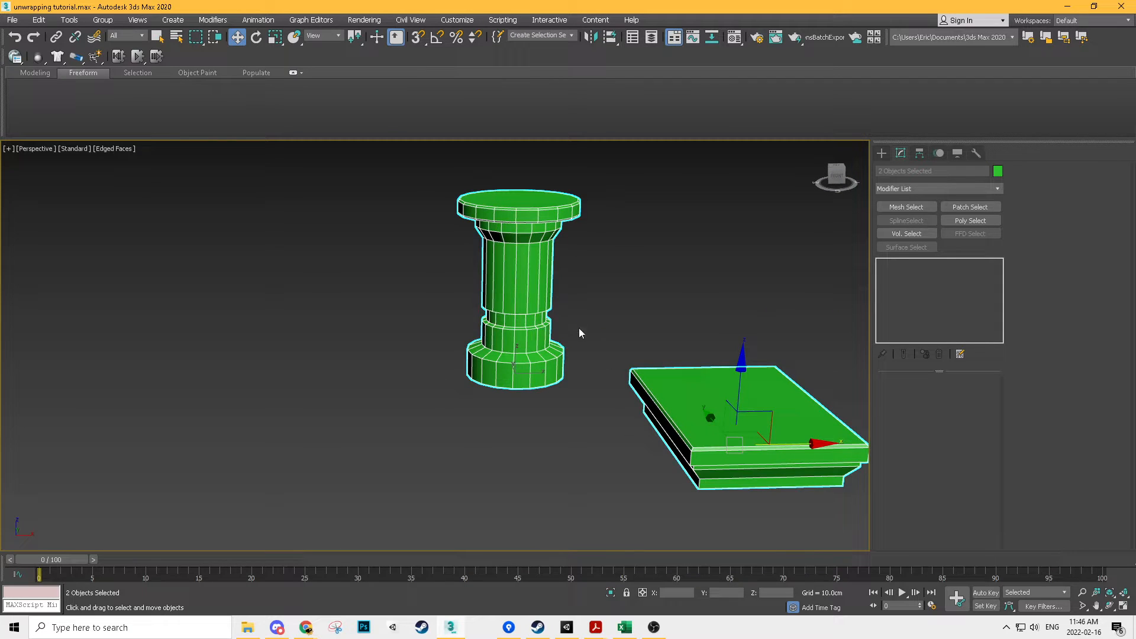
scroll(732, 383, "down", 5)
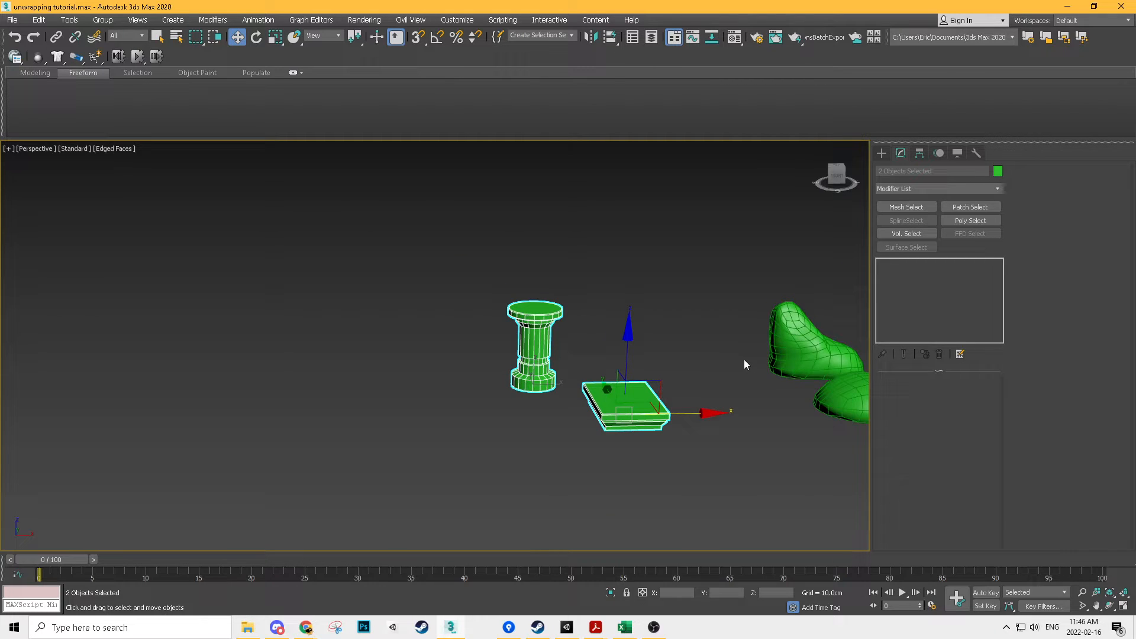
Step: In the Front view, draw a three-point Line spline shaped like an upside-down L in the empty area beside the column
left_click(881, 154)
middle_click_drag(595, 337, 722, 337)
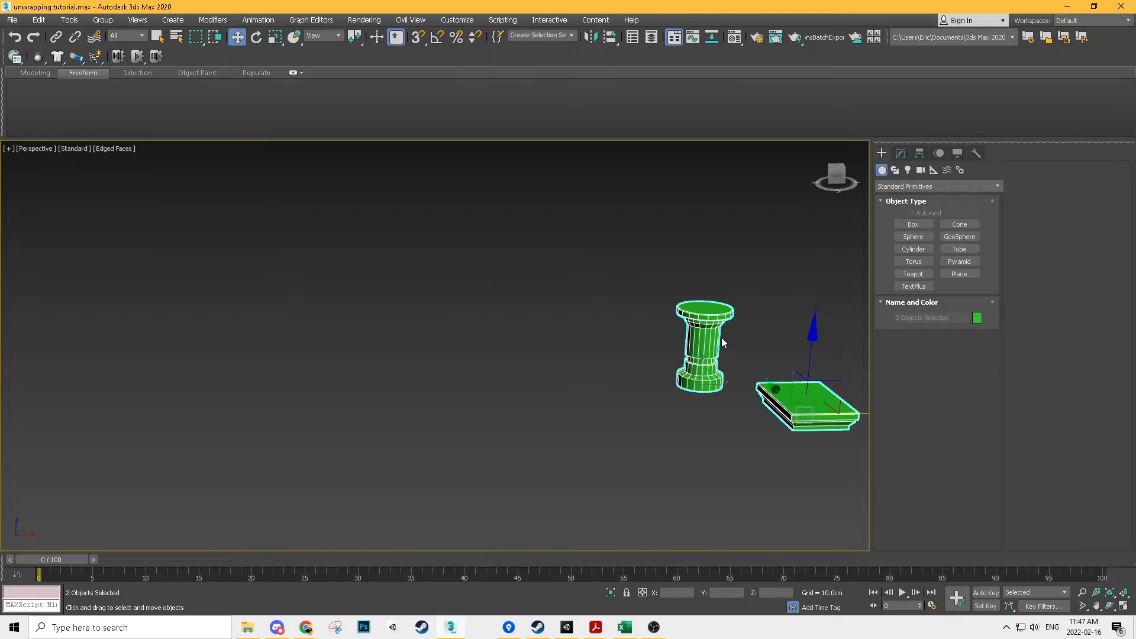
key("f")
key("z")
scroll(661, 356, "down", 3)
middle_click_drag(519, 362, 443, 370)
middle_click_drag(554, 383, 666, 409)
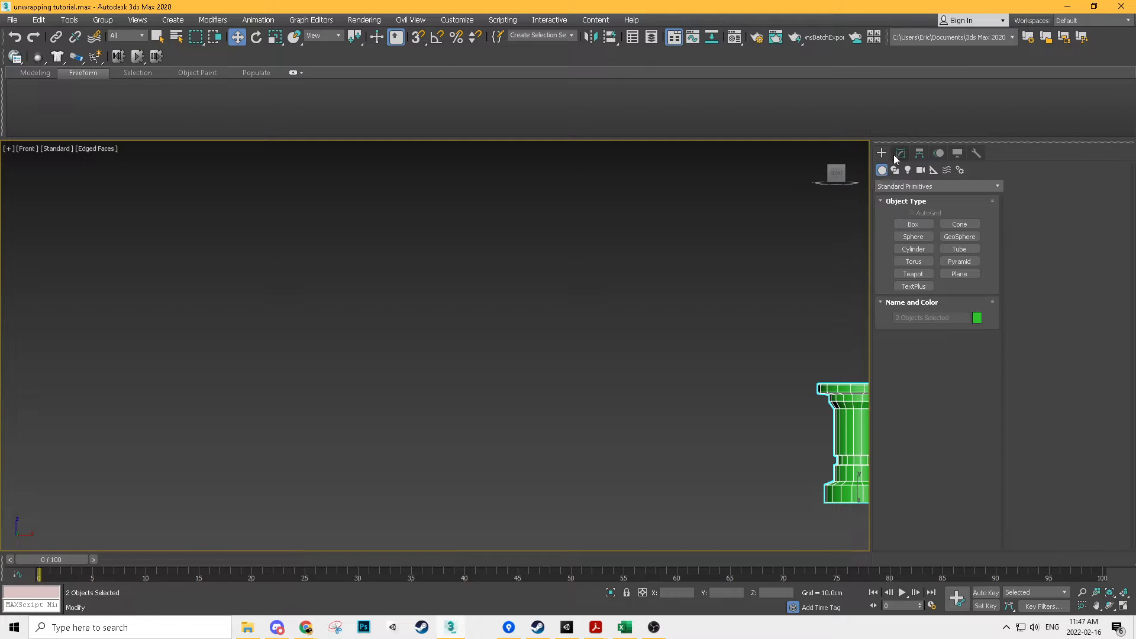
left_click(894, 170)
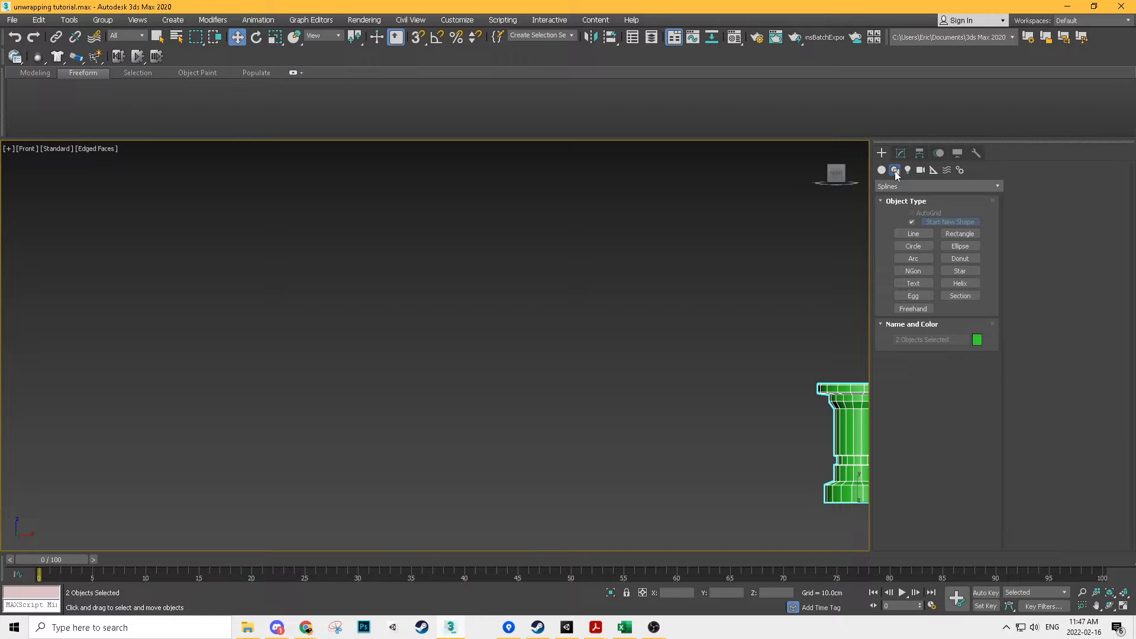
left_click(913, 234)
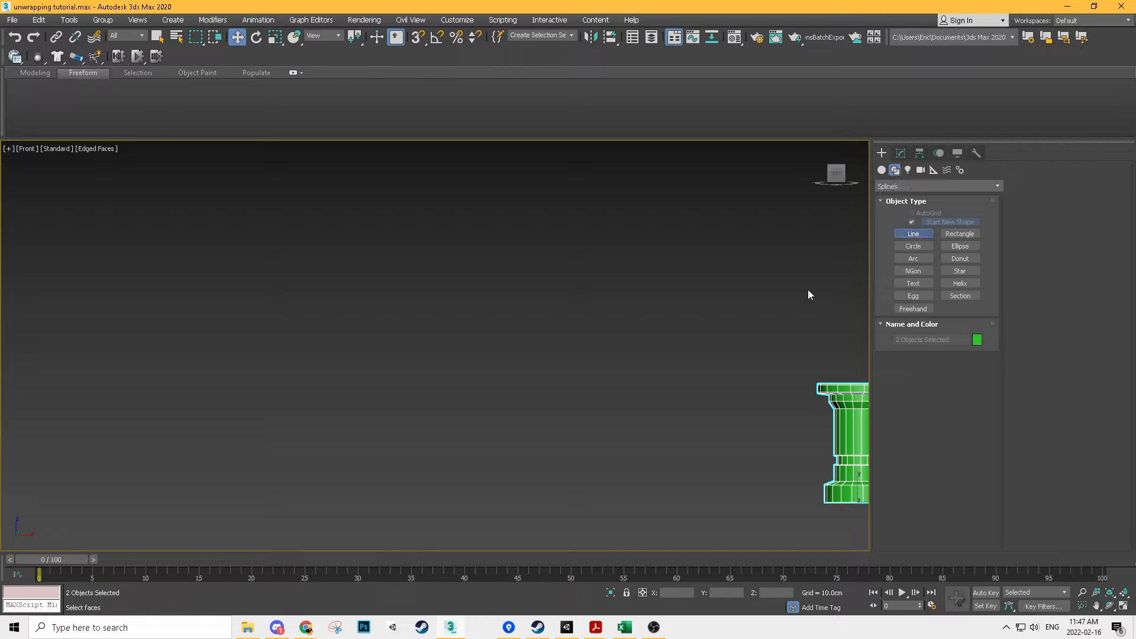
middle_click_drag(485, 477, 425, 496)
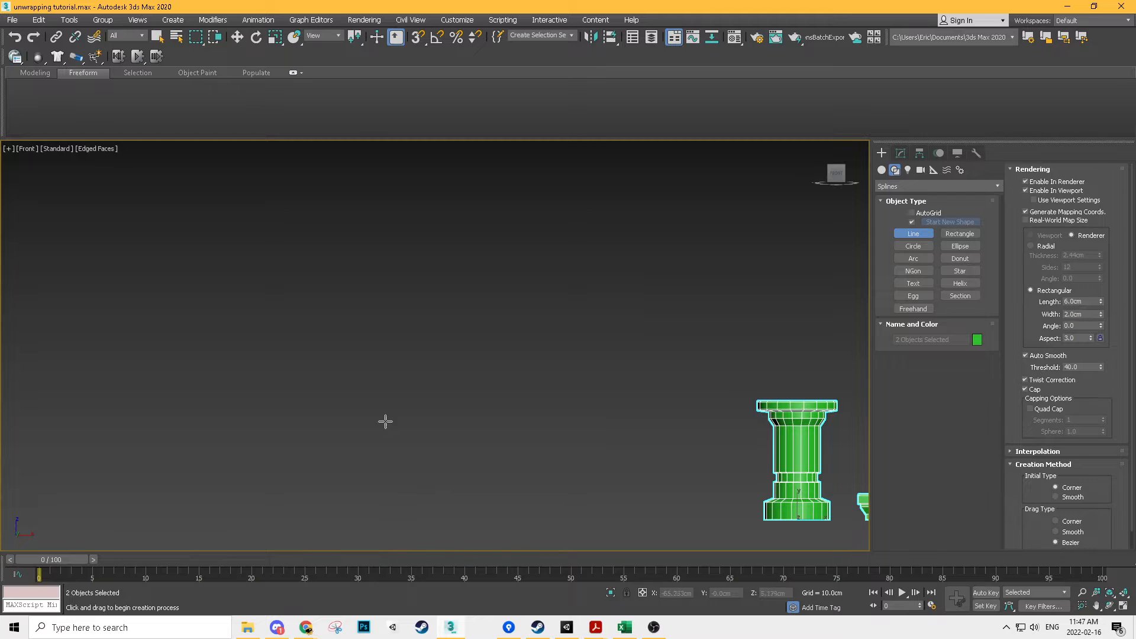
left_click(382, 504)
left_click(381, 325)
left_click(485, 329)
right_click(538, 388)
Step: Draw a second Line spline as a smooth S-curve between the L-shaped spline and the column
left_click_drag(559, 503, 592, 503)
left_click_drag(637, 397, 627, 423)
left_click_drag(565, 399, 571, 370)
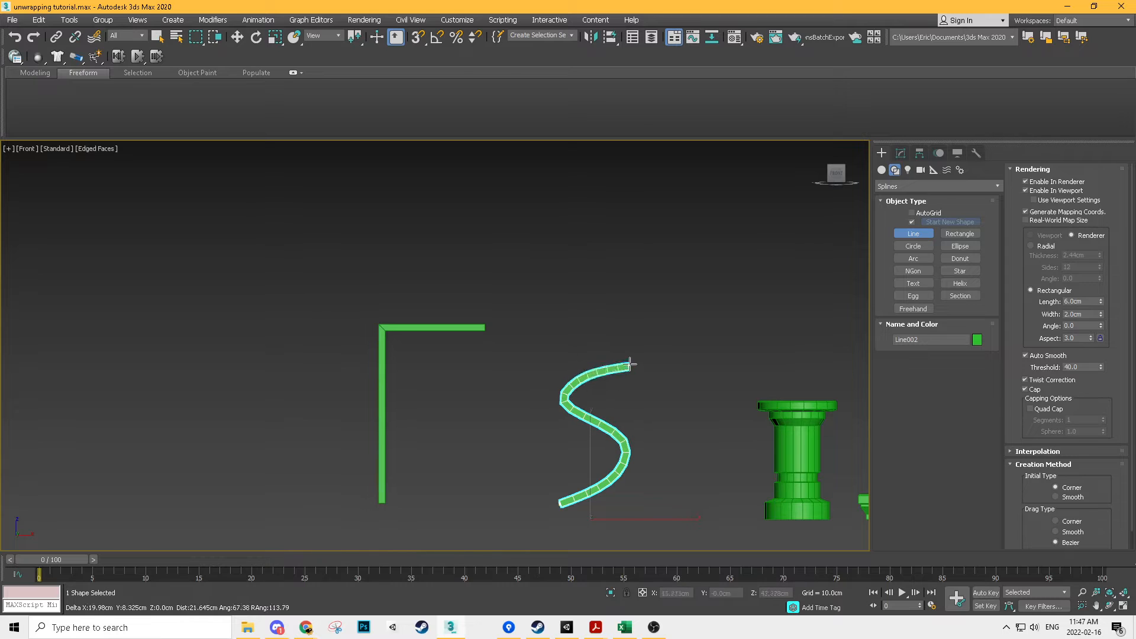
left_click(638, 341)
right_click(701, 443)
middle_click_drag(570, 430, 628, 404)
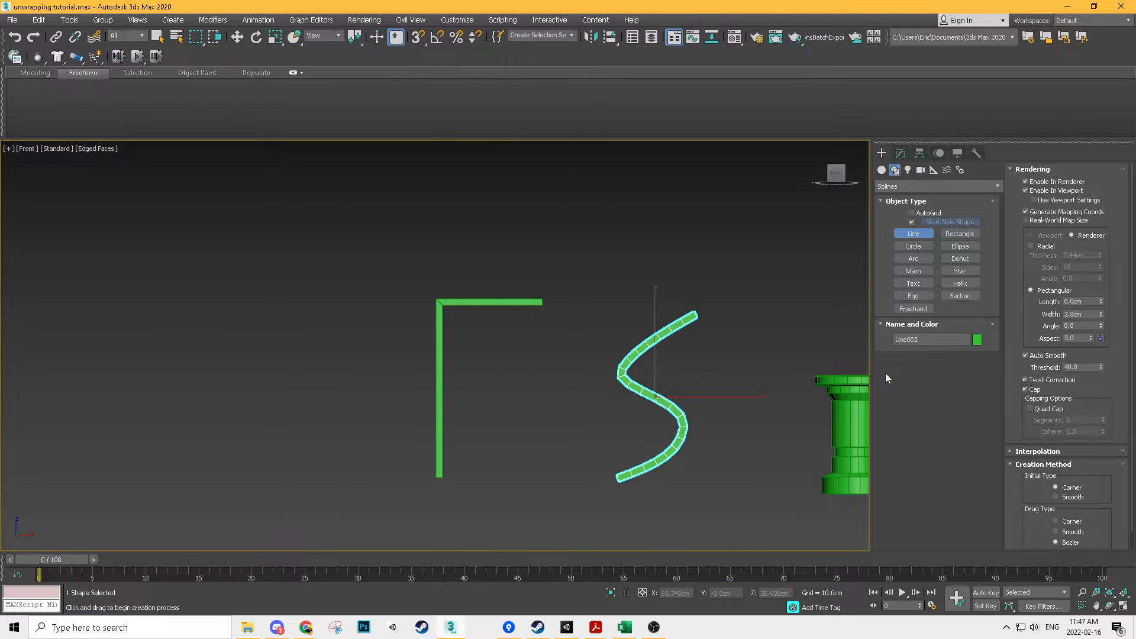
right_click(478, 305)
Step: Switch the L-shaped spline's viewport rendering off and back on, with Enable In Renderer turned on as well
left_click(469, 304)
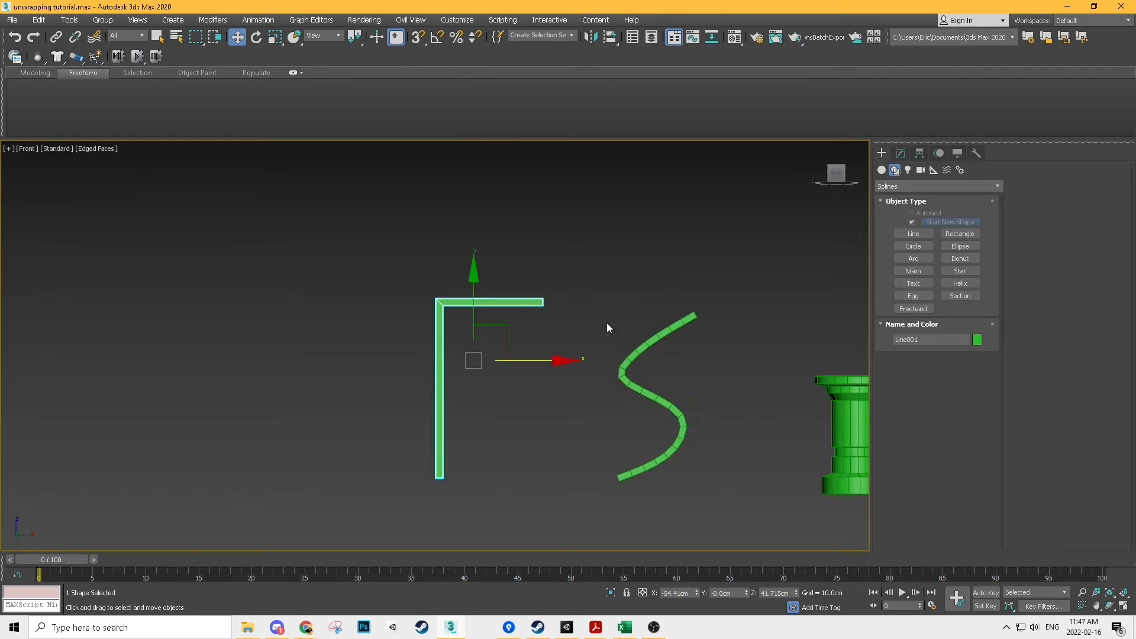
left_click(900, 153)
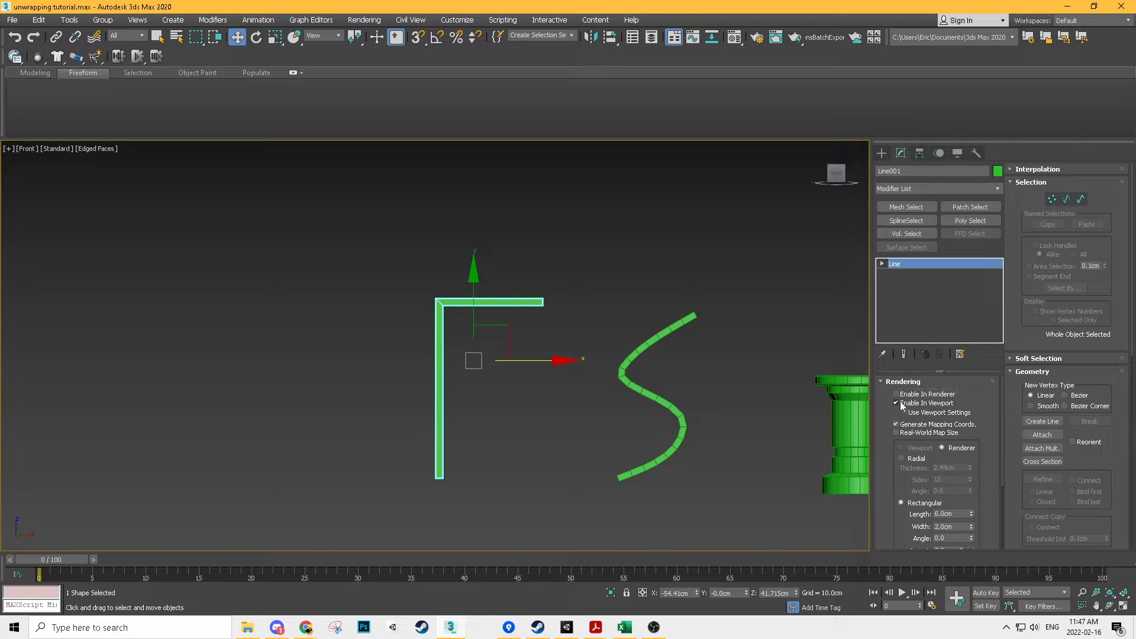
left_click(897, 403)
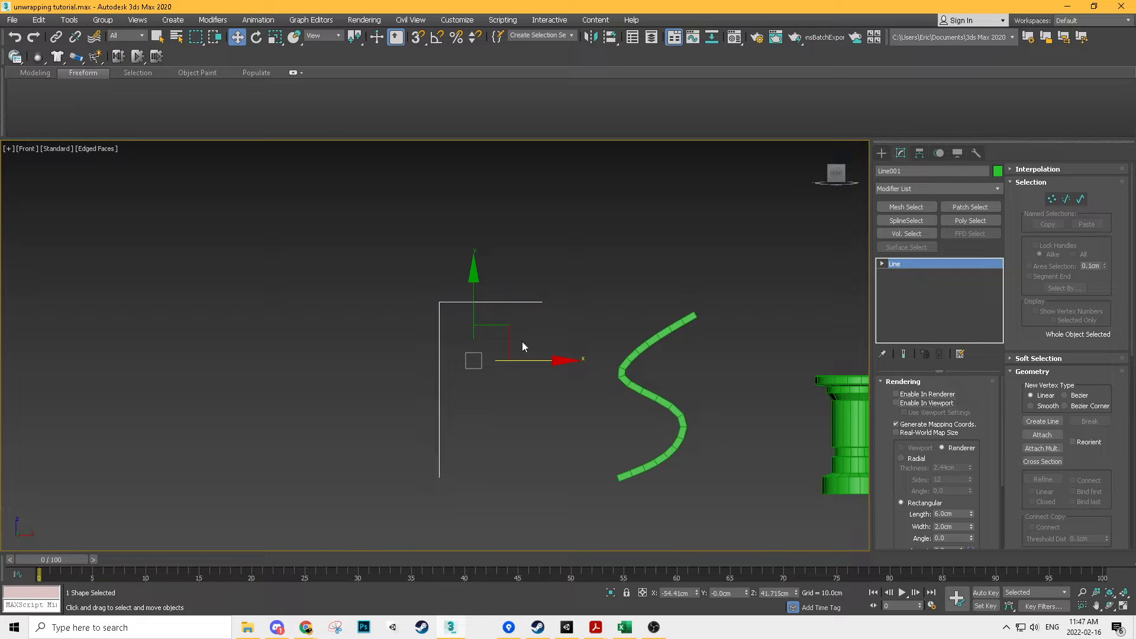
left_click(901, 406)
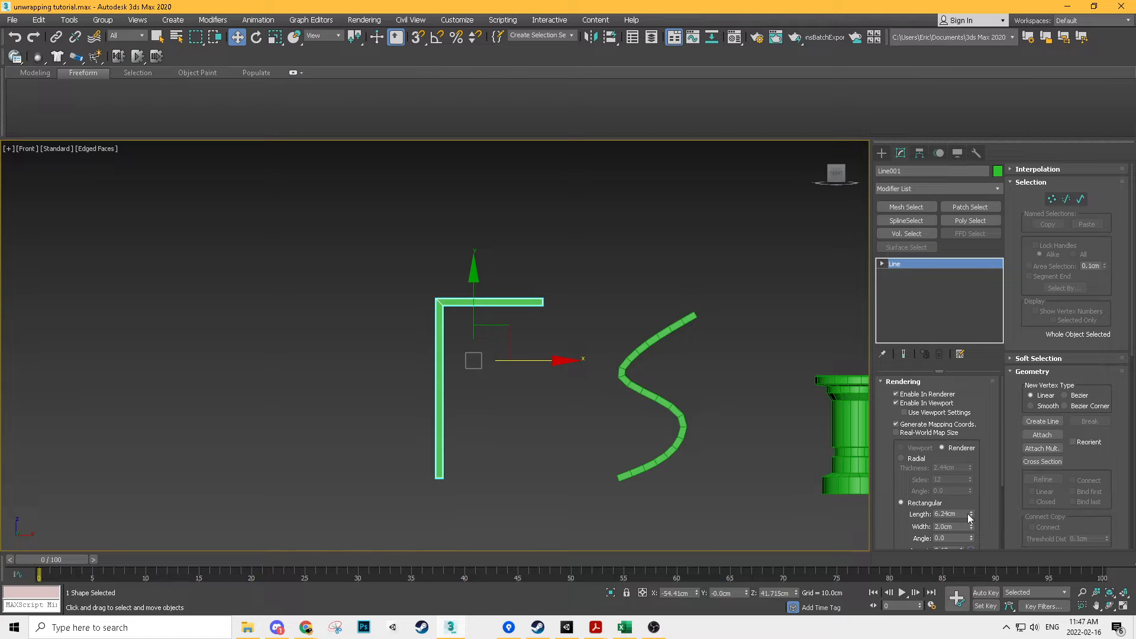
Step: Set the L-shaped spline's rectangular cross-section to a length of about 13.229 cm and a width of about 3.74 cm
left_click_drag(970, 530, 970, 482)
middle_click_drag(492, 314, 455, 354, "alt")
left_click_drag(971, 513, 970, 443)
middle_click_drag(532, 438, 576, 414, "alt")
Step: Change the S-shaped spline's rendered cross-section to Radial and check the resulting tube up close
left_click(680, 414)
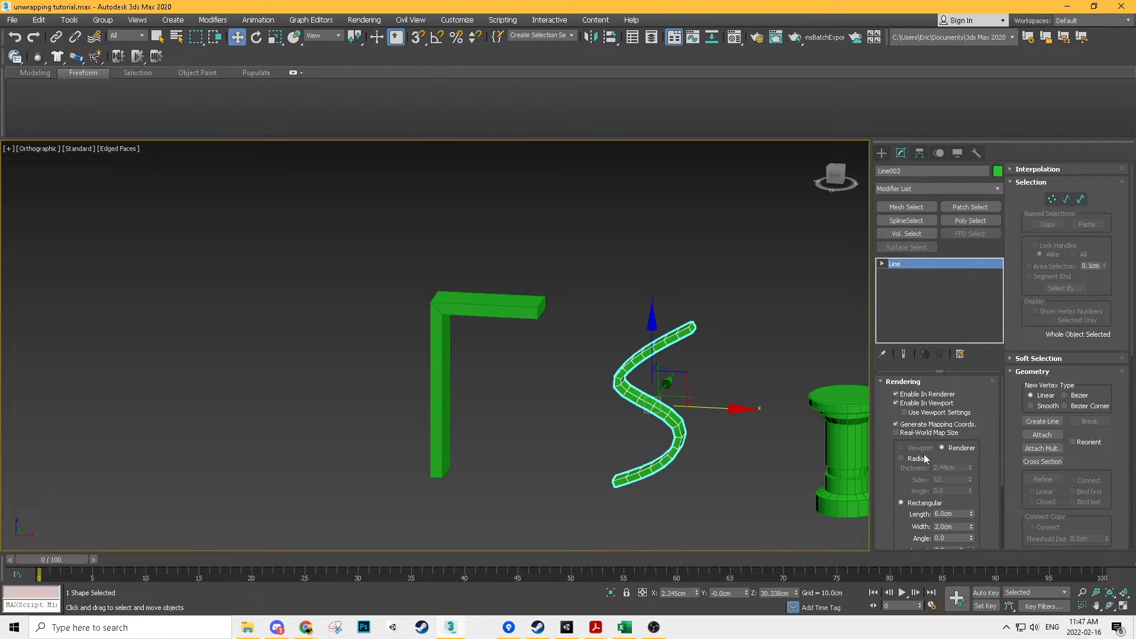
left_click(915, 460)
scroll(567, 362, "up", 5)
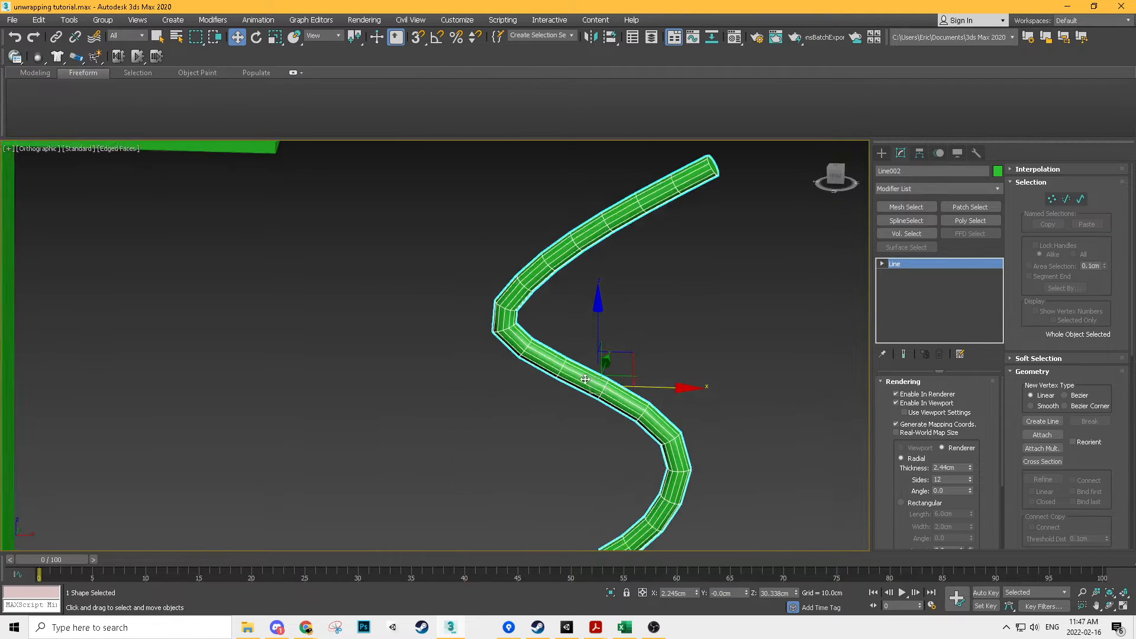
scroll(568, 362, "down", 5)
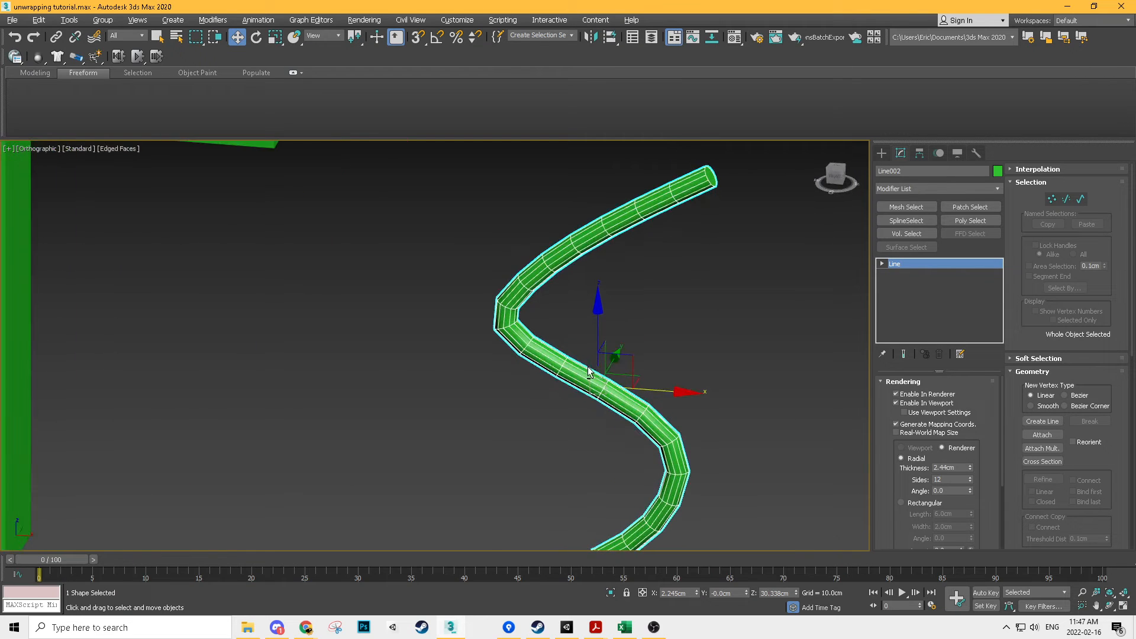
Step: Reposition the S-shaped spline's upper bend vertex and scale its handles to soften the curve
left_click(1052, 199)
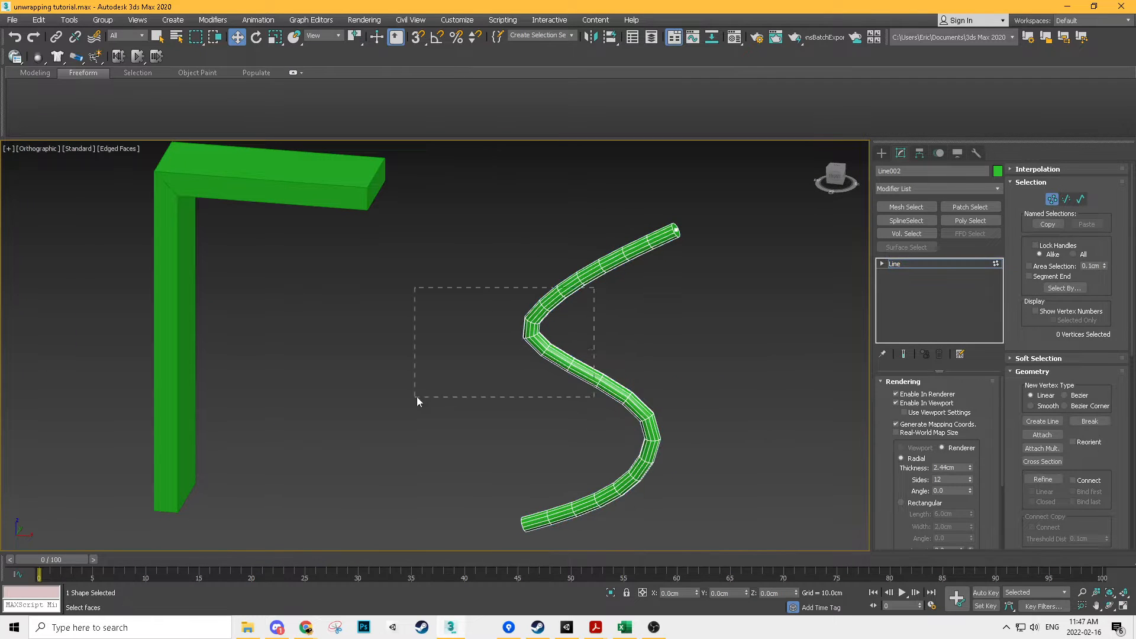
left_click_drag(416, 397, 416, 397)
middle_click_drag(531, 362, 556, 346, "alt")
left_click_drag(561, 302, 559, 233)
key("e")
key("r")
left_click_drag(536, 322, 600, 302)
key("w")
Step: Reposition and rotate the S-shaped spline's lower bend vertex for a smoother curve, and leave vertex editing
middle_click_drag(685, 421, 710, 380)
left_click_drag(654, 441, 723, 367)
left_click(715, 361)
left_click_drag(651, 416, 696, 381)
key("e")
left_click_drag(729, 340, 694, 384)
key("w")
left_click(725, 354)
scroll(680, 392, "down", 3)
middle_click_drag(681, 391, 643, 318, "alt")
left_click(1050, 199)
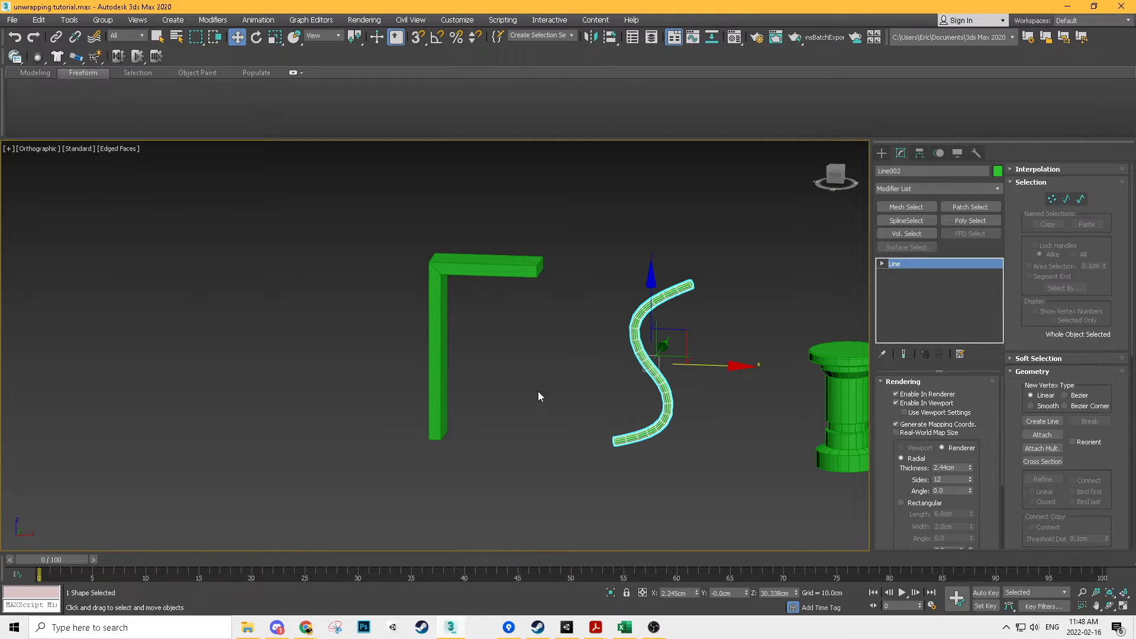
Step: Fillet the corner vertex of the L-shaped spline into a broad rounded bend and leave vertex editing
scroll(516, 356, "up", 3)
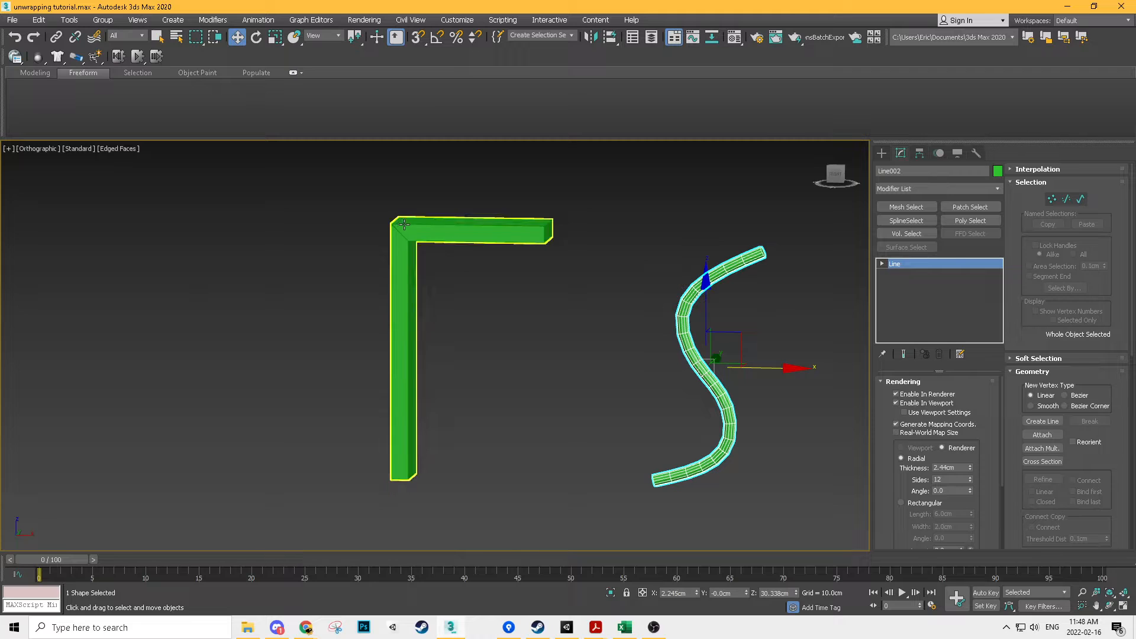
left_click(426, 226)
key("1")
left_click_drag(458, 211, 294, 325)
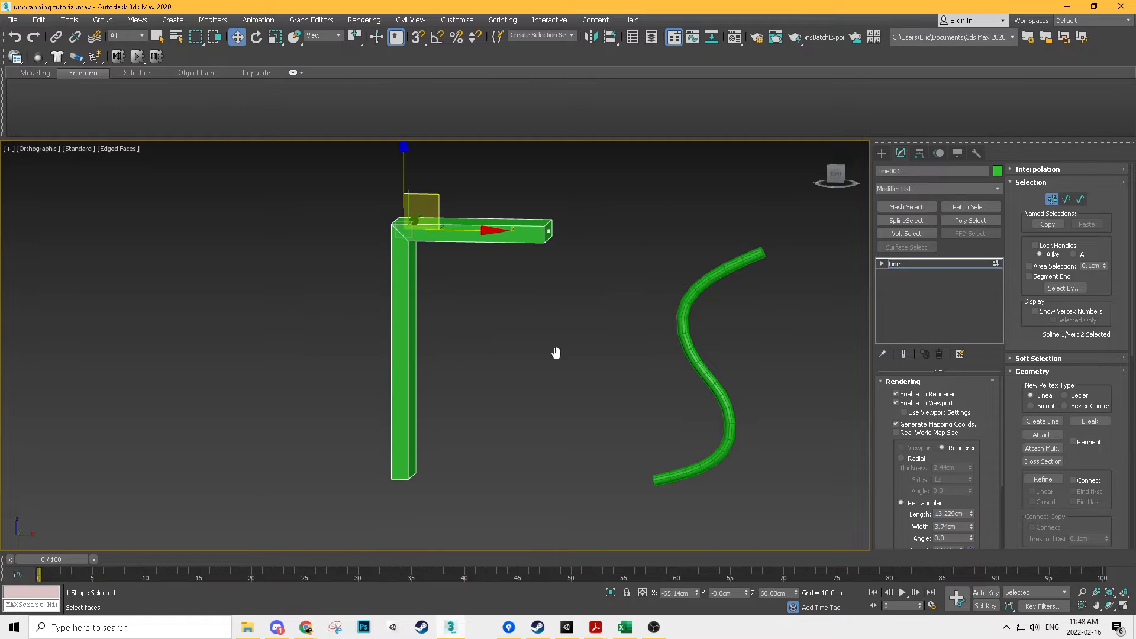
middle_click_drag(541, 353, 585, 358)
left_click(1040, 480)
scroll(1050, 425, "down", 3)
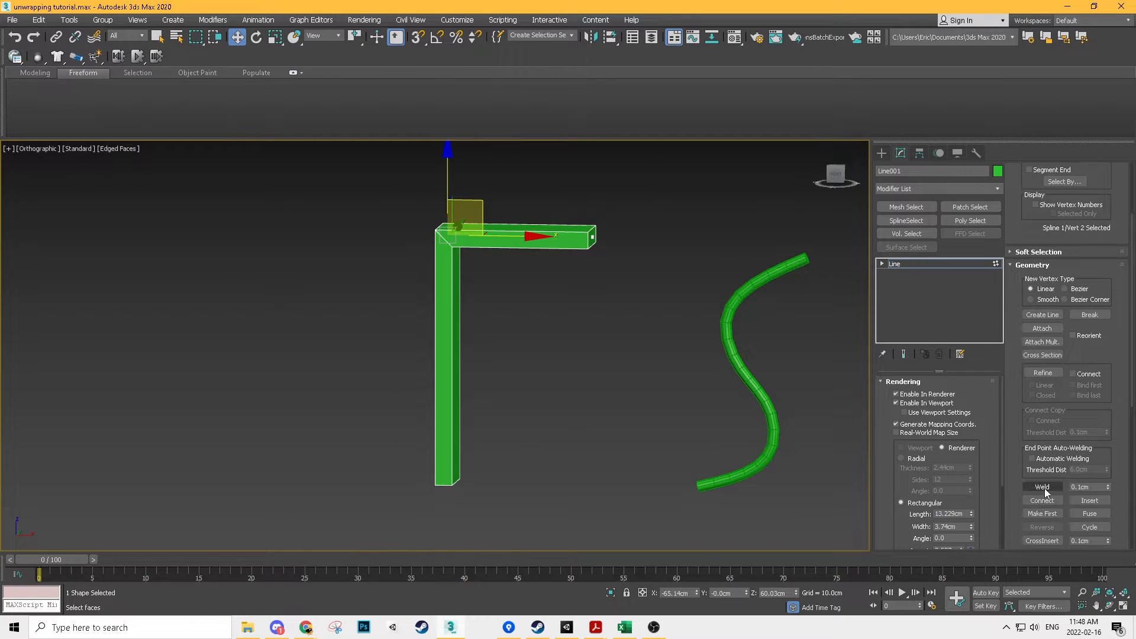
left_click(1031, 522)
left_click_drag(449, 237, 447, 184)
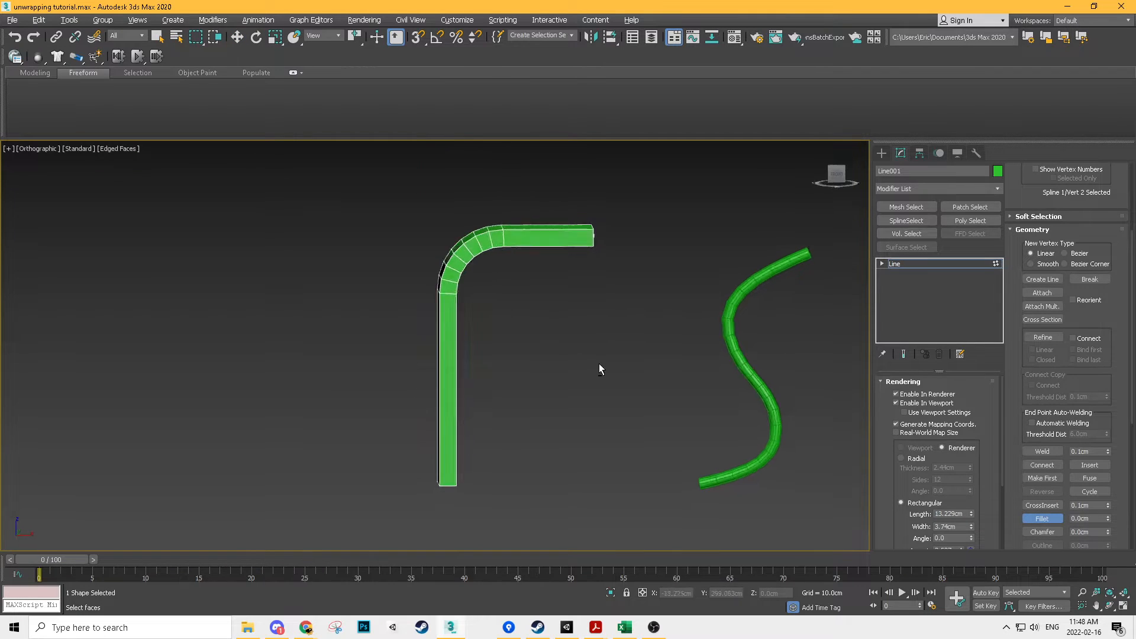
middle_click_drag(598, 369, 562, 368, "alt")
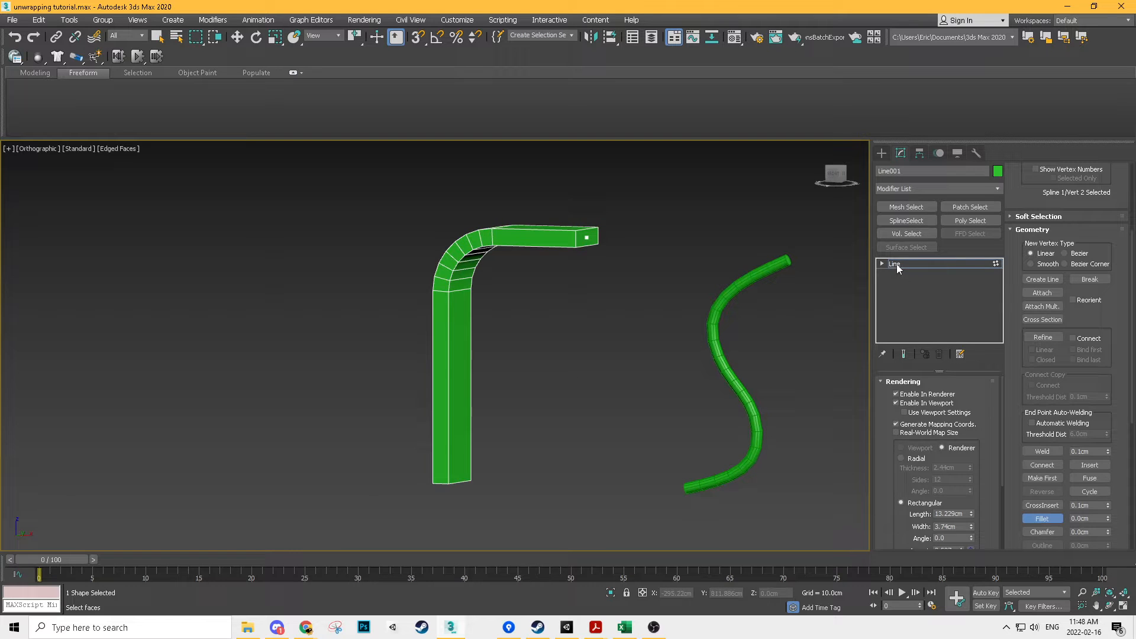
left_click(896, 264)
middle_click_drag(438, 349, 545, 379, "alt")
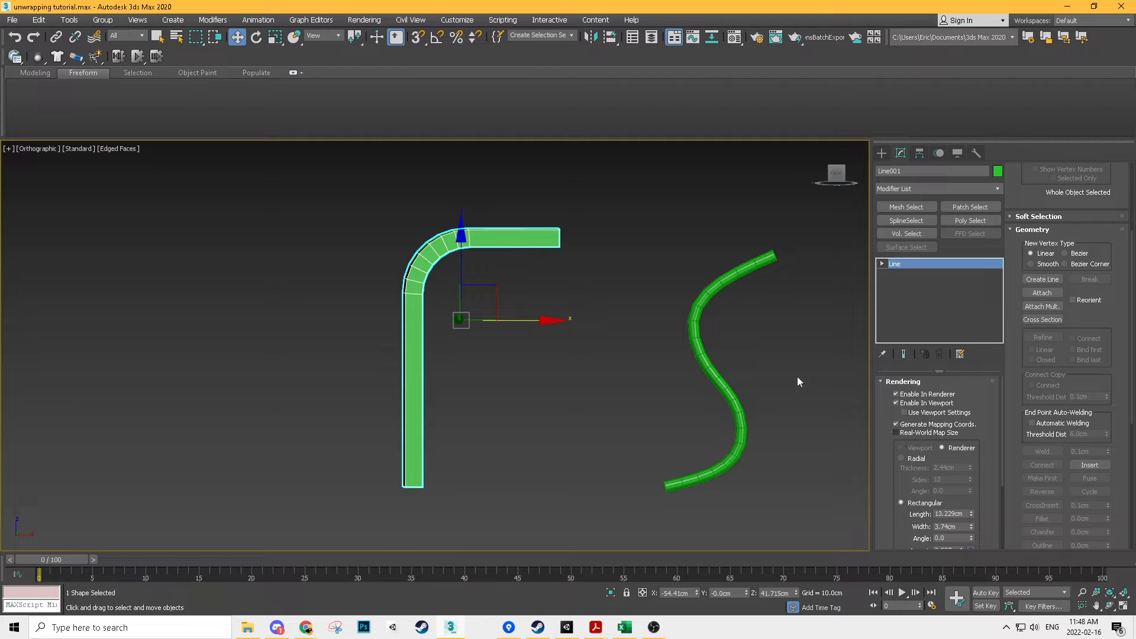
Step: Apply an Unwrap UVW modifier to the S-shaped spline and open its UV editor
left_click(733, 391)
middle_click_drag(680, 362, 630, 378)
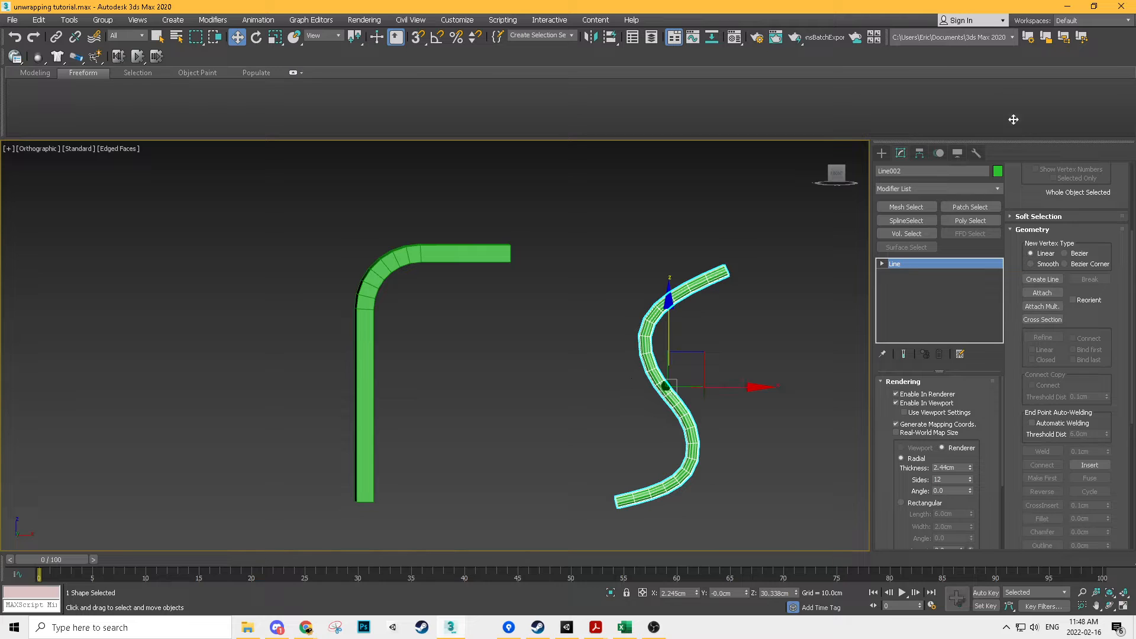
key("u")
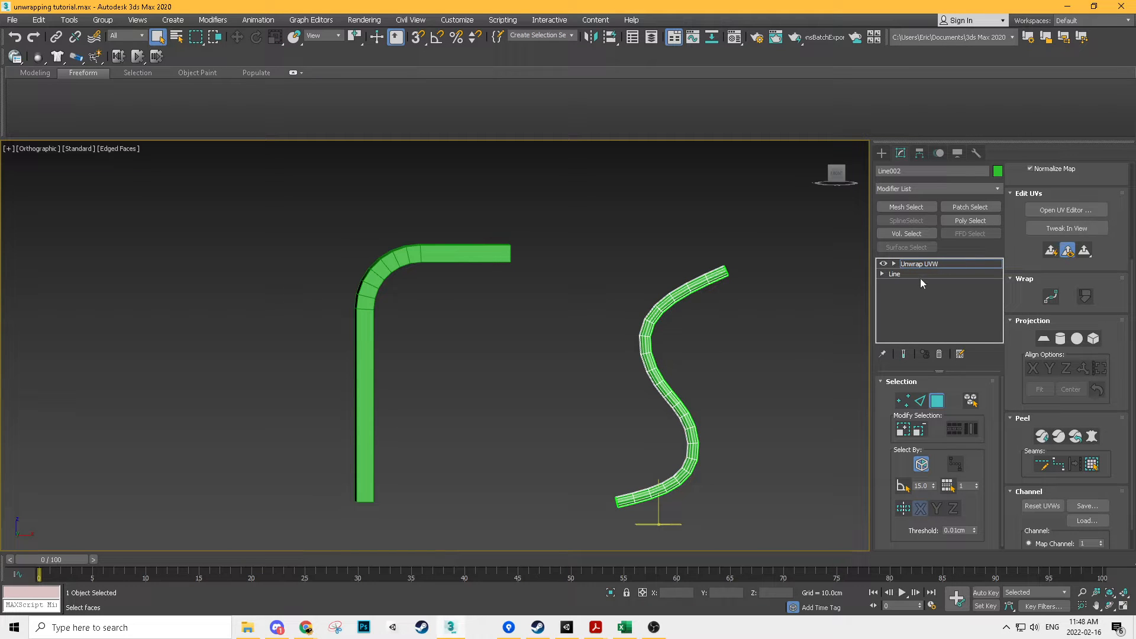
left_click(1075, 209)
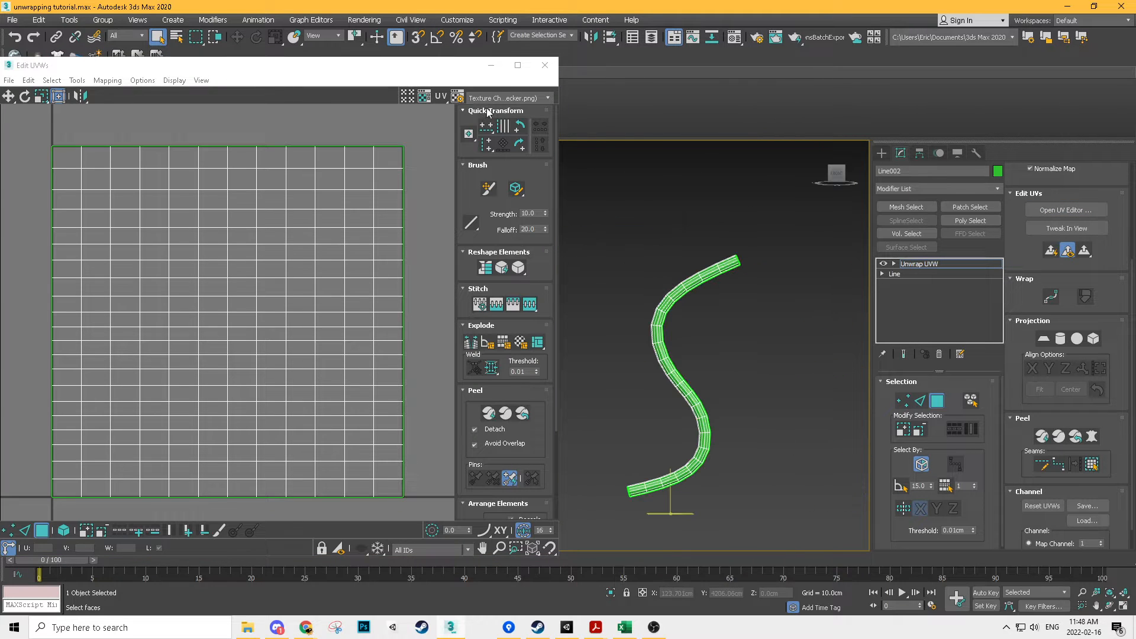
Step: Display the CheckerPattern texture in the UV editor and on the S-shaped tube
left_click(507, 98)
left_click(503, 108)
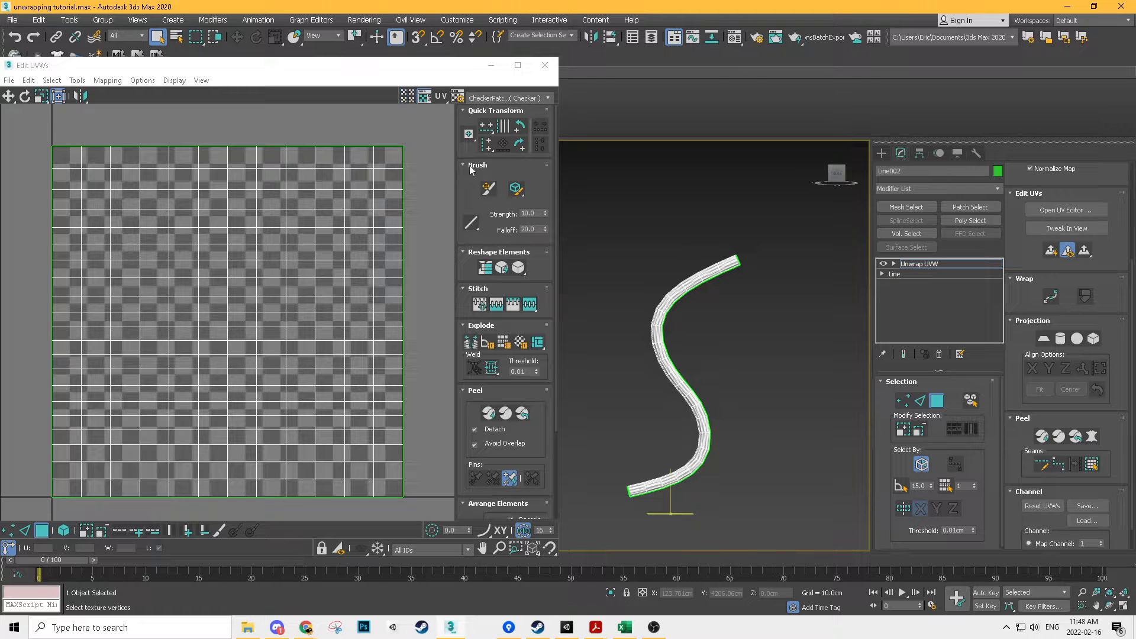
scroll(651, 289, "up", 10)
middle_click(296, 302)
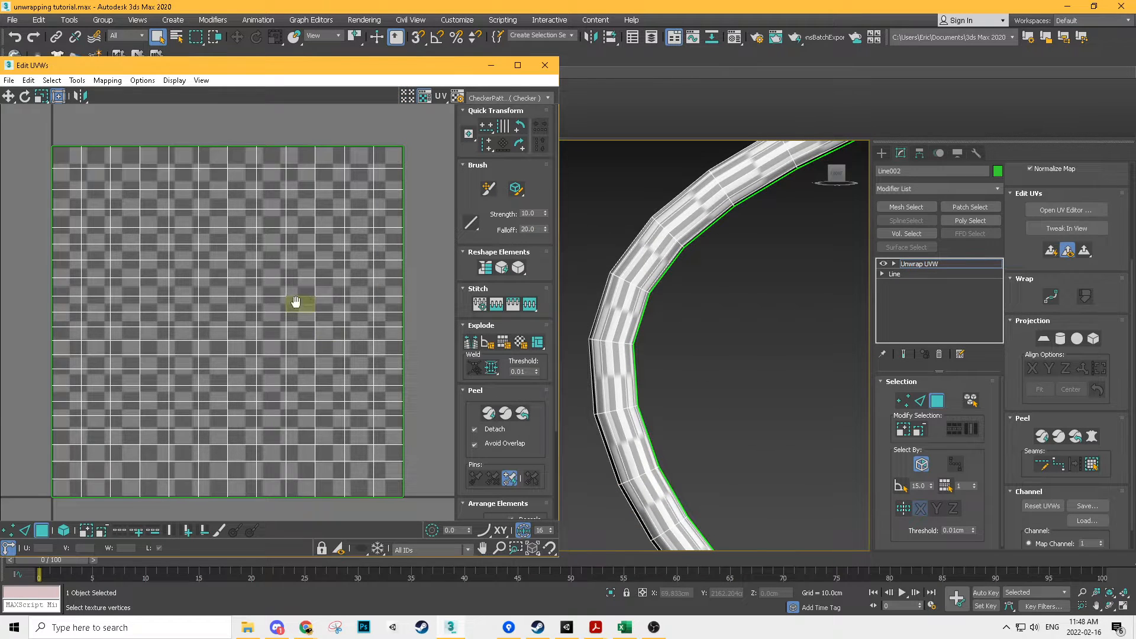
Step: Select all the S-shaped tube's UV faces and squeeze them horizontally into a narrow full-height strip
scroll(306, 288, "down", 2)
left_click_drag(396, 170, 124, 474)
scroll(309, 201, "up", 1)
left_click_drag(380, 208, 123, 238, "shift")
middle_click_drag(665, 297, 682, 297)
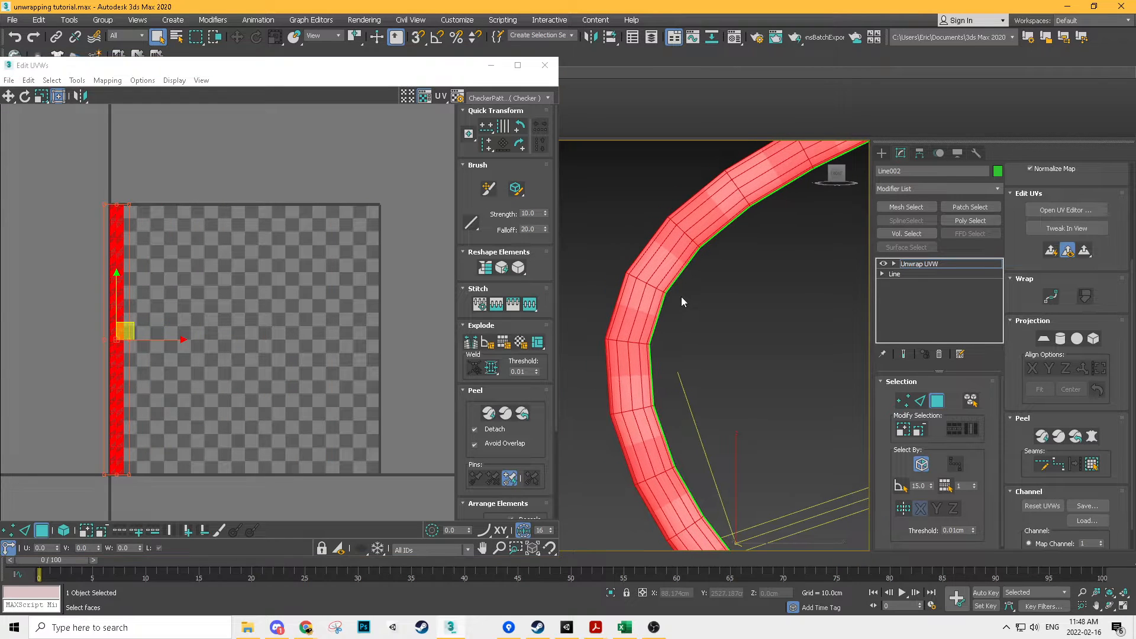
Step: Stretch the UV strip vertically well beyond the tile and widen it slightly to even out the checker squares
scroll(303, 271, "down", 4)
left_click_drag(228, 241, 282, 205, "ctrl")
scroll(297, 287, "down", 4)
middle_click_drag(313, 250, 318, 423)
scroll(331, 177, "down", 4)
scroll(338, 161, "up", 6)
left_click_drag(246, 158, 254, 460, "shift")
scroll(254, 460, "down", 4)
middle_click_drag(231, 444, 321, 277)
scroll(350, 266, "up", 2)
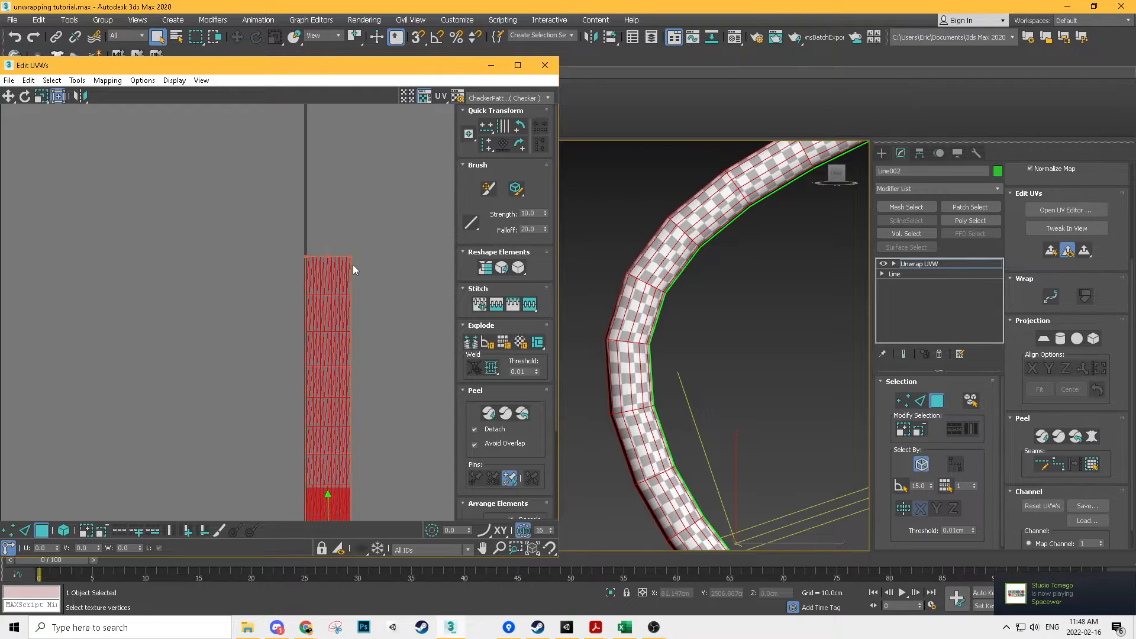
left_click_drag(349, 256, 358, 258, "shift")
Step: Examine the checker pattern along the whole S-shaped tube for stretching
scroll(760, 311, "down", 3)
middle_click_drag(760, 310, 671, 382, "alt")
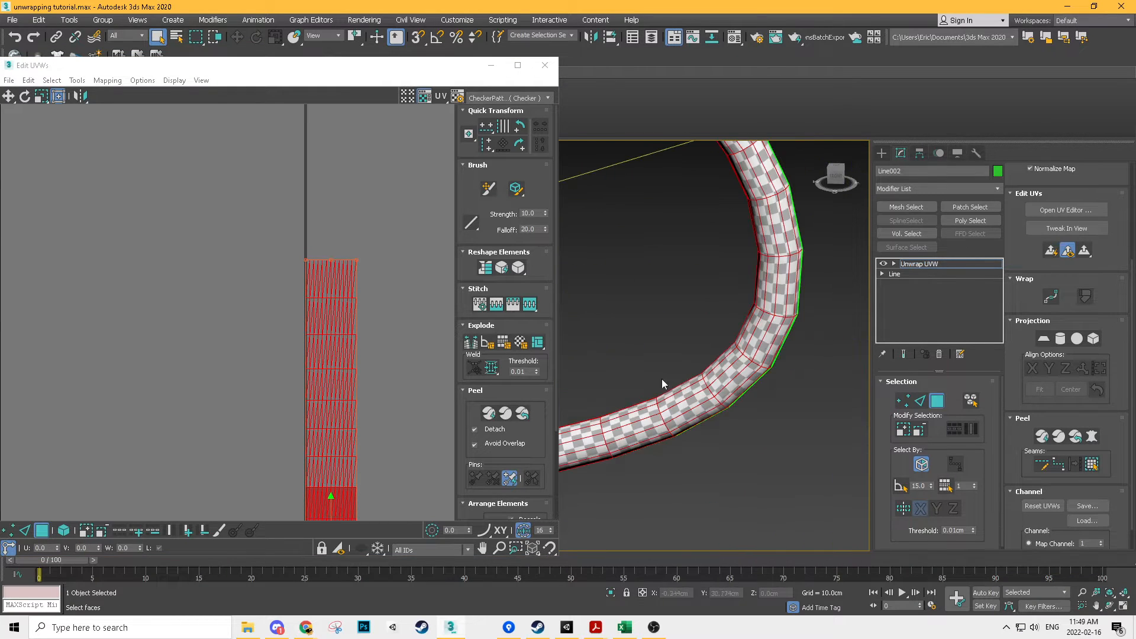
scroll(719, 236, "down", 5)
middle_click_drag(721, 253, 721, 425)
middle_click_drag(696, 387, 660, 350, "alt")
middle_click_drag(711, 445, 660, 270)
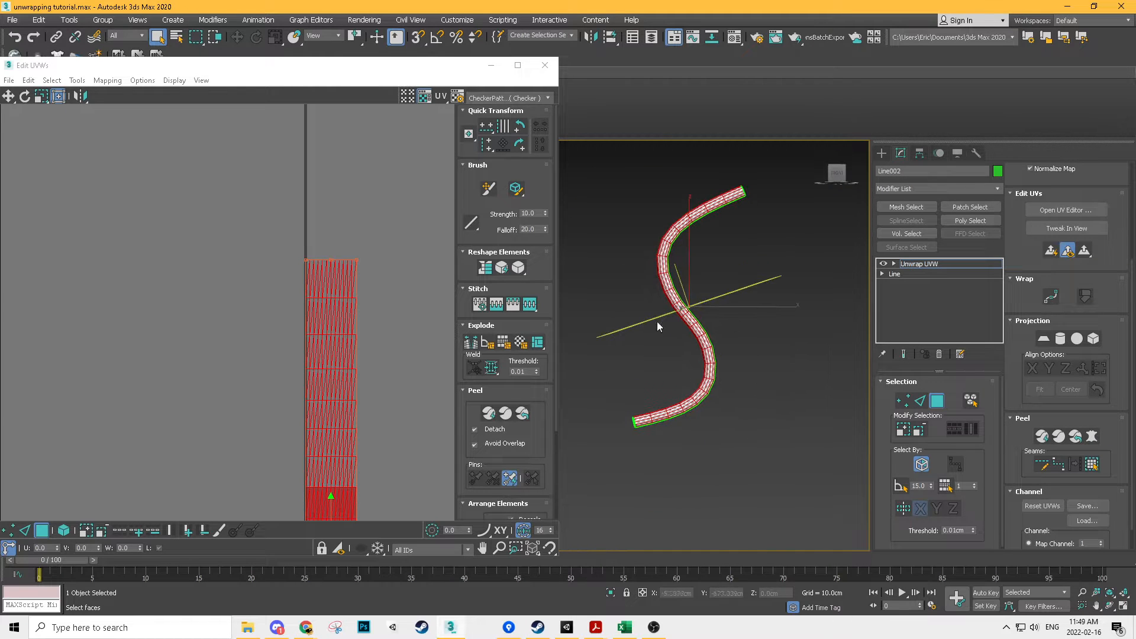
middle_click_drag(806, 338, 779, 359)
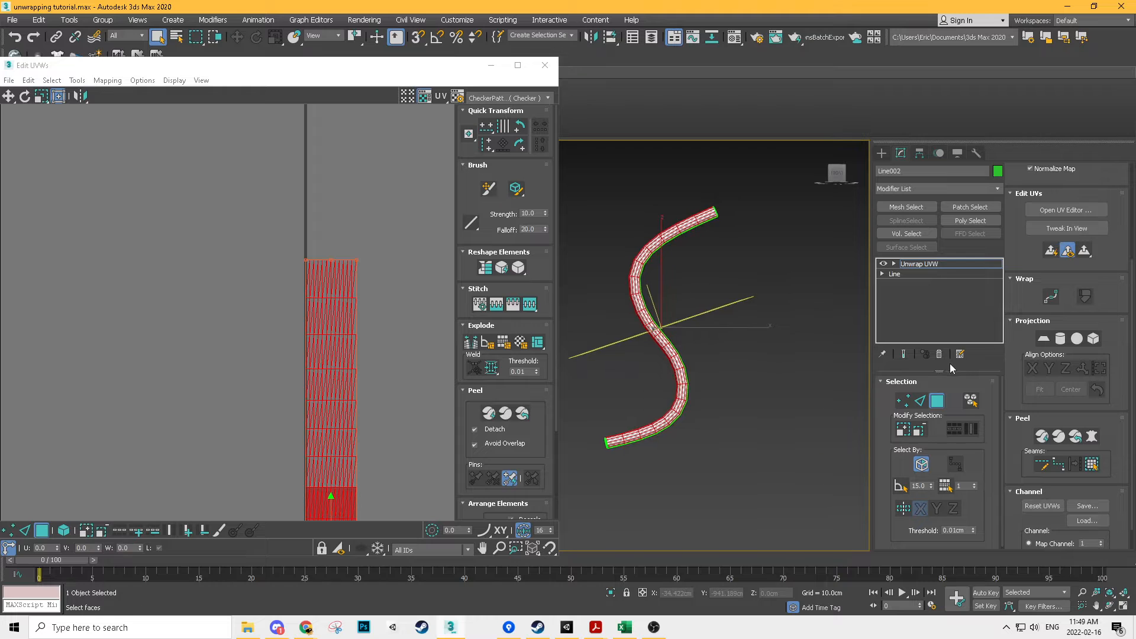
Step: Replace the S-shaped tube's Unwrap UVW modifier with a fresh one and open its UV editor
left_click(938, 354)
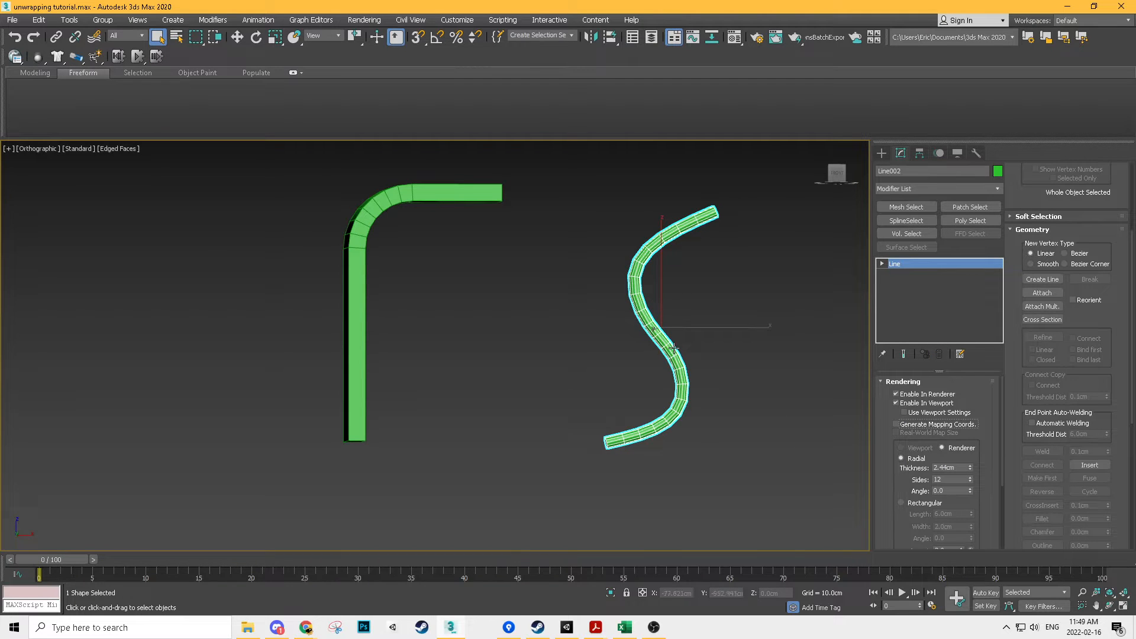
right_click(697, 288)
scroll(677, 385, "up", 2)
key("ctrl+z")
left_click(1066, 211)
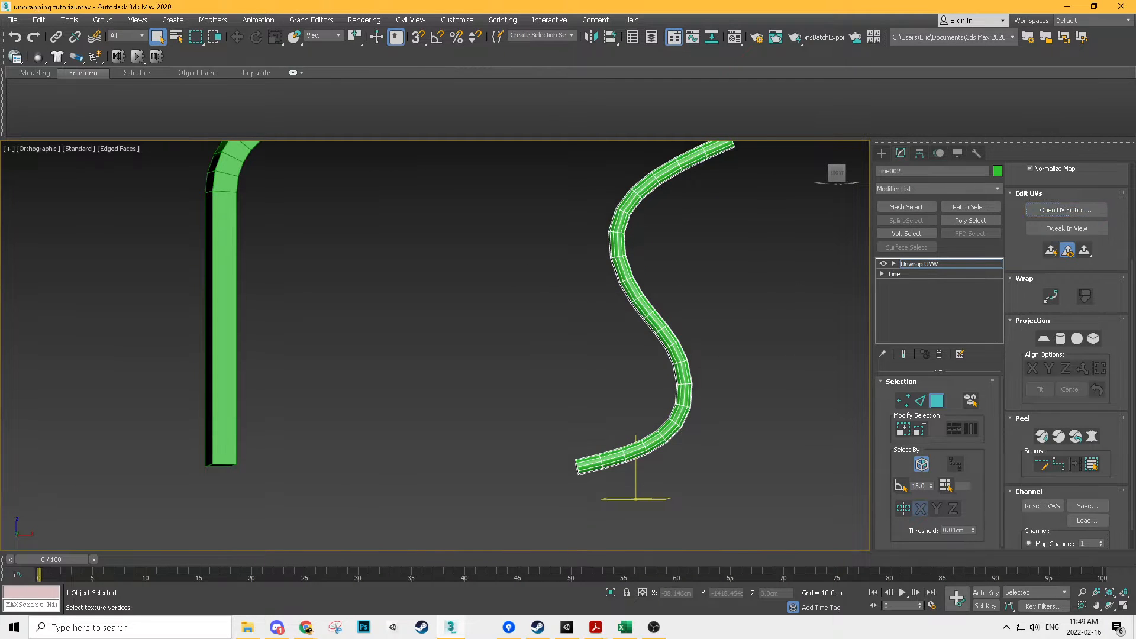
scroll(251, 335, "down", 3)
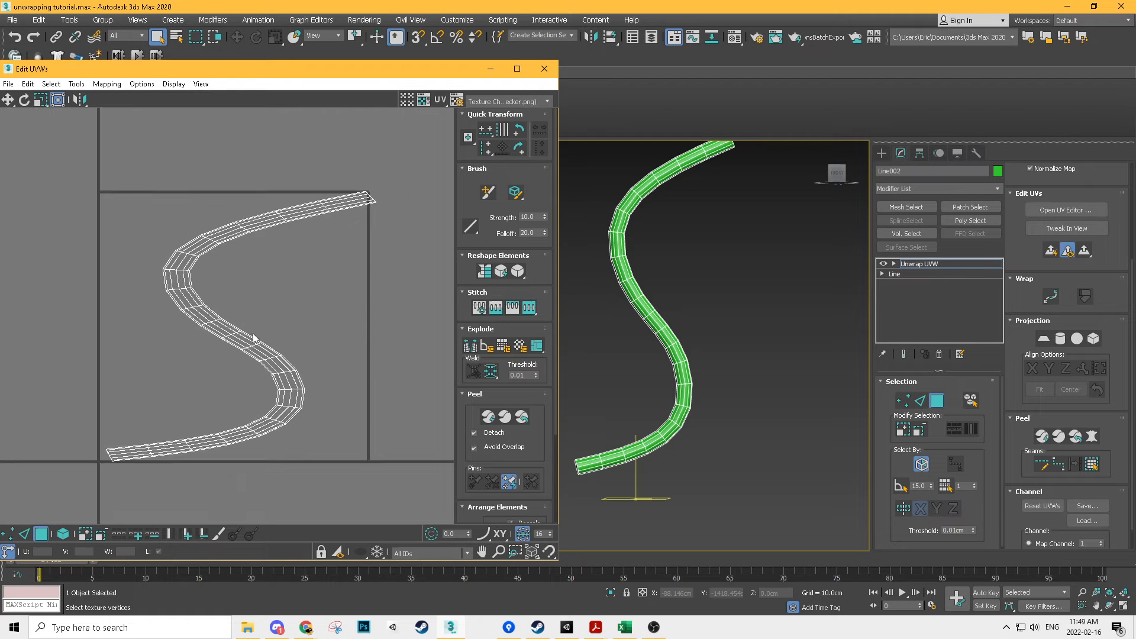
Step: Break the S-shaped tube's UVs into separate pieces with Flatten Mapping, keeping the dialog's settings
left_click(107, 83)
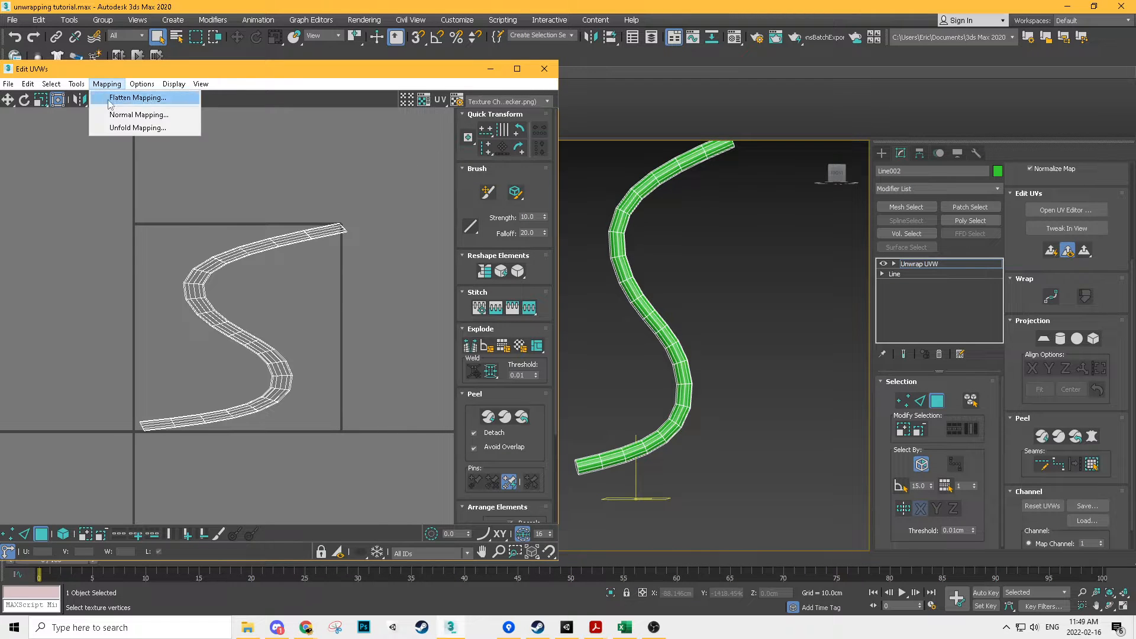
left_click(115, 96)
left_click(208, 215)
scroll(224, 361, "up", 3)
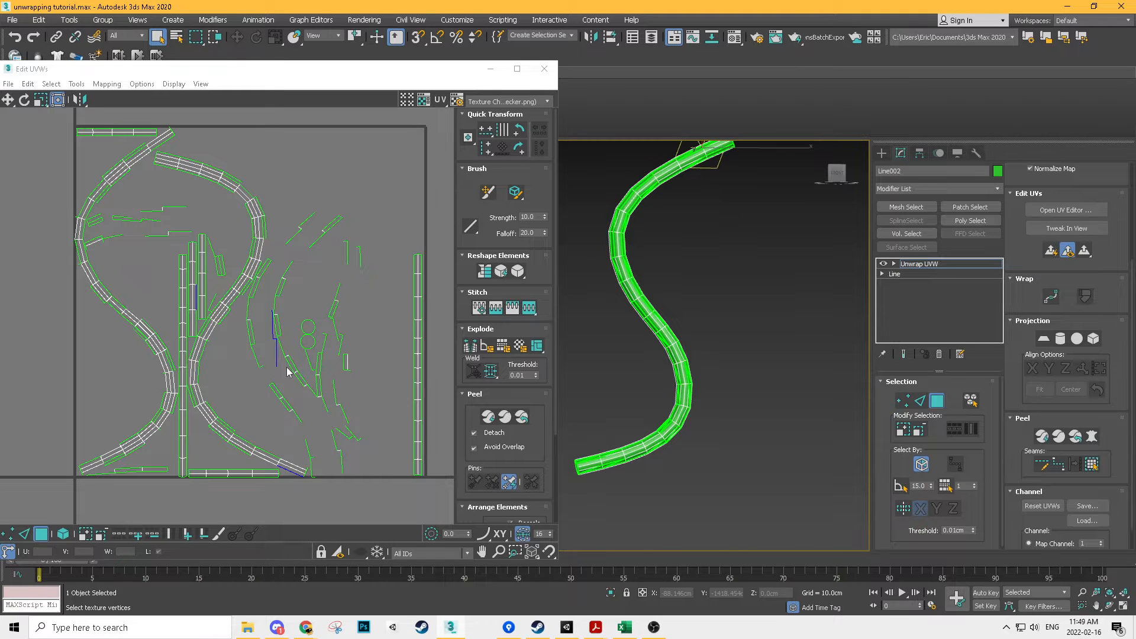
Step: Convert the S-shaped tube to an Editable Poly
right_click(722, 195)
mouse_move(793, 368)
left_click(866, 376)
Step: Apply an Unwrap UVW modifier to the bent rectangular bar and open its UV editor
scroll(358, 255, "down", 4)
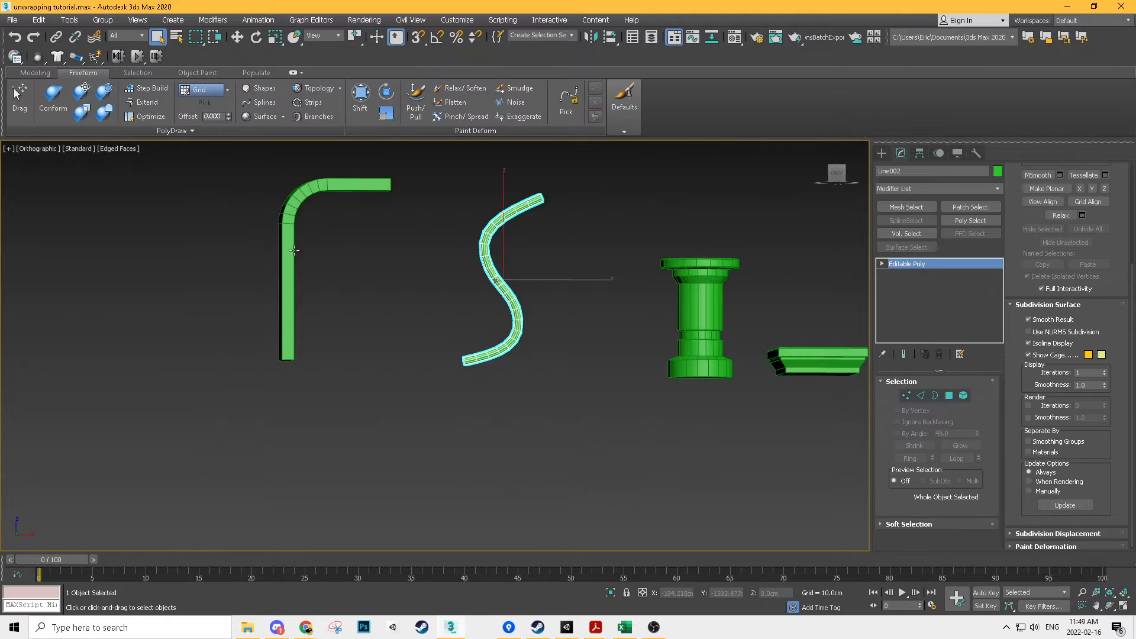
scroll(231, 214, "up", 4)
left_click(350, 266)
middle_click_drag(430, 253, 425, 304, "alt")
key("shift+u")
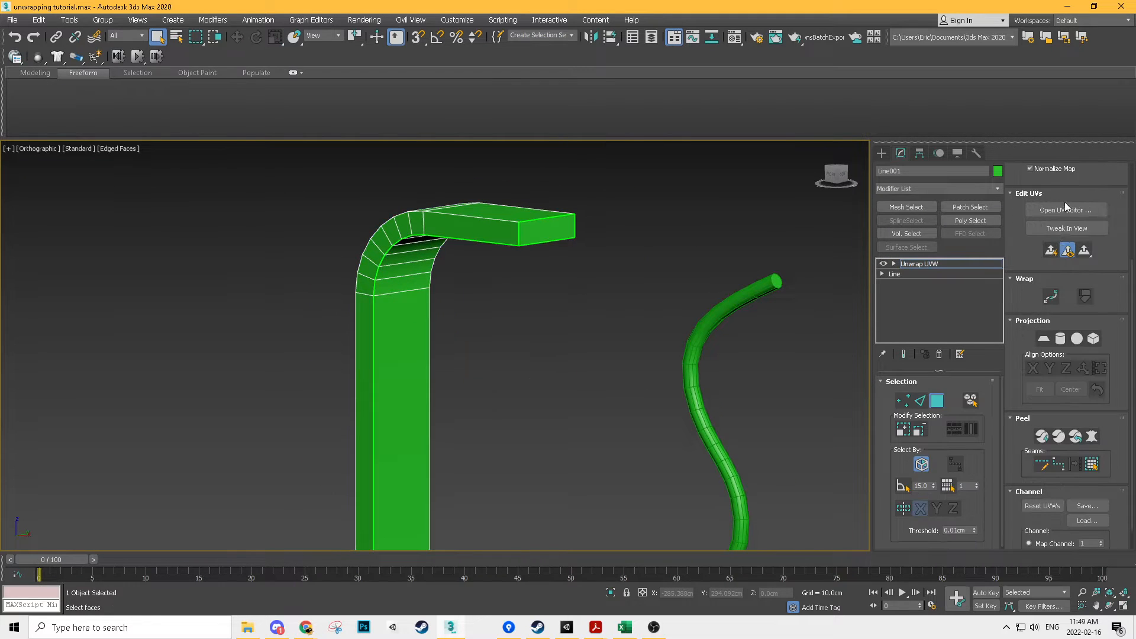
left_click(1059, 210)
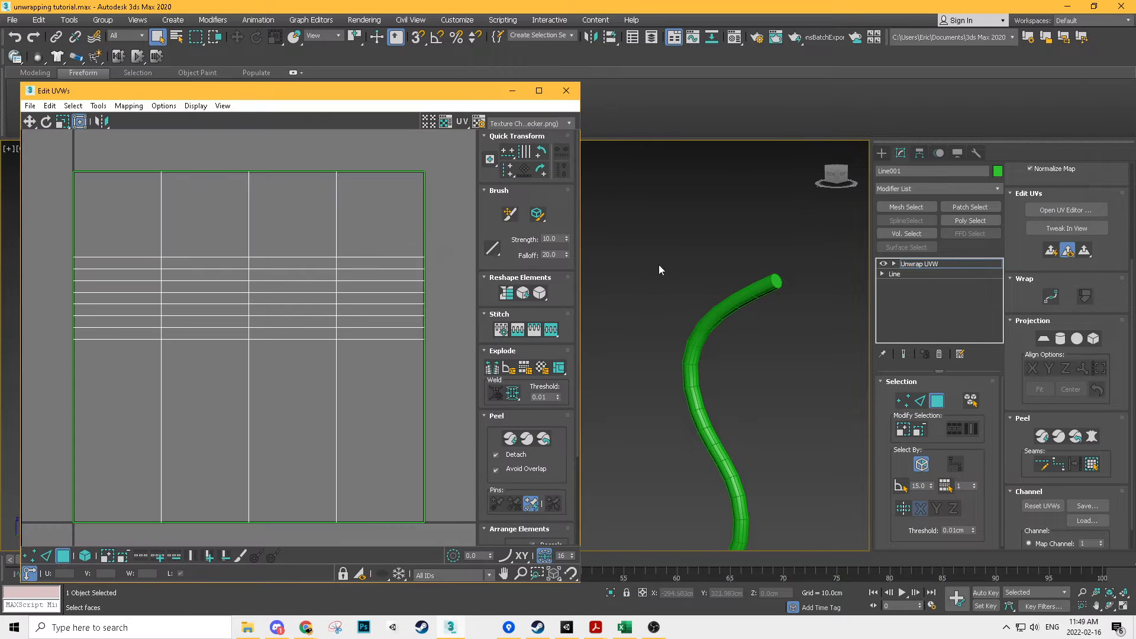
Step: Display the CheckerPattern texture in the UV editor and on the bent bar
scroll(661, 269, "up", 6)
left_click(519, 131)
left_click(519, 148)
scroll(722, 335, "down", 4)
middle_click_drag(676, 353, 735, 368, "alt")
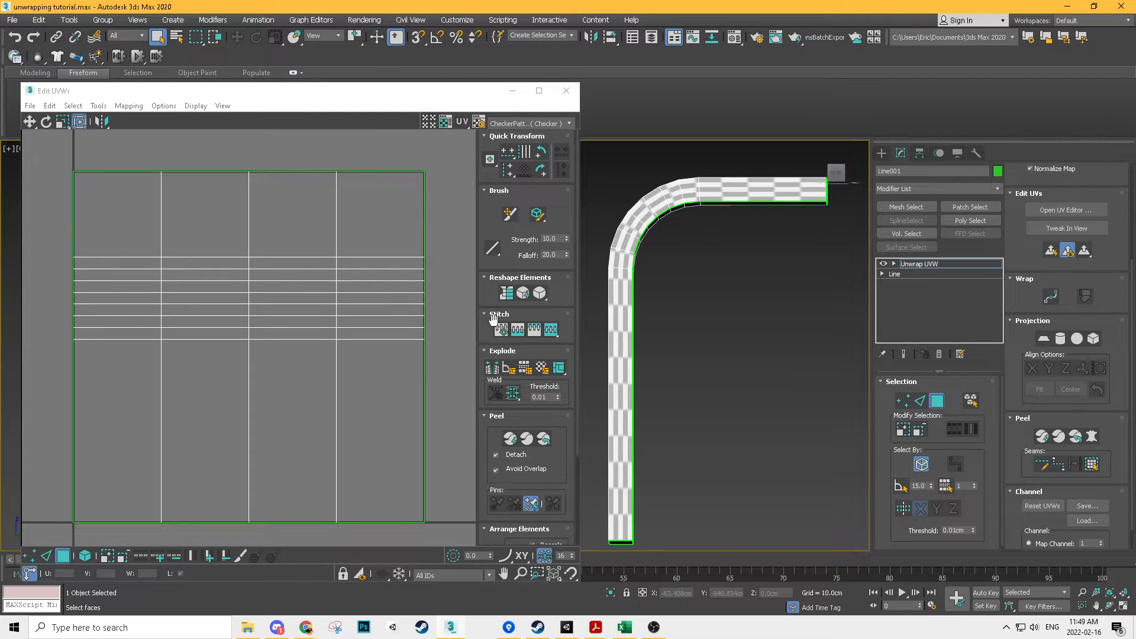
Step: Narrow the first and third columns of the bar's UV layout to match its thinner sides
left_click(621, 292)
scroll(200, 360, "down", 2)
left_click_drag(142, 181, 100, 502)
left_click_drag(110, 218, 141, 212)
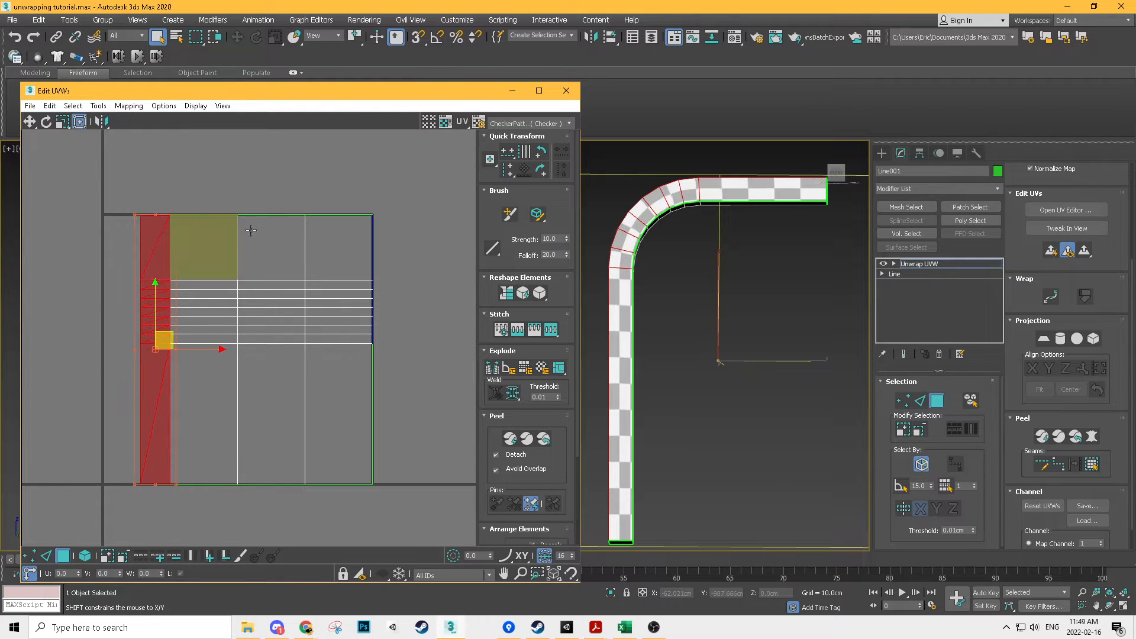
left_click_drag(406, 194, 345, 520)
left_click_drag(398, 351, 356, 353)
Step: Select all the bar's UV faces, squeeze them horizontally and enlarge the layout beyond the tile to even out the checker squares
left_click_drag(357, 176, 70, 527)
left_click_drag(330, 215, 288, 215)
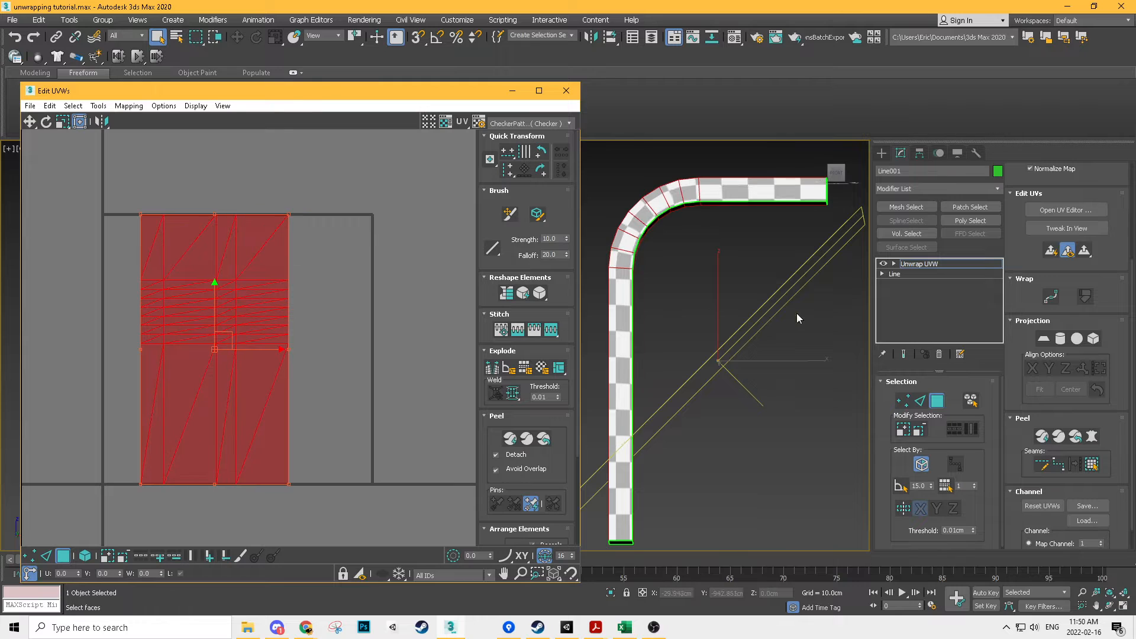
middle_click_drag(796, 319, 727, 328, "alt")
left_click_drag(289, 215, 364, 148)
Step: Examine the checker pattern on the bent bar's sides, curve and end cap for stretching
middle_click_drag(627, 316, 680, 307, "alt")
middle_click_drag(613, 374, 629, 427, "alt")
middle_click_drag(684, 326, 744, 318, "alt")
scroll(680, 387, "down", 2)
scroll(633, 399, "up", 2)
left_click(624, 407)
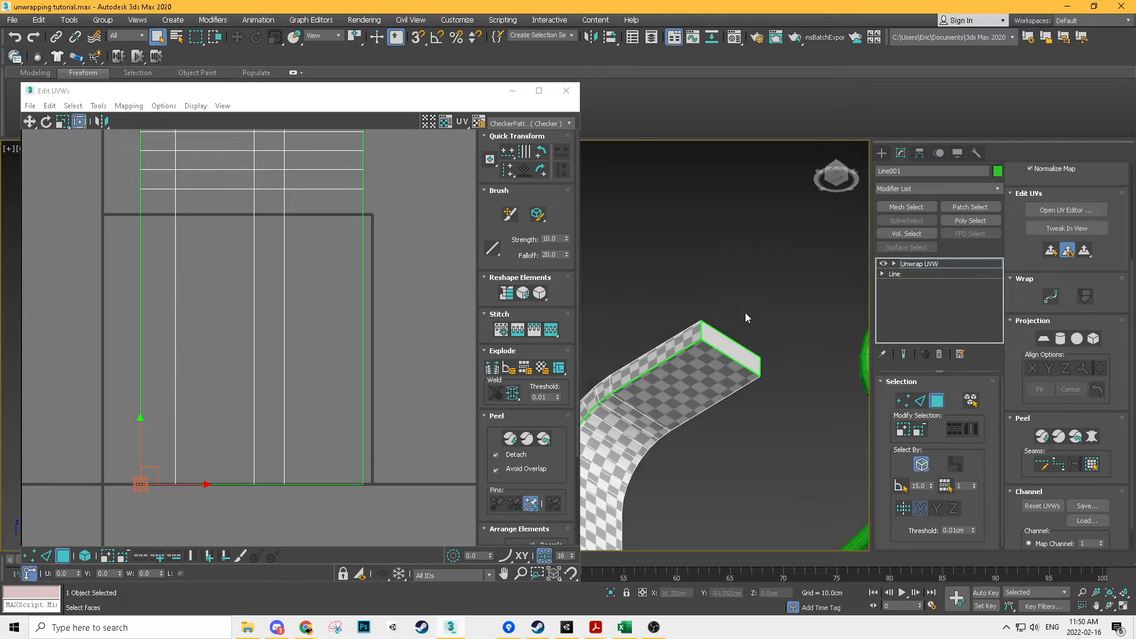
middle_click_drag(695, 258, 808, 389, "alt")
scroll(690, 336, "down", 3)
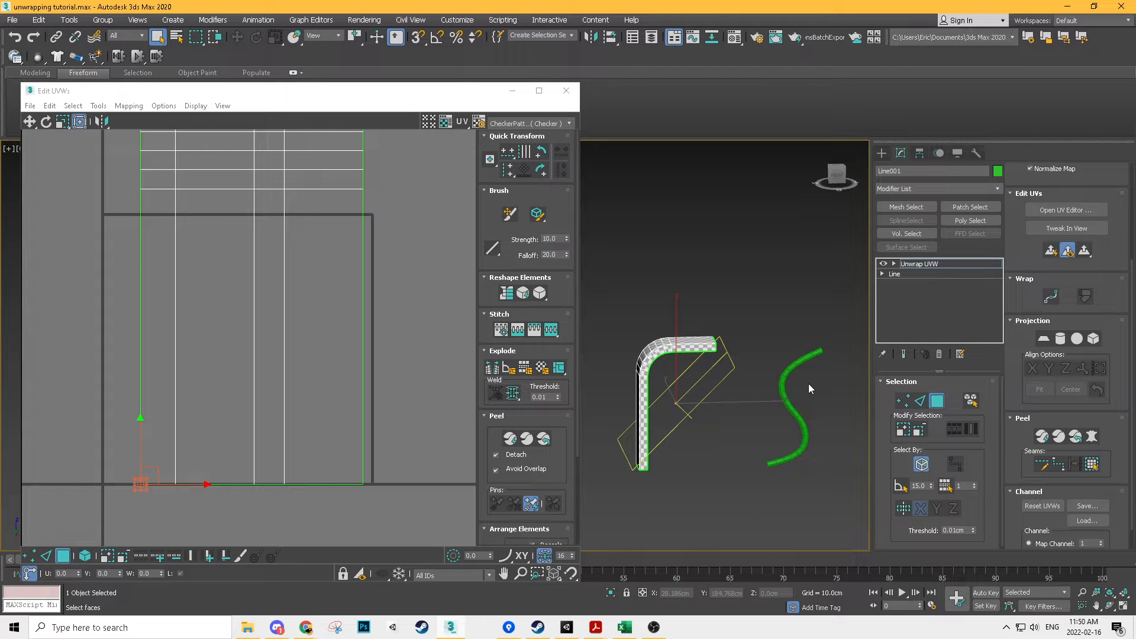
Step: Close the bar's UV editor and select the round column
left_click(577, 93)
middle_click_drag(793, 378, 561, 372)
scroll(560, 374, "down", 1)
scroll(757, 423, "up", 2)
middle_click_drag(757, 423, 602, 408)
scroll(602, 408, "down", 1)
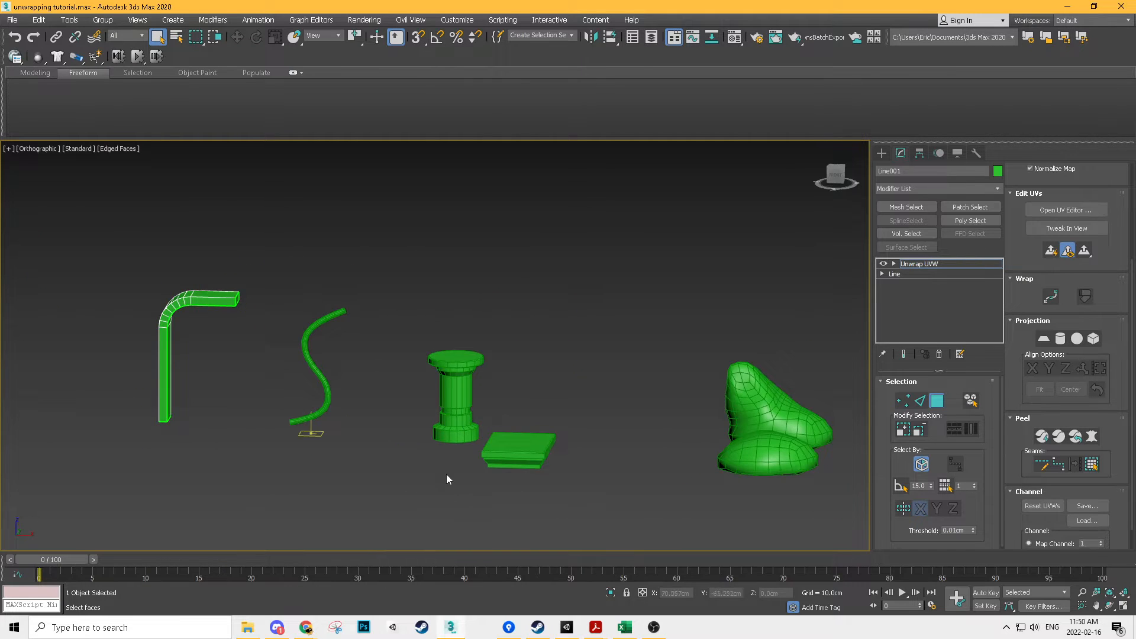
scroll(443, 483, "up", 3)
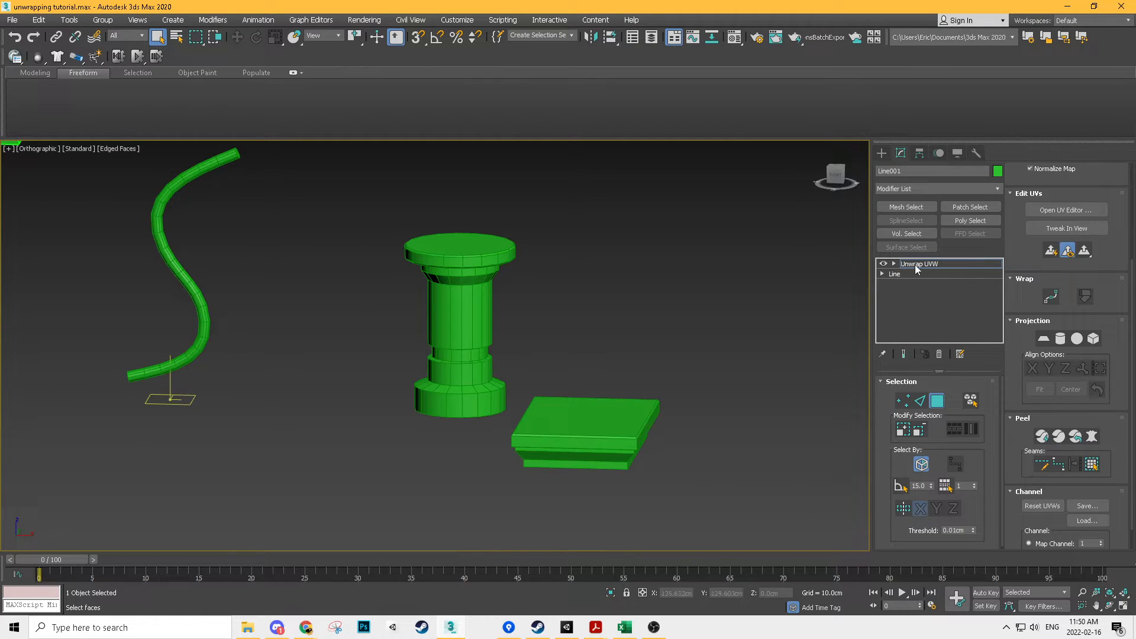
left_click(470, 346)
middle_click_drag(471, 346, 613, 412, "alt")
scroll(613, 412, "up", 3)
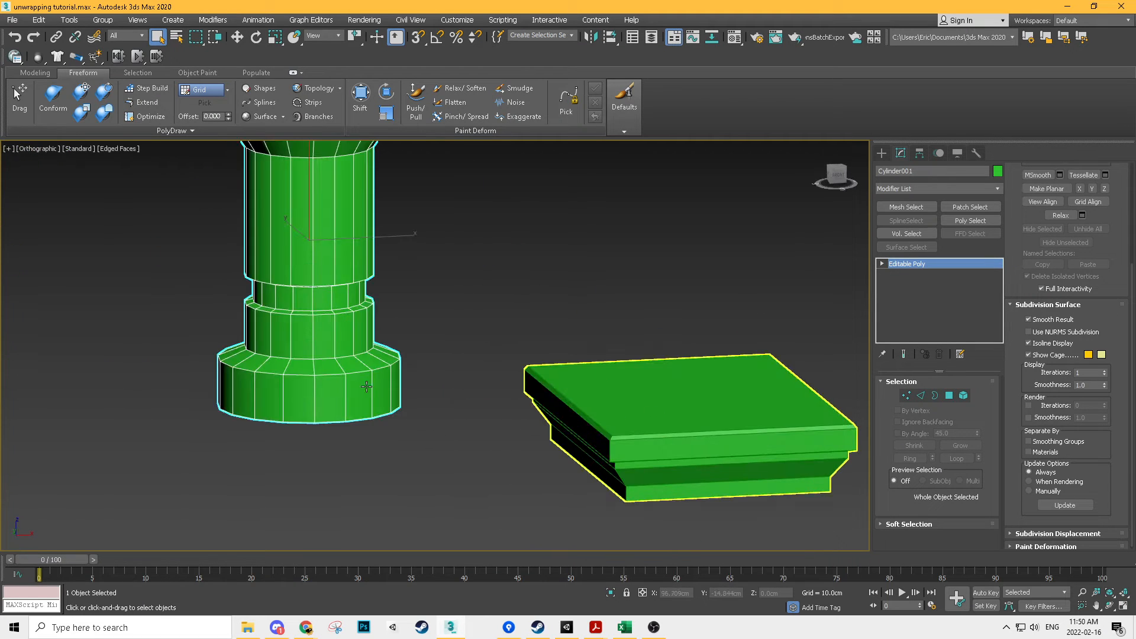
middle_click_drag(366, 386, 584, 563)
left_click(528, 359)
middle_click_drag(669, 379, 667, 310)
scroll(667, 310, "down", 2)
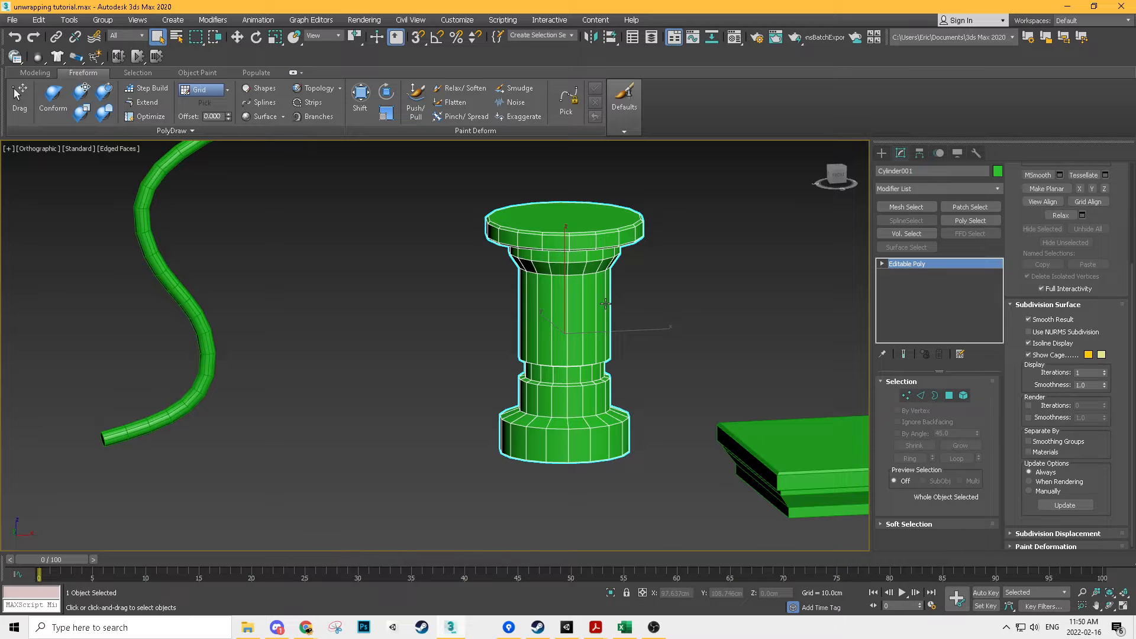
left_click(963, 188)
key("u")
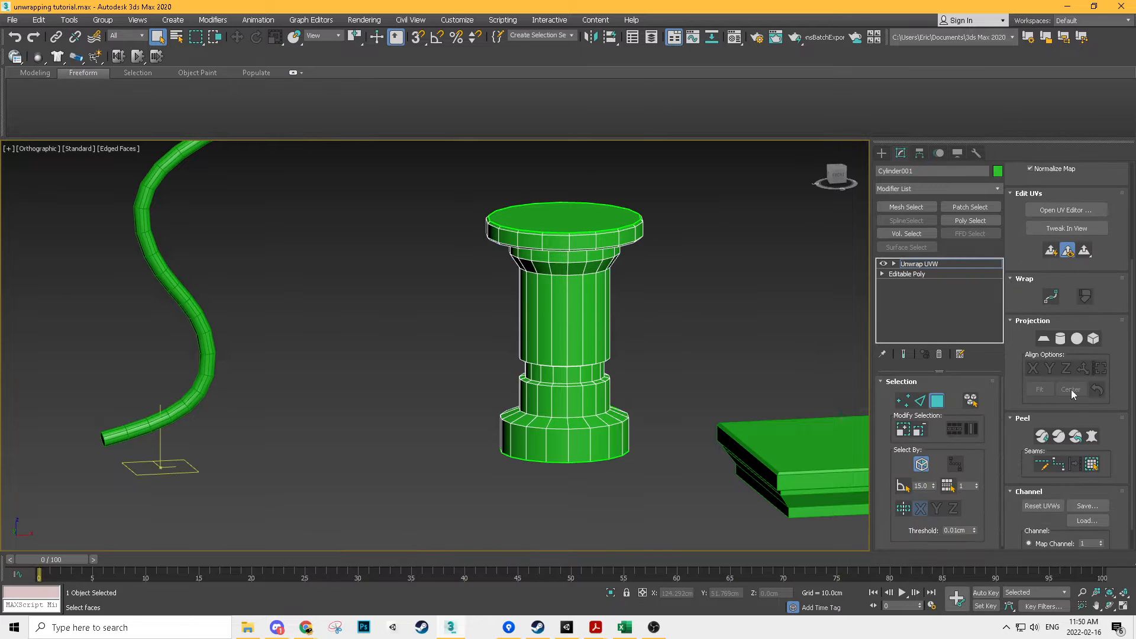
left_click(1059, 212)
Step: Hide every object except the column
middle_click_drag(710, 405, 627, 403, "alt")
right_click(621, 404)
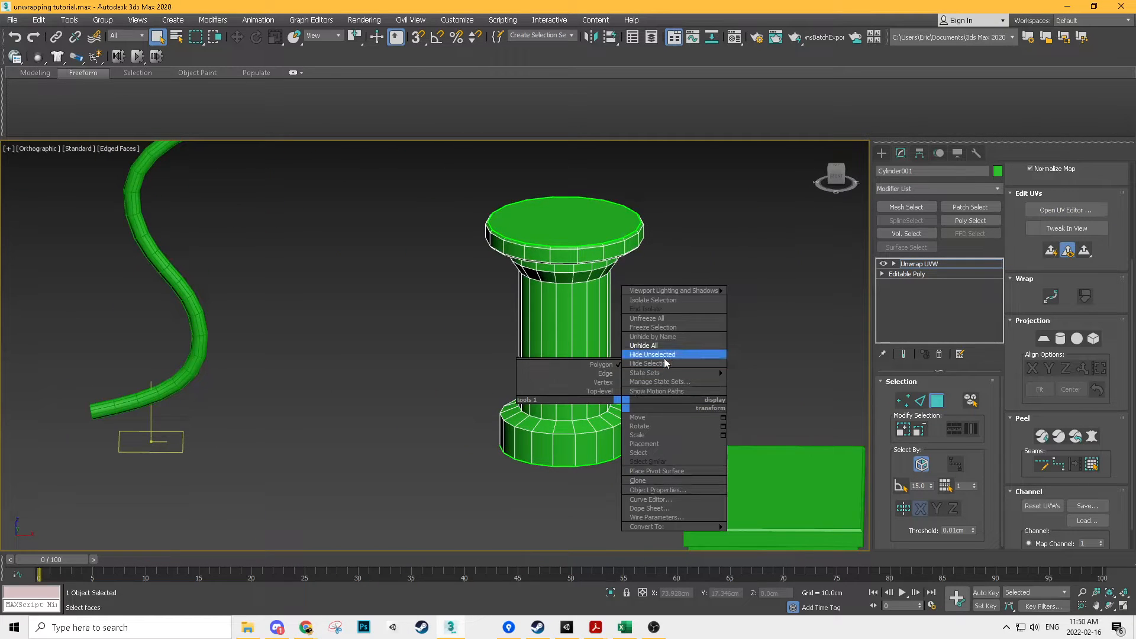
left_click(664, 357)
Step: Remove the column's Unwrap UVW modifier, apply a fresh one and open its UV editor
left_click(938, 354)
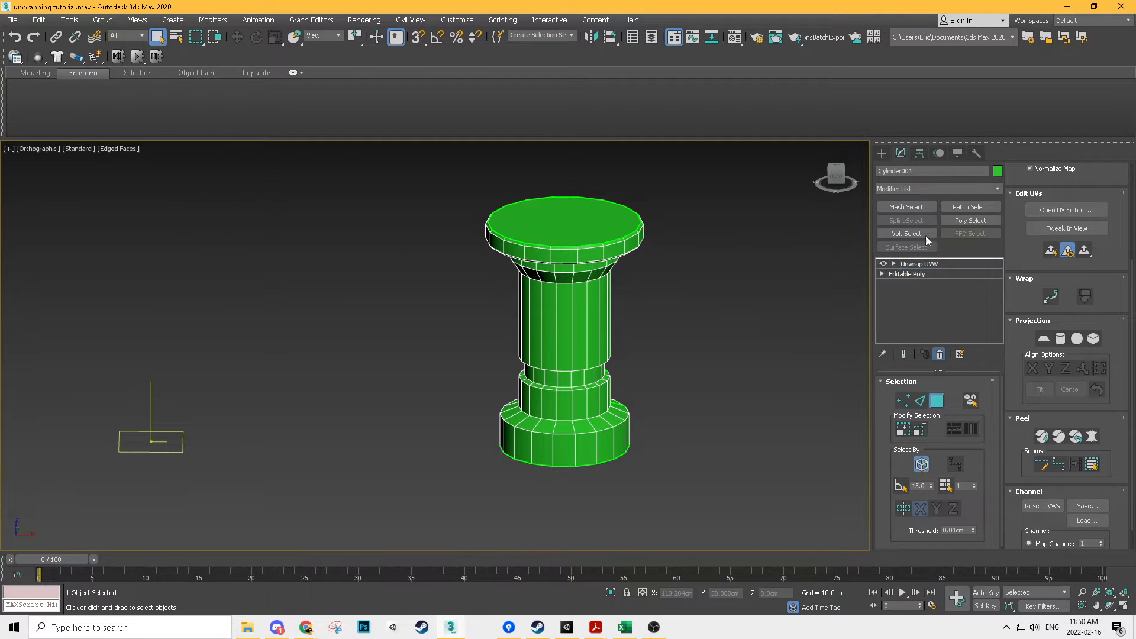
left_click(922, 189)
key("u")
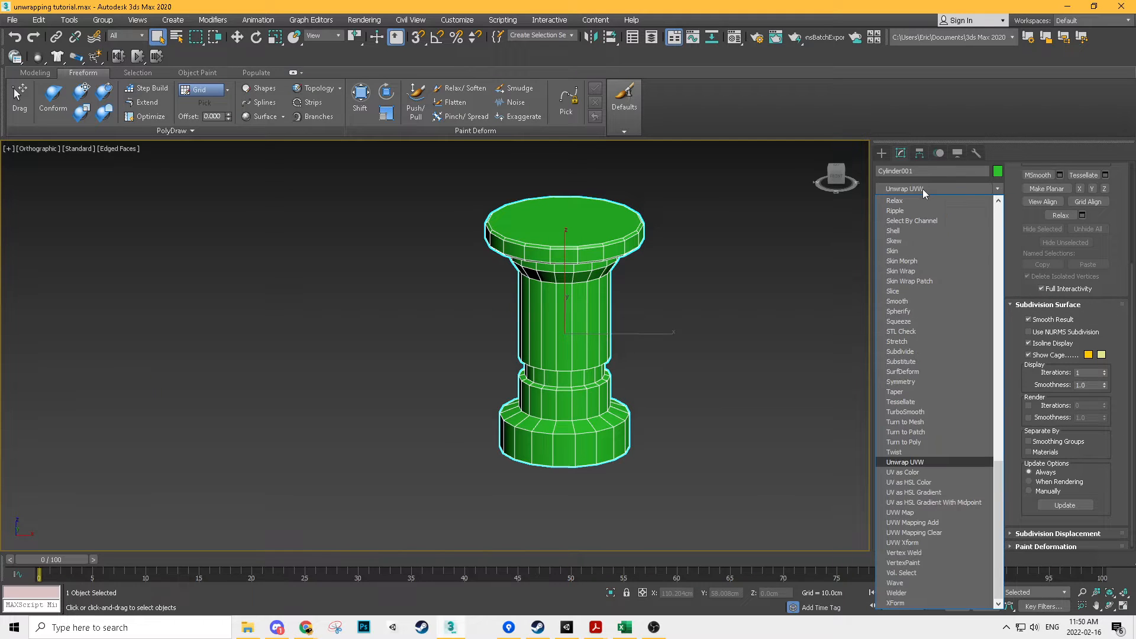
left_click(911, 462)
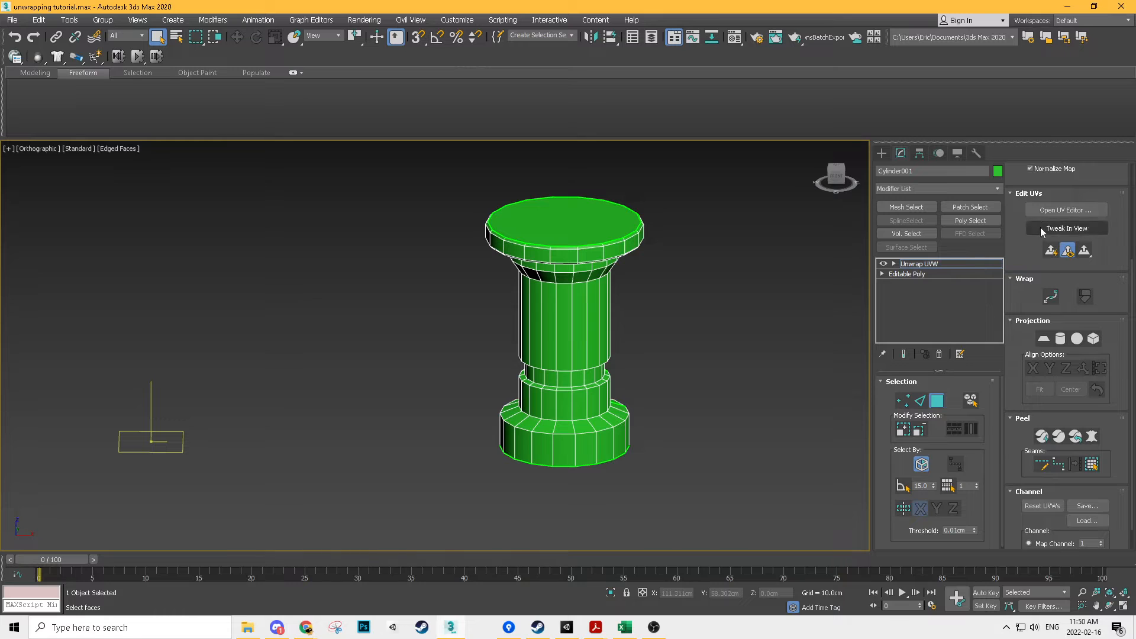
left_click(1058, 210)
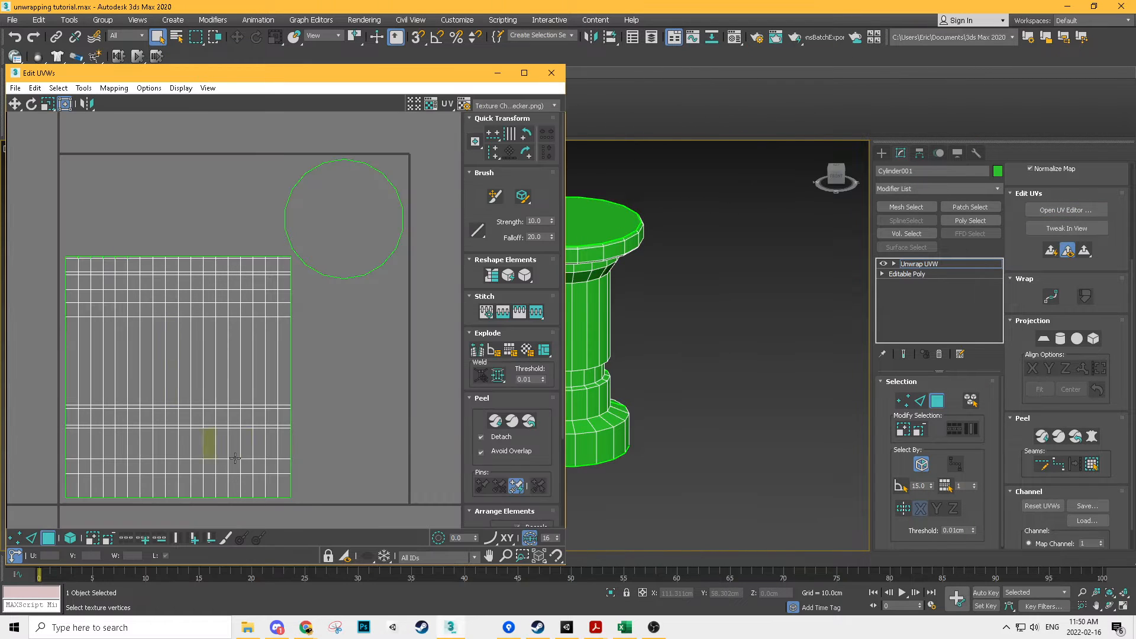
Step: Select all of the column's UV faces
mouse_move(720, 370)
middle_mouse_down()
mouse_move(816, 357)
mouse_move(704, 330)
mouse_move(719, 368)
middle_mouse_up()
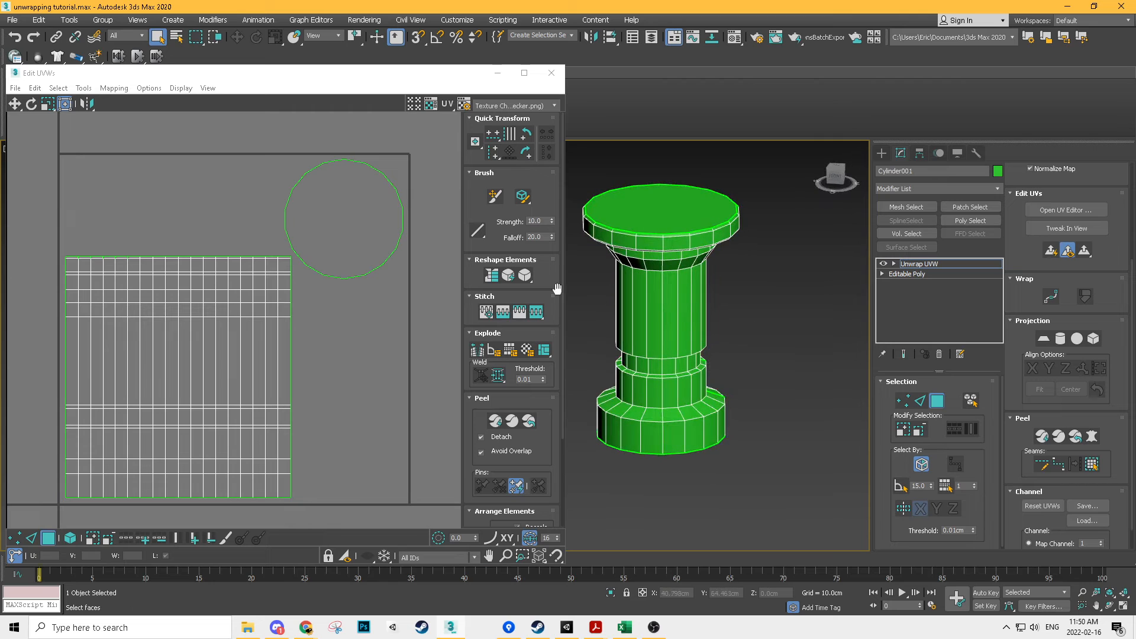
key("ctrl+a")
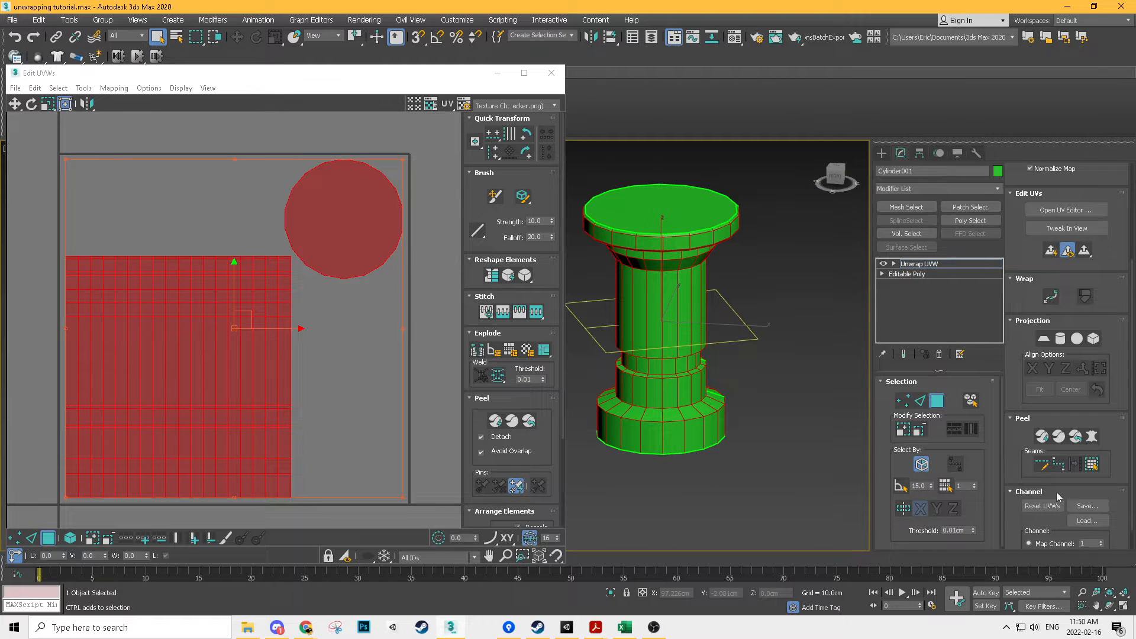
scroll(1056, 492, "down", 1)
scroll(1024, 422, "up", 1)
Step: Try a planar projection on the column's faces and compare the UV layout with the model
left_click(1042, 327)
middle_click_drag(684, 315, 746, 343, "alt")
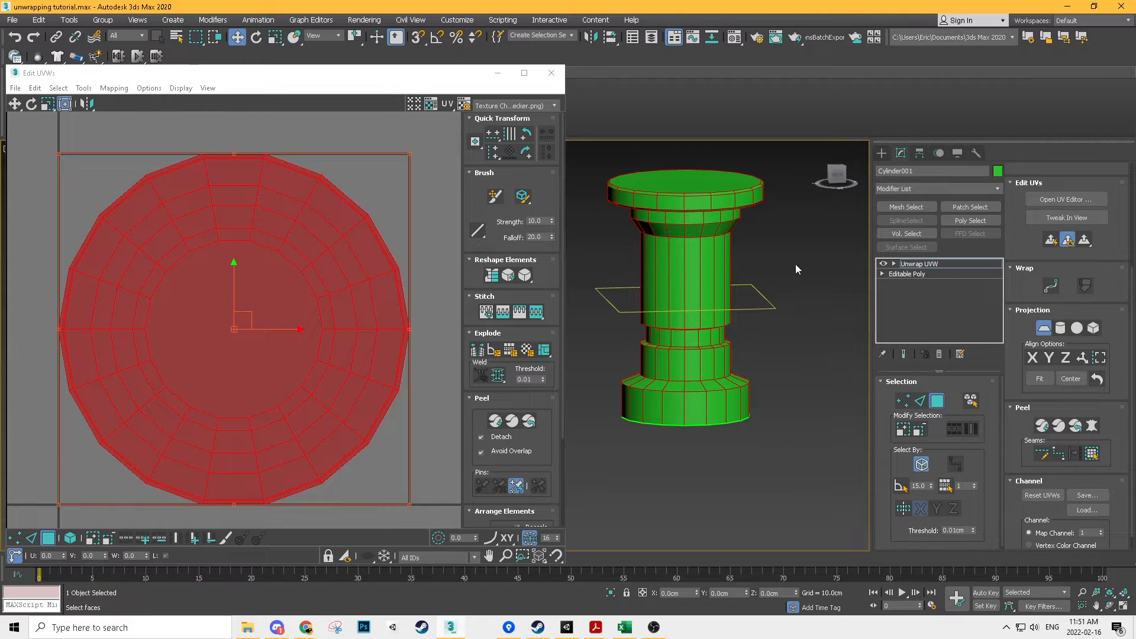
scroll(795, 269, "down", 2)
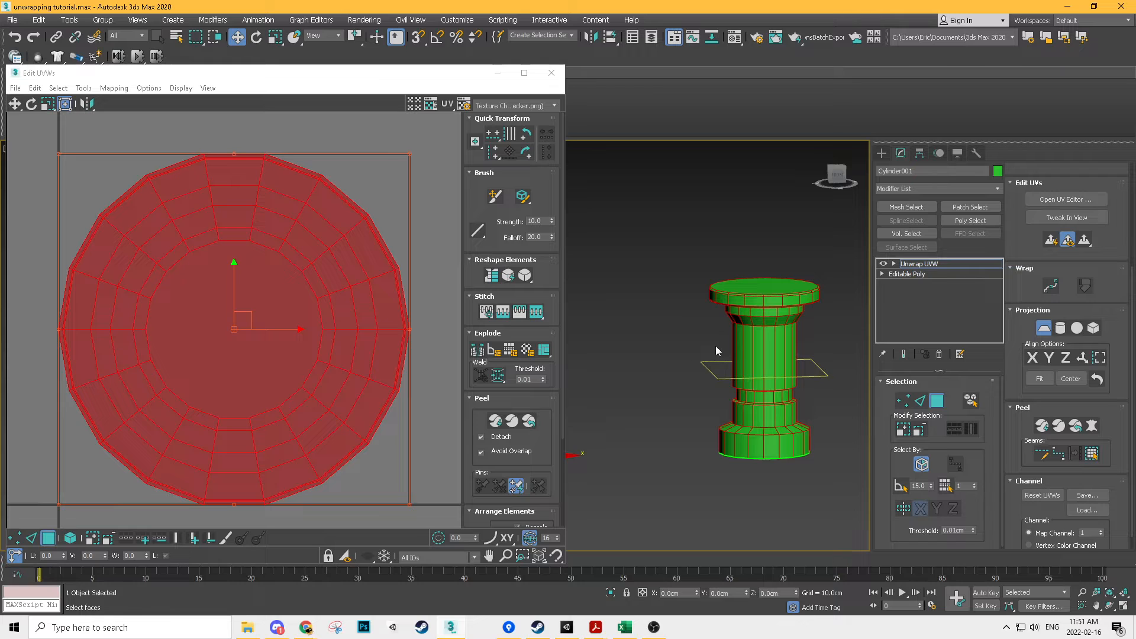
left_click(1042, 328)
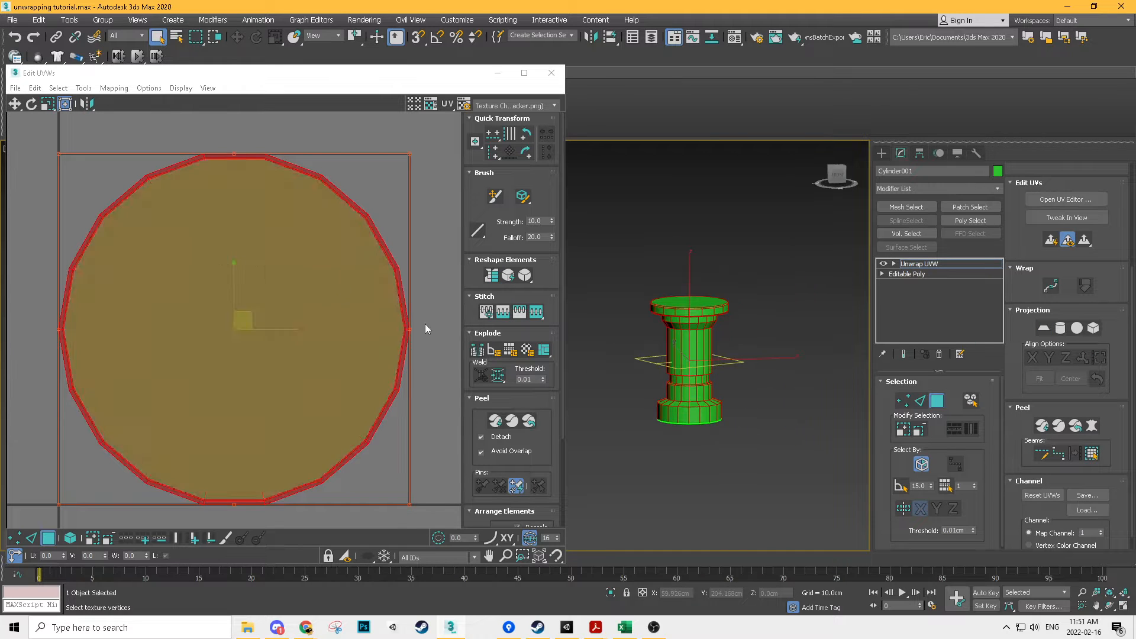
left_click(214, 286)
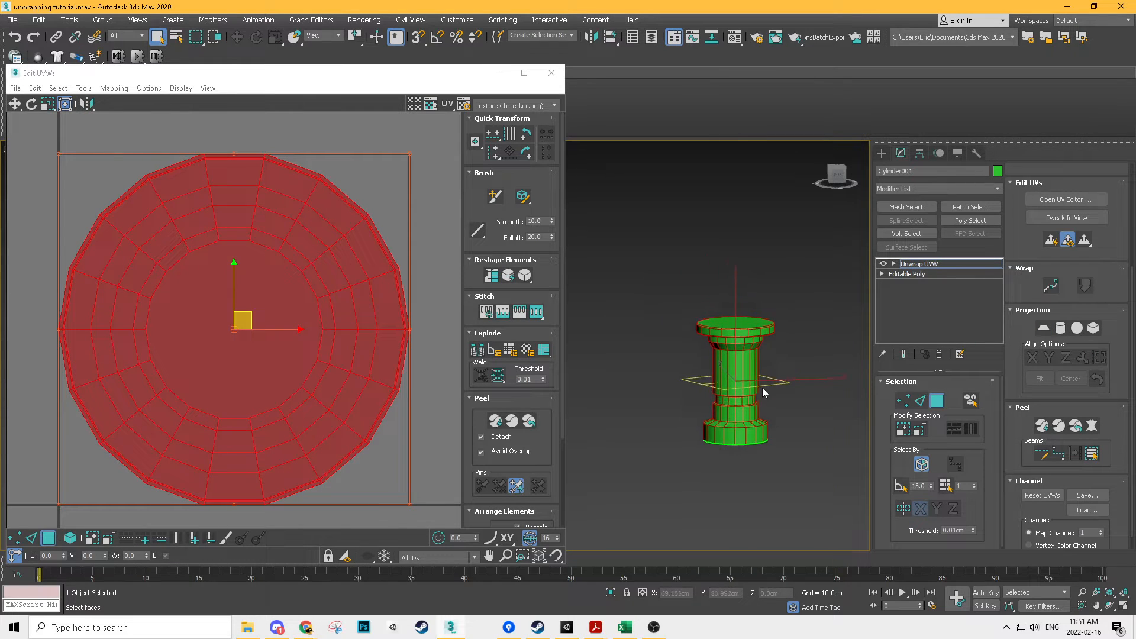
scroll(718, 341, "up", 2)
middle_click_drag(747, 413, 720, 313)
scroll(787, 264, "down", 2)
middle_click_drag(799, 284, 777, 317)
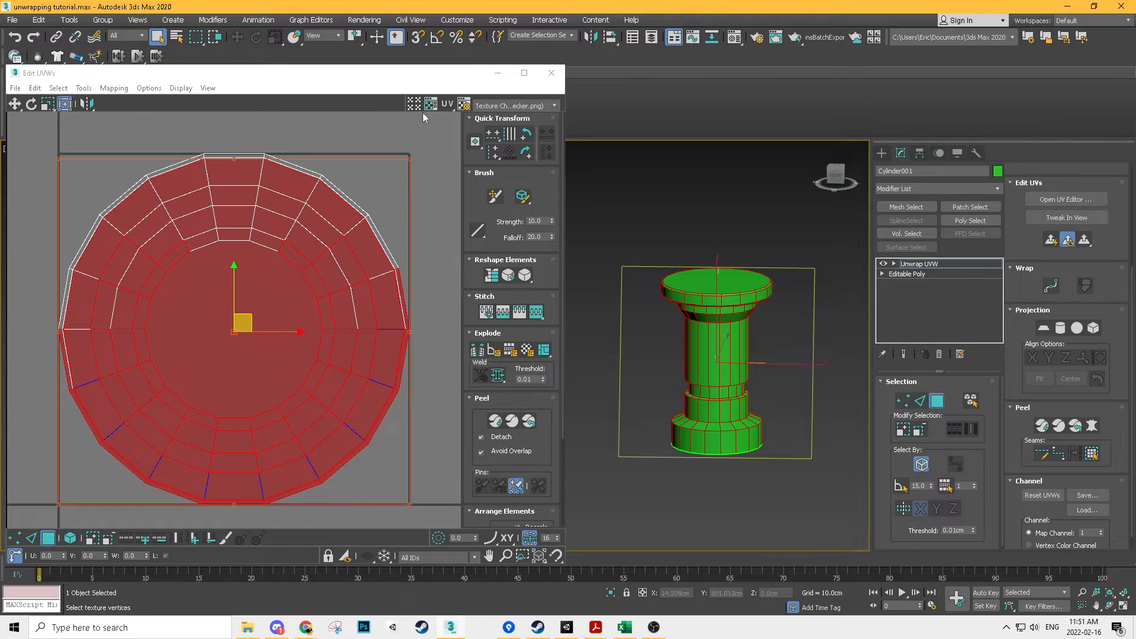
Step: Apply a cylindrical projection to the column's faces and move its gizmo down to enclose the whole column
left_click(1060, 329)
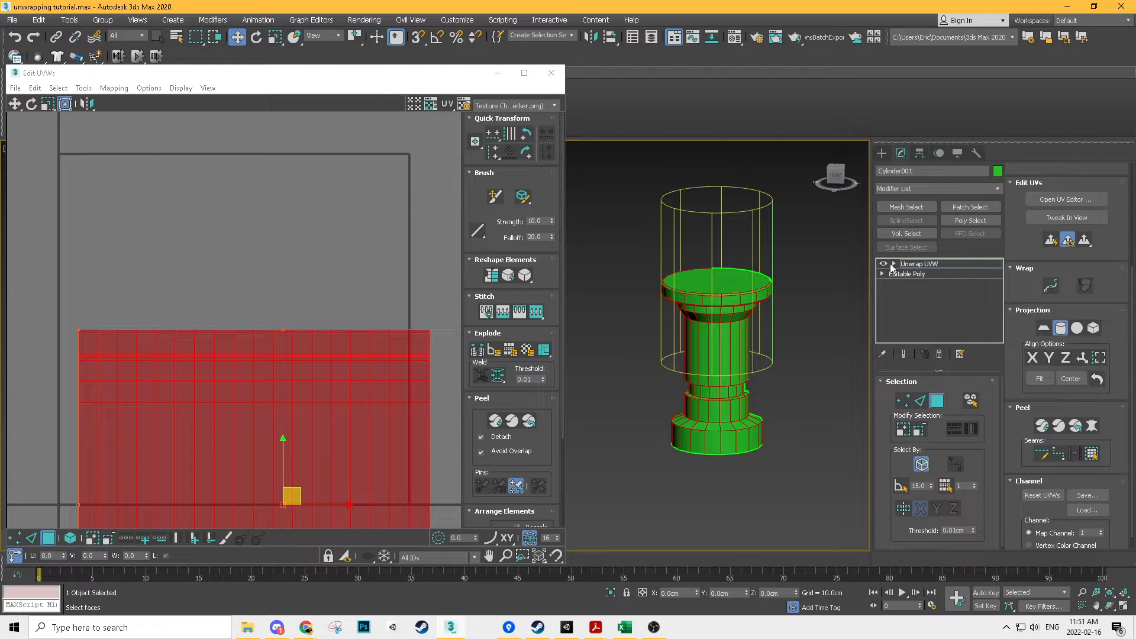
scroll(719, 331, "down", 2)
middle_click_drag(680, 320, 792, 324)
left_click_drag(617, 349, 600, 406)
middle_click_drag(758, 375, 693, 385)
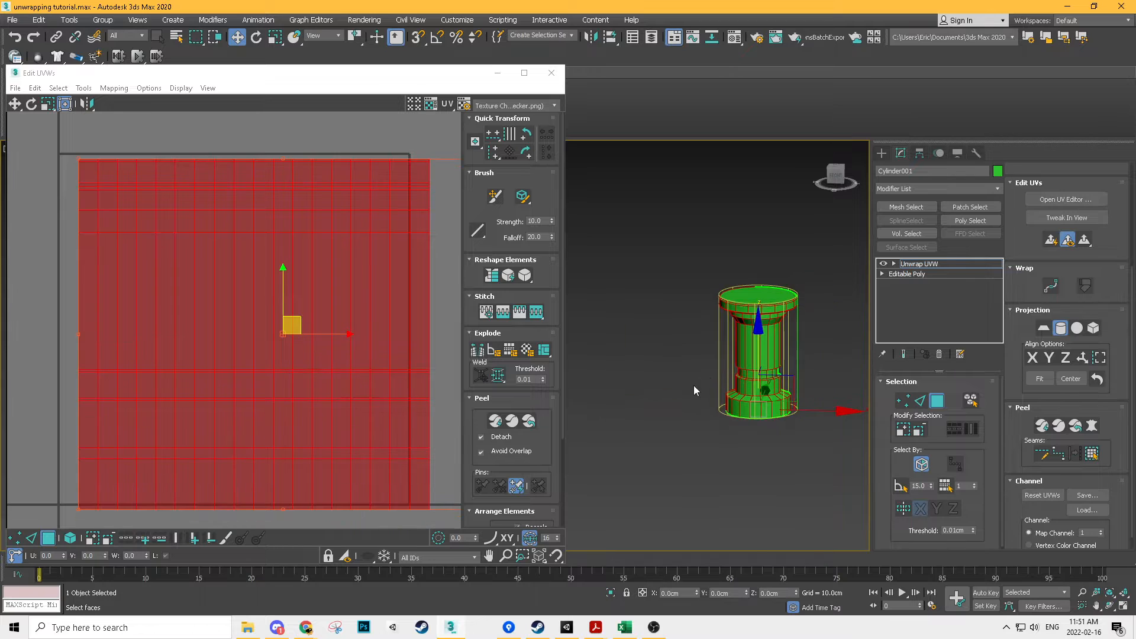
scroll(733, 365, "up", 3)
middle_click_drag(791, 412, 706, 390, "alt")
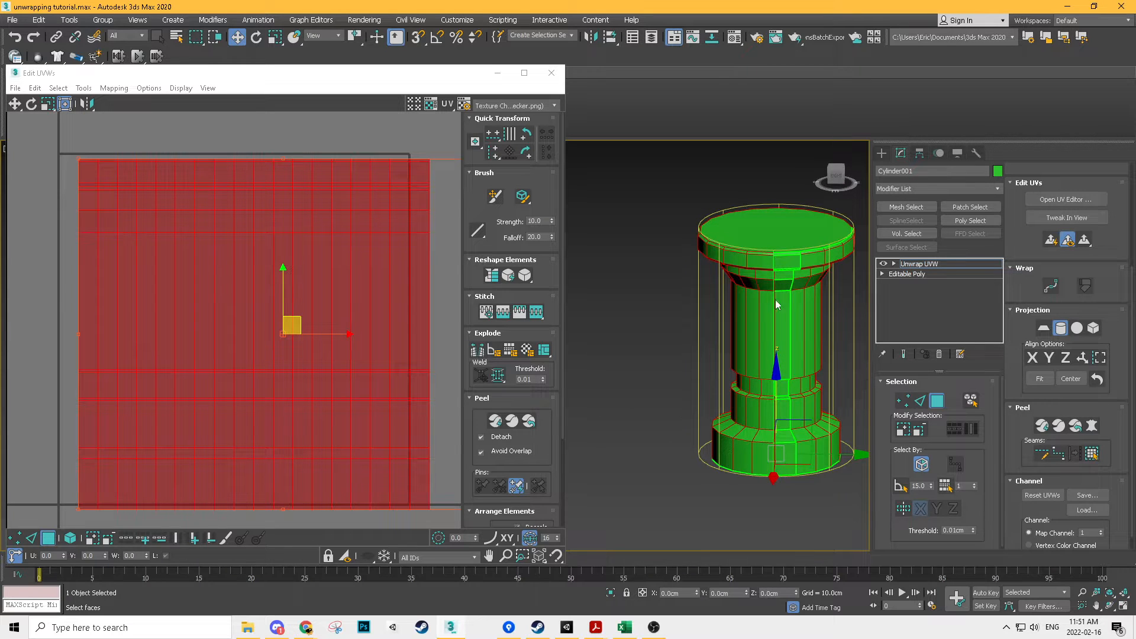
middle_click_drag(378, 325, 292, 298)
scroll(289, 299, "down", 2)
scroll(285, 299, "up", 1)
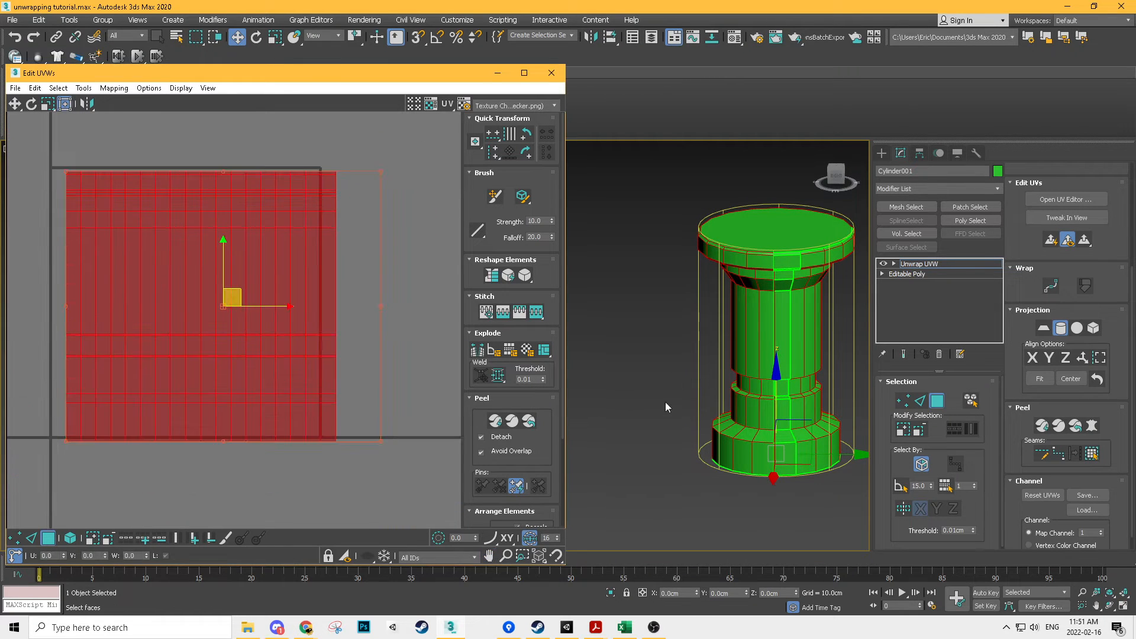
left_click(637, 368)
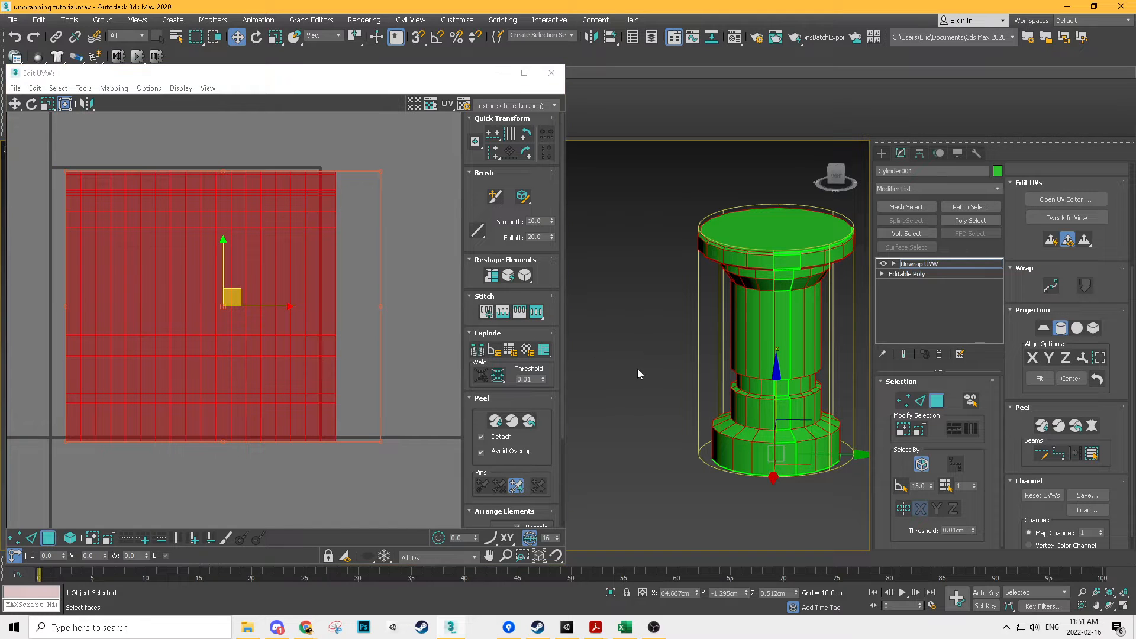
Step: Finish the cylindrical projection and select the column's top cap face
left_click(1062, 330)
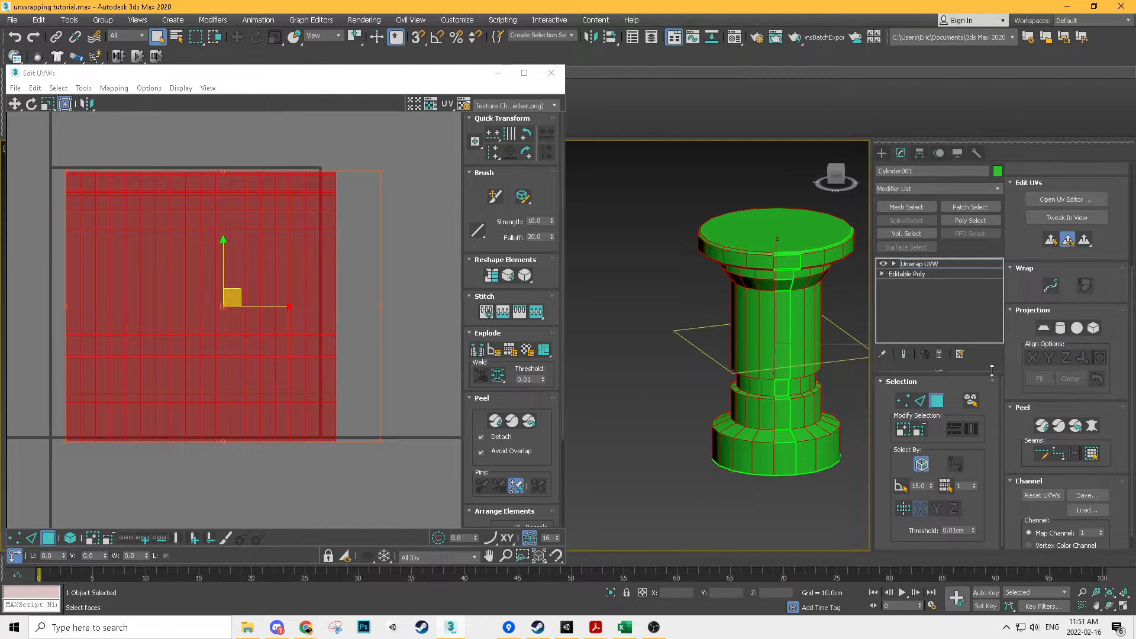
left_click(772, 233)
middle_click_drag(86, 161, 91, 92)
middle_click_drag(635, 327, 626, 343)
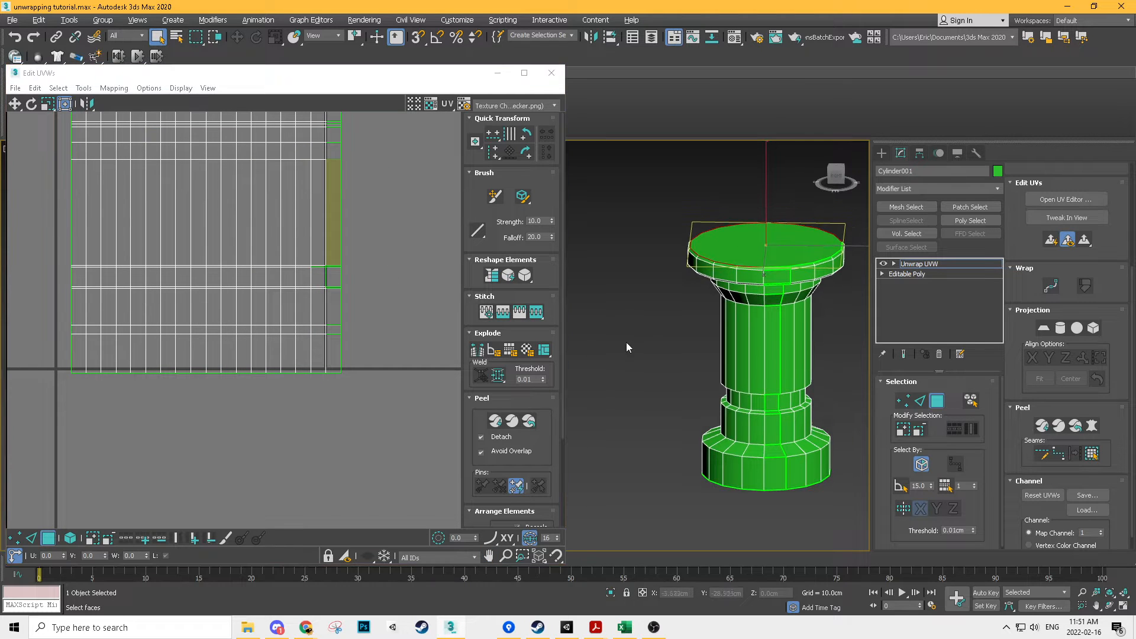
Step: Display the CheckerPattern texture on the column
left_click(484, 106)
left_click(496, 125)
middle_click_drag(697, 357, 688, 336, "alt")
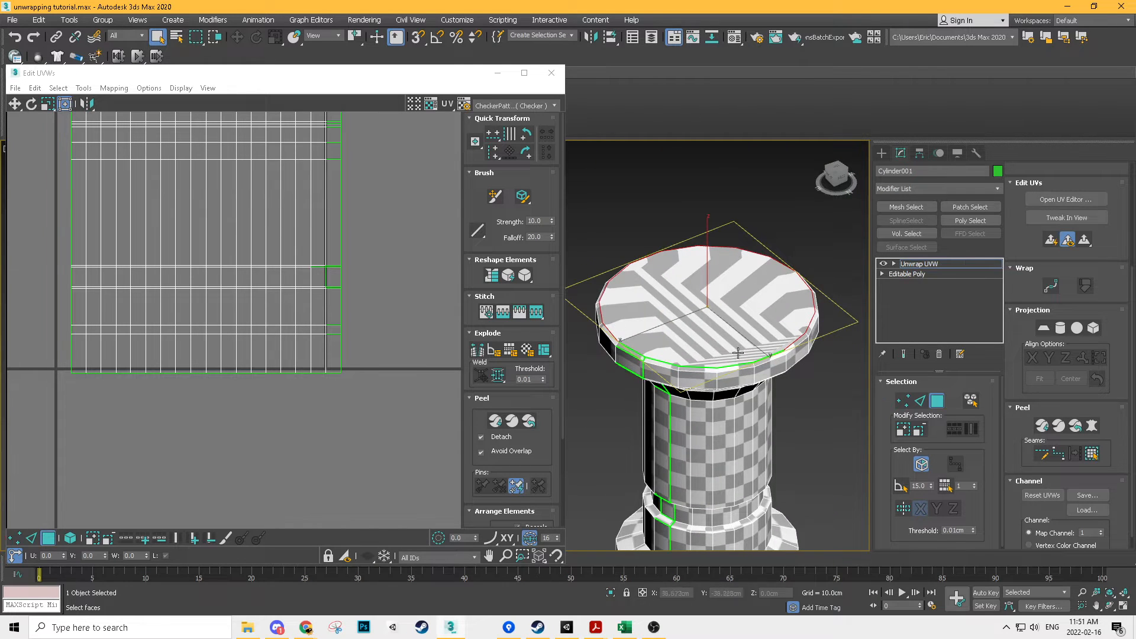
Step: Map the top cap face flat with a planar projection and move its circular UV island above the column's shell
left_click(113, 88)
left_click(119, 102)
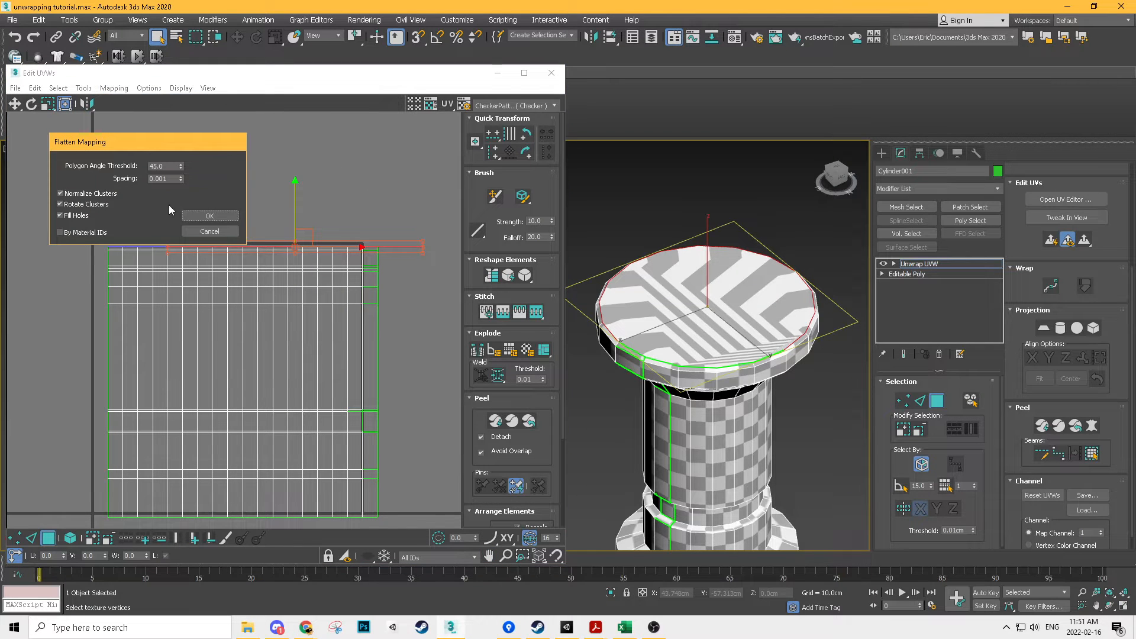
left_click(209, 216)
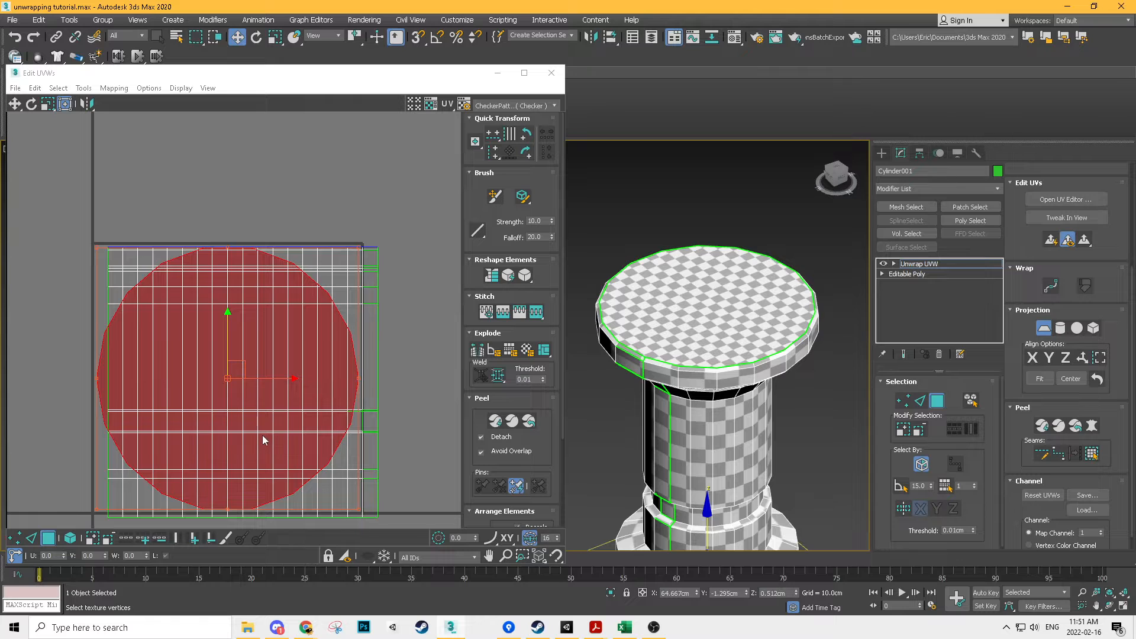
scroll(263, 408, "down", 3)
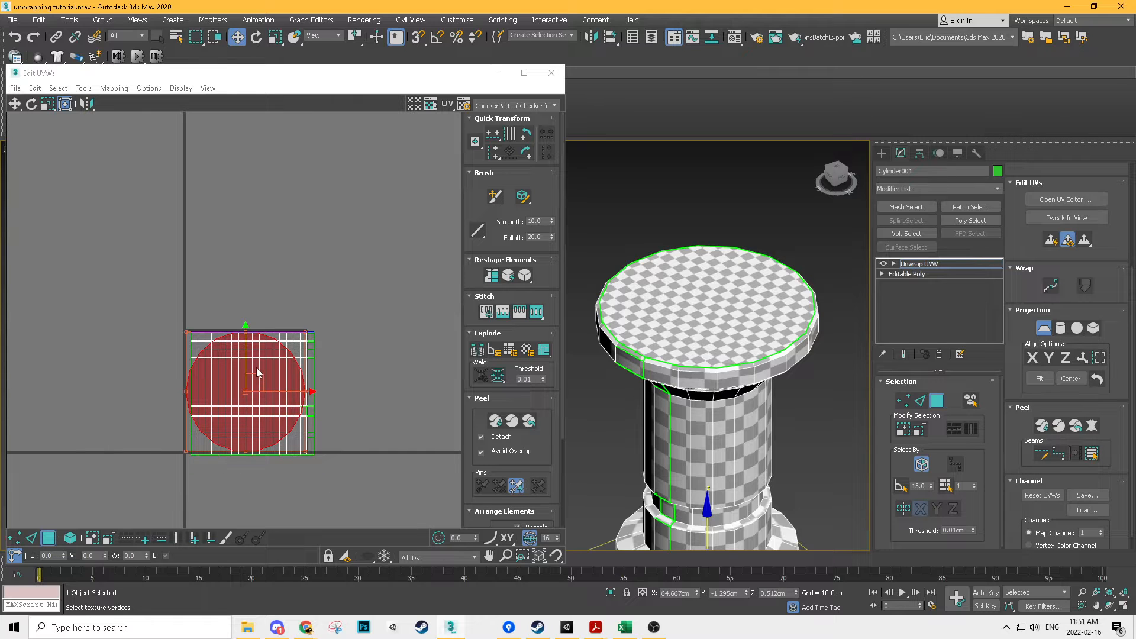
left_click_drag(264, 384, 272, 226)
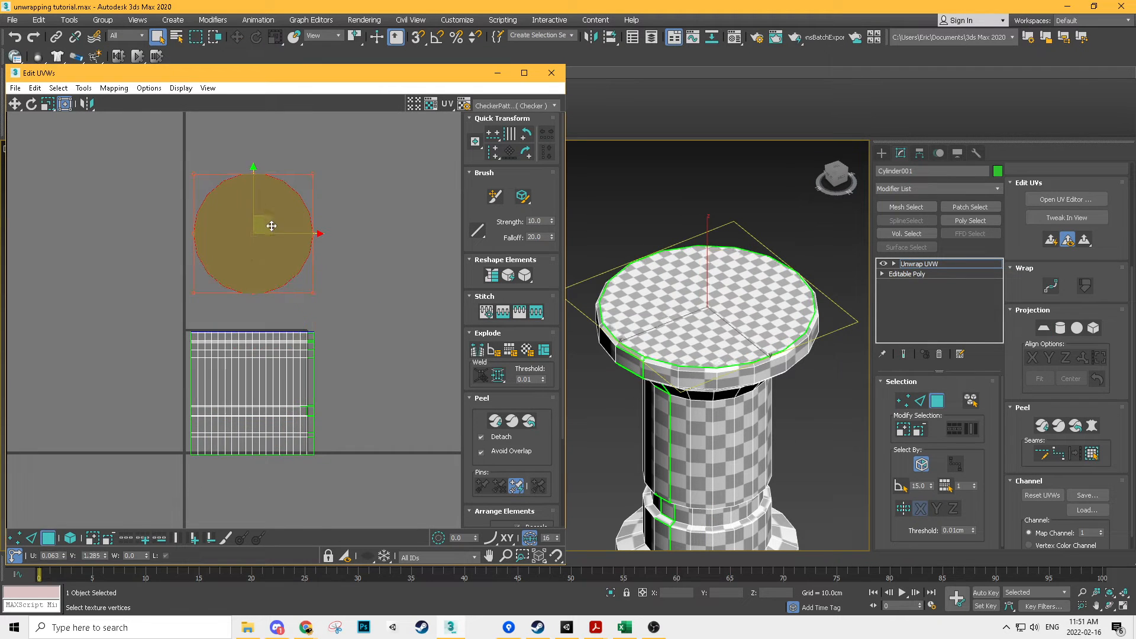
Step: Inspect the stretched checker on the underside of the column's top rim by selecting a face there
scroll(272, 226, "up", 3)
scroll(696, 335, "up", 3)
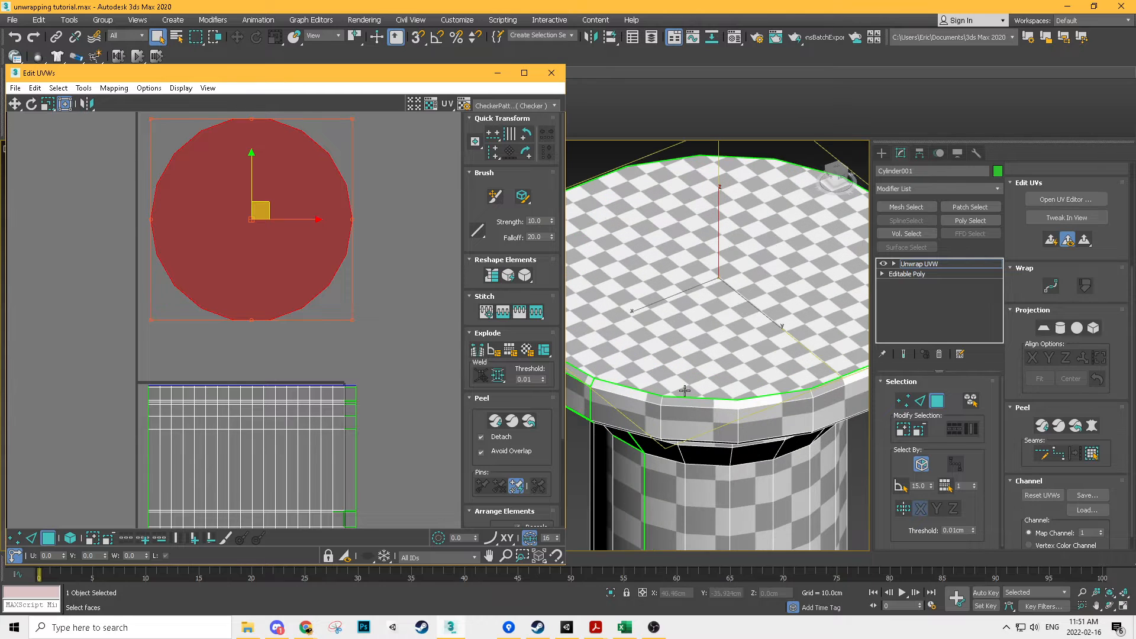
scroll(732, 402, "up", 4)
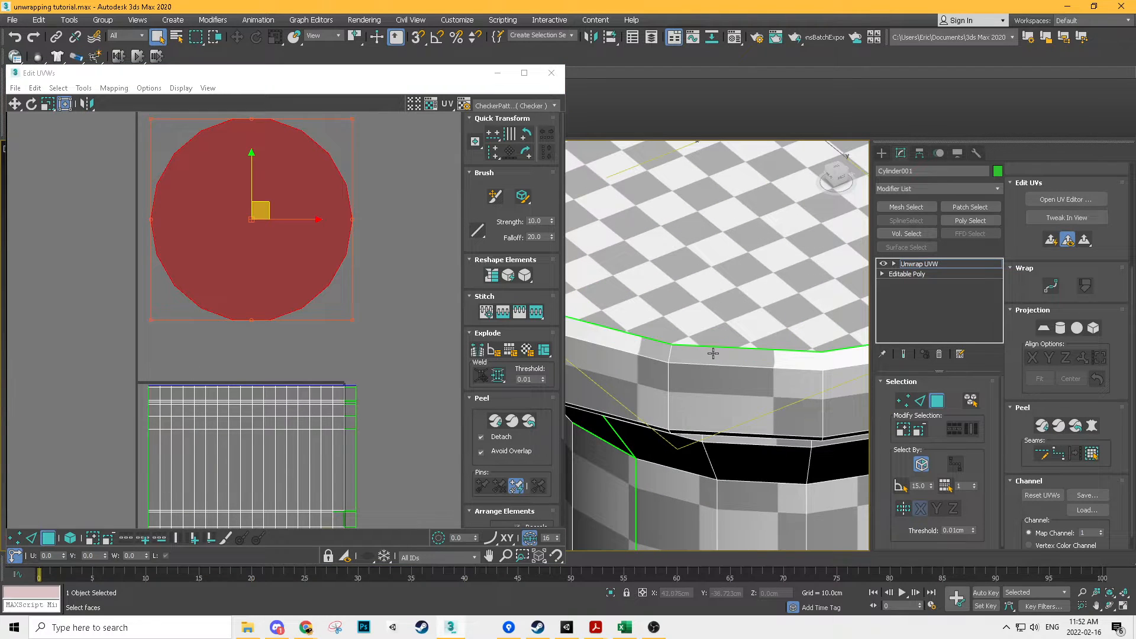
scroll(332, 375, "up", 6)
scroll(699, 333, "down", 2)
middle_click_drag(699, 333, 699, 289, "alt")
left_click(643, 278)
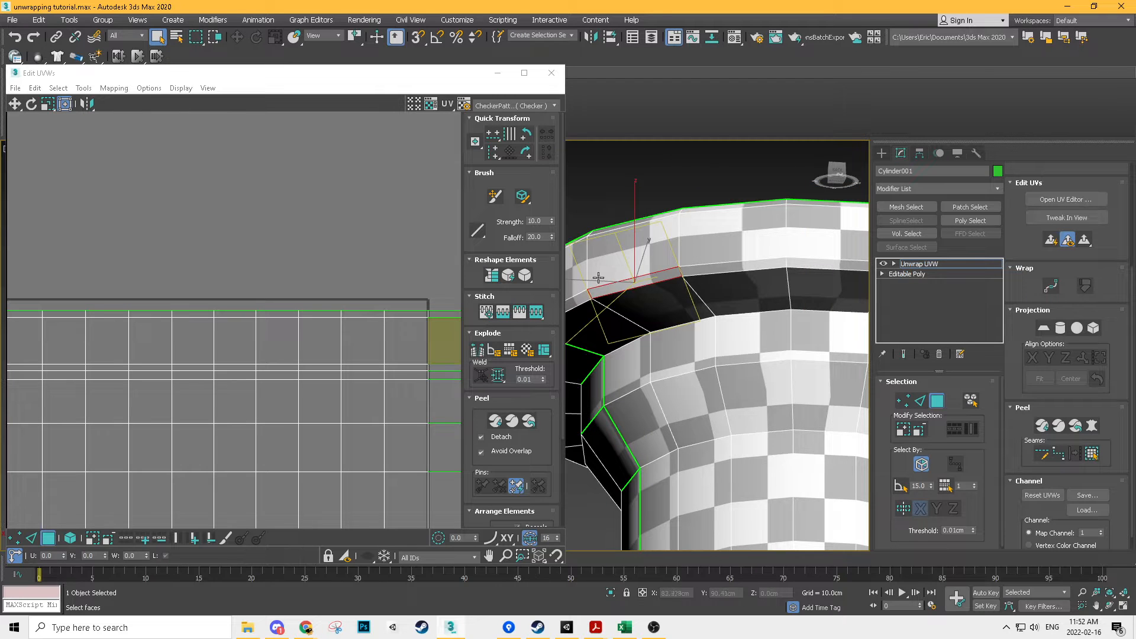
left_click(688, 318)
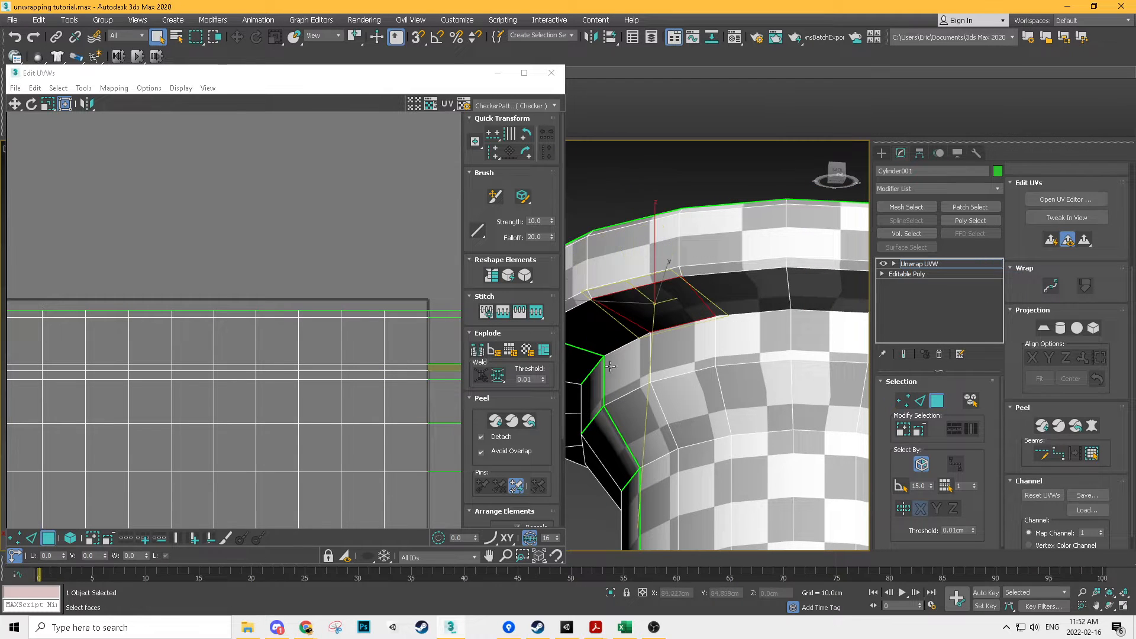
middle_click_drag(710, 333, 728, 287, "alt")
Step: Locate the selected underside face in the UV layout and compare it with its shape on the model
middle_click_drag(408, 363, 292, 204)
scroll(289, 210, "down", 1)
scroll(292, 268, "down", 3)
middle_click_drag(268, 420, 361, 407)
scroll(161, 261, "up", 3)
middle_click_drag(161, 261, 125, 264)
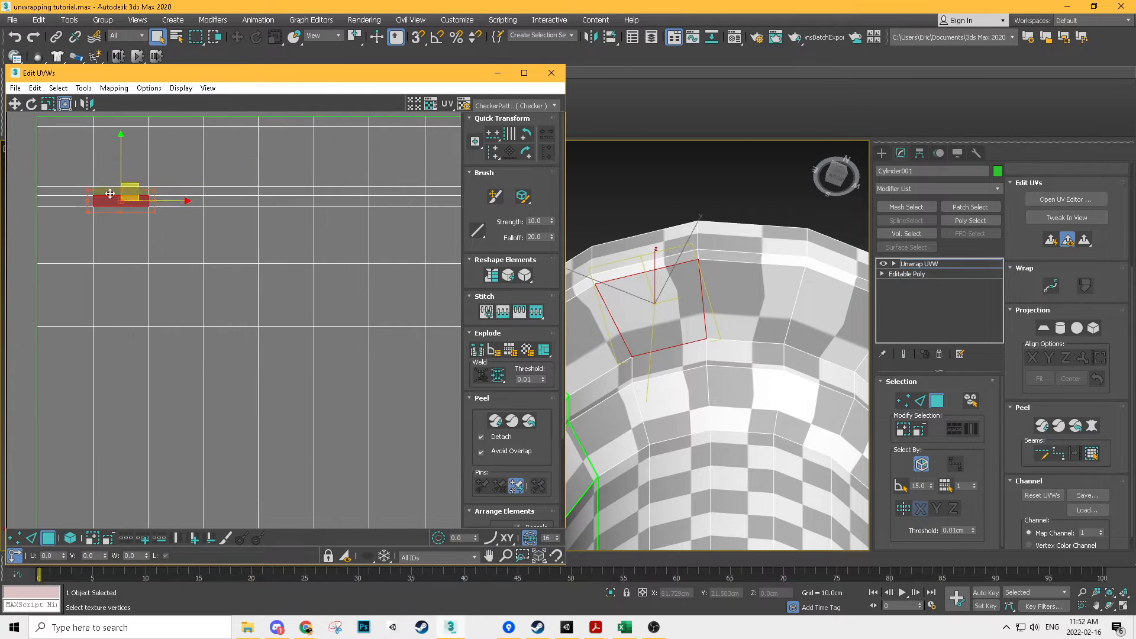
scroll(117, 198, "up", 3)
scroll(113, 197, "down", 3)
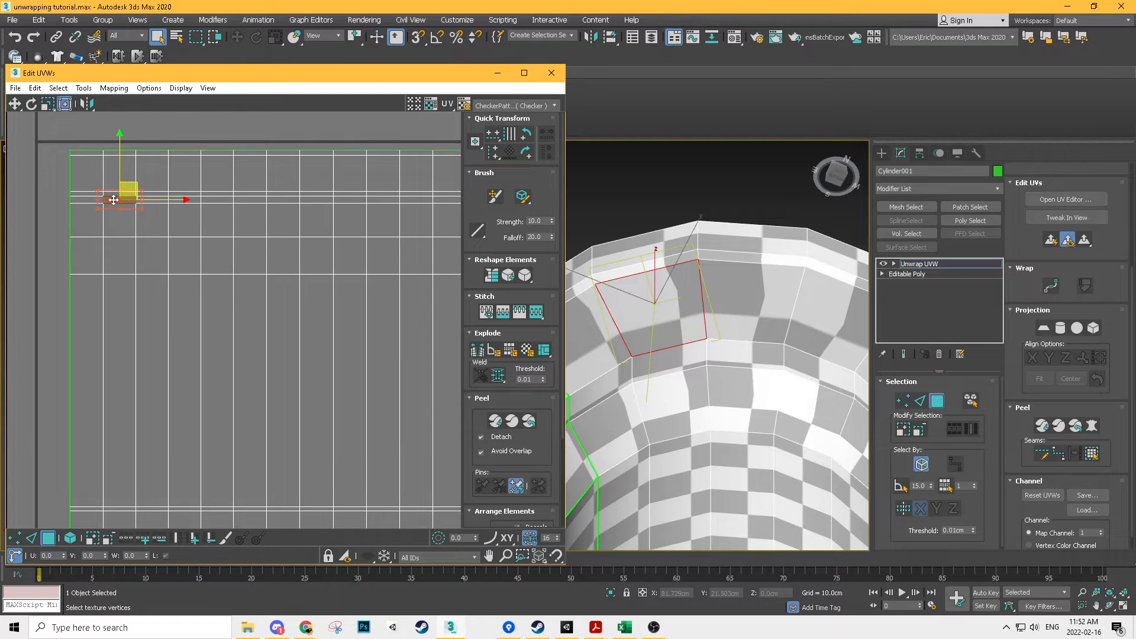
middle_click_drag(594, 266, 707, 311, "alt")
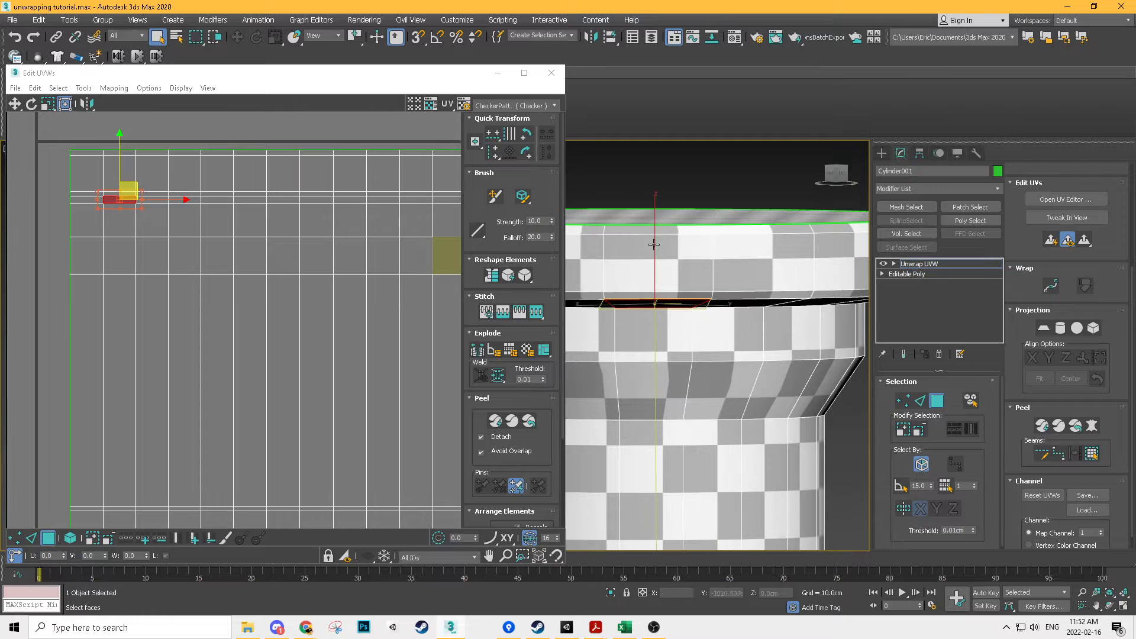
Step: Try moving the UV rows above the thin underside row upward to give that row more texture height
scroll(140, 319, "down", 3)
left_click_drag(387, 236, 78, 274)
scroll(98, 262, "up", 2)
scroll(373, 294, "down", 1)
middle_click_drag(401, 313, 331, 311)
scroll(330, 312, "down", 2)
left_click_drag(412, 314, 81, 294)
scroll(308, 265, "up", 2)
left_click_drag(259, 254, 259, 247)
middle_click_drag(687, 296, 681, 195, "alt")
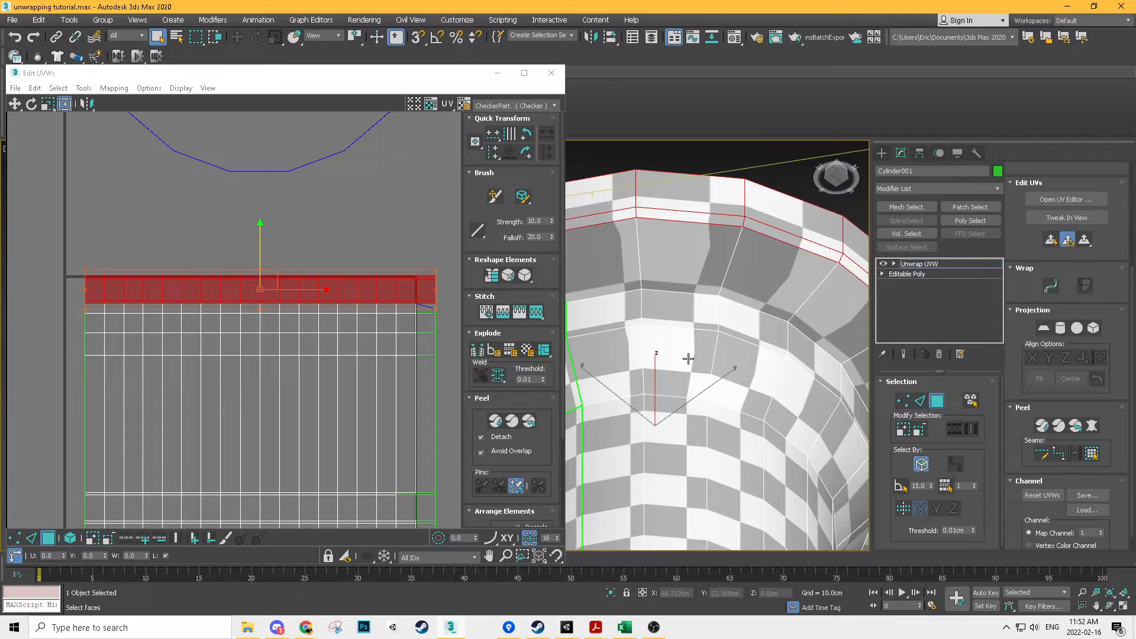
left_click_drag(261, 250, 266, 244)
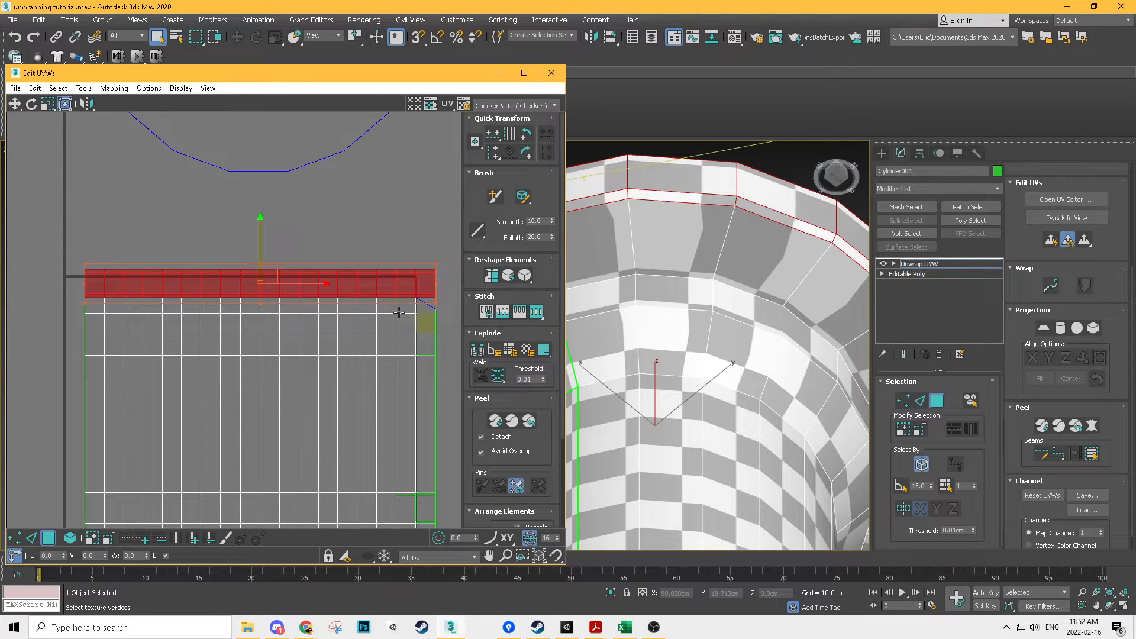
middle_click_drag(463, 335, 404, 287)
scroll(413, 294, "up", 2)
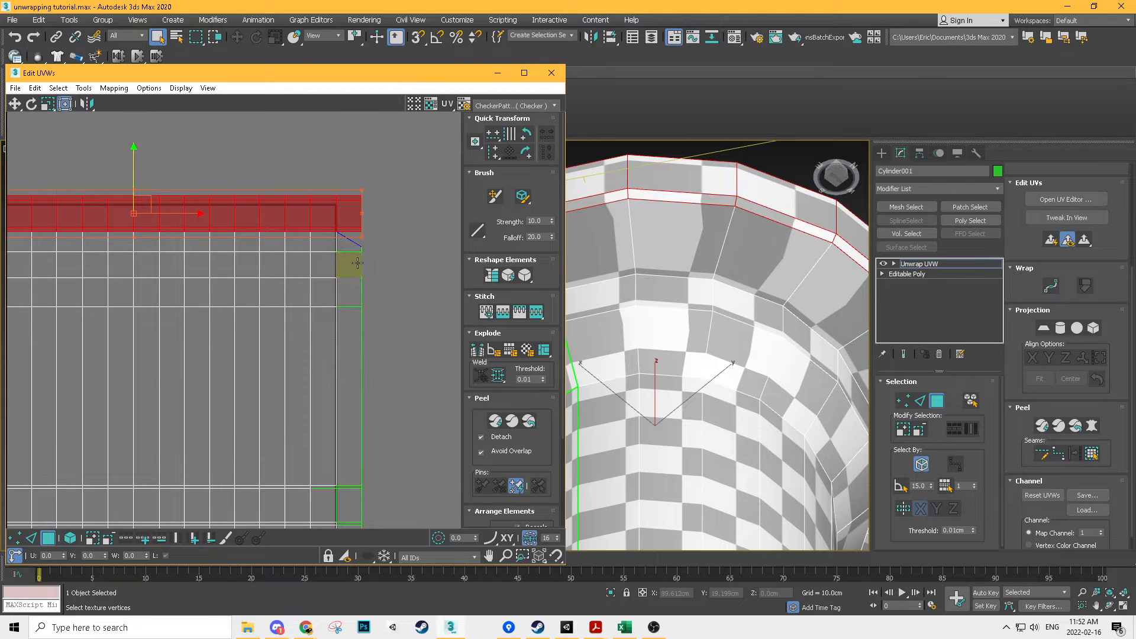
scroll(358, 263, "up", 3)
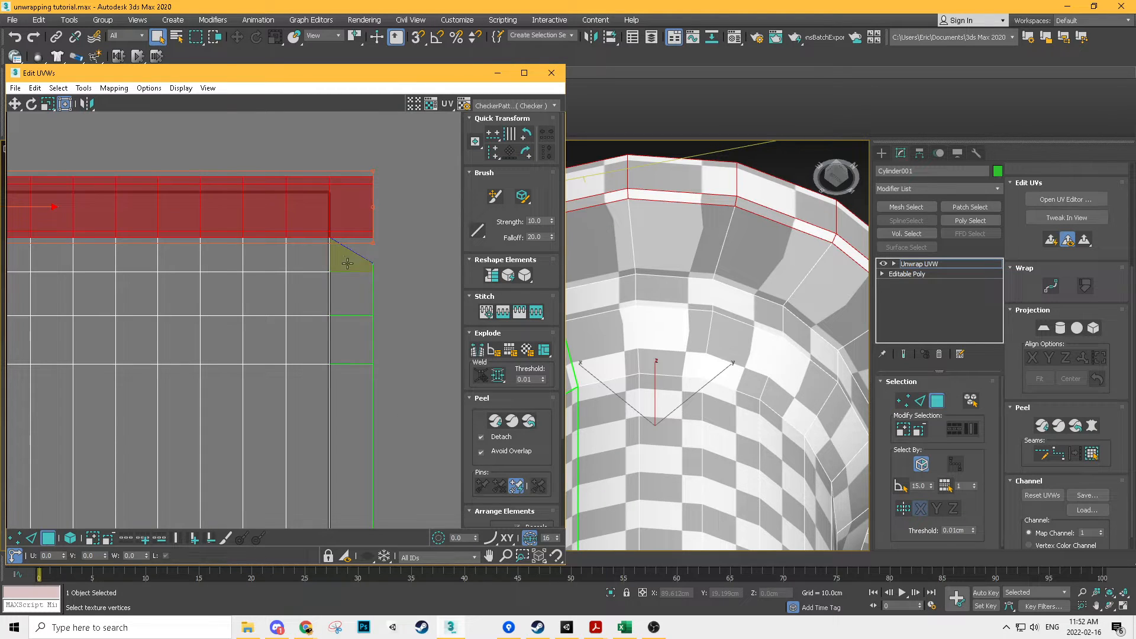
Step: Undo the upward moves of the upper UV rows and clear the face selection
key("ctrl+z")
key("ctrl+z")
key("ctrl+z")
key("ctrl+z")
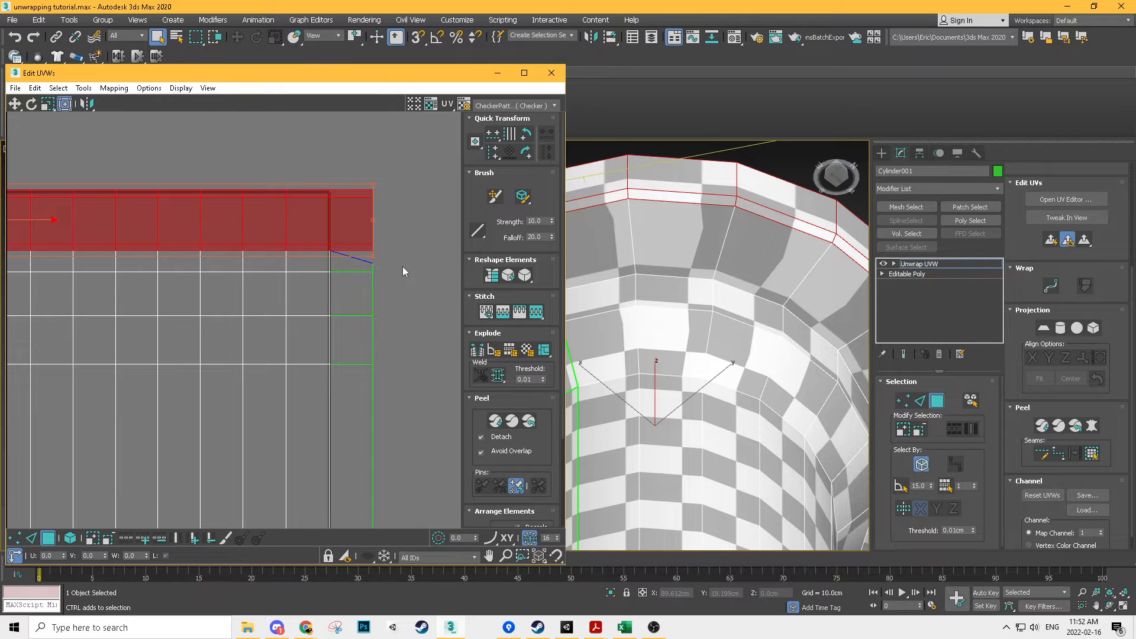
left_click(399, 268)
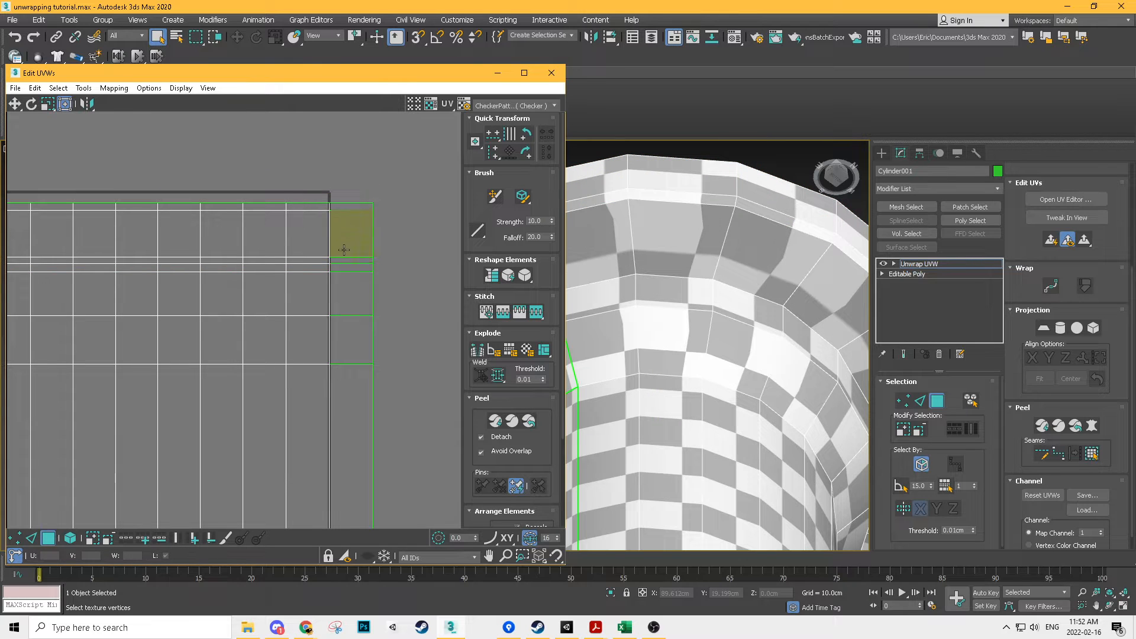
Step: Examine the checker pattern and green seams over the whole column, including the tapered bands below the top rim
scroll(725, 343, "down", 4)
scroll(737, 367, "up", 2)
middle_click_drag(710, 340, 682, 480, "alt")
middle_click_drag(681, 418, 750, 183, "alt")
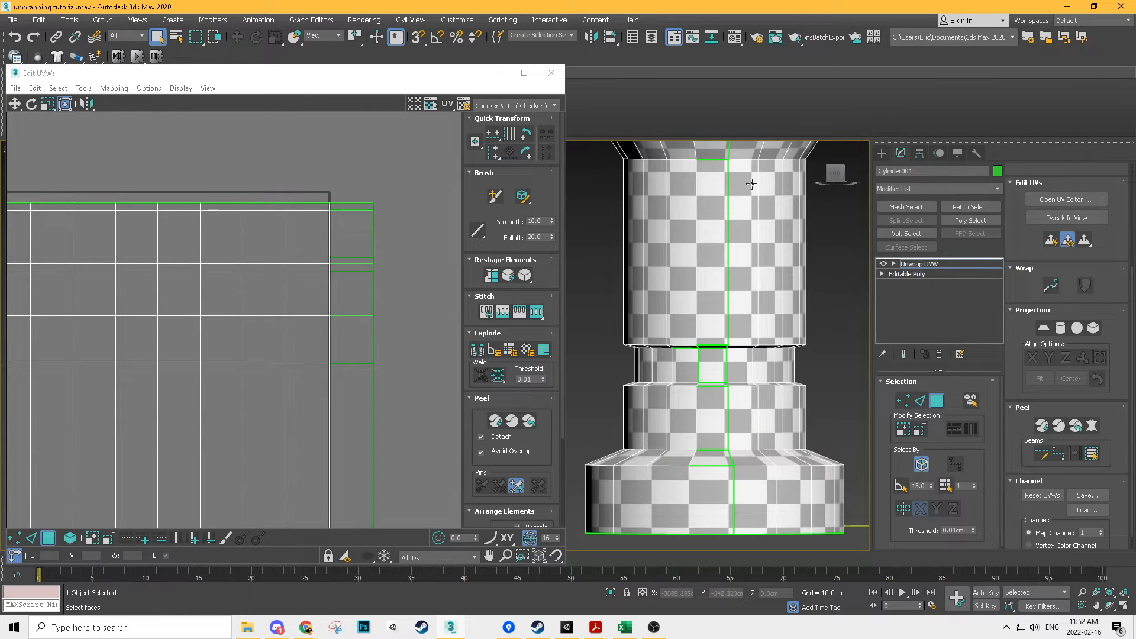
scroll(739, 201, "down", 2)
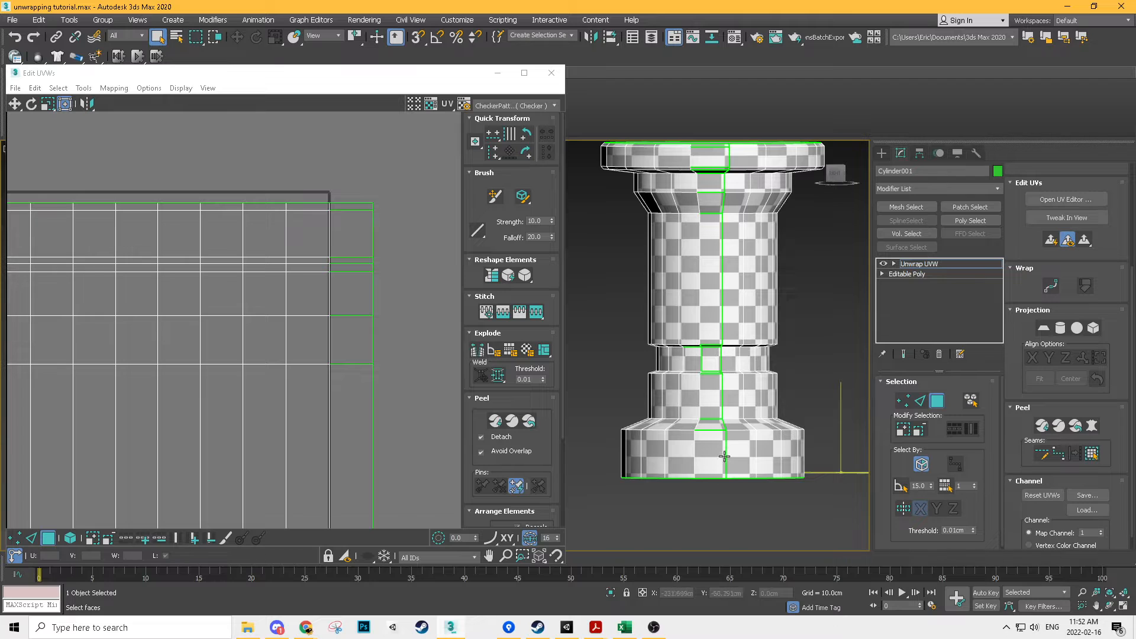
scroll(414, 284, "down", 2)
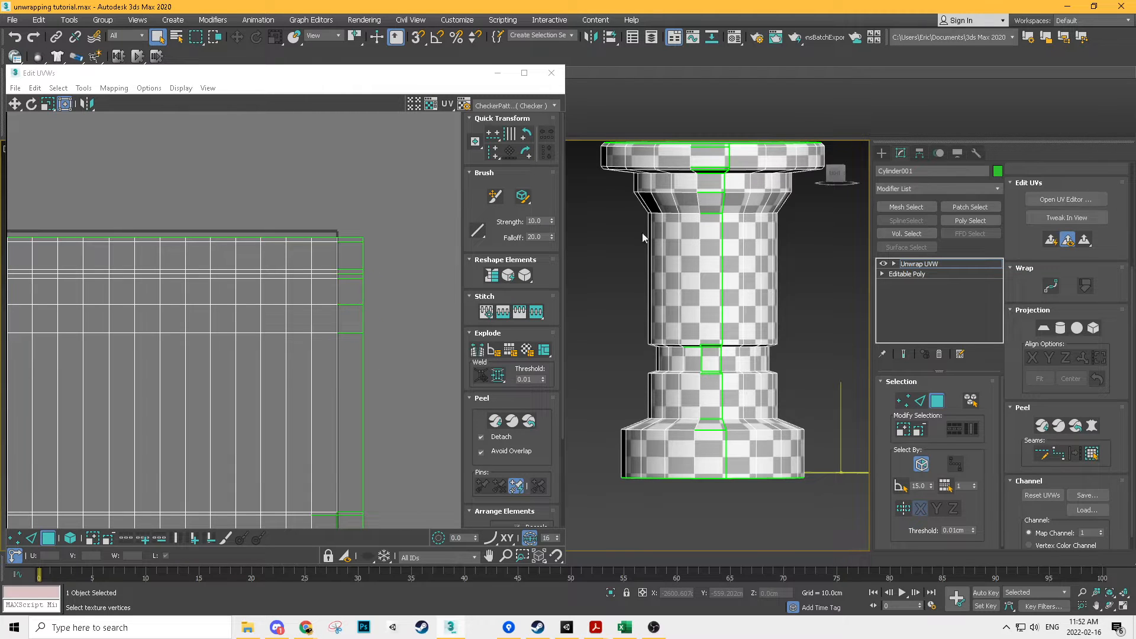
scroll(367, 180, "down", 2)
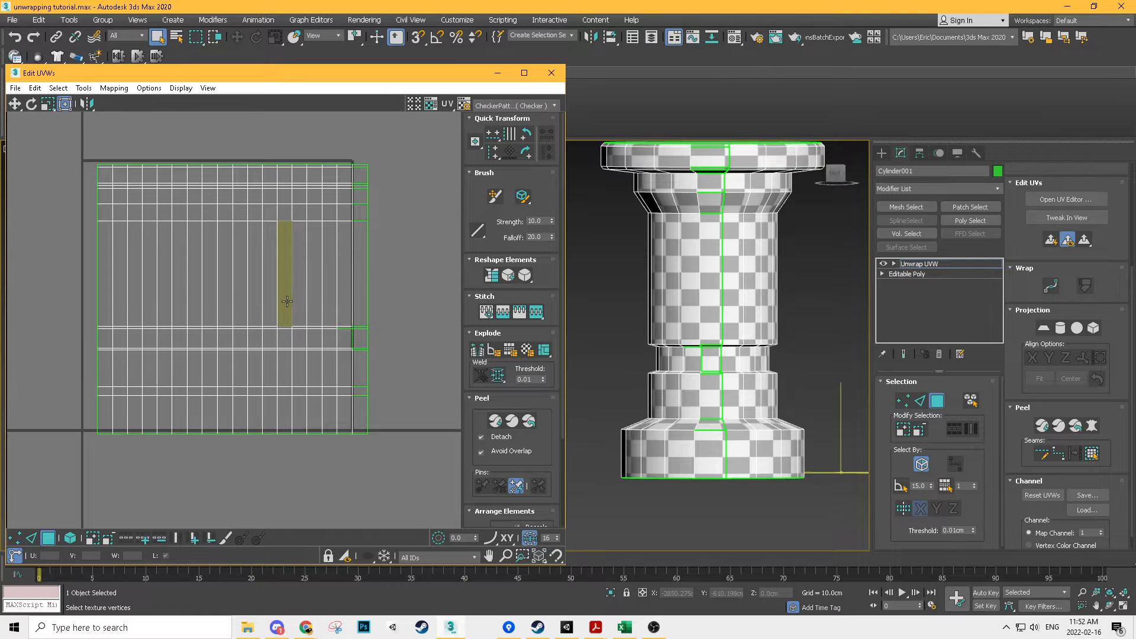
scroll(745, 301, "up", 5)
scroll(723, 292, "up", 4)
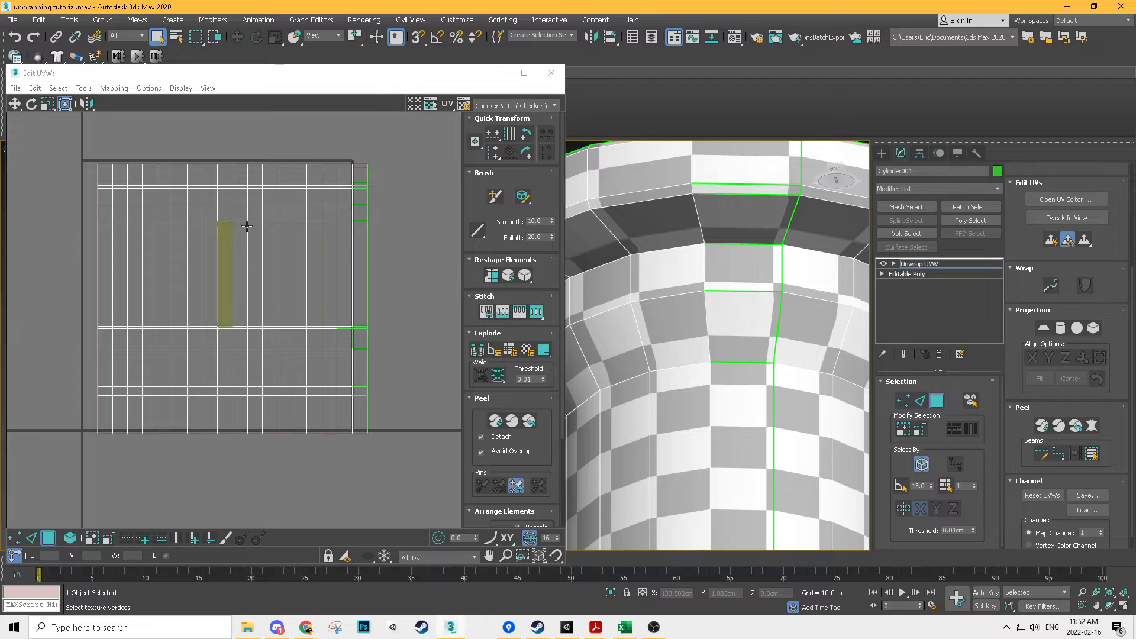
scroll(737, 305, "up", 2)
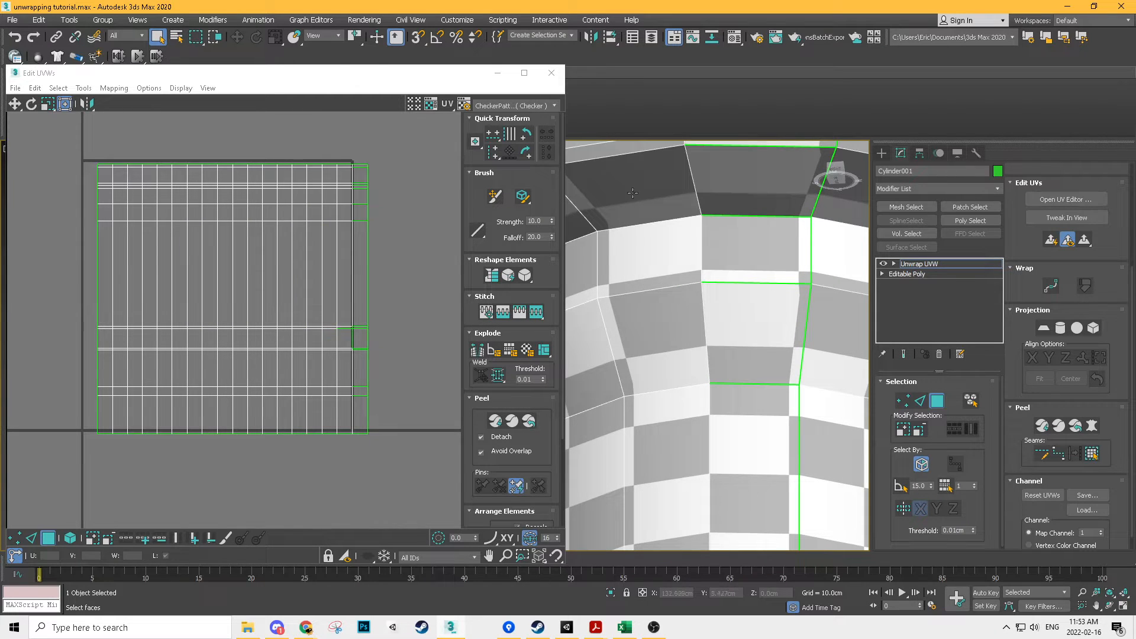
middle_click_drag(806, 262, 755, 263)
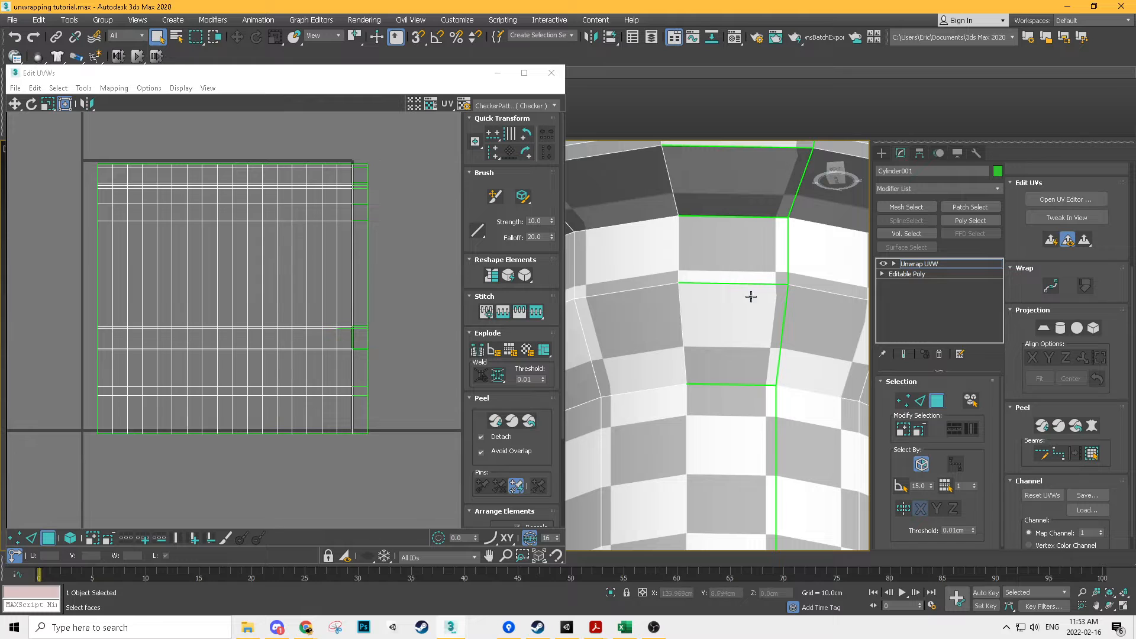
Step: Stitch the seam edge above the thin underside row in the shell's last column, with Align Clusters and Scale Clusters enabled
scroll(400, 229, "up", 3)
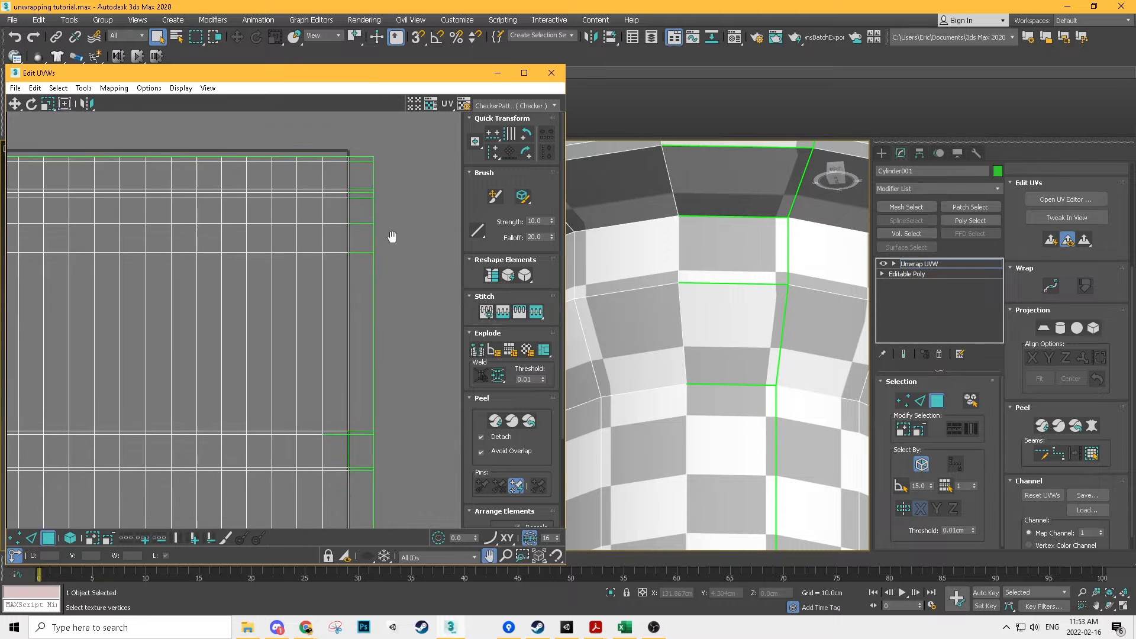
left_click(31, 538)
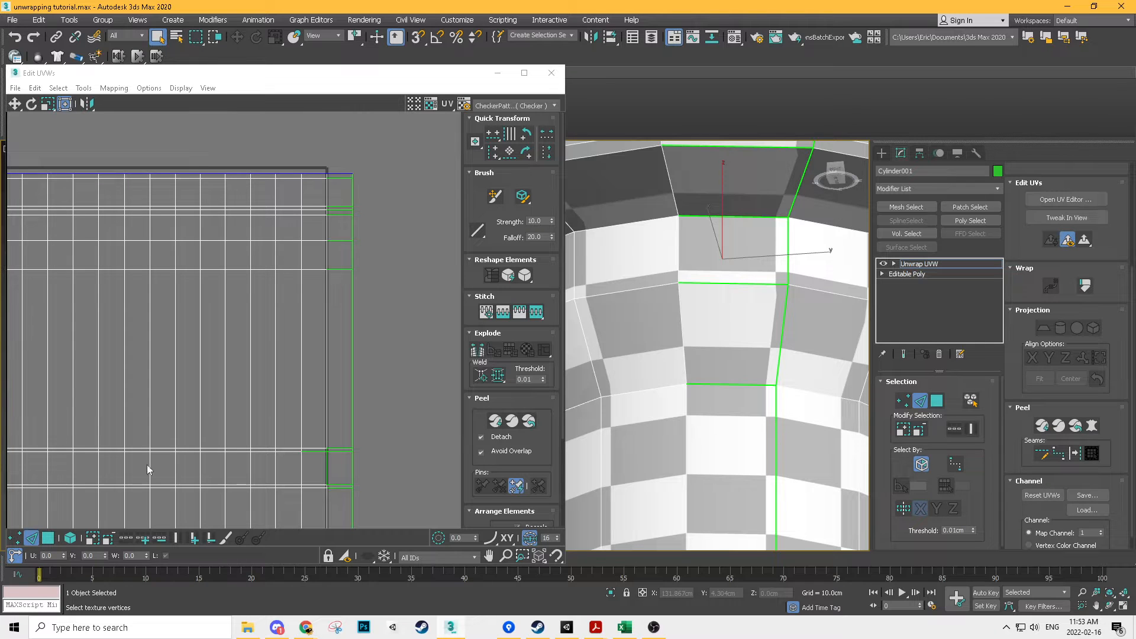
scroll(338, 225, "up", 4)
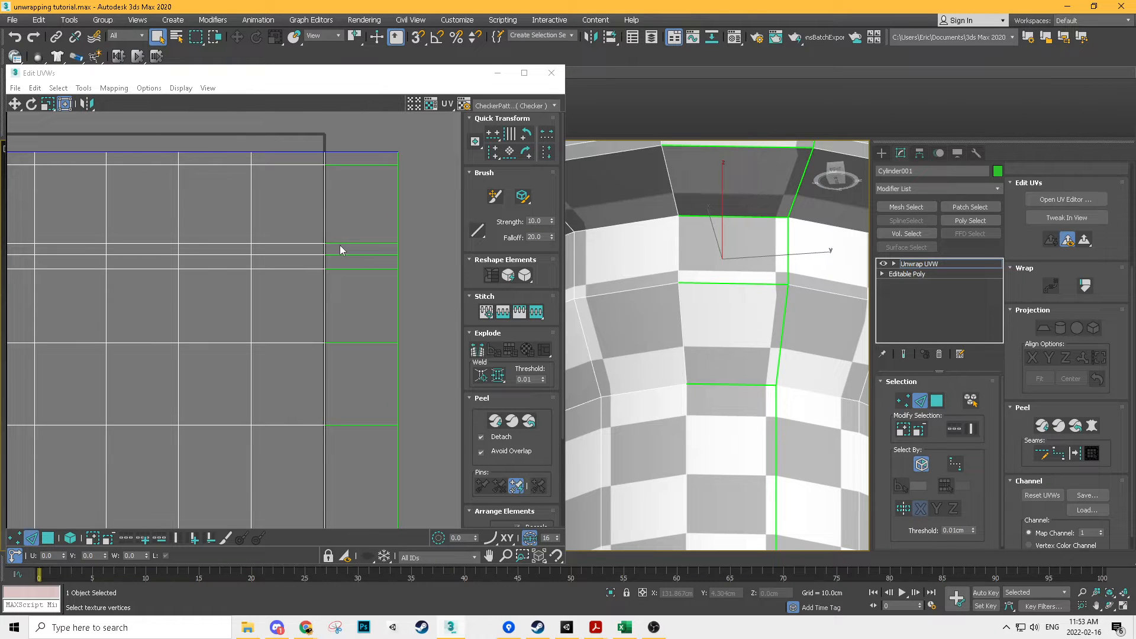
left_click(337, 243)
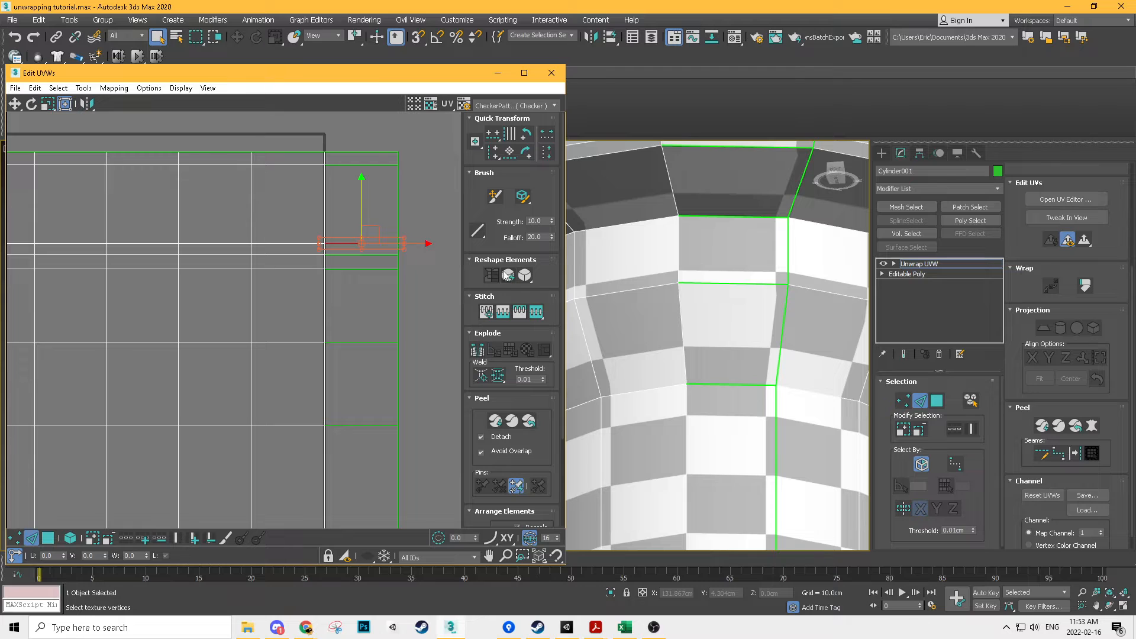
left_click(84, 88)
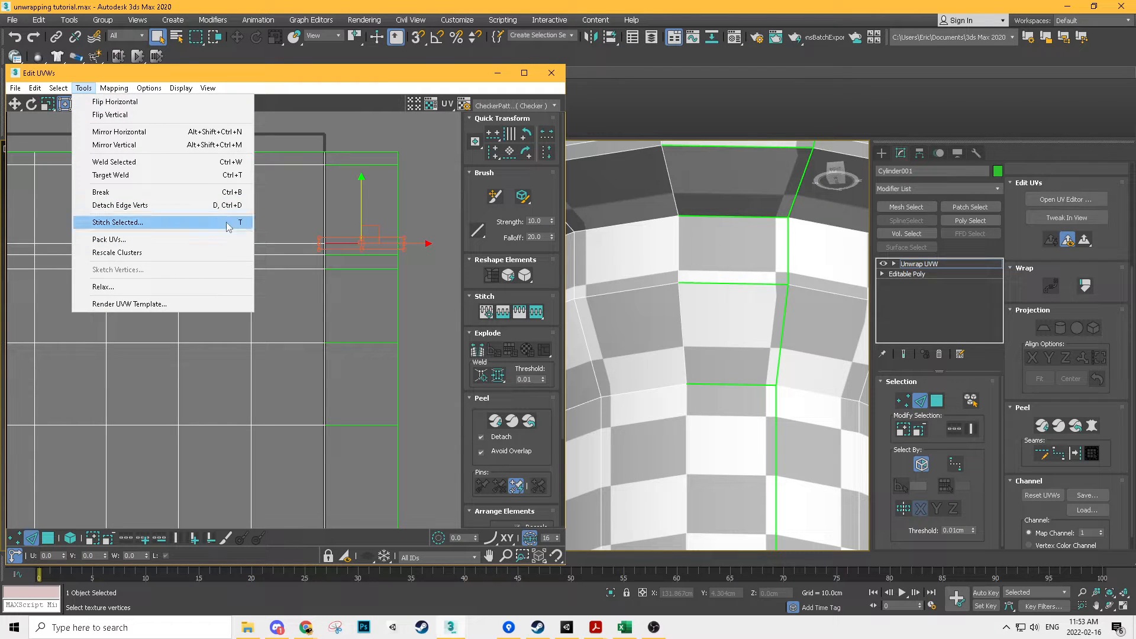
left_click(175, 223)
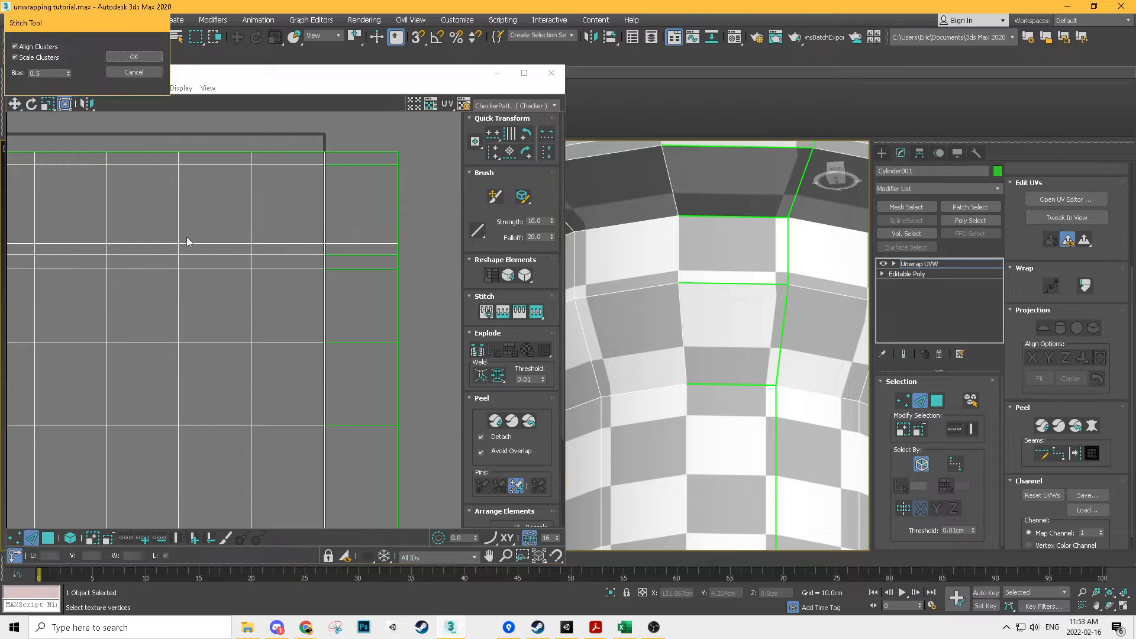
left_click(134, 57)
Step: Stitch the next two seam edges in the shell's last column, below and just above the tapered bands' upper border
left_click(347, 254)
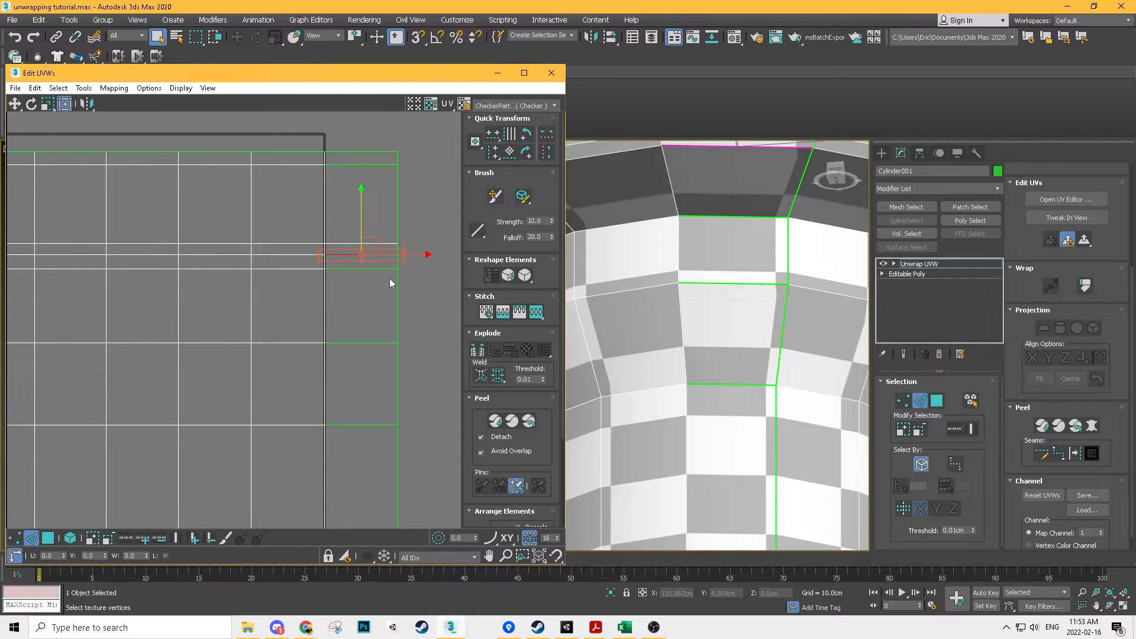
key("s")
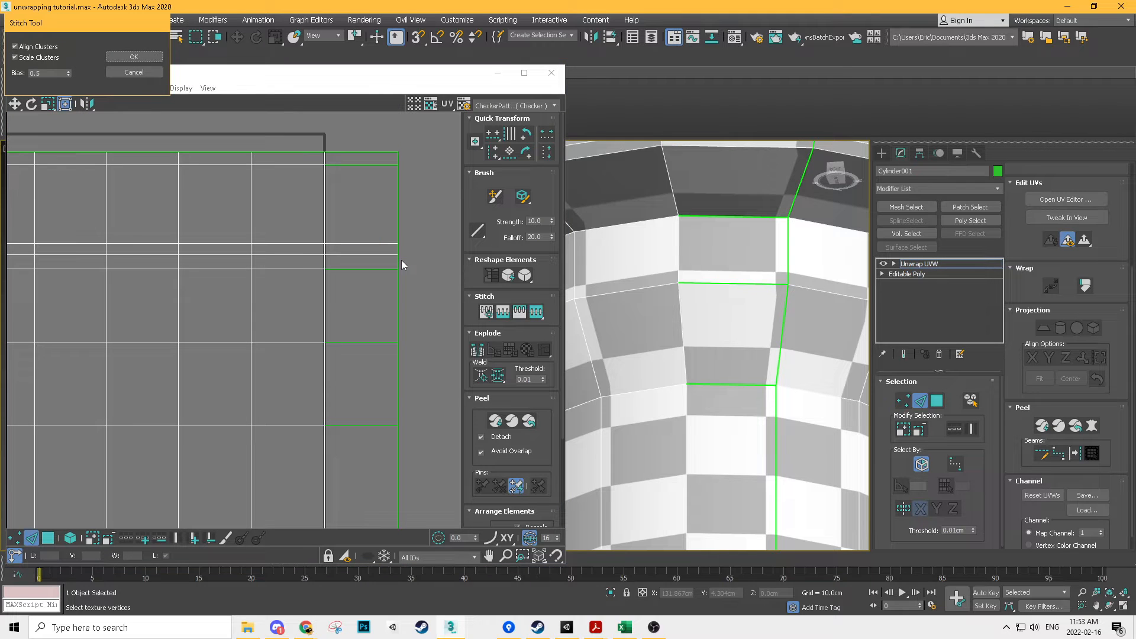
key("Return")
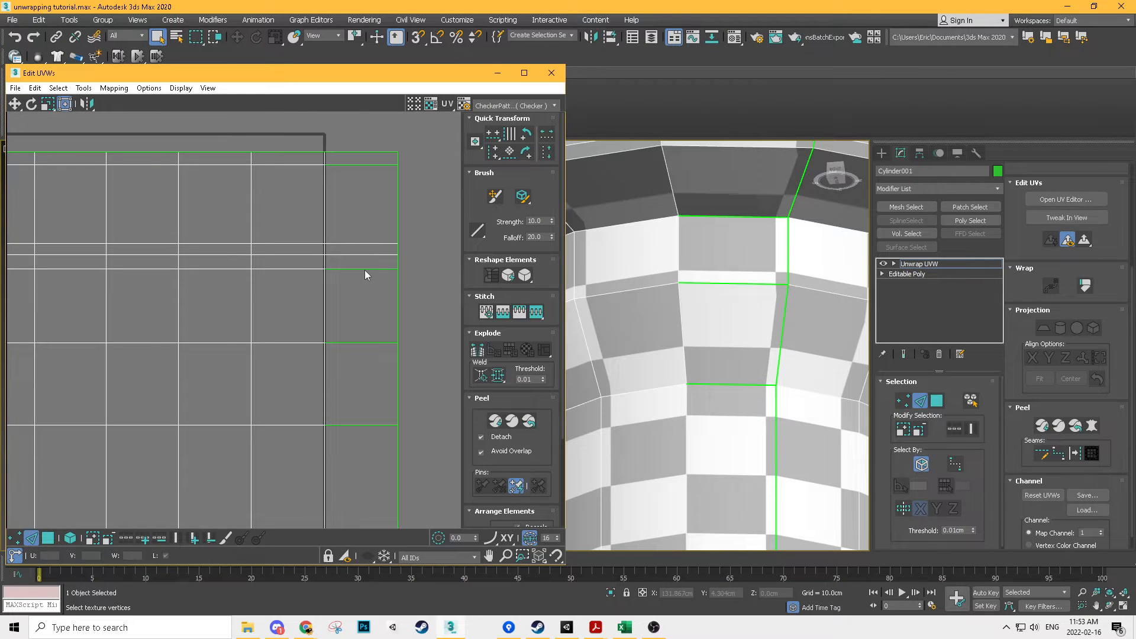
key("s")
key("Return")
Step: Stitch the remaining last-column seam edges at the top rim, between the tapered bands and at the shaft's upper end
left_click(363, 164)
key("s")
key("Return")
key("s")
key("Return")
left_click(362, 425)
key("s")
key("Return")
Step: Stitch the open seam edge at the upper border of the neck row below the shaft
middle_click_drag(385, 456, 358, 182)
left_click(329, 318)
scroll(318, 333, "up", 4)
left_click(311, 313)
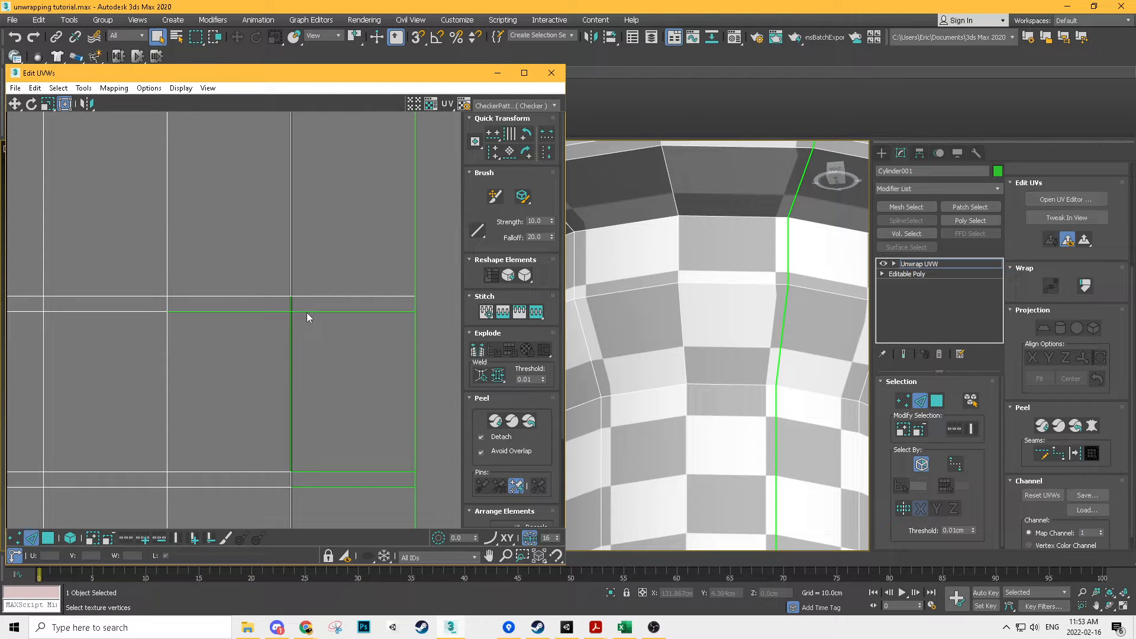
left_click(306, 313)
left_click(290, 332)
left_click(279, 313)
left_click(275, 311)
key("s")
scroll(346, 381, "down", 3)
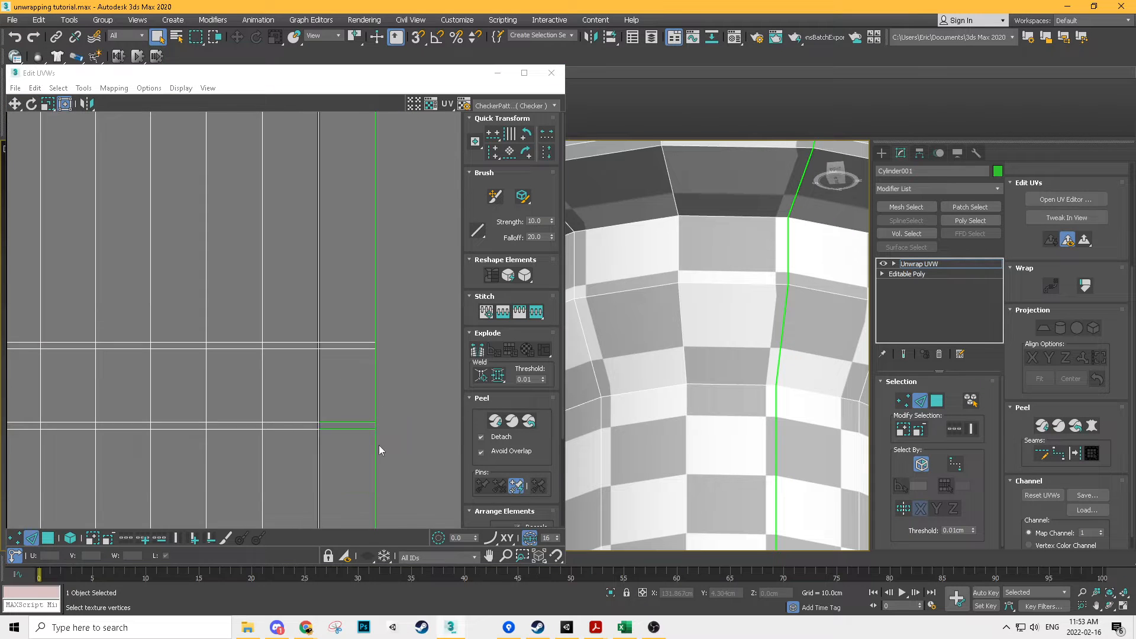
Step: Stitch the last-column seam edges of the thin ledge row below the neck
middle_click_drag(378, 445, 376, 333)
scroll(377, 334, "up", 2)
left_click(349, 303)
key("ctrl+t")
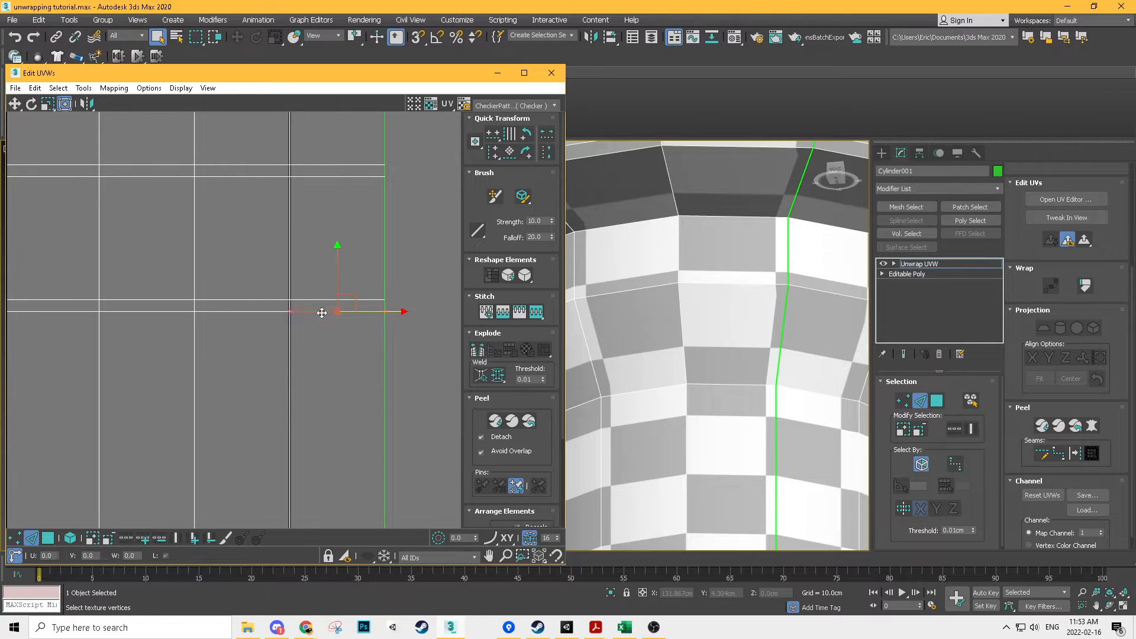
scroll(326, 242, "down", 3)
key("Return")
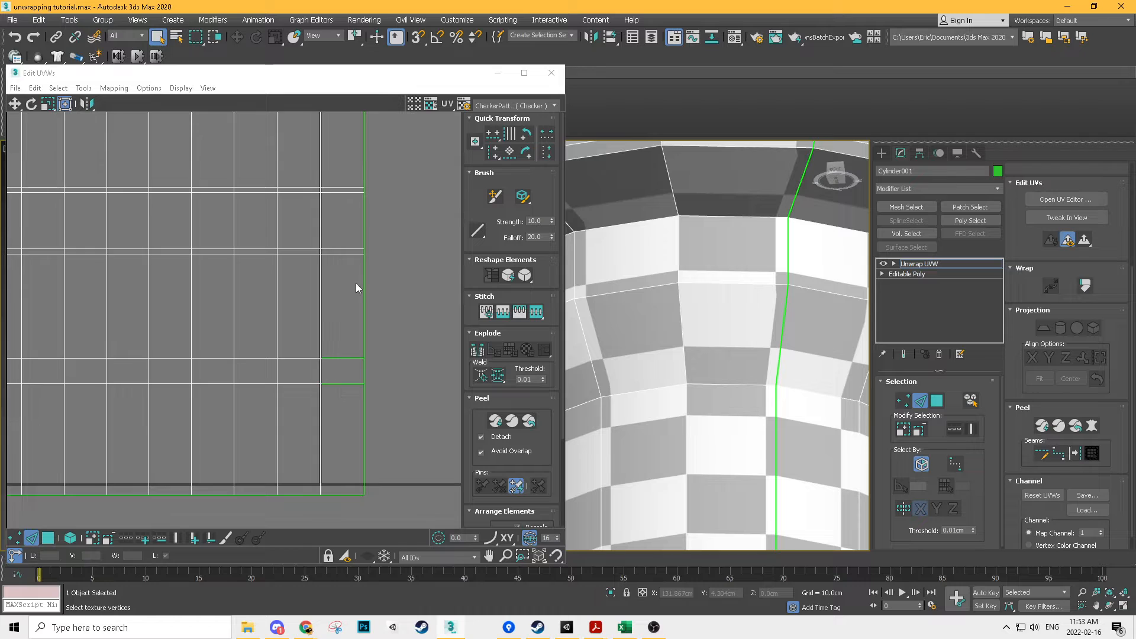
Step: Stitch the last-column seam edges above and below the base's sloped band, keeping Align Clusters and Scale Clusters enabled
middle_click_drag(325, 372, 361, 215)
scroll(360, 215, "up", 1)
left_click(367, 190)
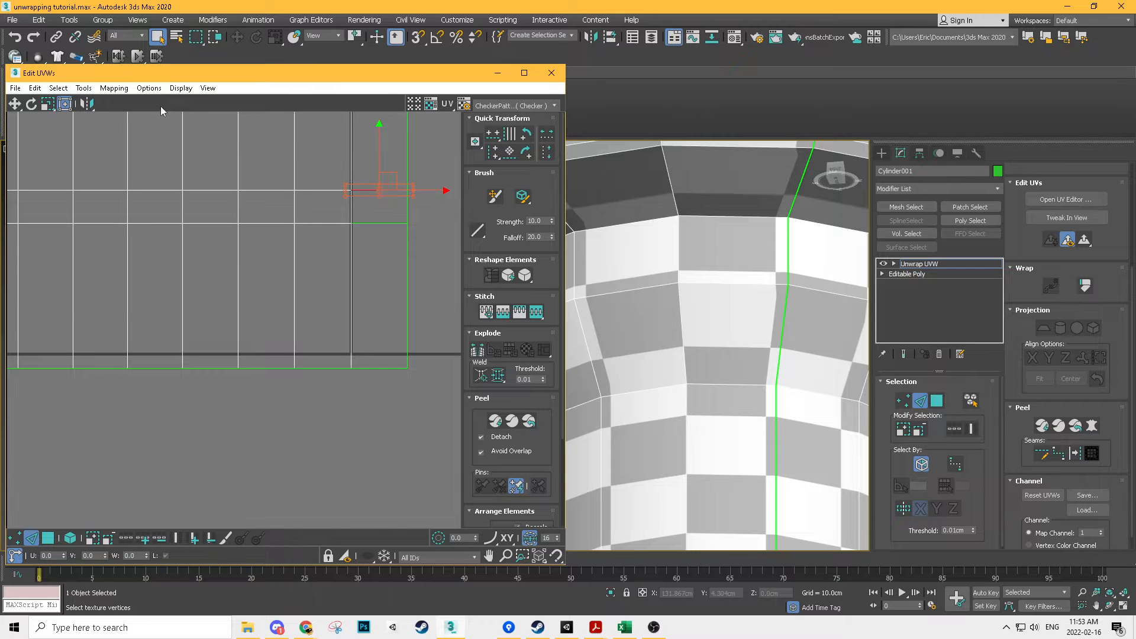
left_click(83, 88)
left_click(111, 222)
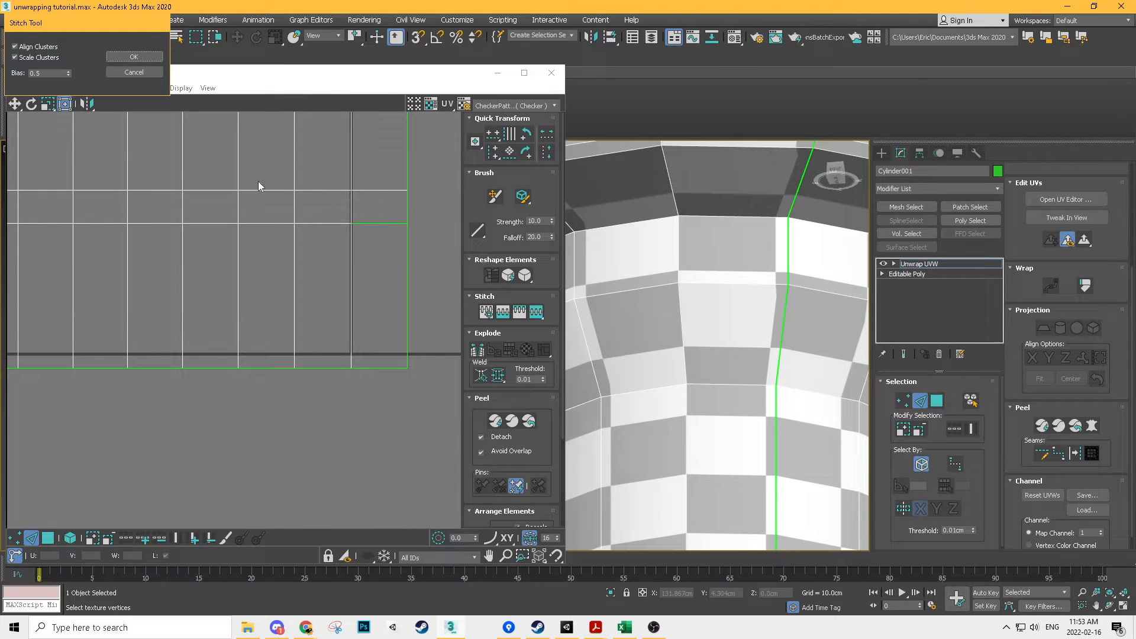
left_click(129, 57)
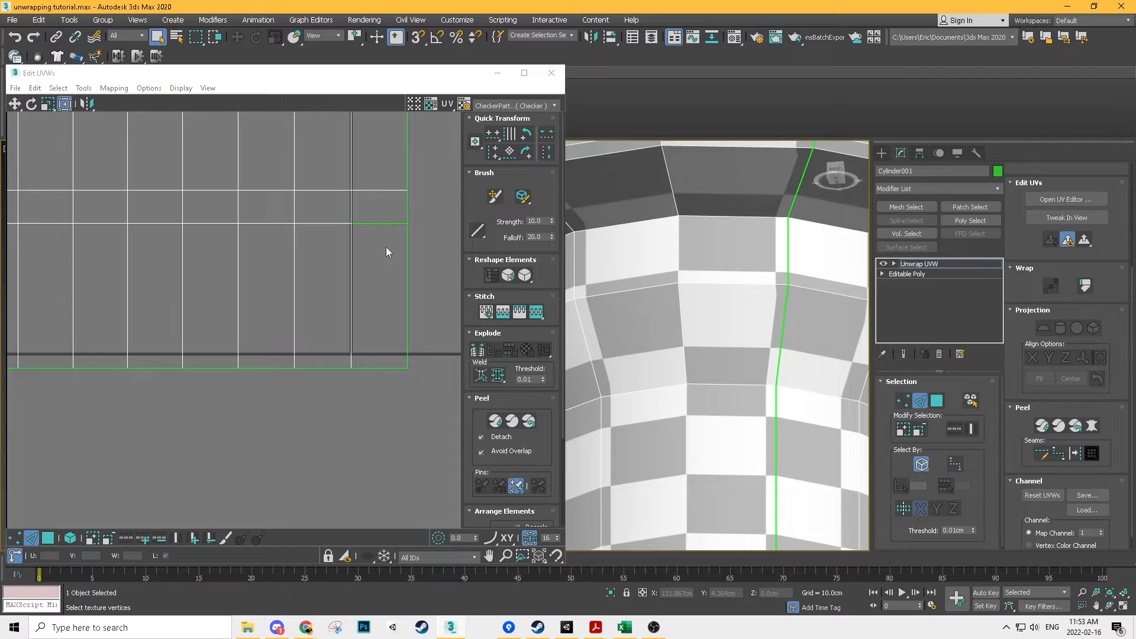
left_click(375, 223)
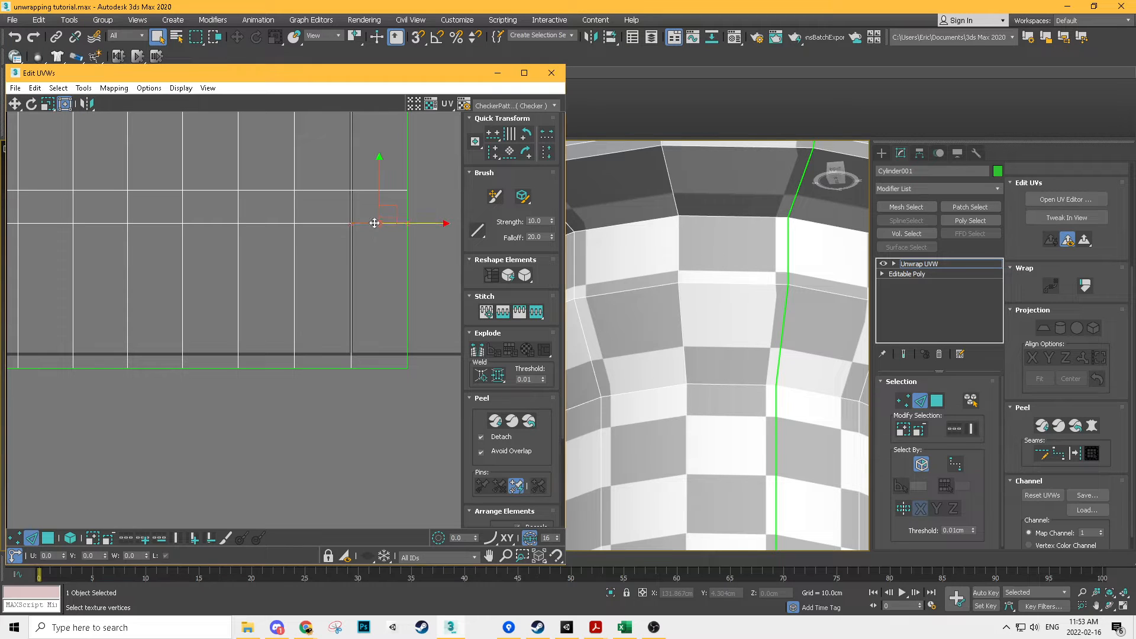
left_click(83, 89)
left_click(111, 224)
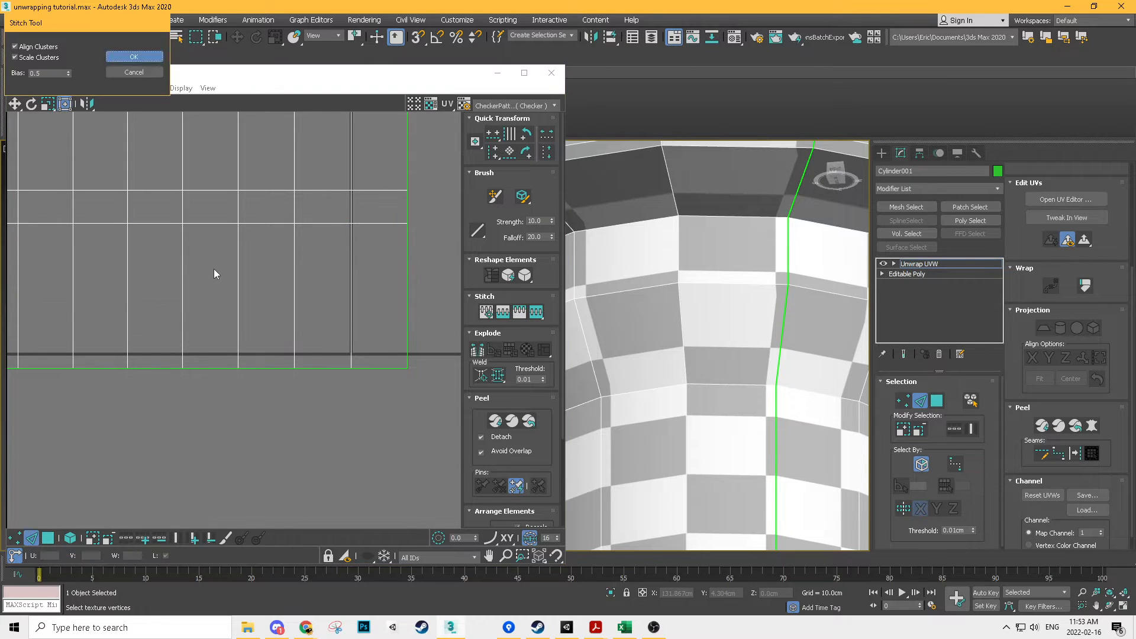
key("Return")
Step: Select the rim's UV rows as faces and move them upward to give the underside row below them more texture height
scroll(236, 272, "down", 7)
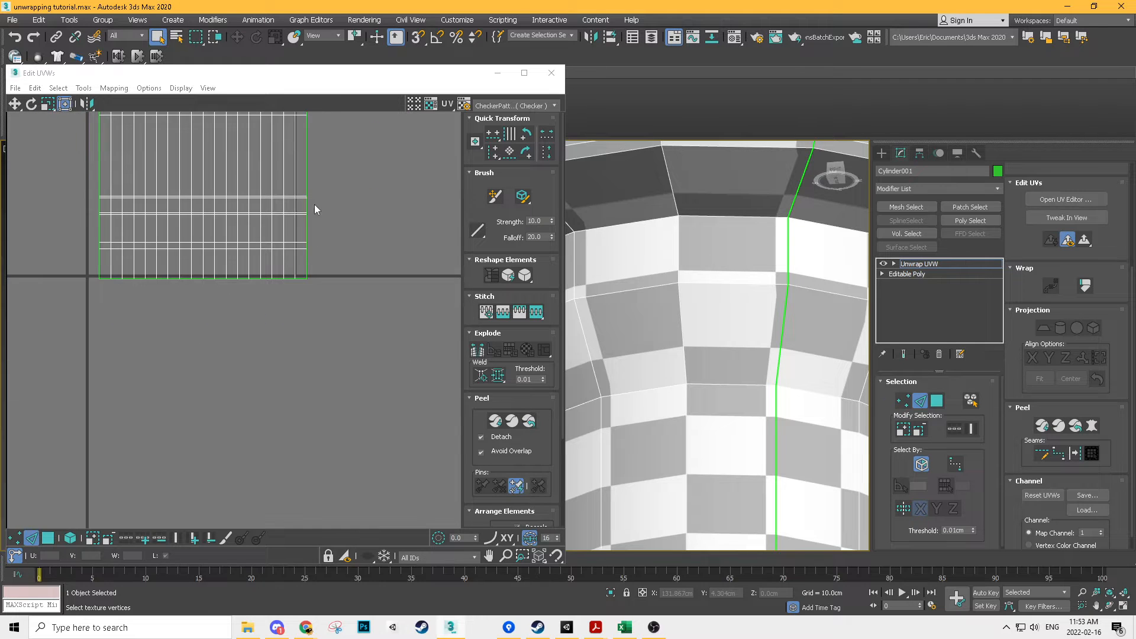
middle_click_drag(314, 208, 303, 414)
scroll(230, 468, "up", 2)
left_click(52, 535)
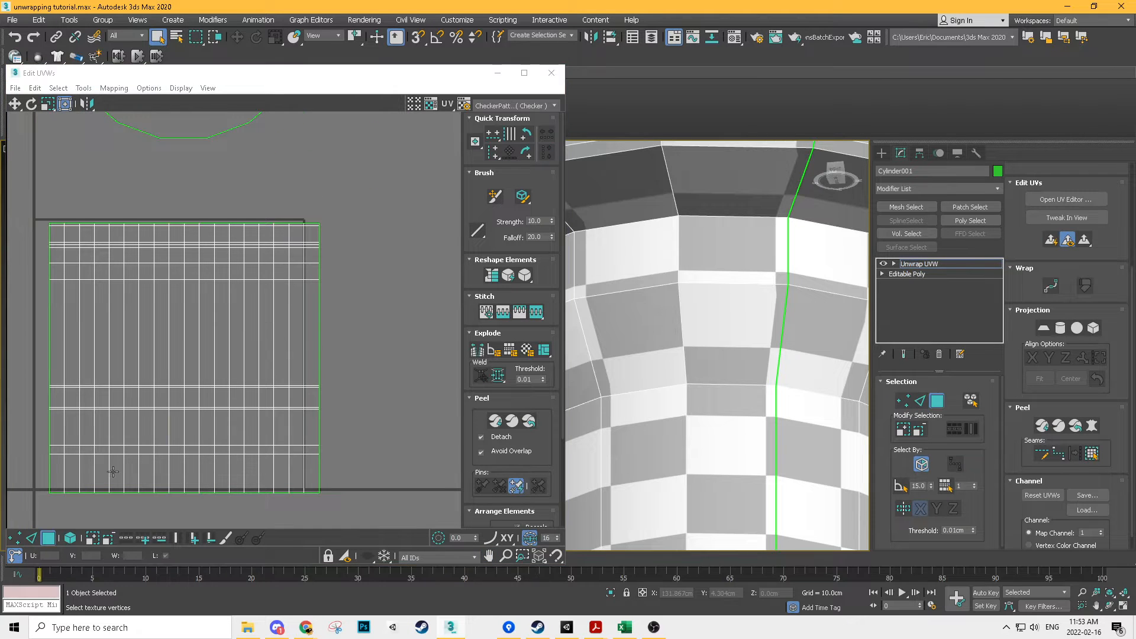
left_click_drag(378, 197, 35, 244)
mouse_move(700, 238)
middle_mouse_down()
mouse_move(676, 334)
mouse_move(655, 355)
middle_mouse_up()
key("F2")
scroll(173, 201, "up", 4)
middle_click_drag(296, 263, 191, 264)
left_click_drag(76, 229, 76, 210)
scroll(610, 292, "down", 8)
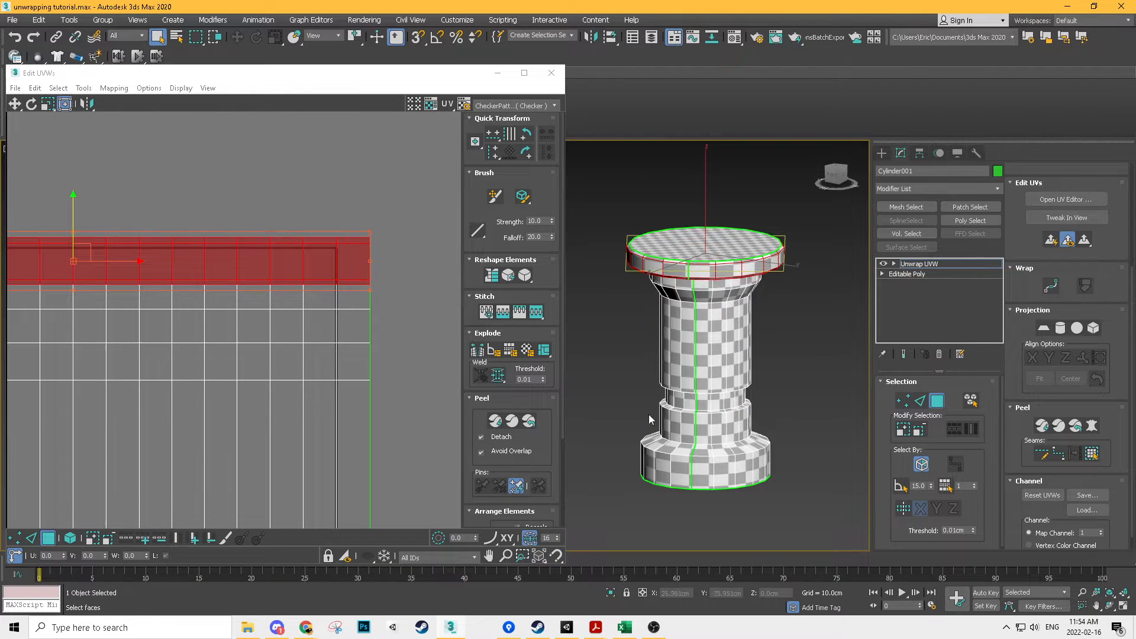
Step: Select all UV rows from the neck down and move them downward to heighten the thin underside row beneath the shaft
middle_click(760, 324)
middle_click_drag(761, 323, 705, 315, "alt")
scroll(705, 314, "up", 4)
left_click(700, 312)
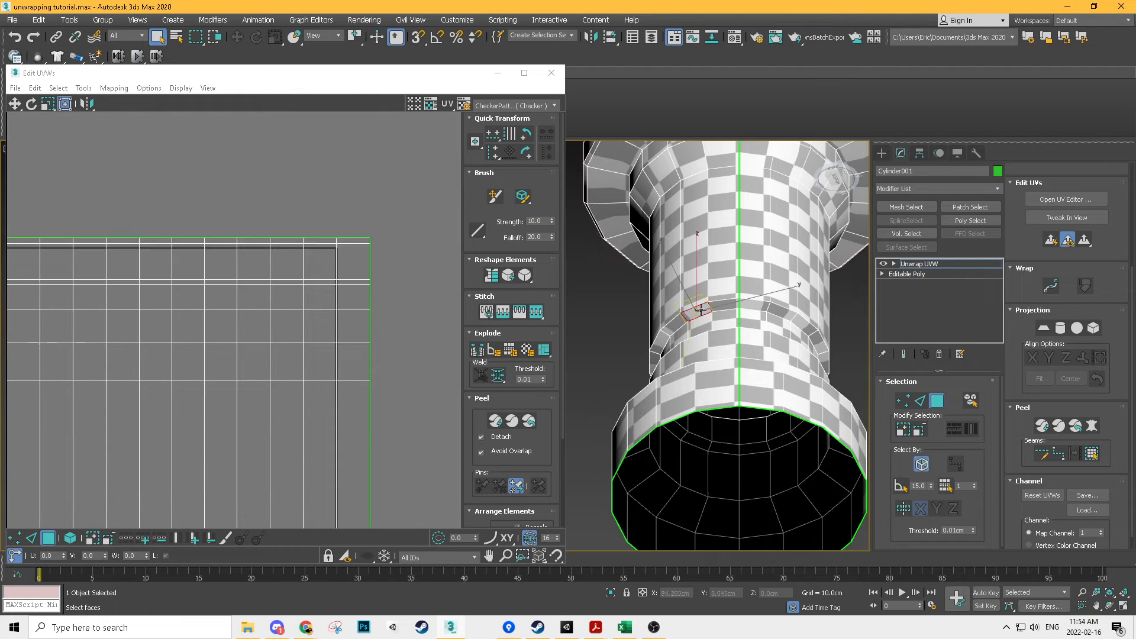
scroll(349, 403, "down", 5)
middle_click_drag(349, 402, 354, 234)
scroll(334, 308, "up", 4)
middle_click_drag(334, 307, 365, 321)
scroll(297, 329, "down", 3)
left_click_drag(38, 310, 402, 448)
scroll(301, 318, "up", 3)
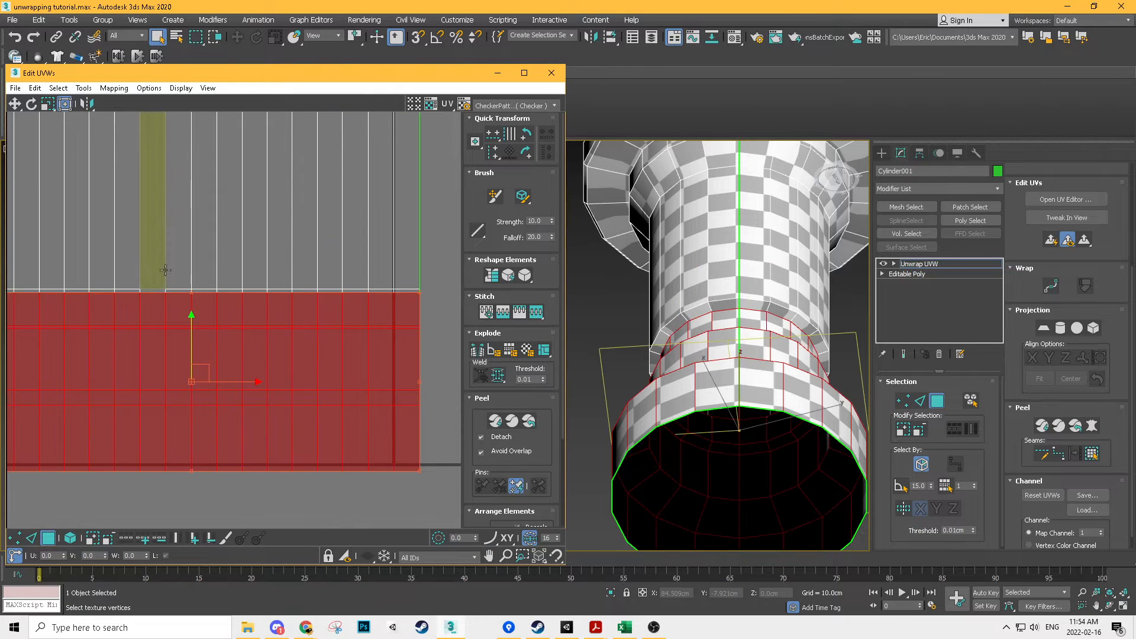
left_click_drag(193, 331, 193, 336)
Step: Deselect the neck and thin ledge rows and move the remaining lower UV rows down to heighten the ledge row
scroll(377, 309, "down", 3)
left_click_drag(443, 250, 126, 312, "alt")
scroll(222, 331, "up", 3)
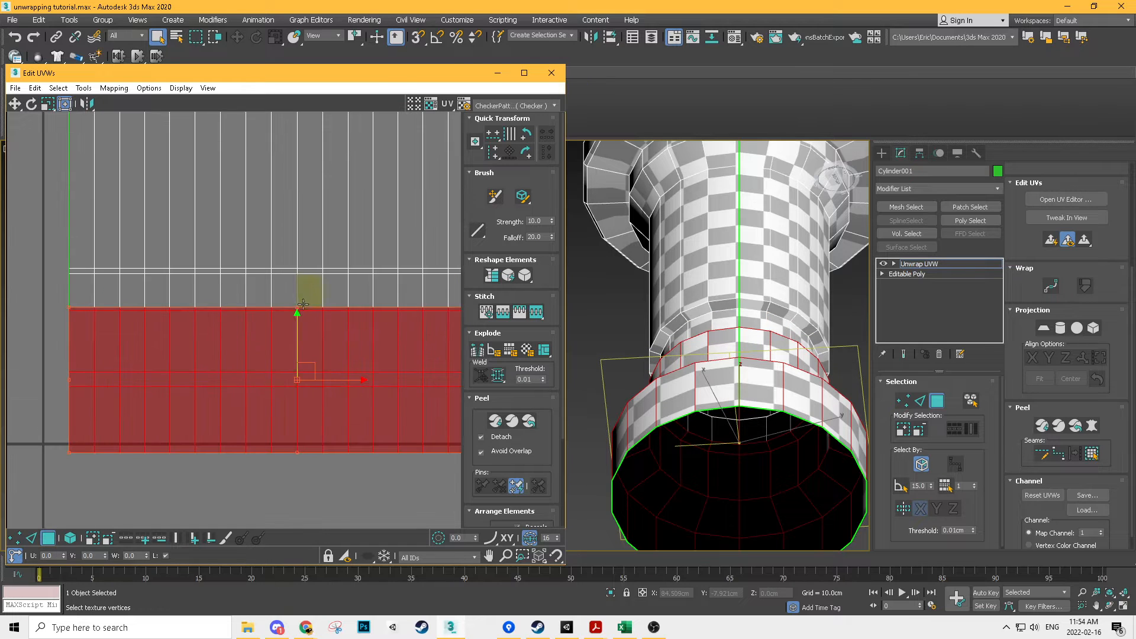
scroll(304, 322, "down", 3)
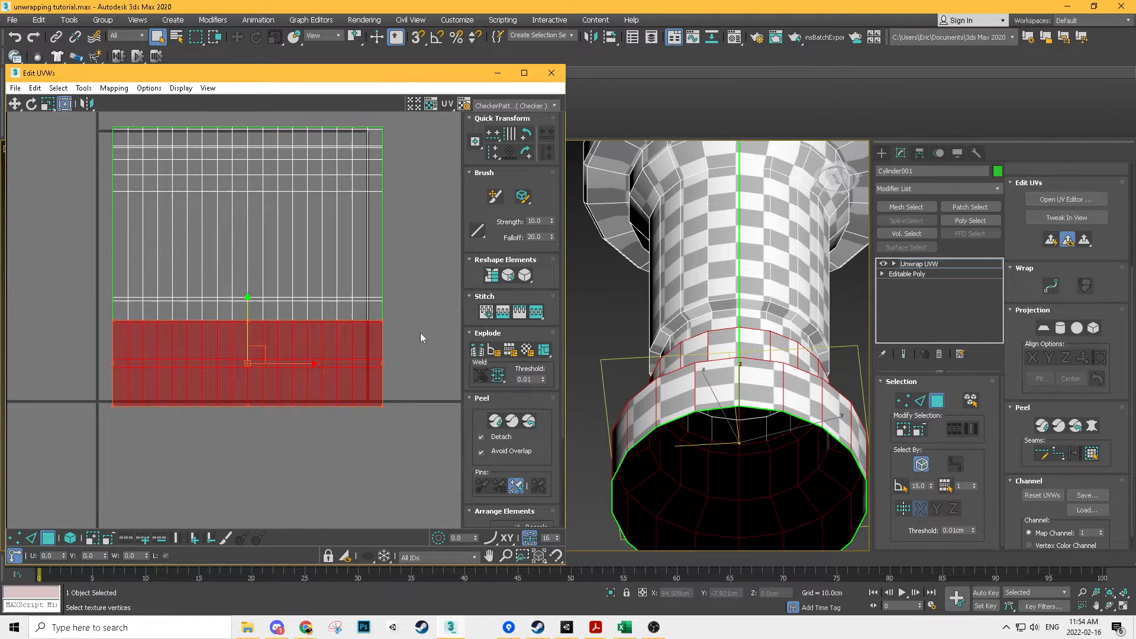
scroll(259, 355, "up", 4)
left_click_drag(329, 334, 329, 339)
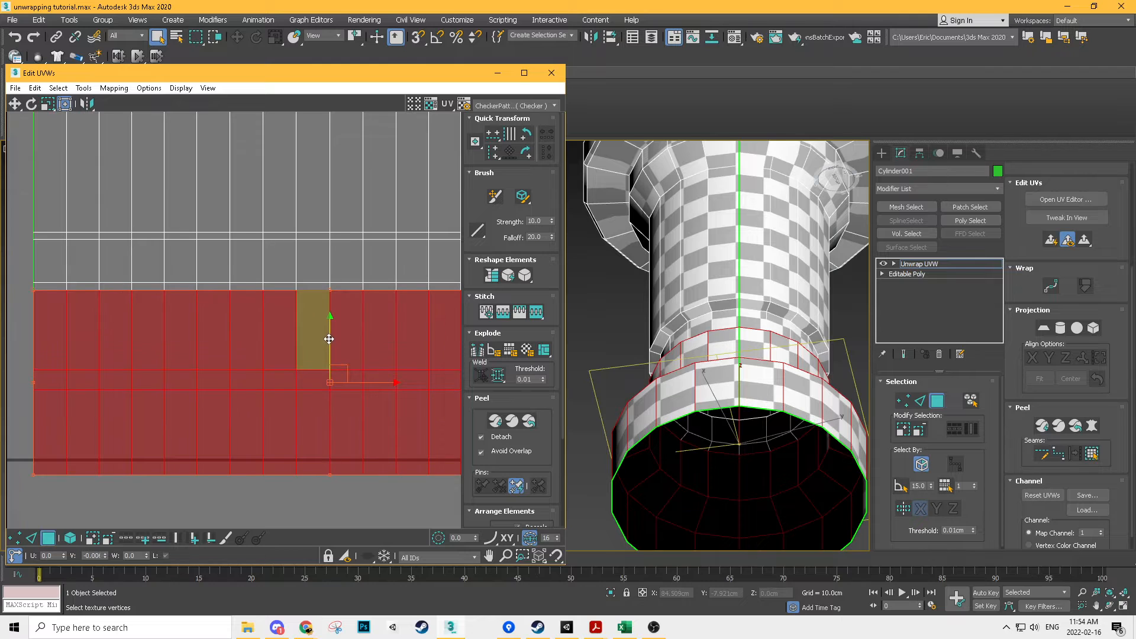
Step: Select only the base's bottom UV row and move it downward to heighten the sloped row above it
middle_click_drag(725, 349, 696, 501, "alt")
scroll(654, 531, "up", 3)
middle_click_drag(654, 531, 523, 464)
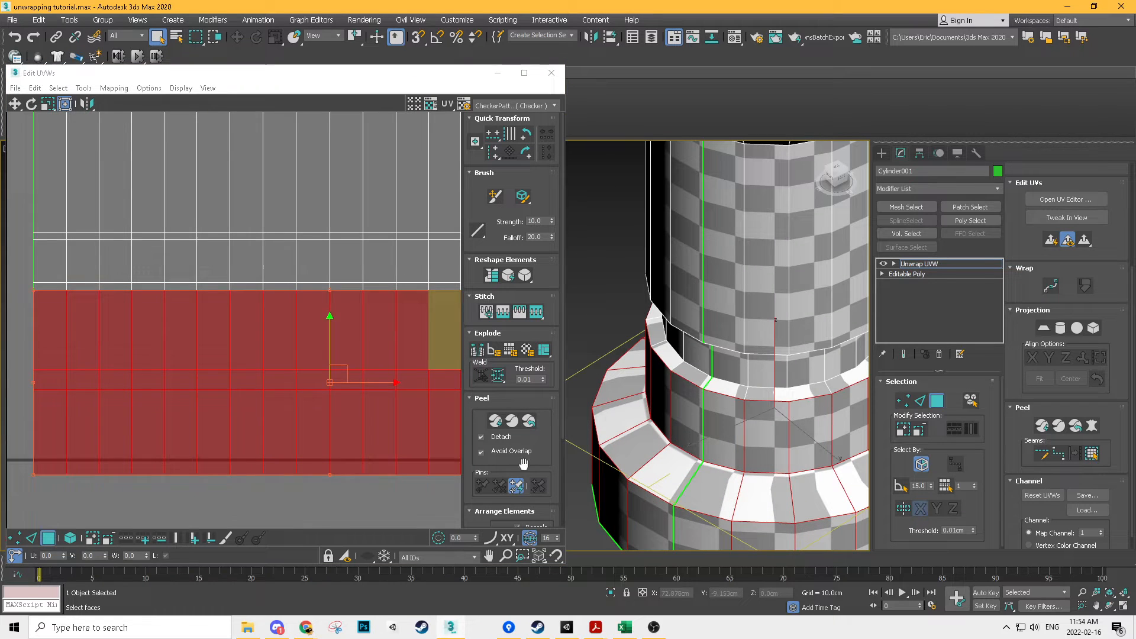
middle_click_drag(426, 449, 355, 402)
scroll(355, 402, "down", 2)
scroll(322, 385, "down", 2)
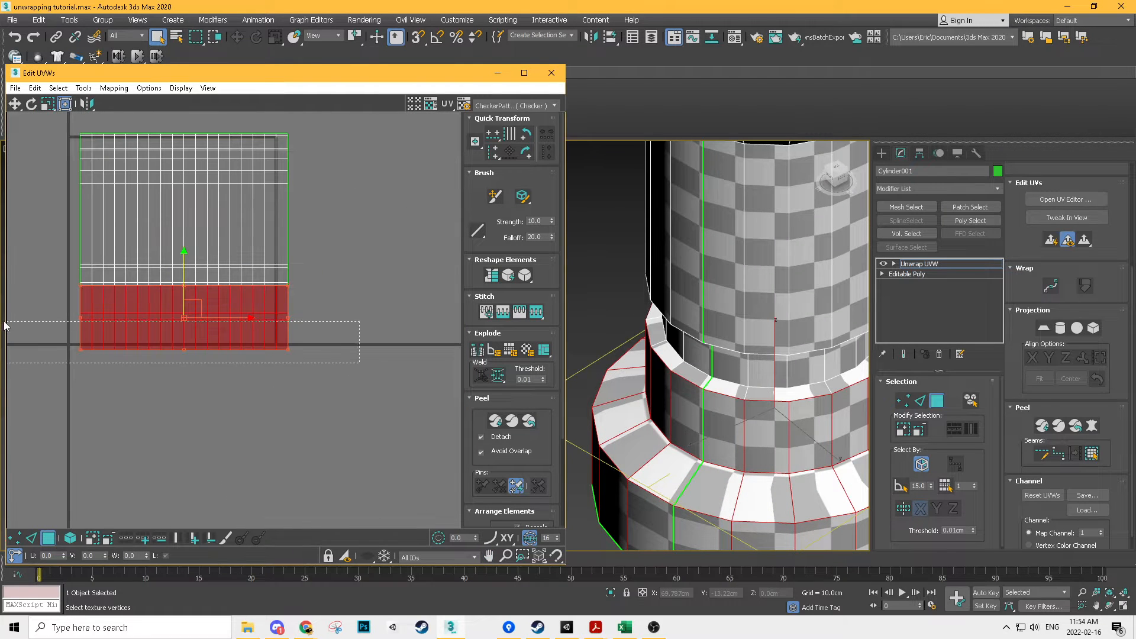
scroll(136, 355, "up", 1)
left_click_drag(221, 278, 221, 288)
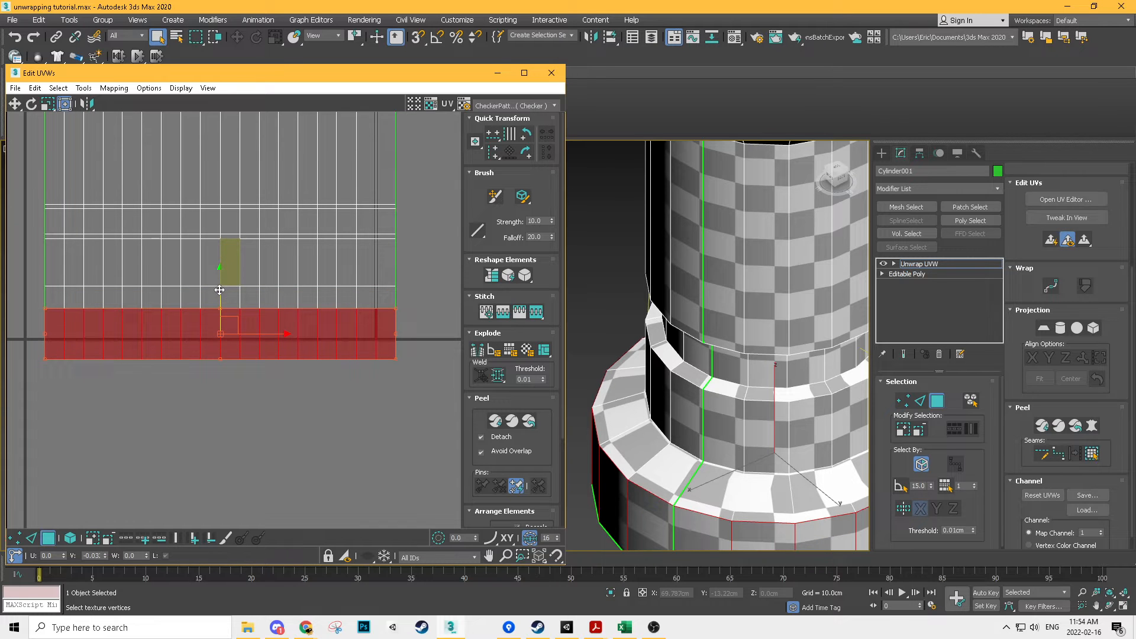
Step: Examine the checker pattern around the whole column, including its underside, and clear the face selection
mouse_move(674, 376)
middle_mouse_down()
mouse_move(719, 386)
mouse_move(789, 267)
mouse_move(740, 324)
mouse_move(676, 322)
mouse_move(719, 362)
mouse_move(663, 374)
middle_mouse_up()
scroll(720, 387, "down", 3)
scroll(740, 324, "up", 1)
scroll(720, 363, "down", 2)
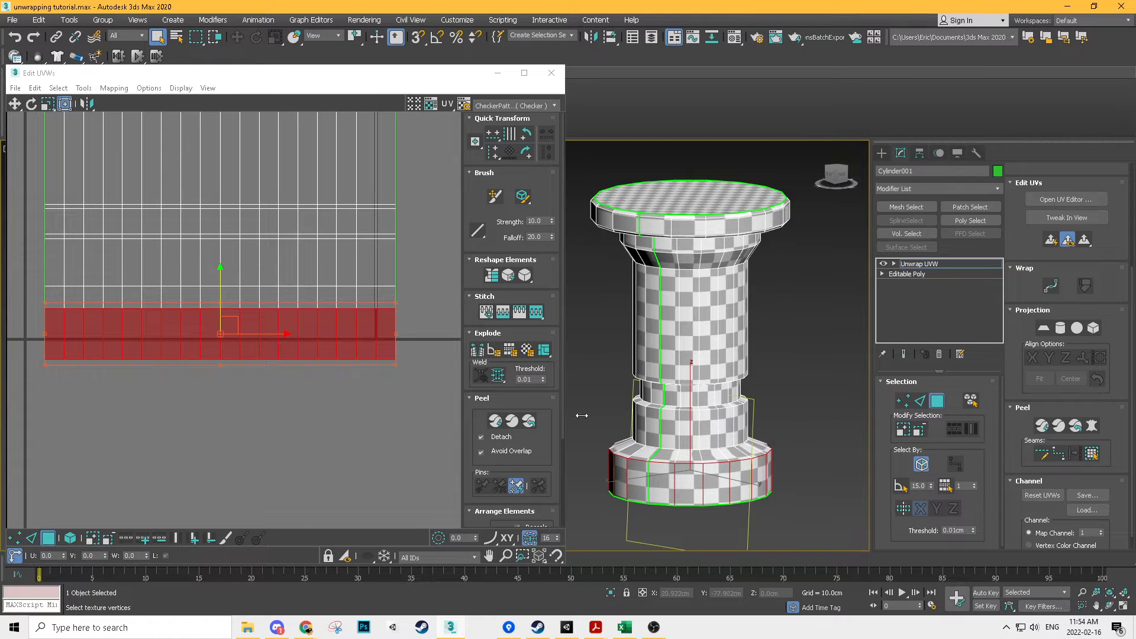
scroll(358, 354, "up", 2)
left_click_drag(408, 357, 405, 336)
middle_click_drag(669, 373, 678, 204, "alt")
middle_click_drag(653, 477, 703, 290, "alt")
middle_click_drag(776, 387, 693, 367, "alt")
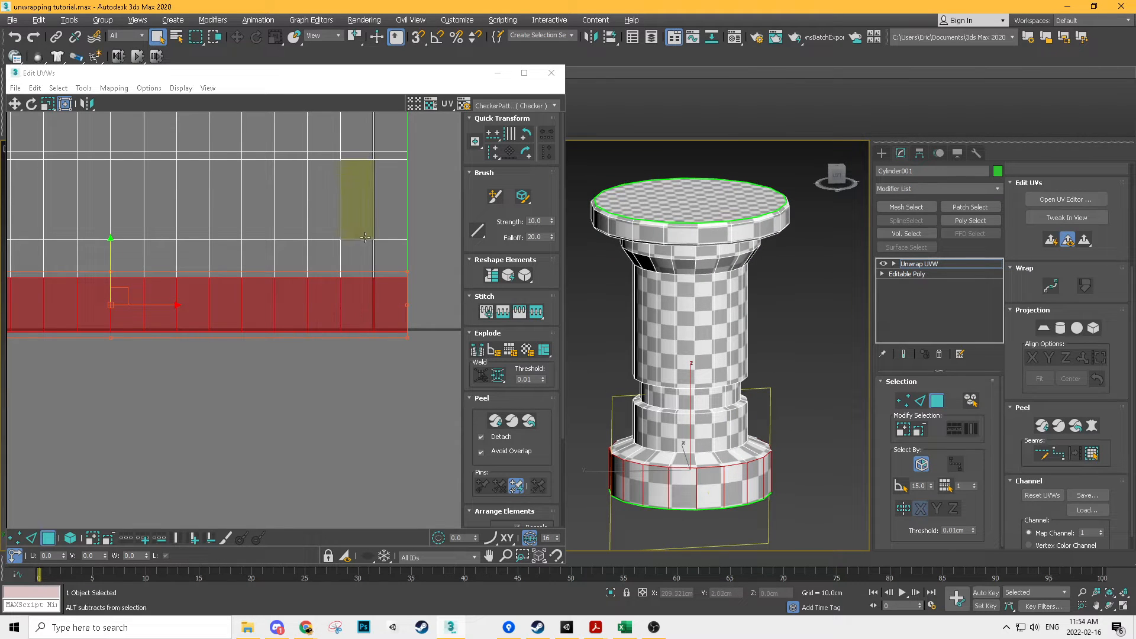
scroll(435, 216, "down", 4)
left_click(432, 217)
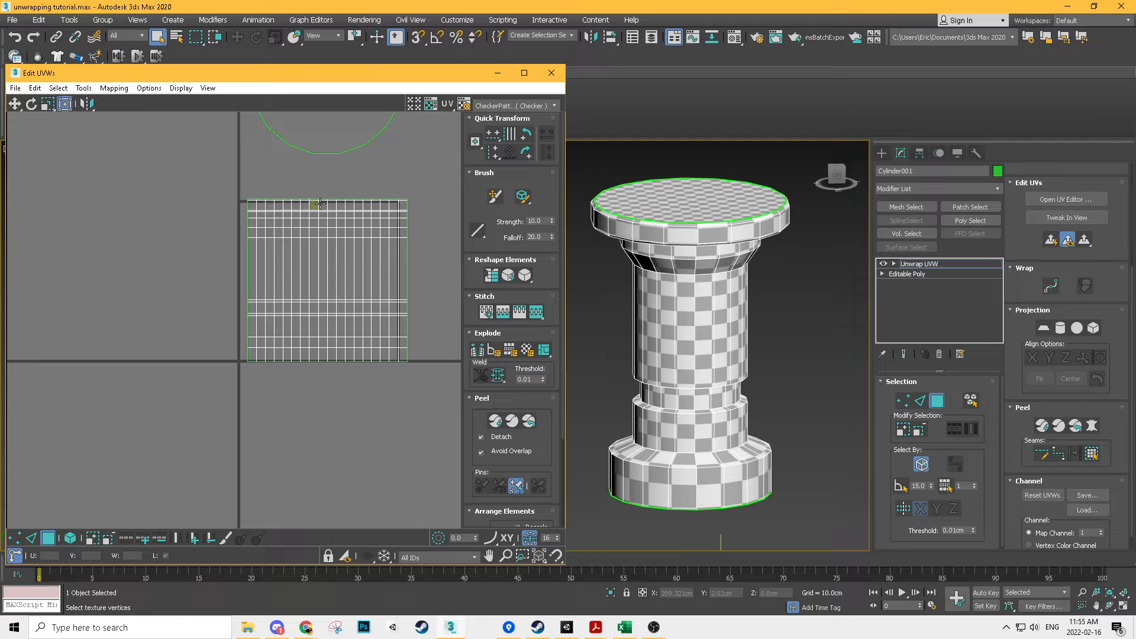
Step: Pack the side shell and the cap island together inside the UV square with Rescale enabled and Rotate off
scroll(317, 258, "up", 2)
middle_click_drag(366, 266, 289, 284)
scroll(304, 280, "down", 2)
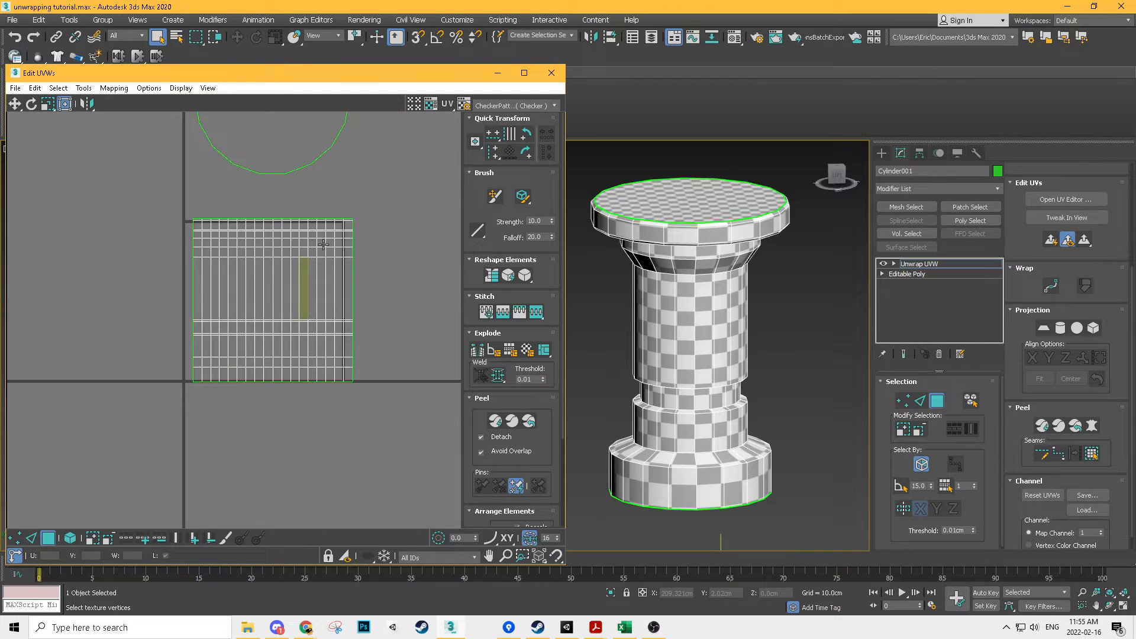
scroll(339, 275, "up", 1)
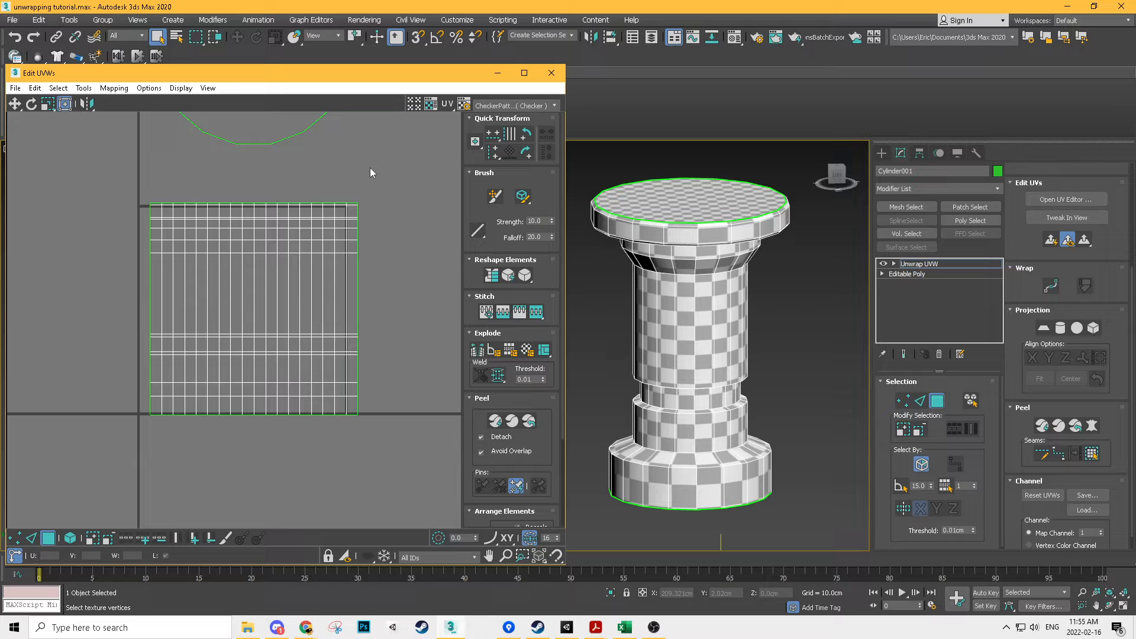
middle_click_drag(599, 296, 742, 323, "alt")
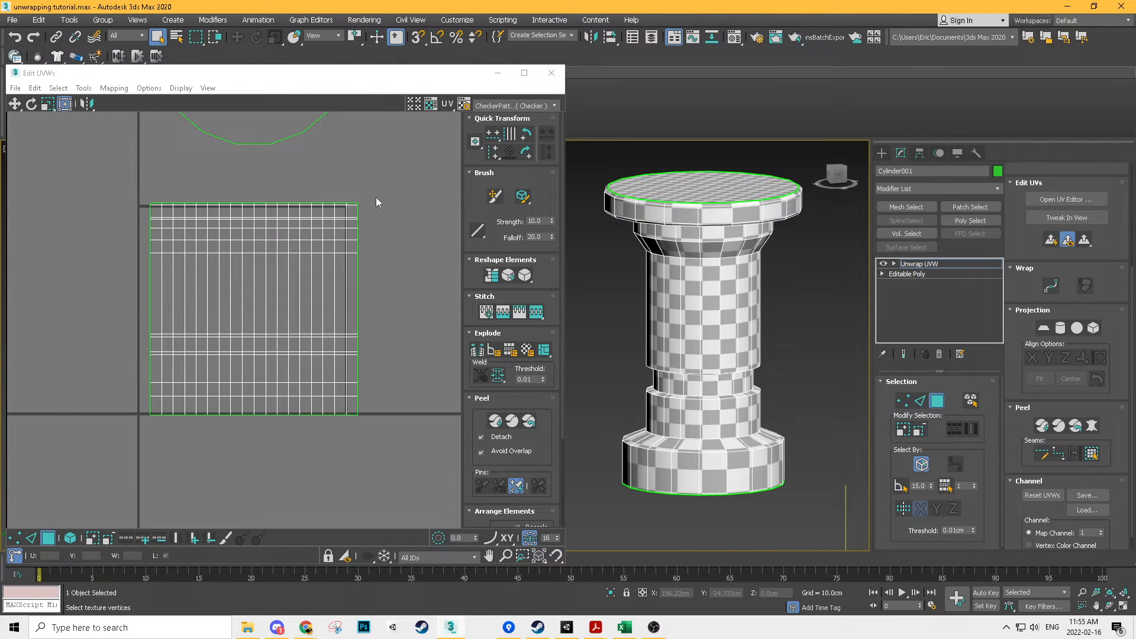
left_click(423, 296)
scroll(489, 413, "down", 3)
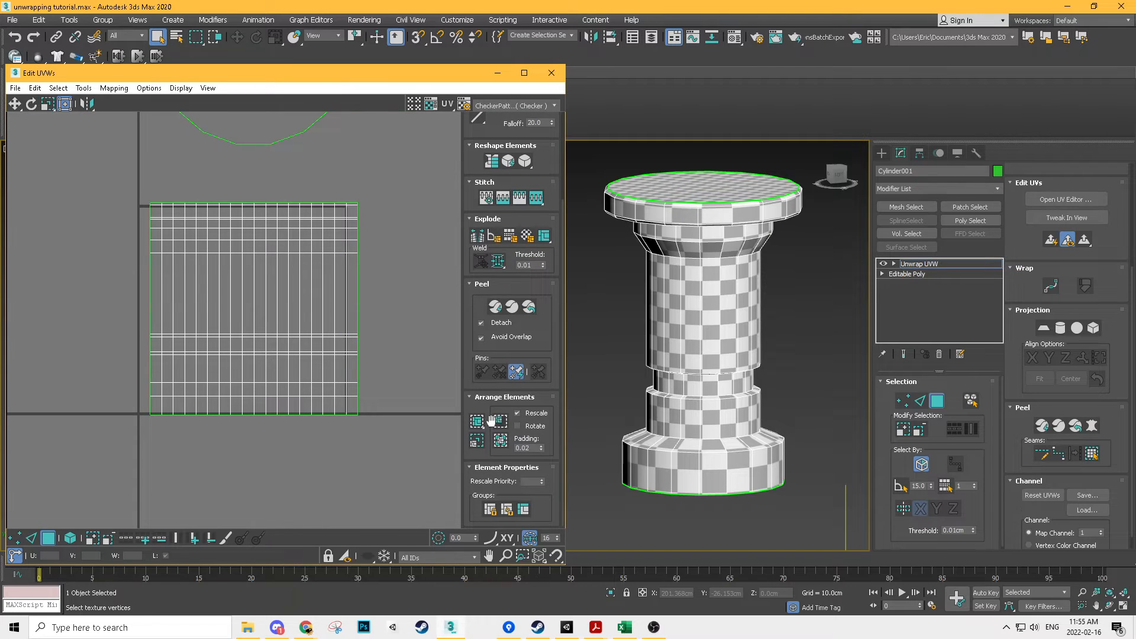
left_click(506, 441)
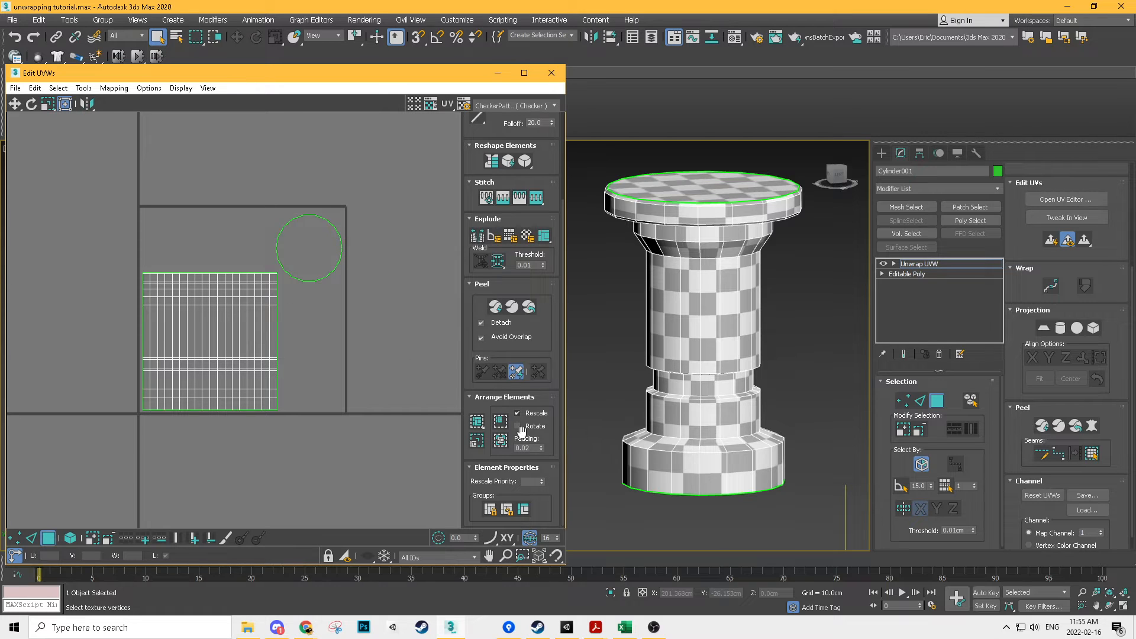
double_click(531, 448)
Step: Enable element selection and move the whole side shell closer to the UV square's lower-left corner
scroll(267, 314, "up", 3)
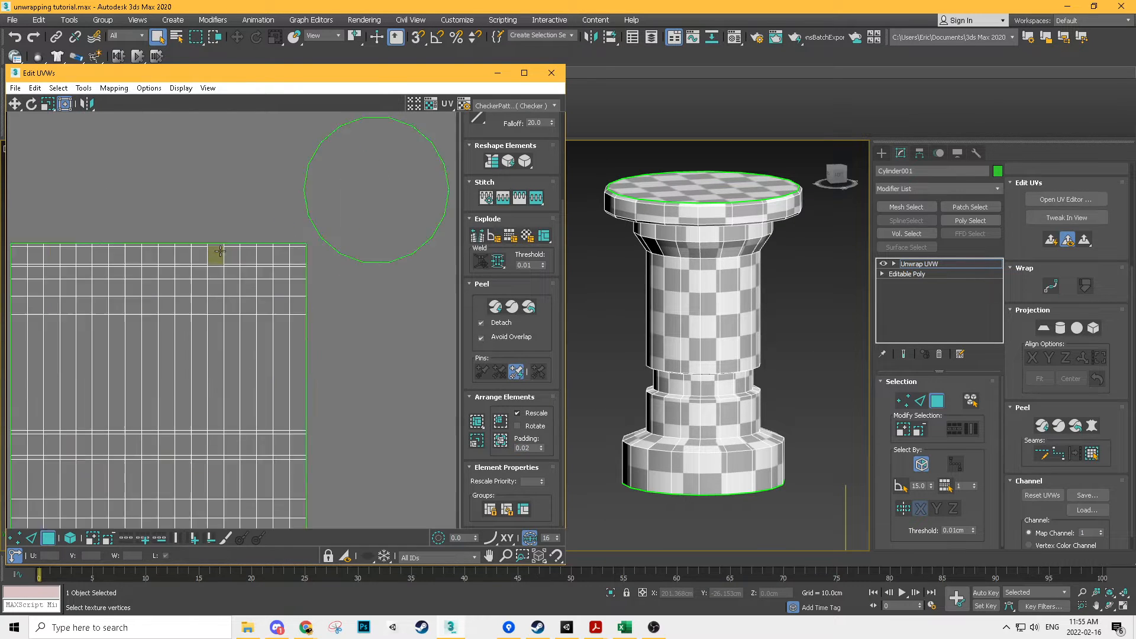
left_click(70, 538)
scroll(149, 361, "up", 3)
left_click(186, 388)
left_click_drag(186, 388, 175, 392)
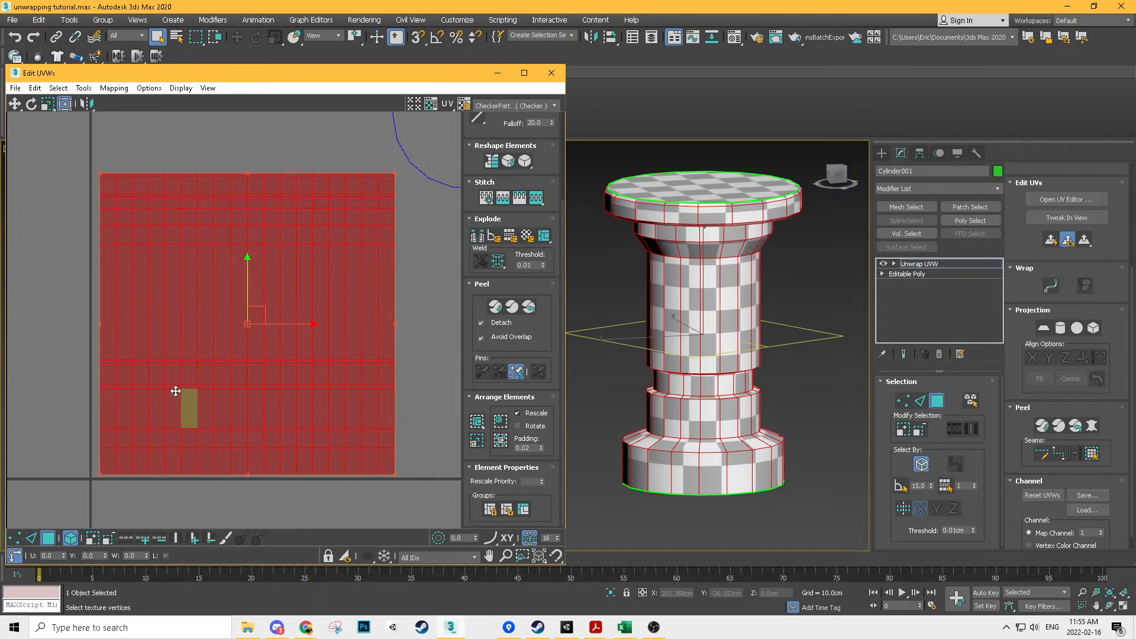
left_click_drag(265, 319, 256, 319)
Step: Move the cap island closer to the side shell's upper-right corner and select both islands together
middle_click_drag(419, 175, 406, 182)
left_click(407, 187)
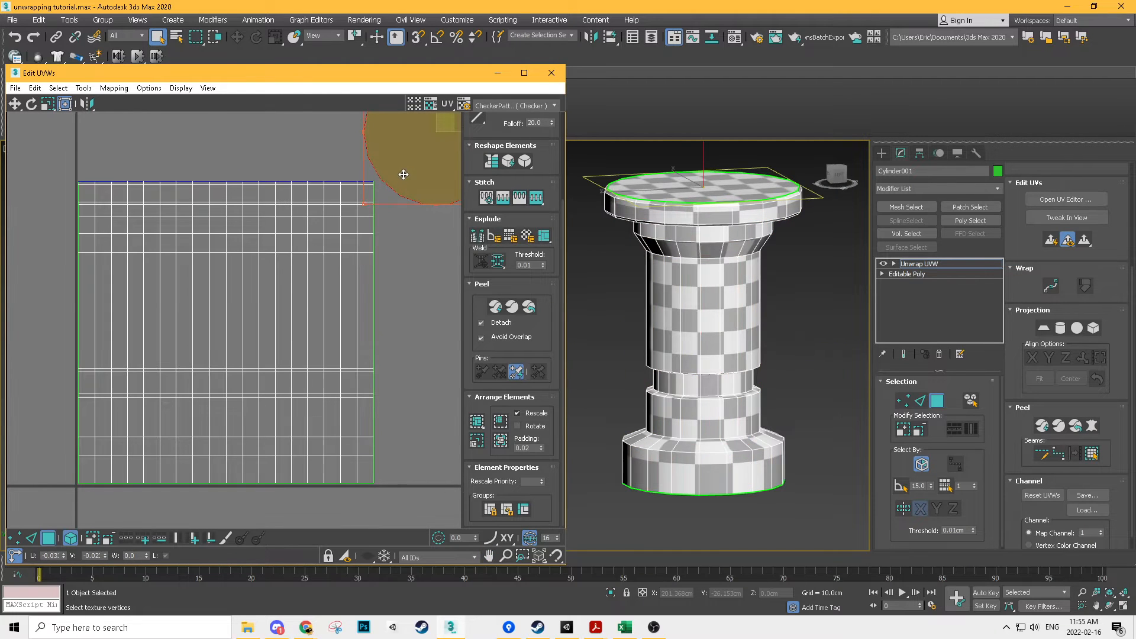
left_click(401, 174)
scroll(395, 238, "down", 2)
left_click_drag(383, 252, 180, 435, "ctrl")
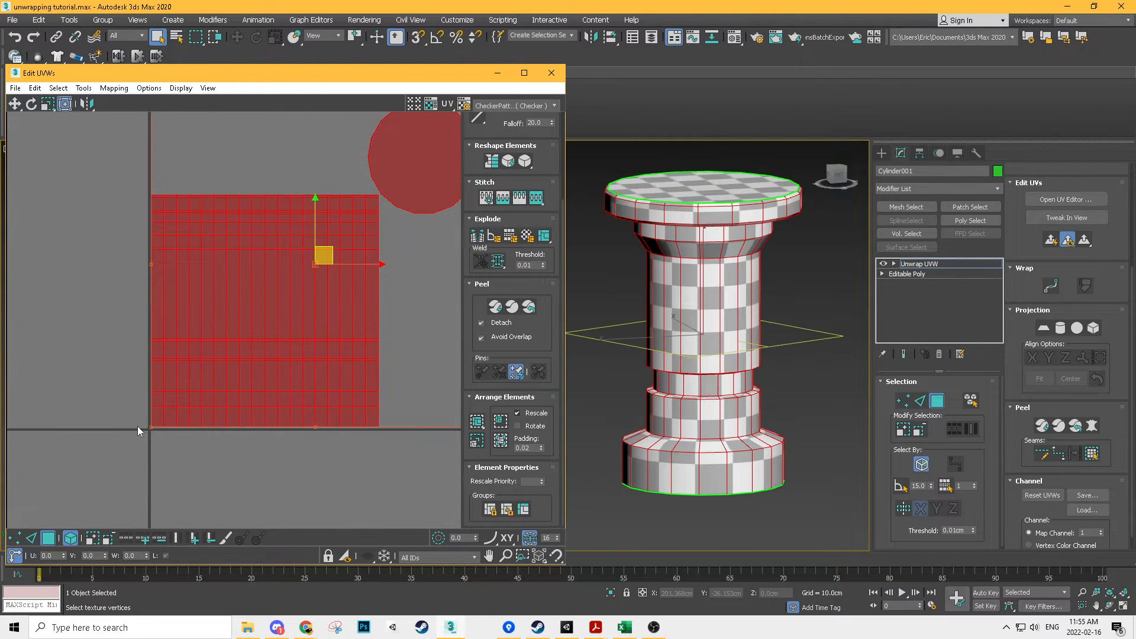
Step: Move both islands down toward the UV square's lower edge and enlarge them proportionally to reach its upper-right corner
scroll(155, 431, "up", 6)
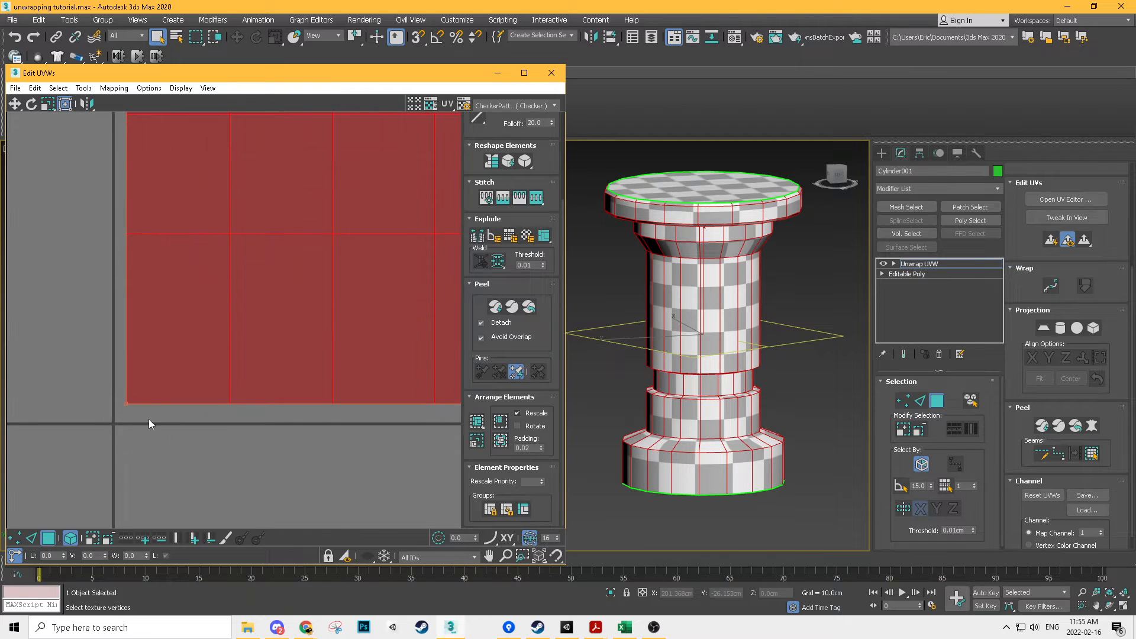
left_click_drag(145, 392, 144, 400)
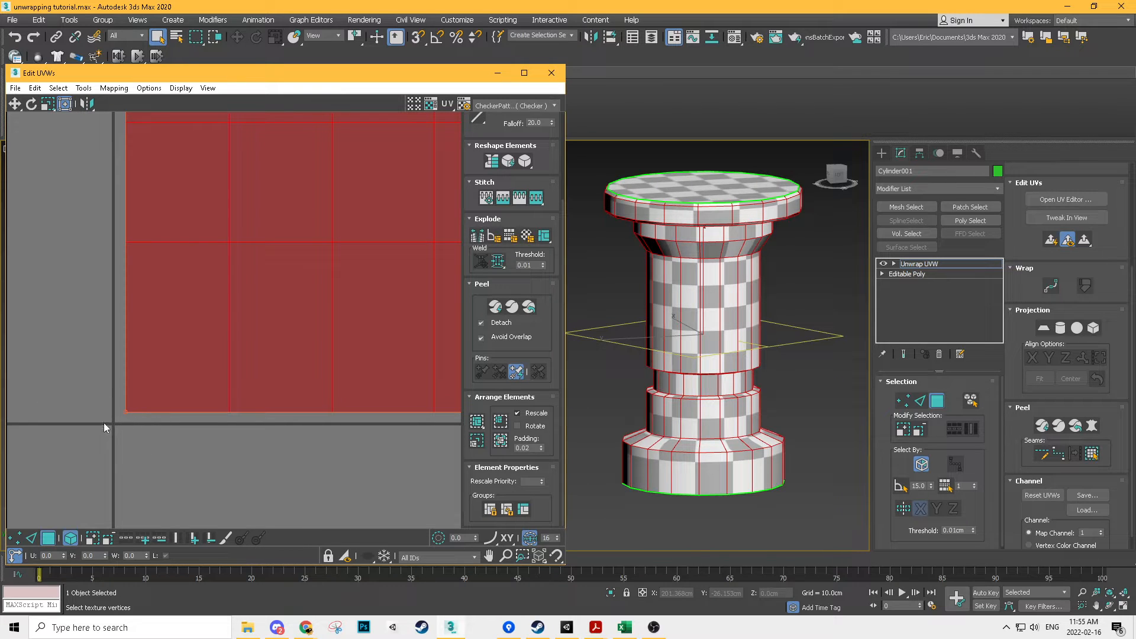
scroll(207, 366, "down", 3)
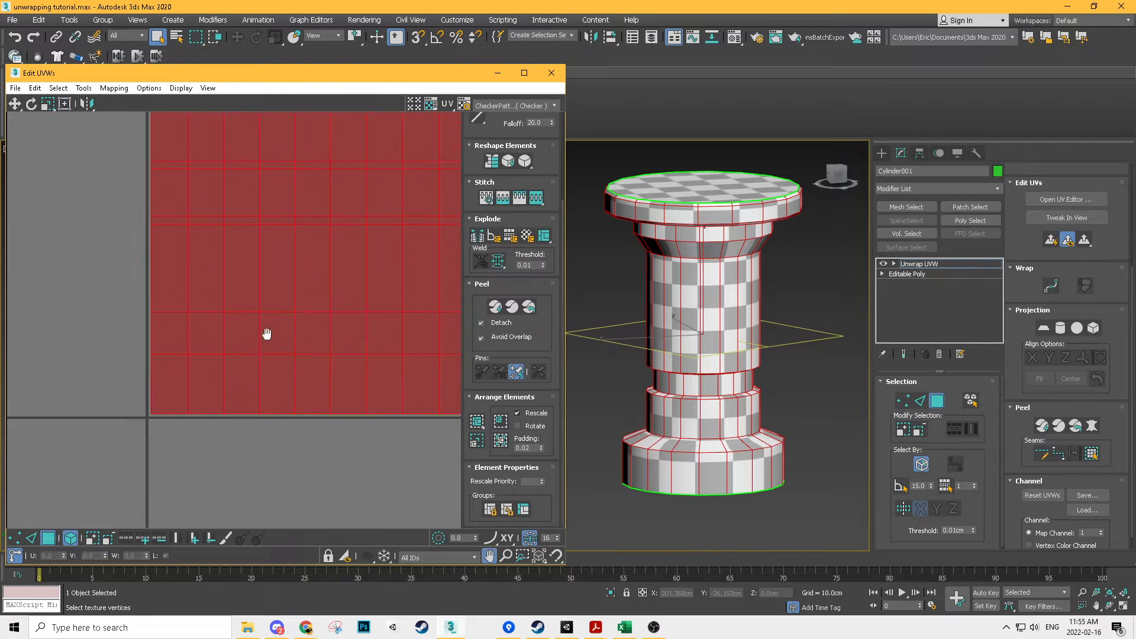
scroll(284, 307, "down", 2)
middle_click_drag(284, 307, 148, 444)
scroll(312, 279, "down", 1)
middle_click_drag(311, 278, 215, 387)
middle_click_drag(402, 224, 353, 285)
left_click_drag(399, 201, 427, 164)
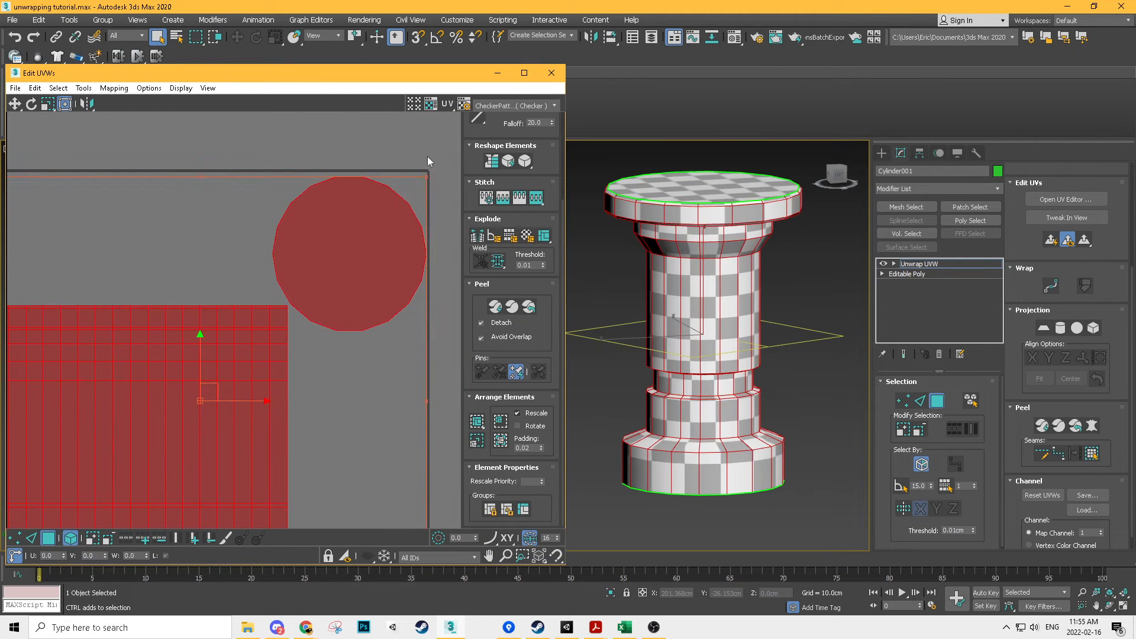
Step: Select only the cap island and nudge it slightly within the UV square's upper-right corner
left_click(428, 165)
scroll(405, 234, "up", 2)
left_click_drag(404, 236, 401, 236)
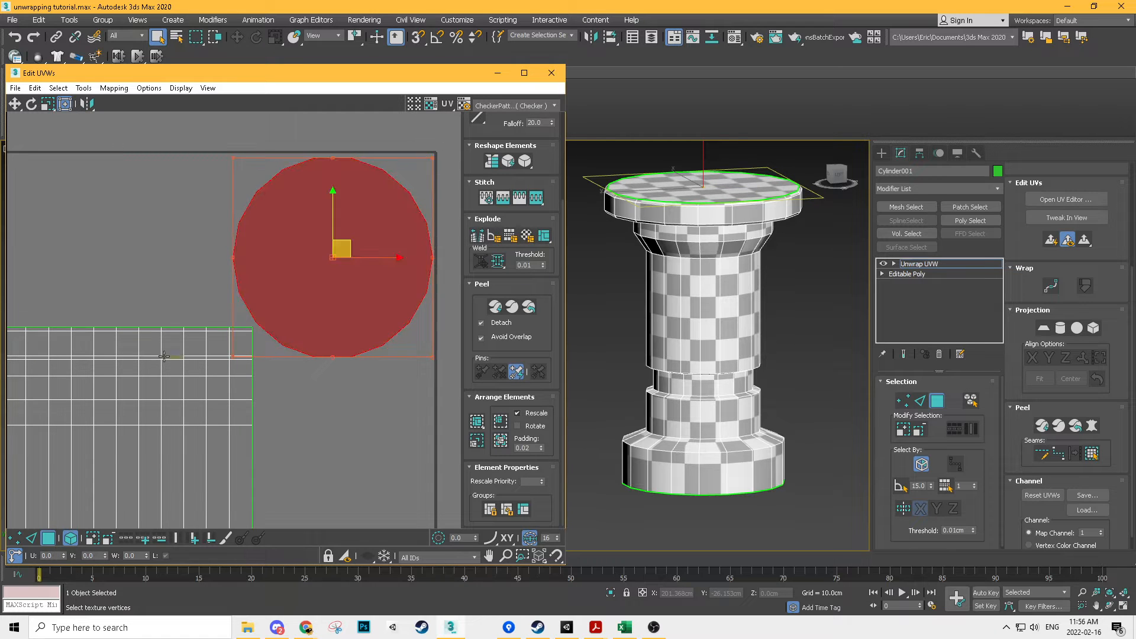
scroll(312, 272, "up", 2)
middle_click_drag(334, 285, 254, 360)
left_click_drag(274, 315, 273, 313)
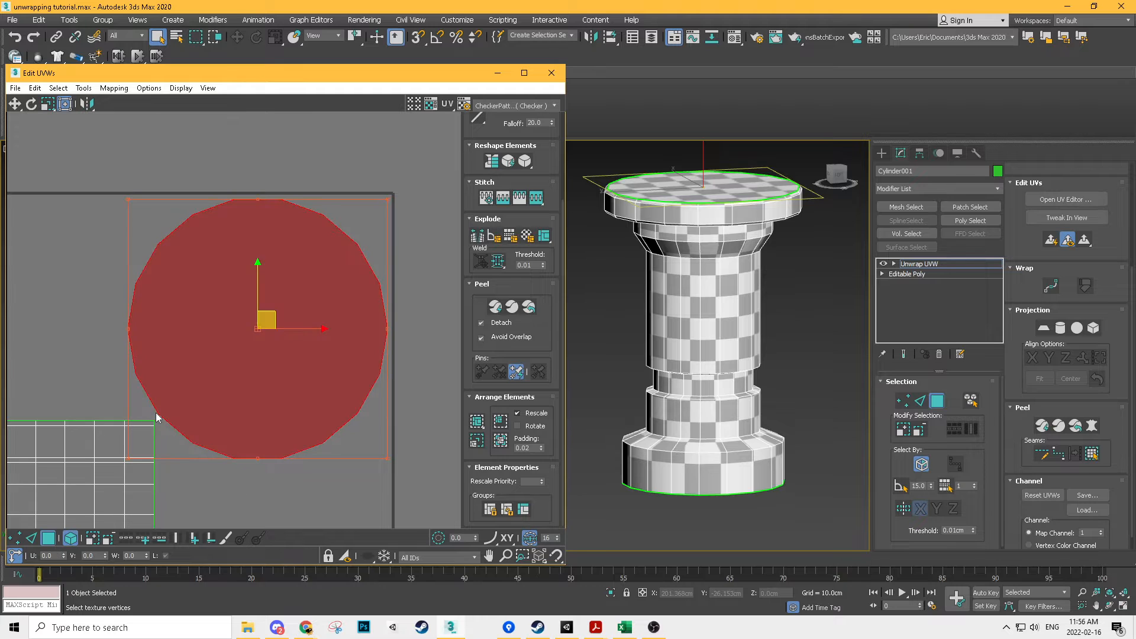
Step: Examine the spacing between the cap island, the side shell and the UV square's borders
middle_click_drag(250, 364, 334, 264)
scroll(276, 307, "up", 2)
scroll(219, 344, "up", 3)
left_click(214, 345)
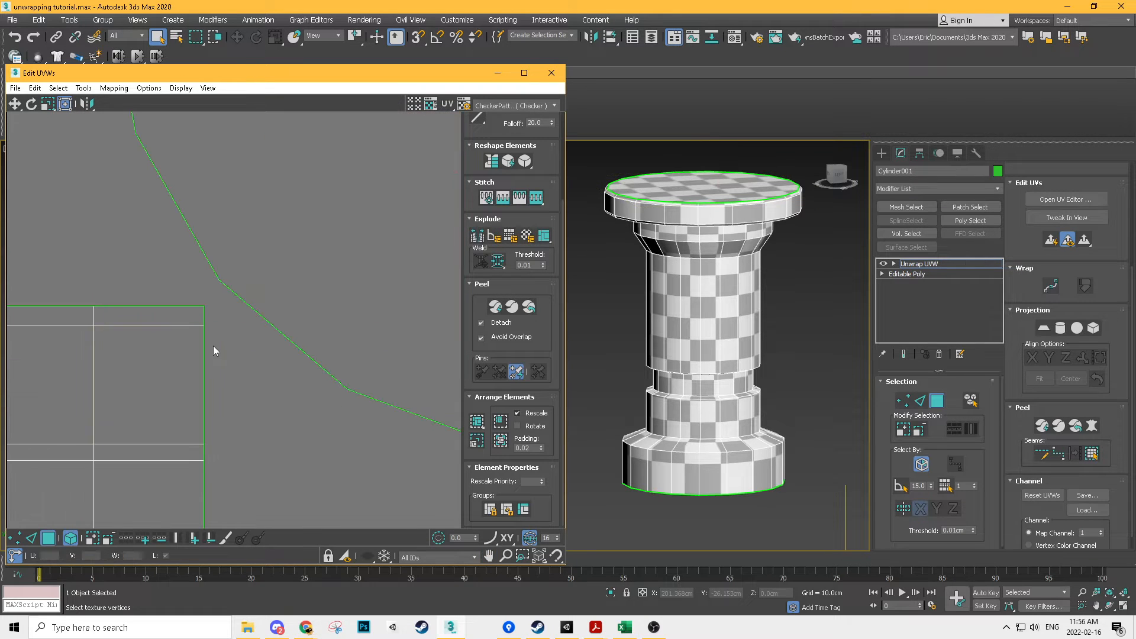
scroll(175, 255, "down", 3)
scroll(290, 267, "down", 4)
scroll(308, 263, "up", 3)
scroll(303, 271, "up", 6)
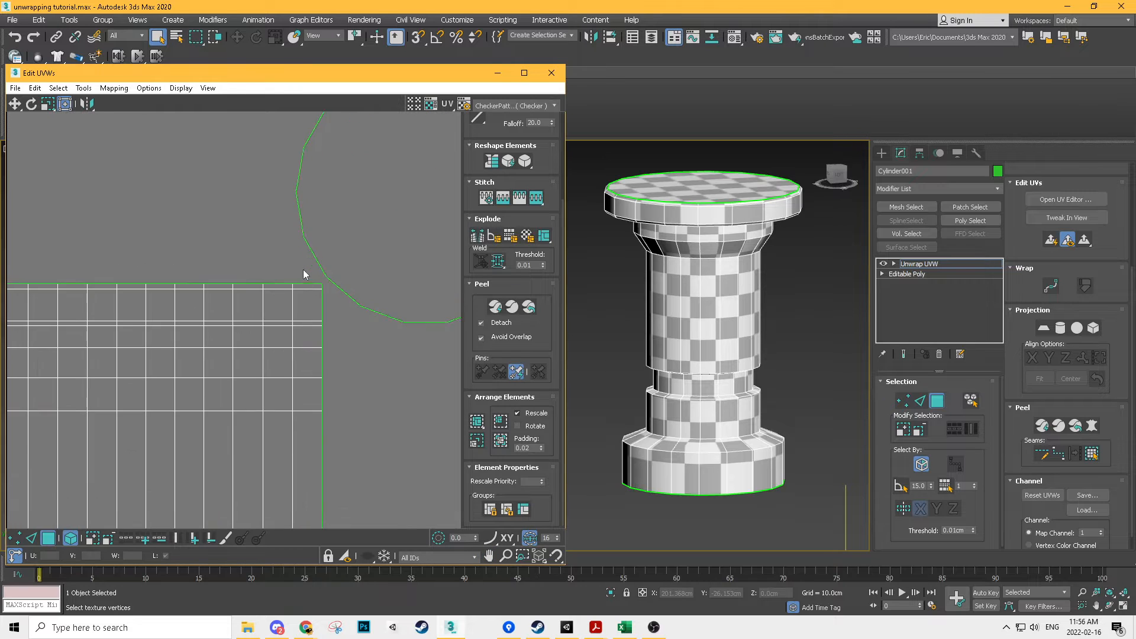
left_click(313, 299)
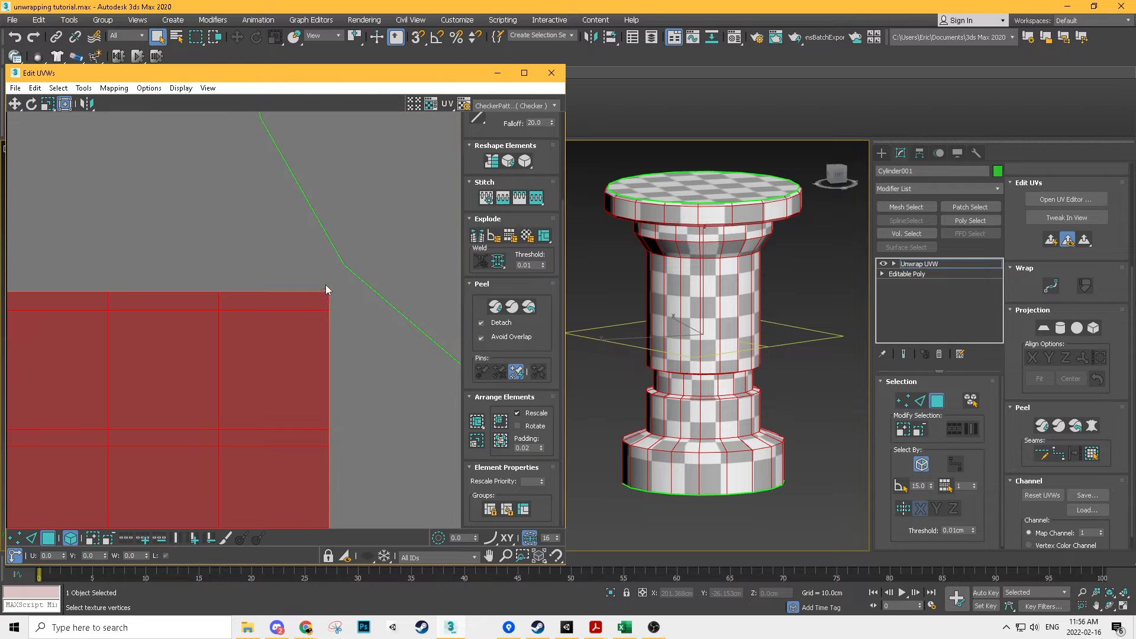
scroll(318, 266, "down", 2)
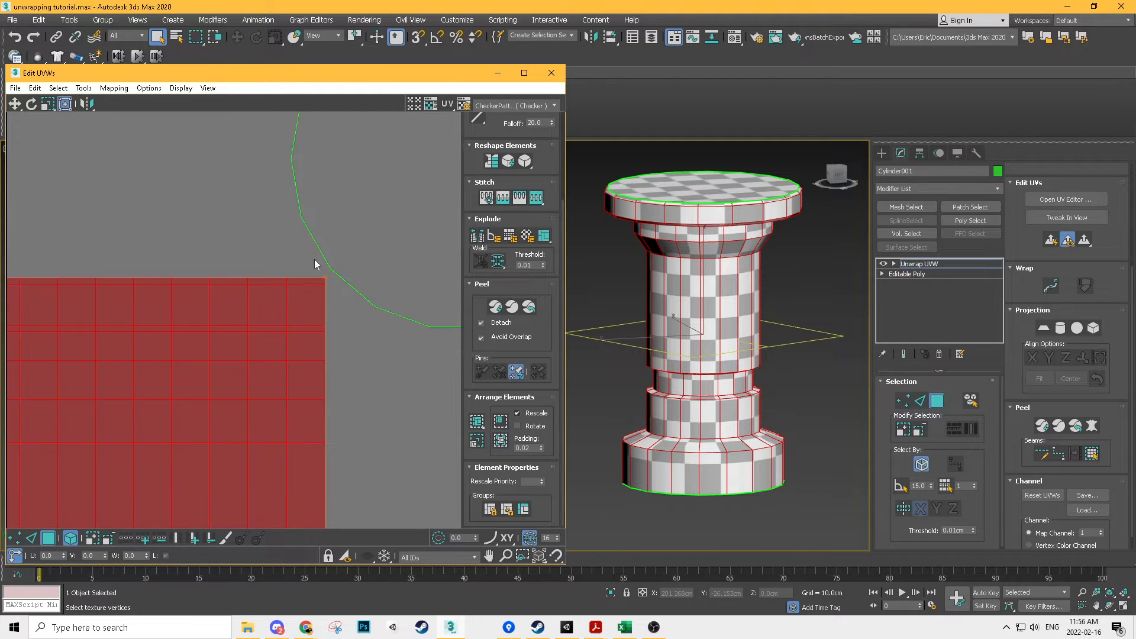
scroll(326, 278, "down", 5)
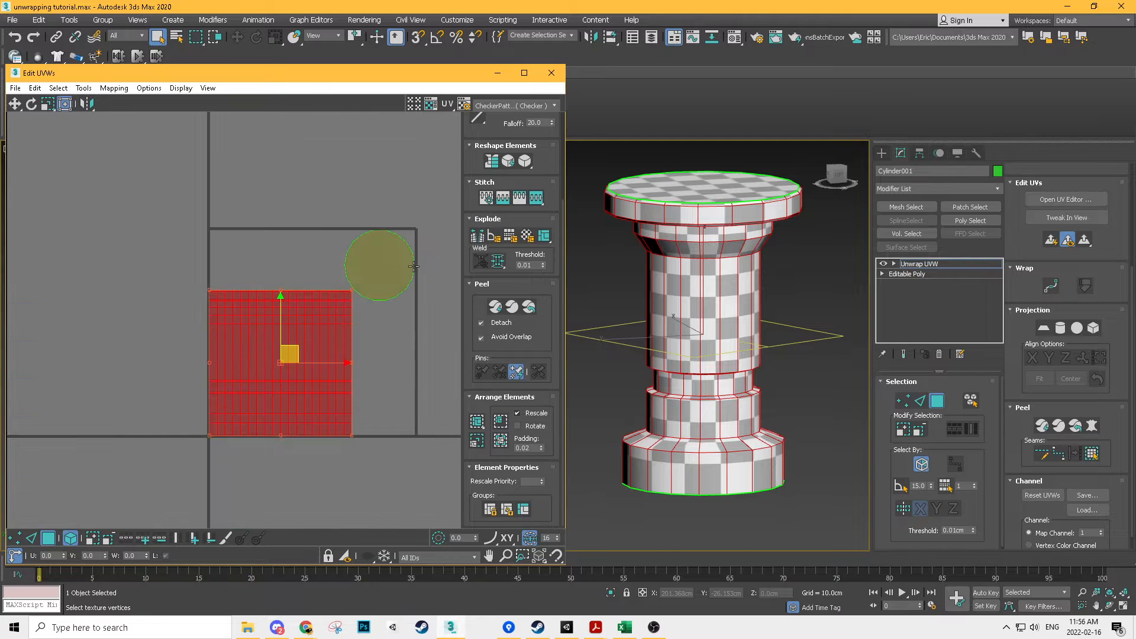
scroll(324, 291, "up", 3)
left_click(241, 304)
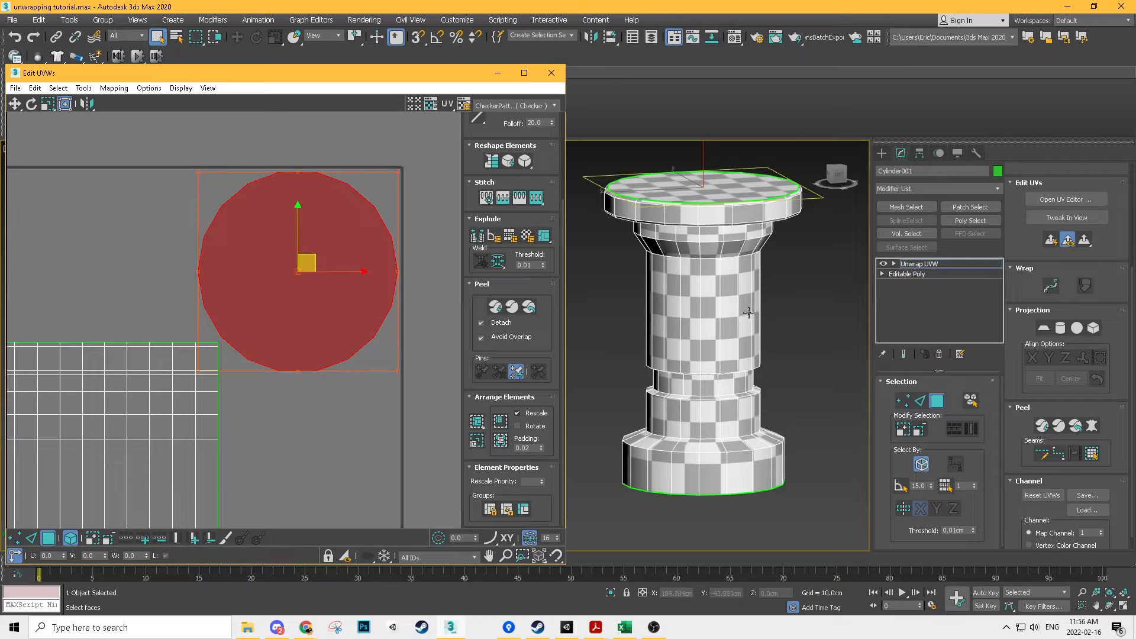
Step: Check the checker pattern around the column and convert the column to an Editable Poly
middle_click_drag(728, 315, 801, 280, "alt")
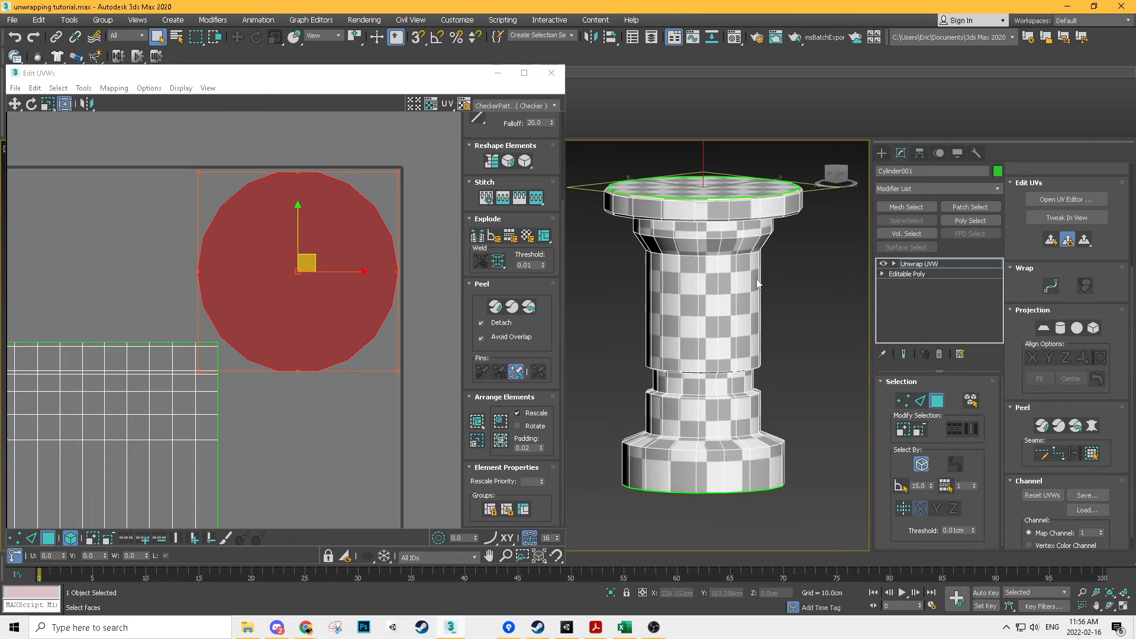
mouse_move(705, 361)
middle_mouse_down("alt")
mouse_move(693, 358)
mouse_move(719, 356)
middle_mouse_up("alt")
scroll(328, 283, "down", 3)
scroll(300, 312, "down", 3)
scroll(307, 338, "up", 2)
middle_click_drag(680, 266, 701, 259, "alt")
right_click(305, 245)
left_click(754, 295)
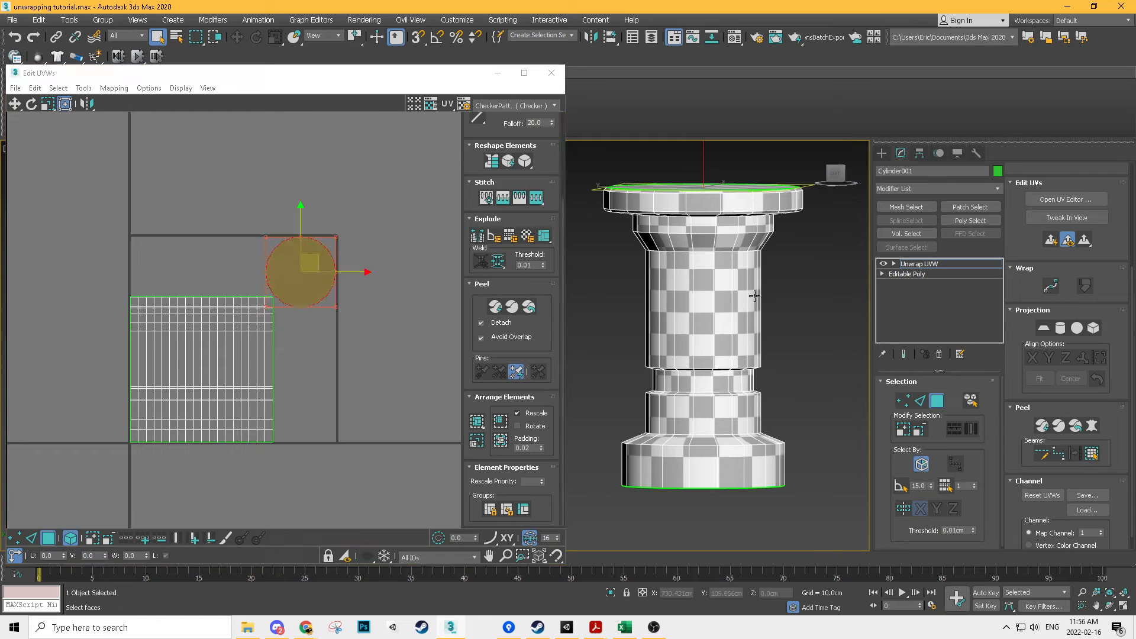
right_click(767, 303)
mouse_move(817, 426)
left_click(893, 434)
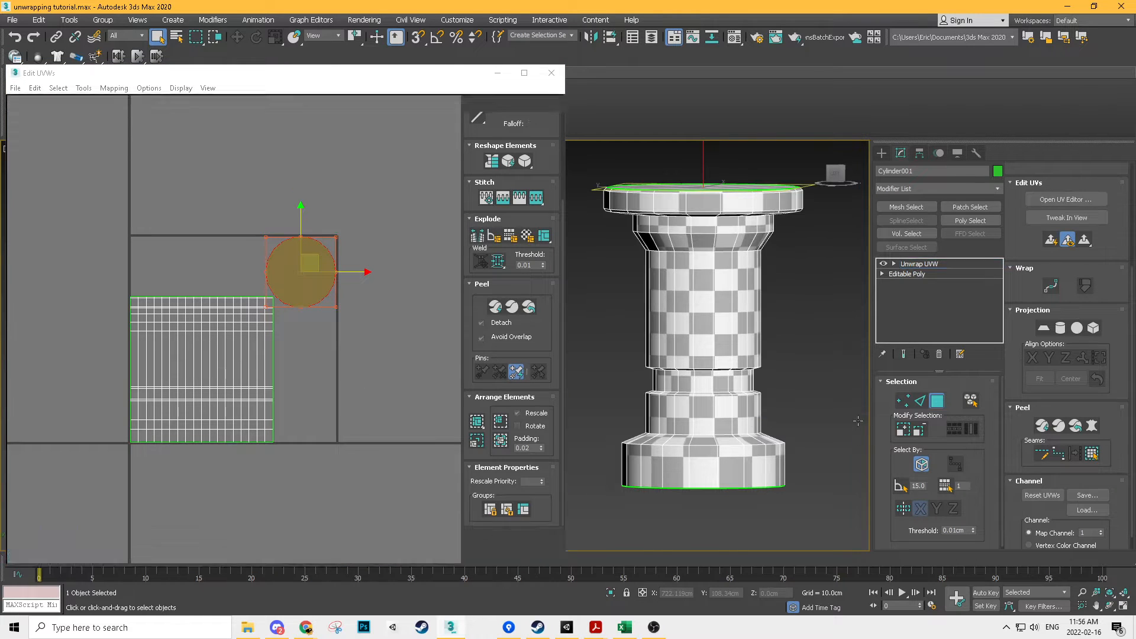
Step: Unhide all objects, then select the stepped rectangular slab beside the column and frame it in the viewport
scroll(680, 397, "down", 5)
middle_click_drag(782, 401, 521, 370)
middle_click_drag(612, 369, 631, 414, "alt")
right_click(594, 382)
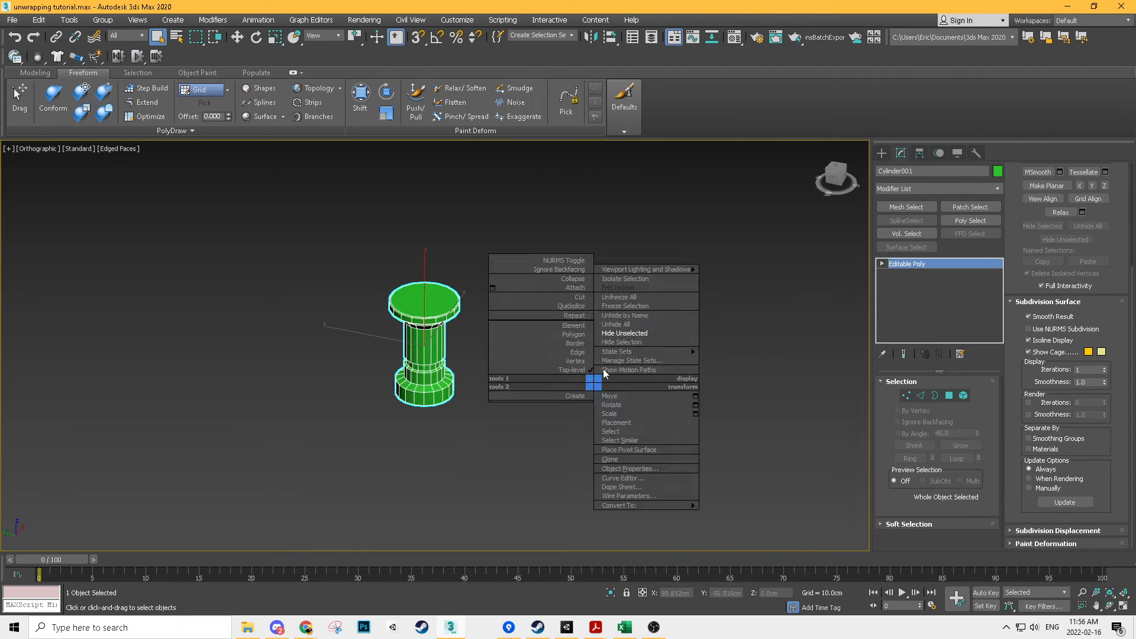
left_click(629, 326)
left_click(621, 352)
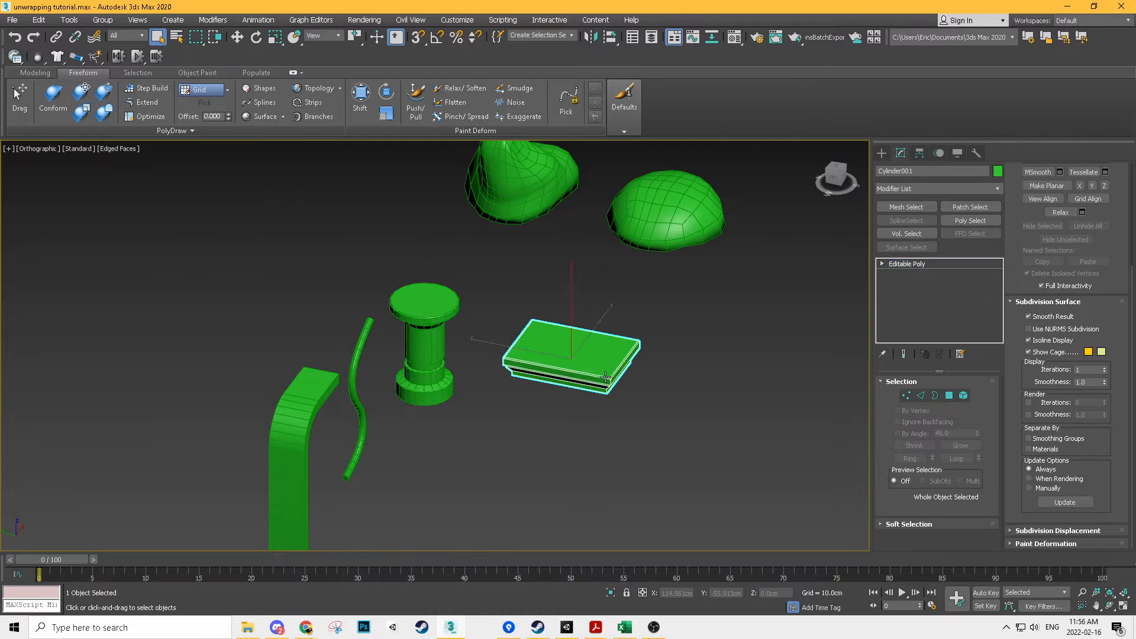
key("z")
middle_click_drag(612, 376, 665, 377, "alt")
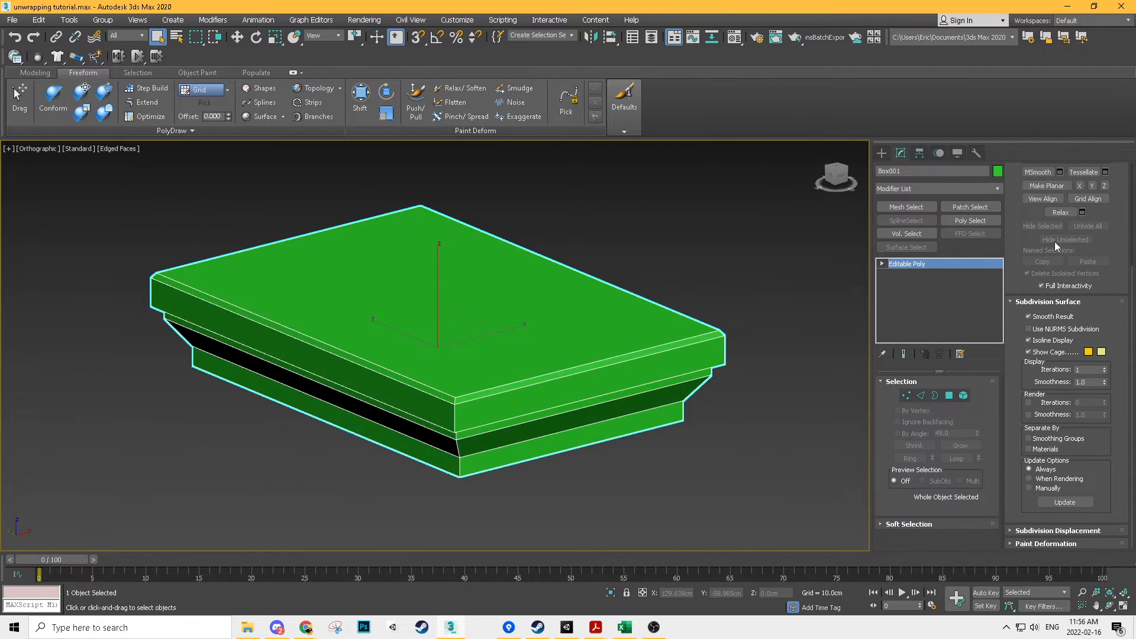
Step: Add an Unwrap UVW modifier to the slab and open its UV editor
scroll(1072, 319, "up", 5)
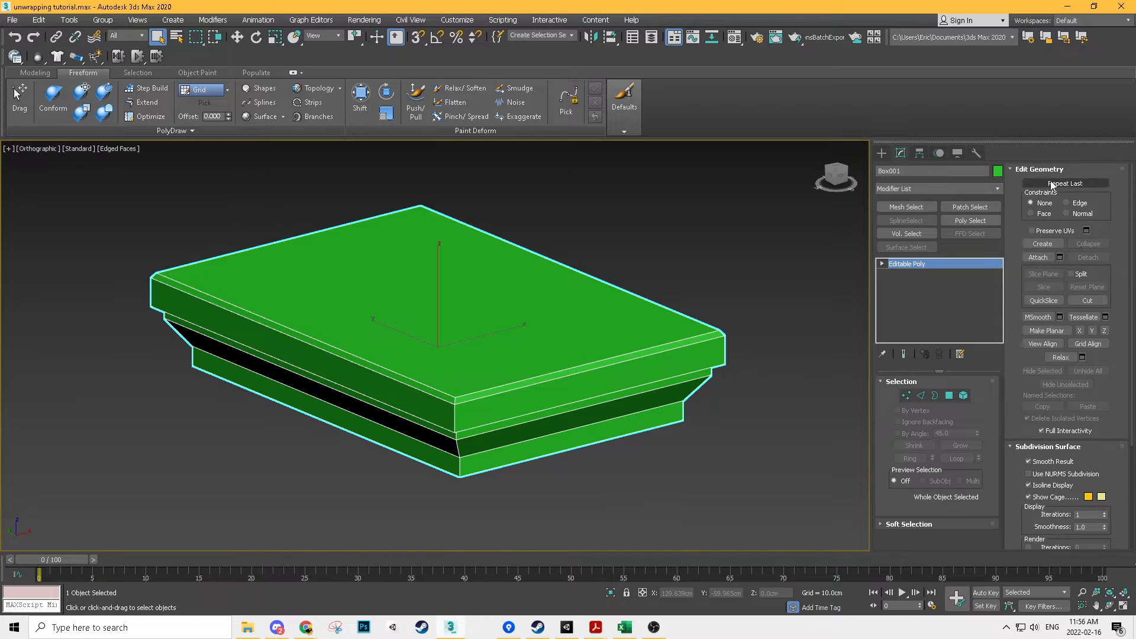
middle_click_drag(584, 321, 578, 321)
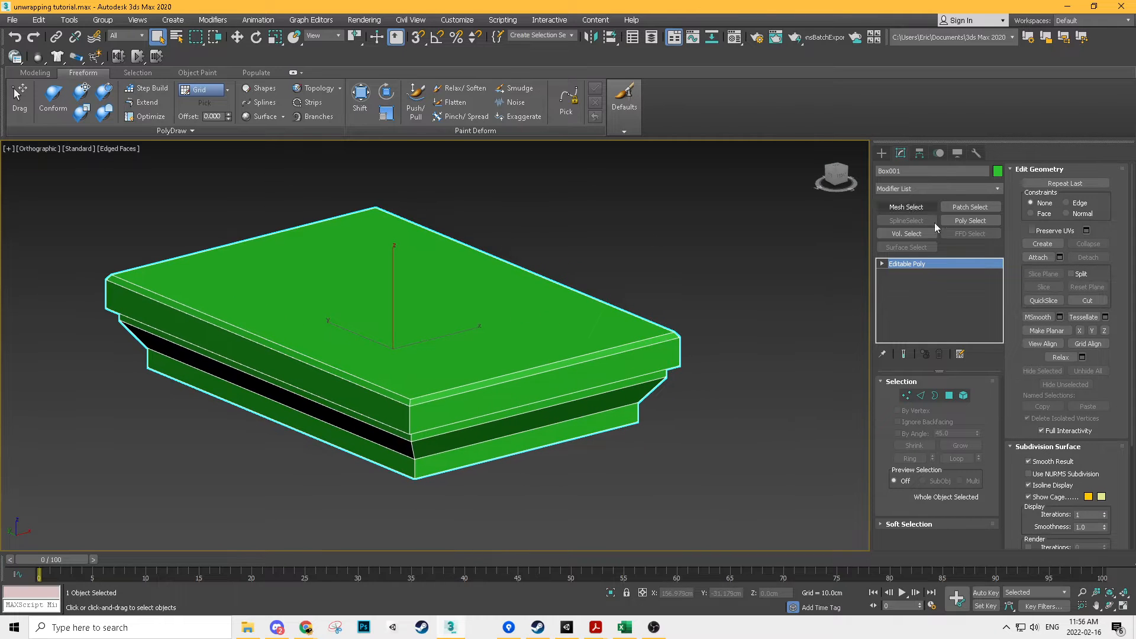
left_click(953, 190)
key("u")
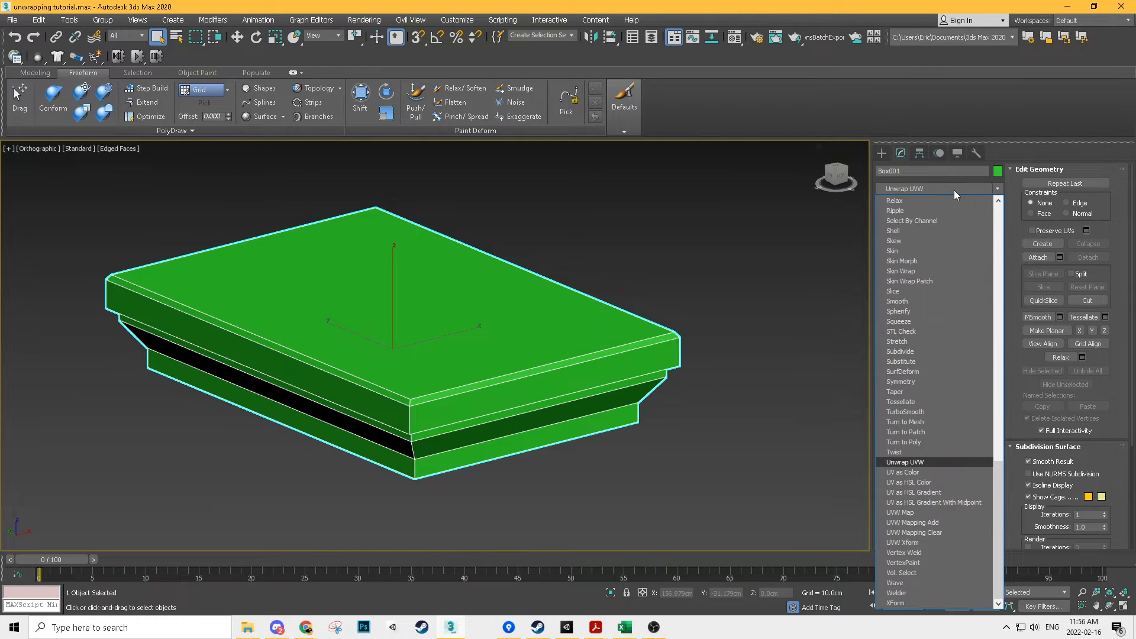
left_click(901, 465)
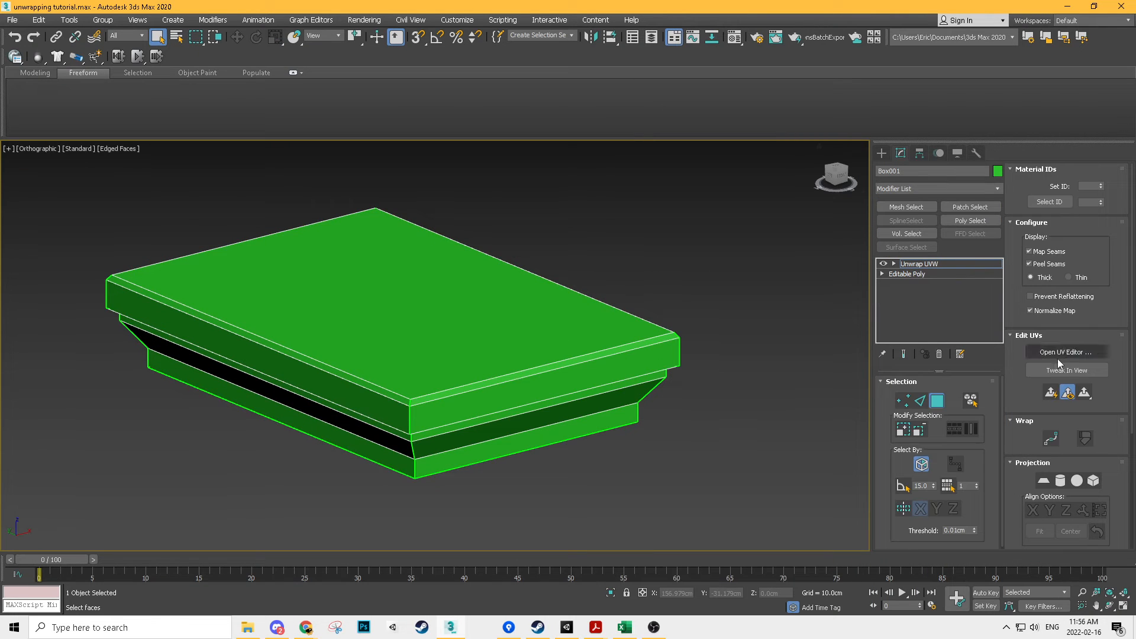
left_click(1058, 368)
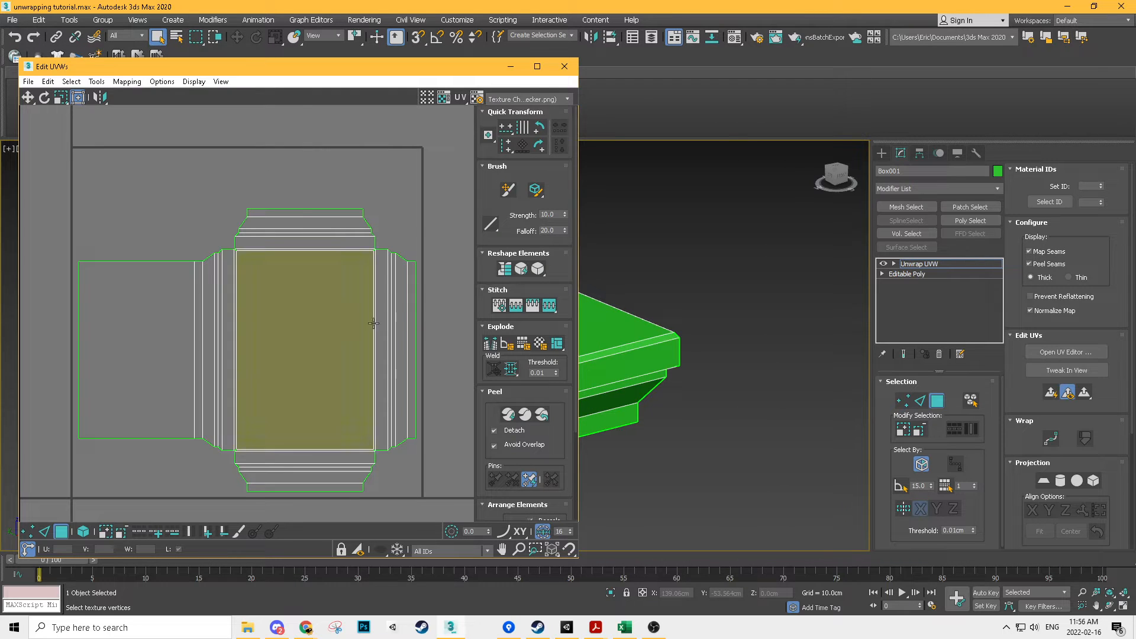
Step: Select all of the slab's faces and apply a planar projection to them
middle_click_drag(669, 345, 858, 387)
scroll(736, 345, "down", 4)
key("ctrl+a")
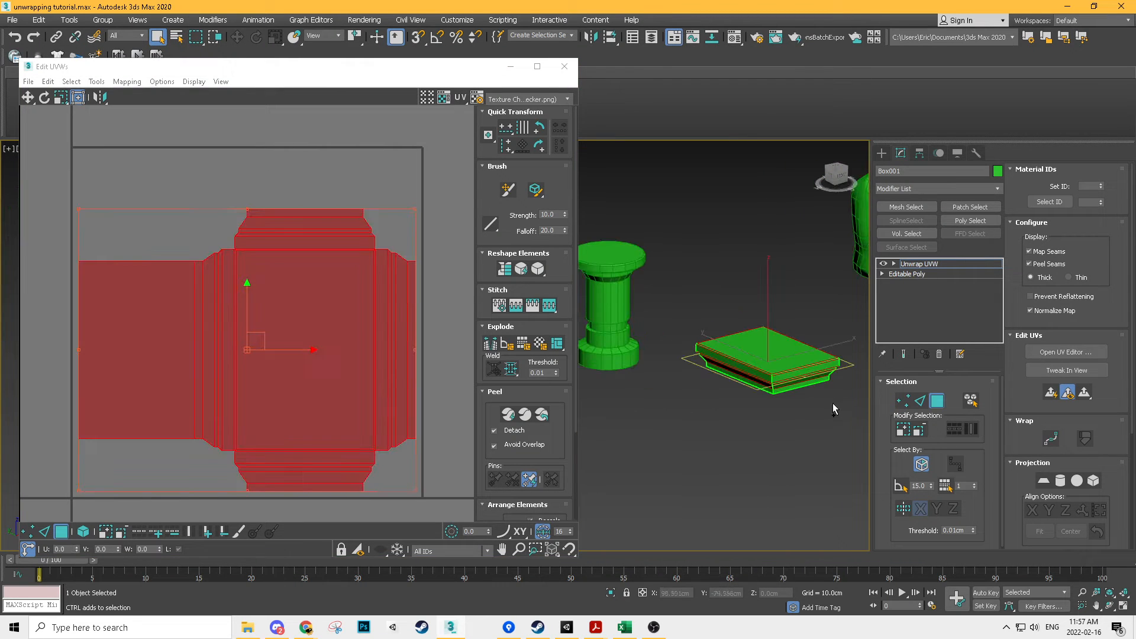
left_click(1043, 481)
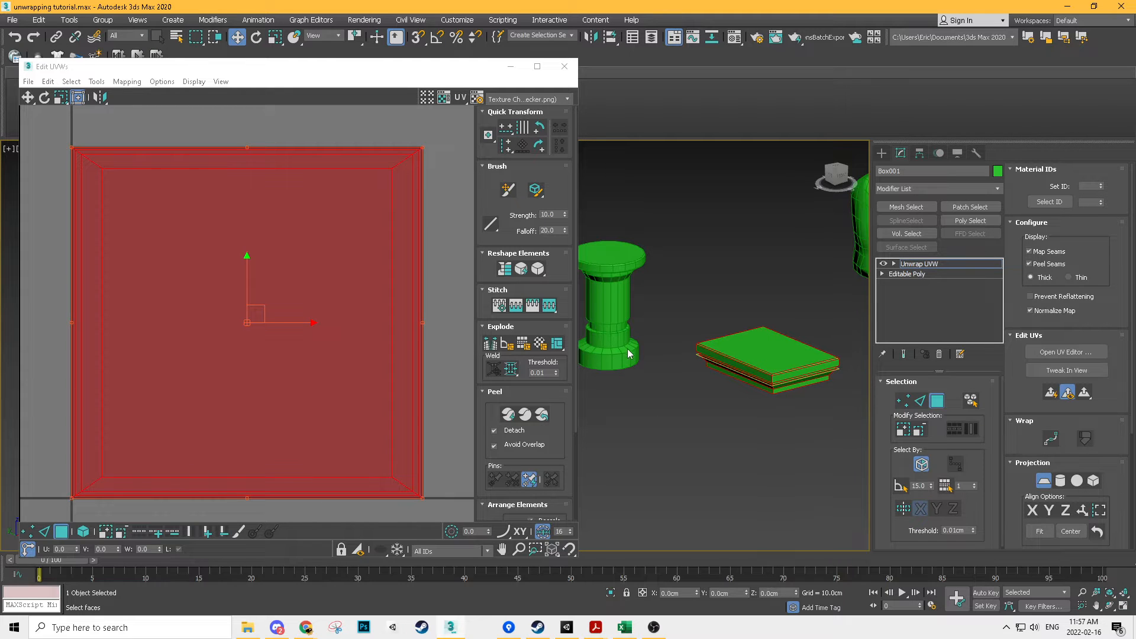
left_click(1043, 480)
Step: Display the CheckerPattern texture on the slab and examine how the planar projection stretches along its sides
middle_click_drag(769, 430, 711, 375, "alt")
scroll(711, 375, "up", 3)
left_click(536, 101)
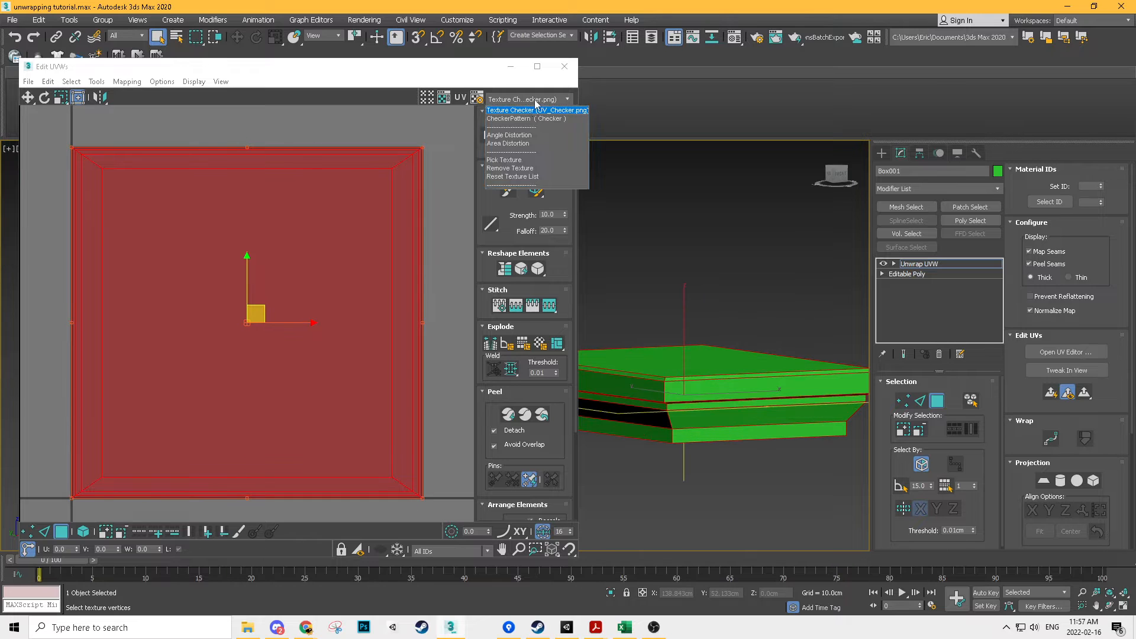
left_click(531, 120)
middle_click_drag(729, 349, 755, 348, "alt")
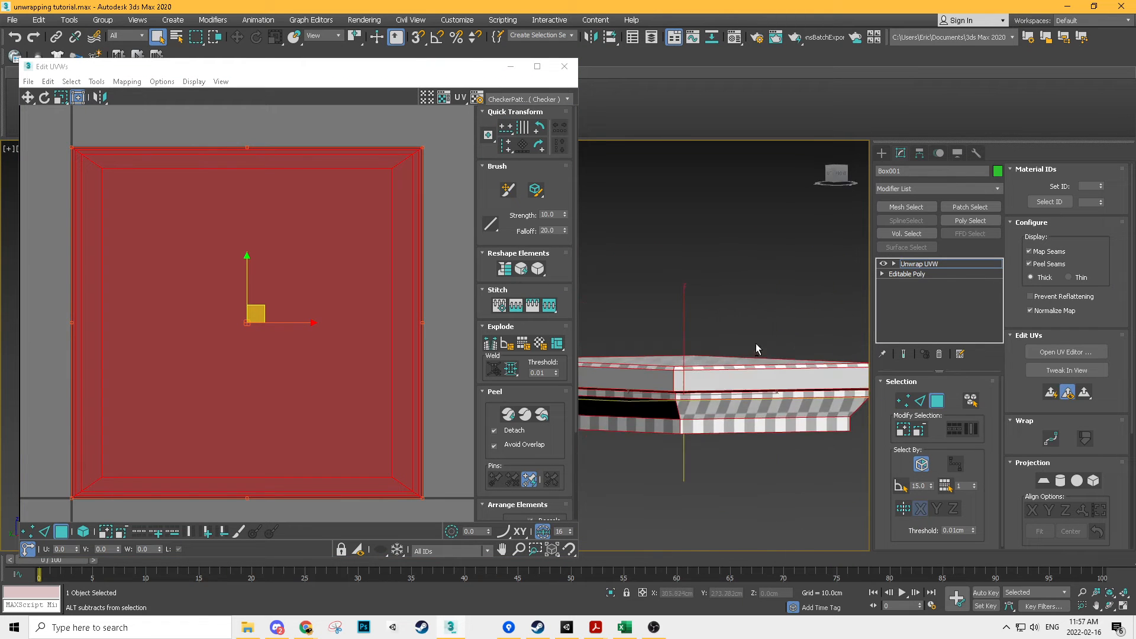
scroll(710, 379, "up", 4)
middle_click_drag(668, 390, 780, 405, "alt")
scroll(697, 377, "down", 5)
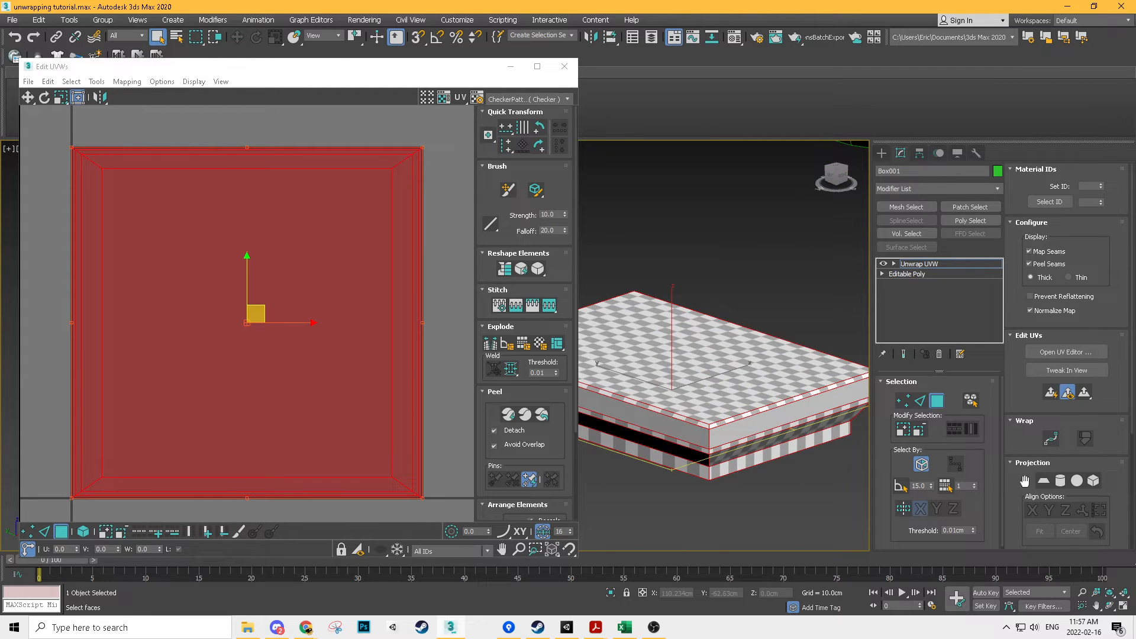
Step: Apply a box projection to all of the slab's faces and check the checker pattern on its top and sides
left_click(1093, 480)
middle_click_drag(734, 331, 730, 304, "alt")
scroll(750, 445, "up", 5)
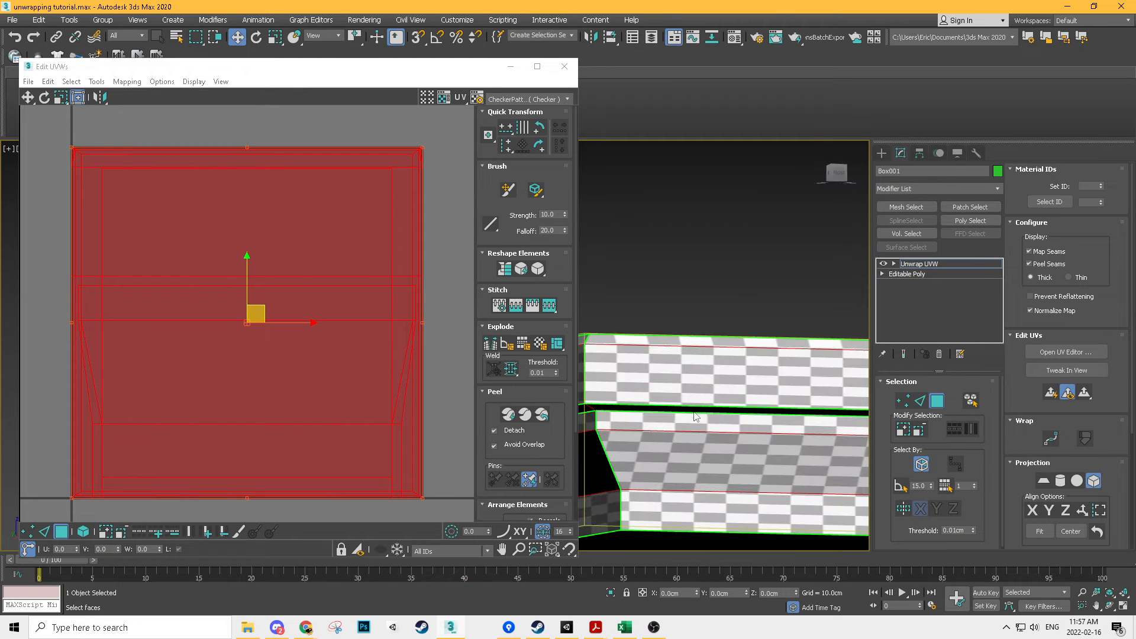
scroll(695, 409, "down", 6)
middle_click_drag(695, 409, 672, 449, "alt")
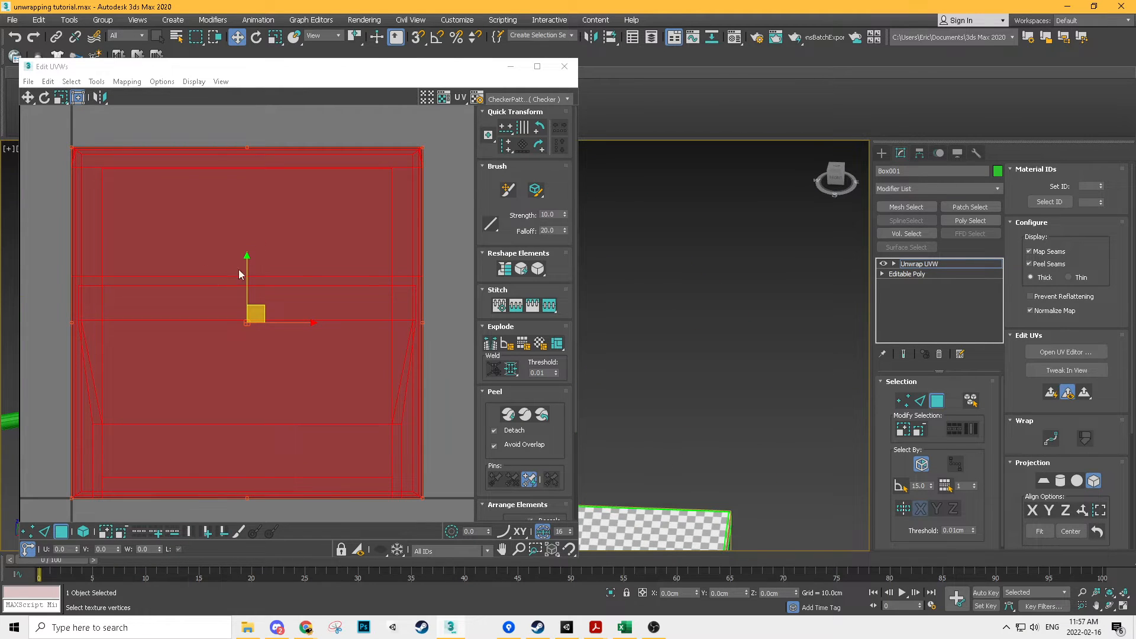
middle_click_drag(736, 293, 761, 206)
scroll(760, 205, "down", 3)
middle_click_drag(687, 408, 745, 313)
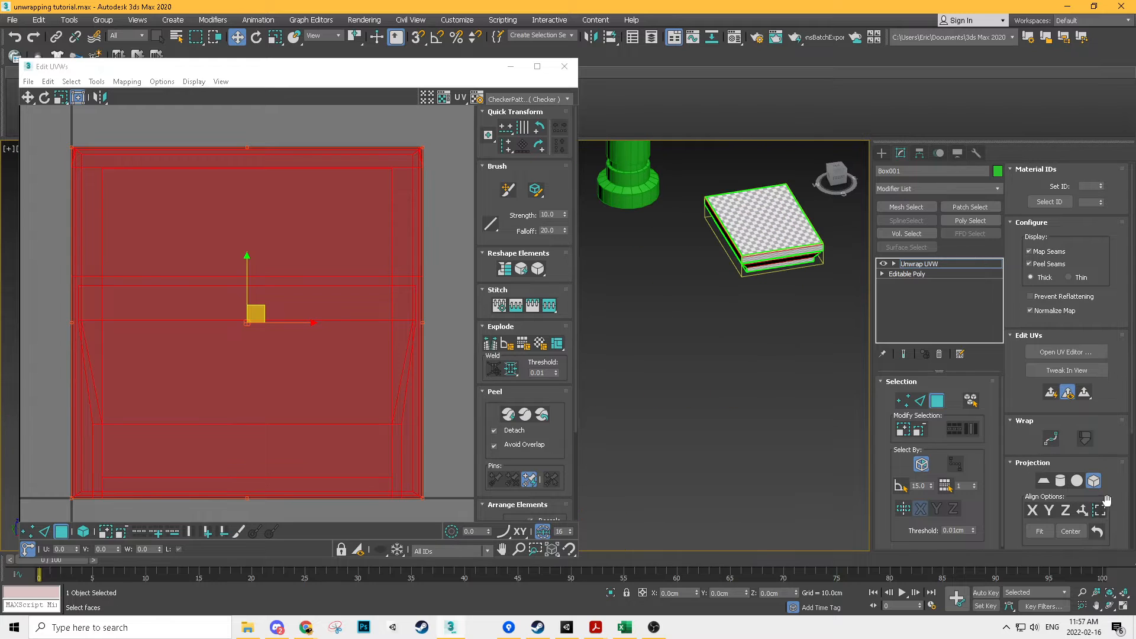
left_click(1093, 482)
scroll(704, 291, "up", 3)
middle_click_drag(730, 246, 707, 358)
scroll(706, 358, "up", 2)
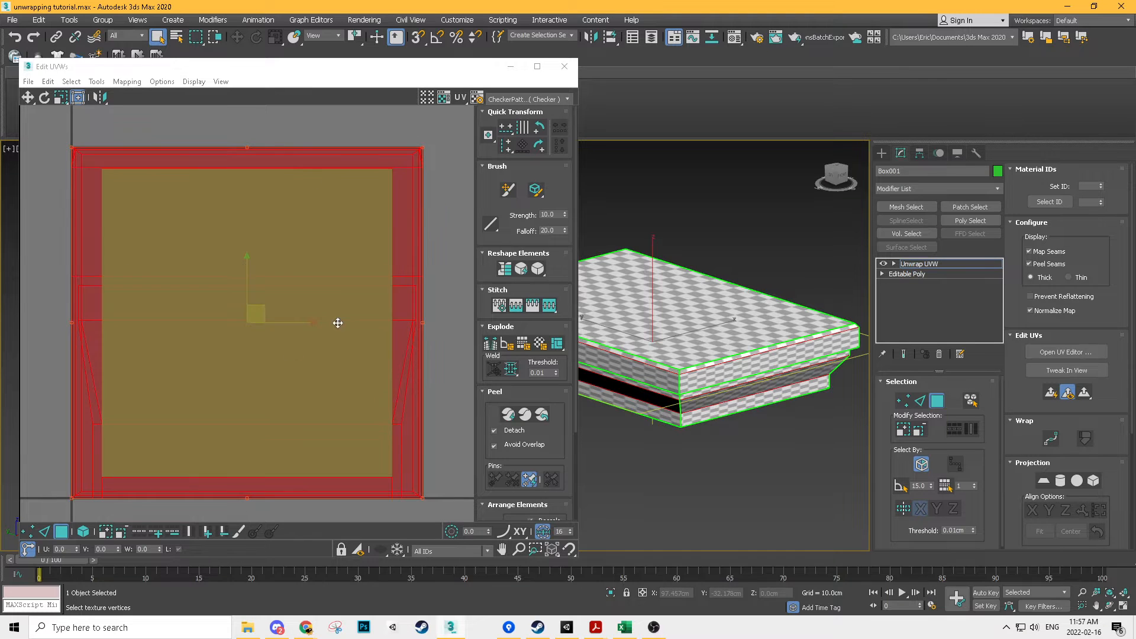
Step: Apply Flatten Mapping to all of the slab's UV faces with a polygon angle threshold of 45 and spacing of 0.001
left_click(440, 148)
key("ctrl+a")
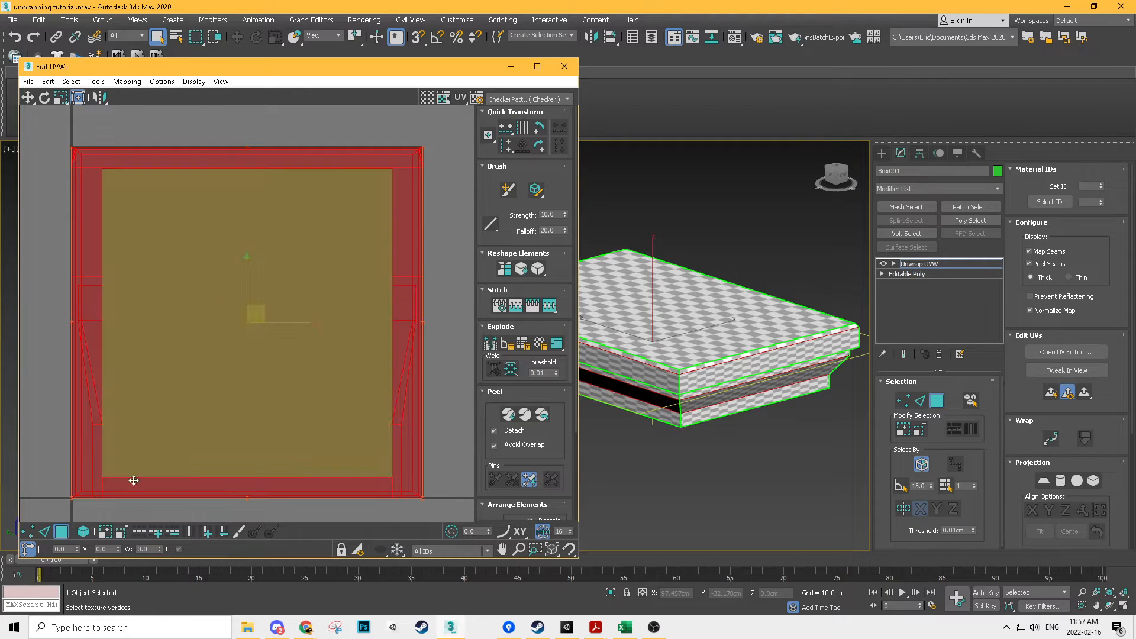
left_click(437, 169)
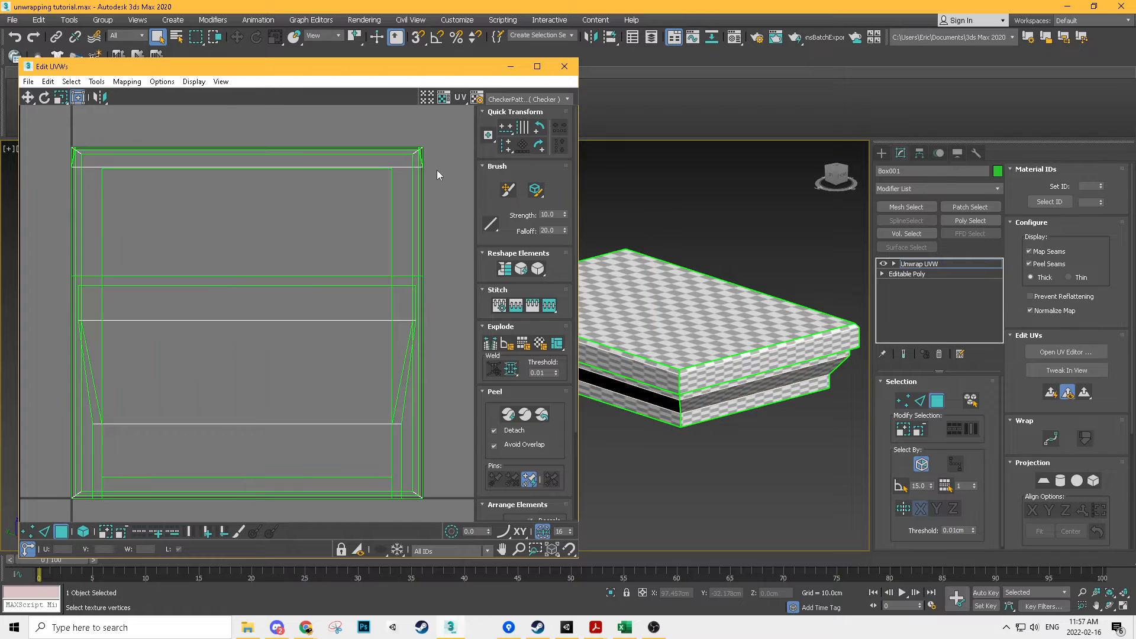
key("ctrl+a")
left_click(96, 82)
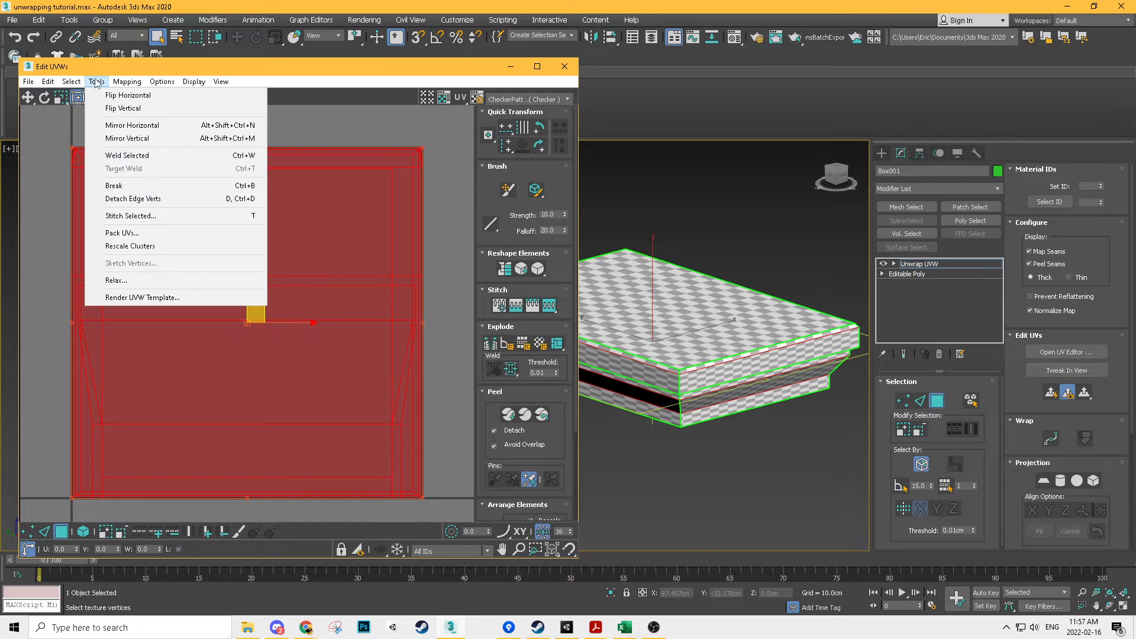
mouse_move(140, 84)
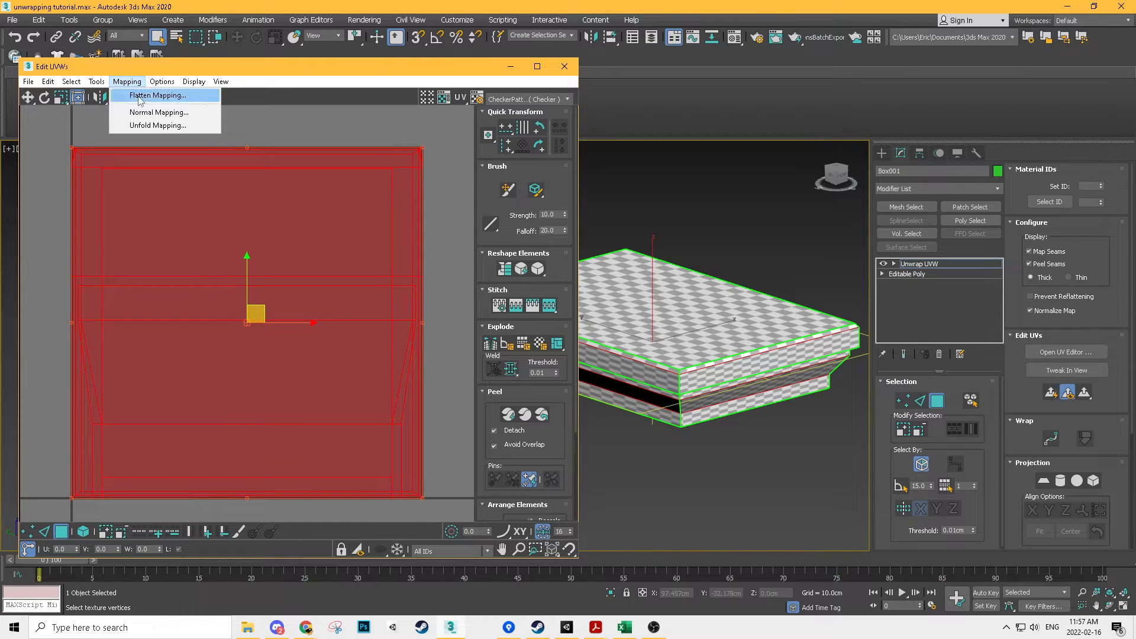
left_click(140, 99)
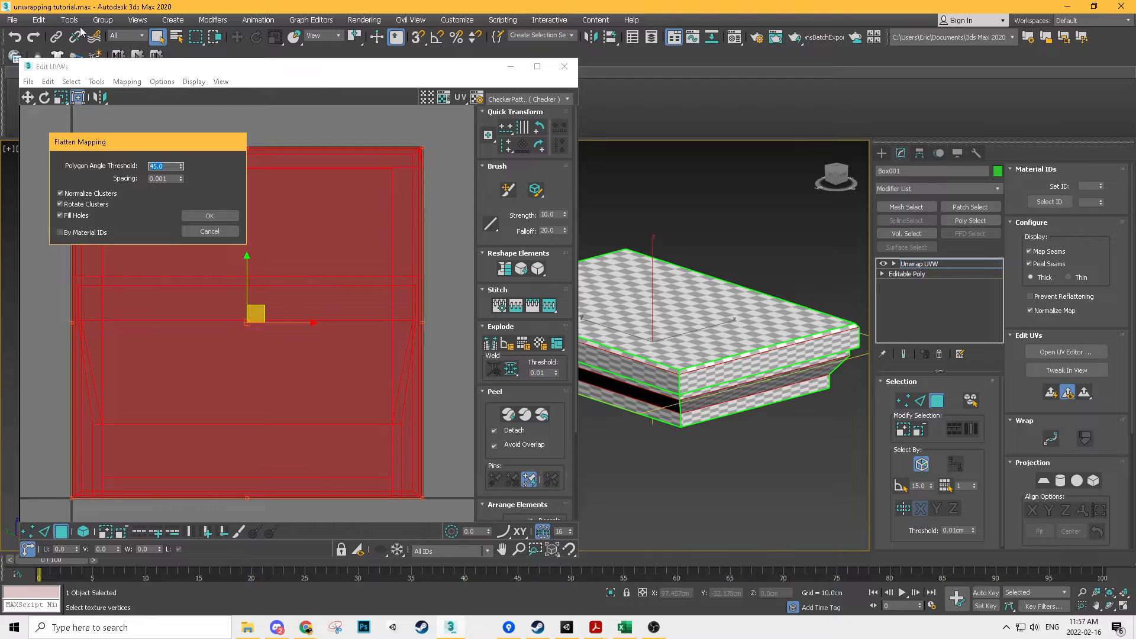
left_click(223, 213)
scroll(394, 290, "down", 3)
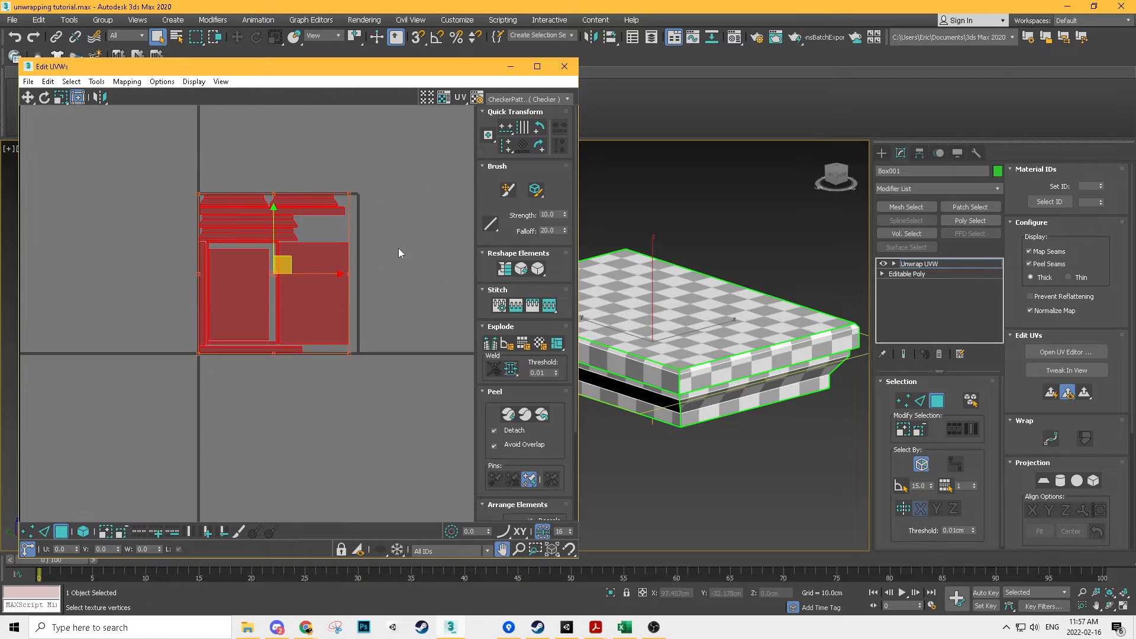
Step: Select the slab's top face and move its UV island out above the UV tile
scroll(396, 266, "up", 3)
left_click(723, 378)
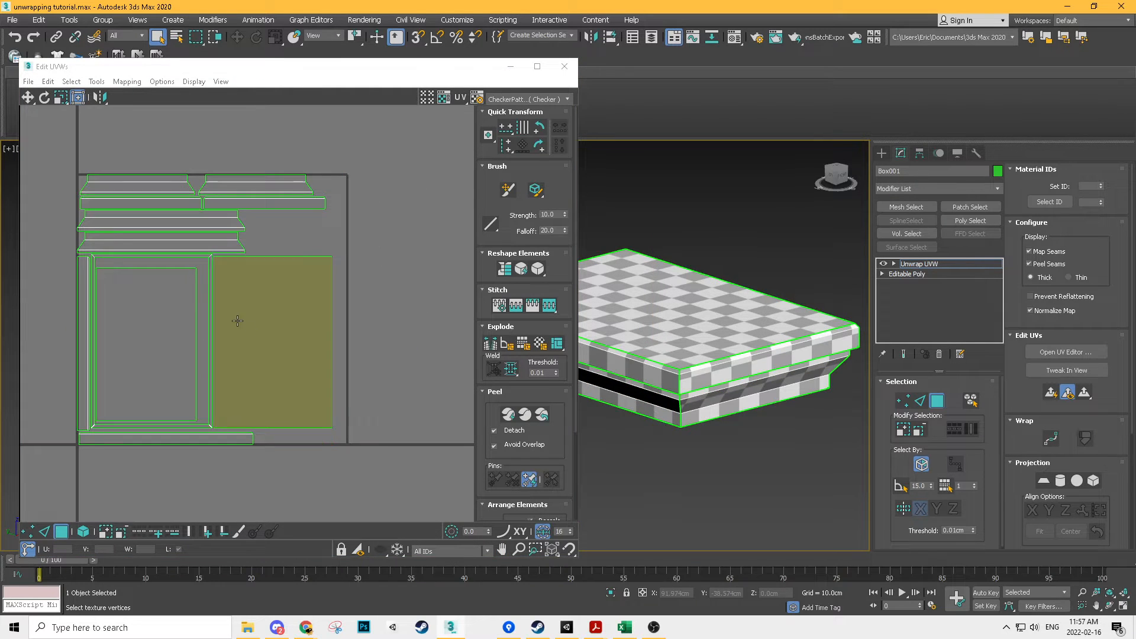
scroll(238, 322, "up", 2)
middle_click_drag(644, 337, 662, 365, "alt")
scroll(680, 375, "up", 5)
scroll(659, 393, "down", 5)
scroll(259, 286, "down", 2)
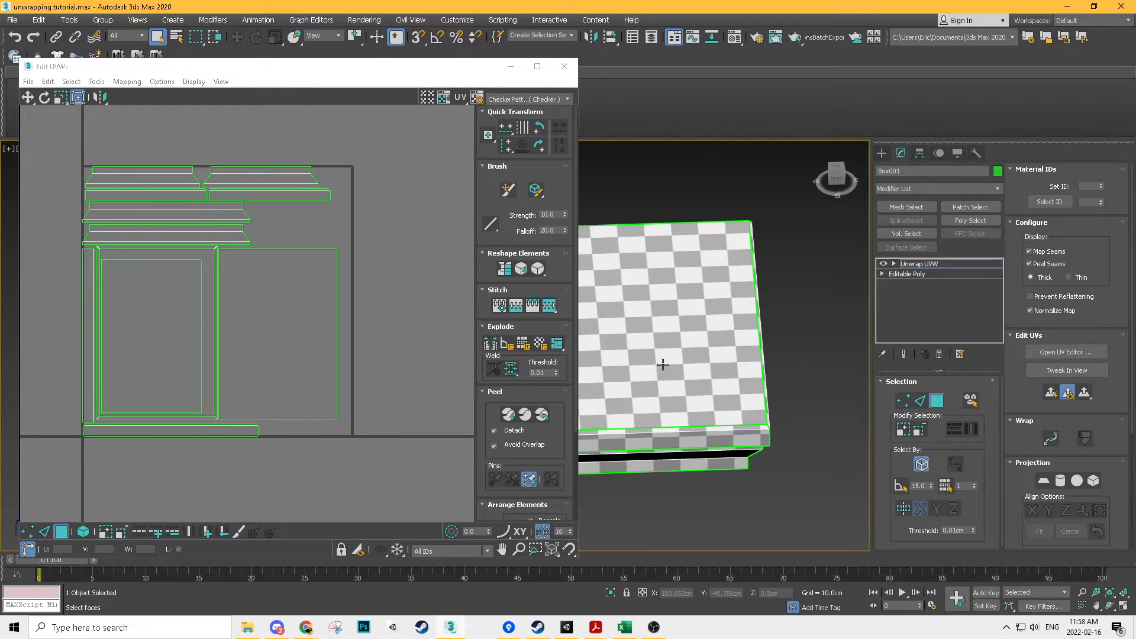
left_click(659, 328)
scroll(394, 330, "down", 2)
left_click_drag(394, 334, 309, 152)
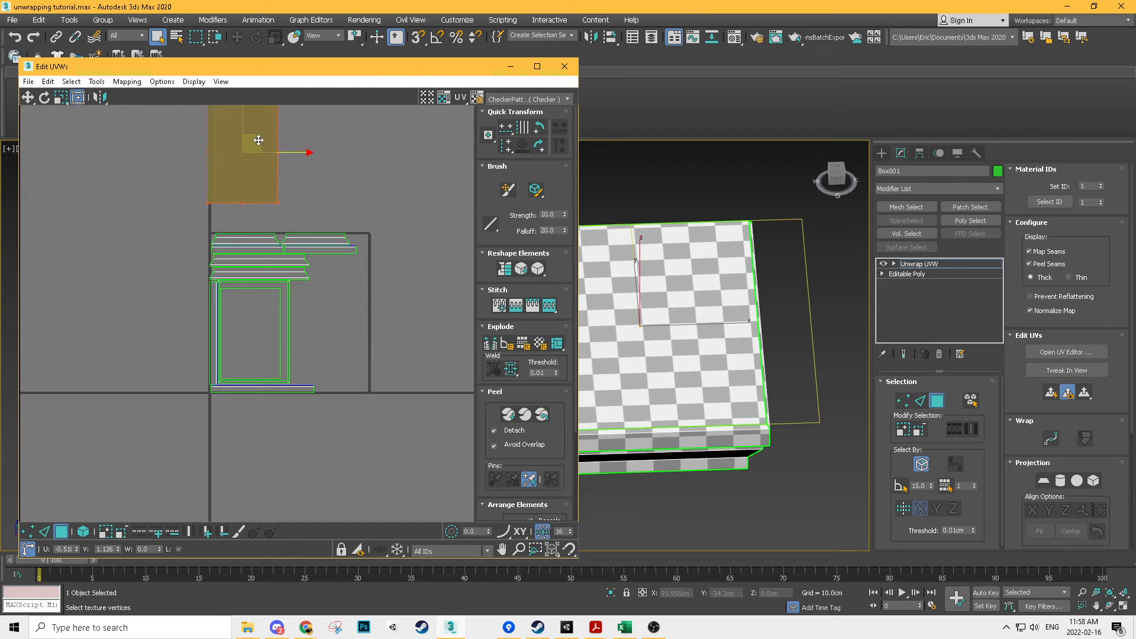
scroll(320, 313, "up", 2)
scroll(350, 184, "up", 2)
left_click_drag(351, 176, 322, 252)
Step: Turn on UV element selection and select the inner rectangular island to examine where it lies on the slab's underside
middle_click_drag(756, 353, 729, 287, "alt")
scroll(655, 421, "up", 3)
middle_click_drag(656, 421, 631, 212, "alt")
left_click(662, 182)
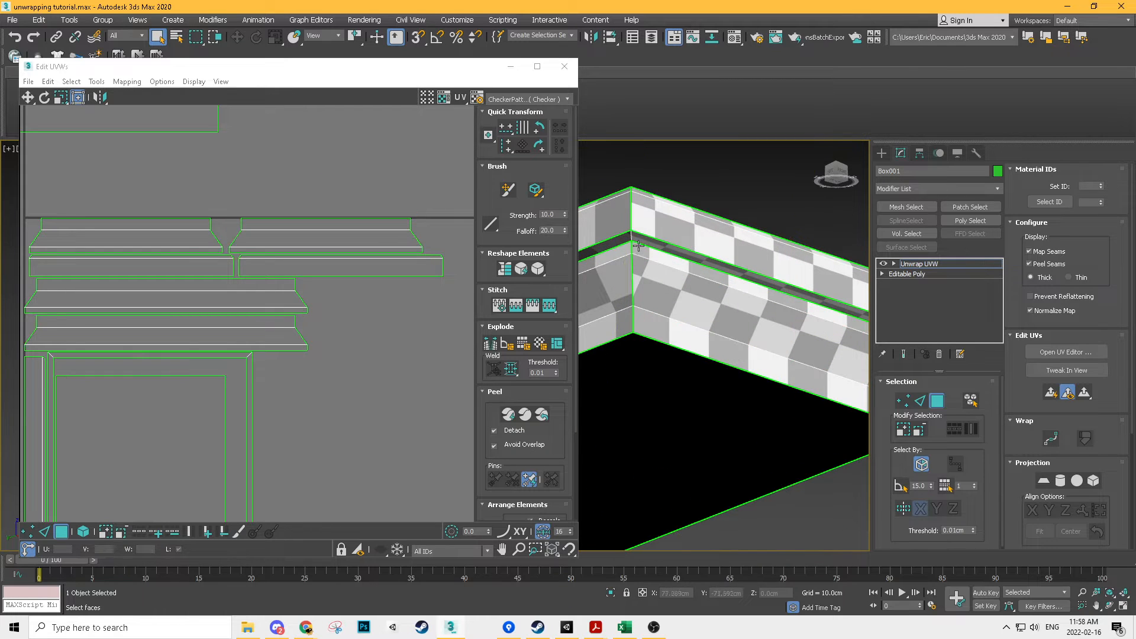
middle_click_drag(326, 373, 396, 250)
scroll(396, 249, "down", 3)
left_click(84, 530)
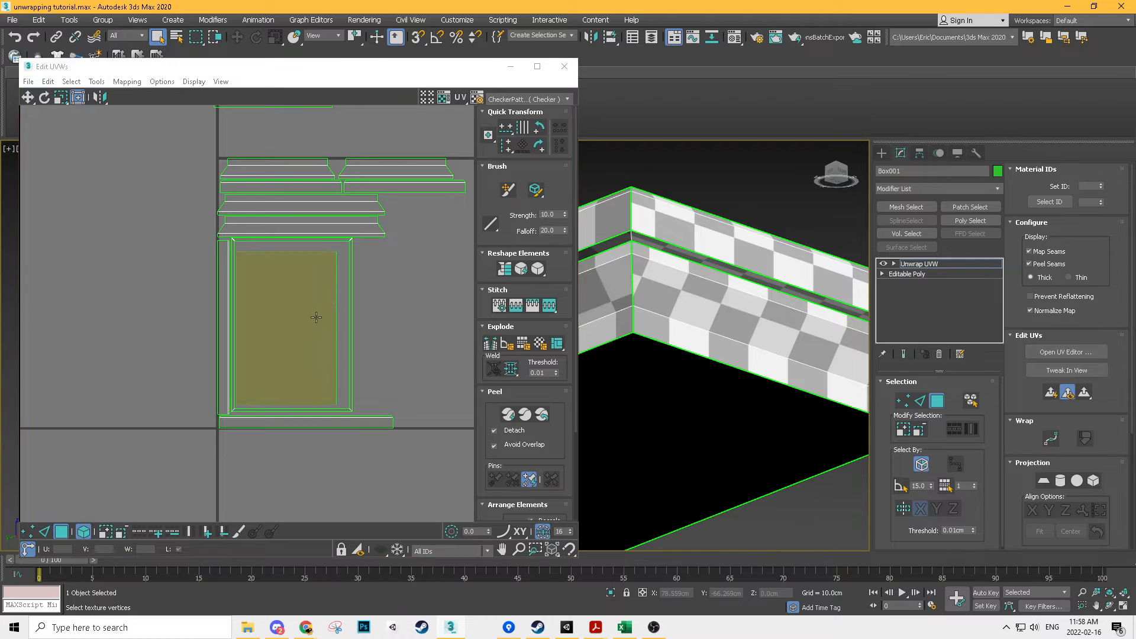
left_click(316, 317)
middle_click_drag(659, 254, 678, 276, "alt")
middle_click_drag(765, 326, 733, 314, "alt")
scroll(658, 326, "up", 2)
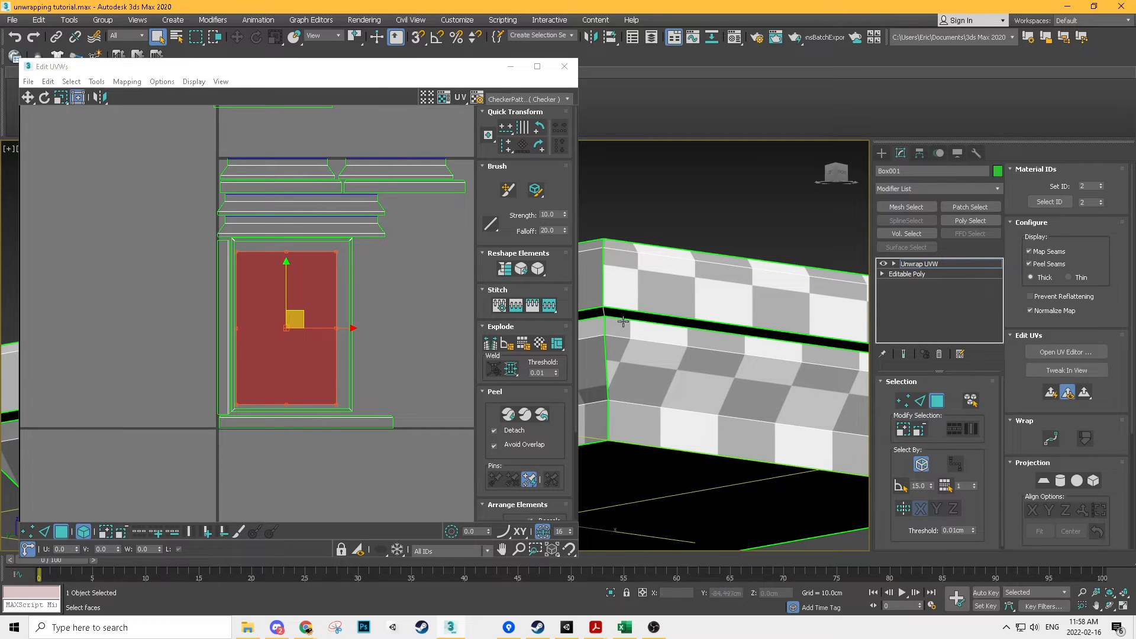
Step: Move the thin frame-shaped island out beside the UV tile and check in wireframe which slab faces it covers
left_click(349, 317)
scroll(343, 304, "down", 3)
left_click_drag(334, 298, 533, 308)
middle_click_drag(735, 246, 703, 336, "alt")
key("F3")
key("F2")
middle_click_drag(408, 309, 191, 336)
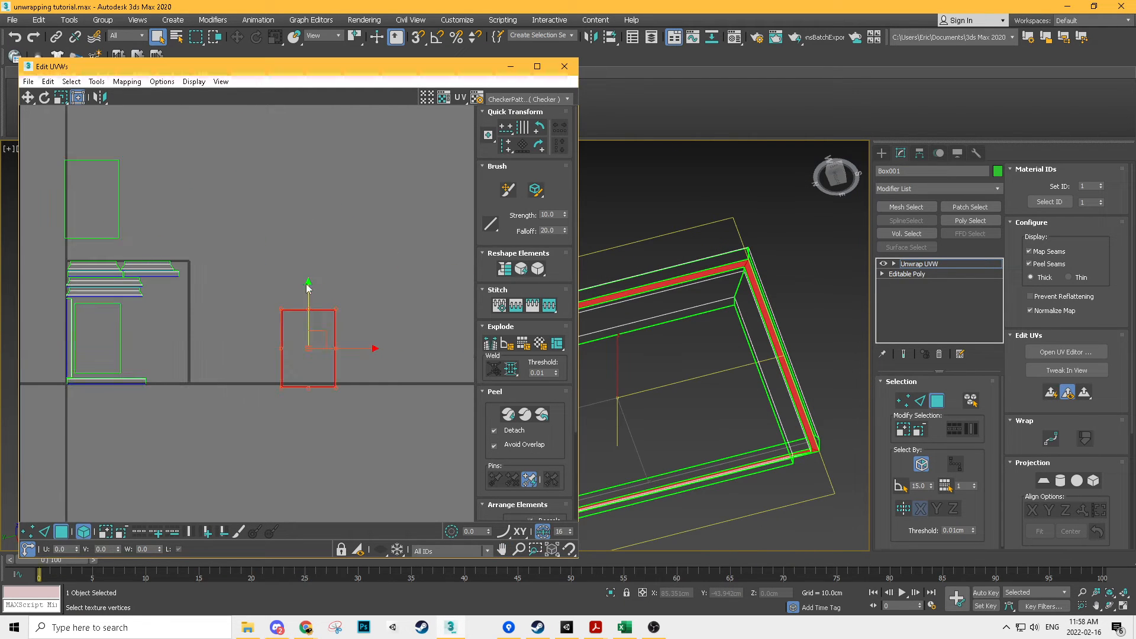
left_click(325, 336)
middle_click_drag(680, 331, 572, 311, "alt")
scroll(649, 330, "up", 5)
key("F3")
scroll(650, 323, "down", 2)
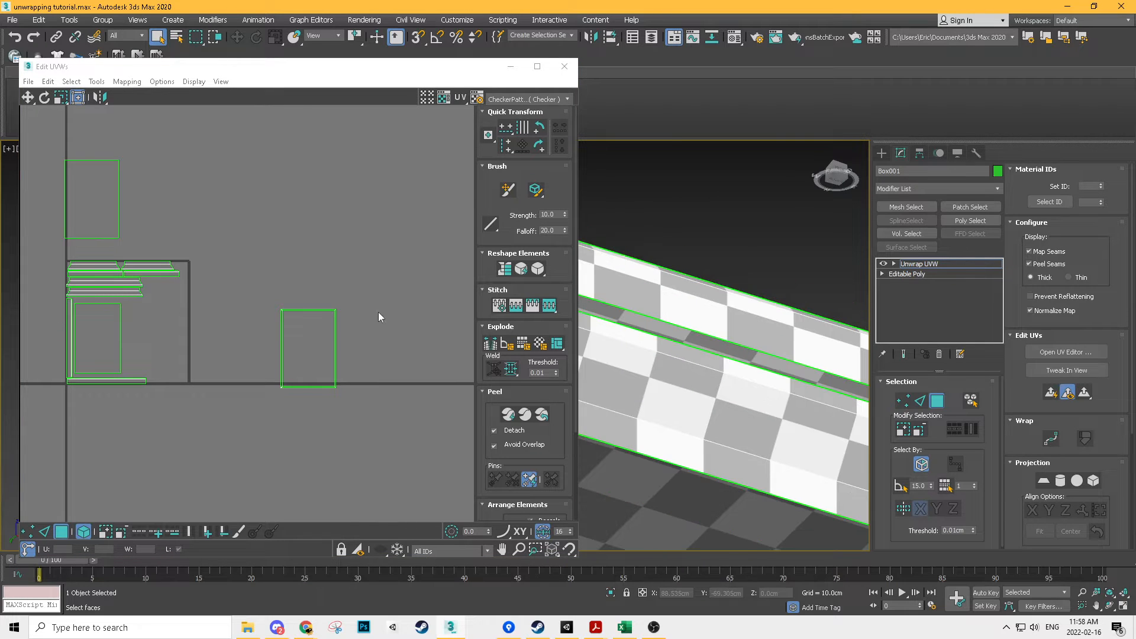
Step: Select the whole thin frame island and move it closer to the UV tile
middle_click_drag(302, 302, 441, 278)
left_click_drag(438, 251, 373, 420)
left_click_drag(456, 317, 381, 311)
scroll(640, 275, "down", 5)
middle_click_drag(698, 349, 724, 316, "alt")
scroll(629, 262, "up", 2)
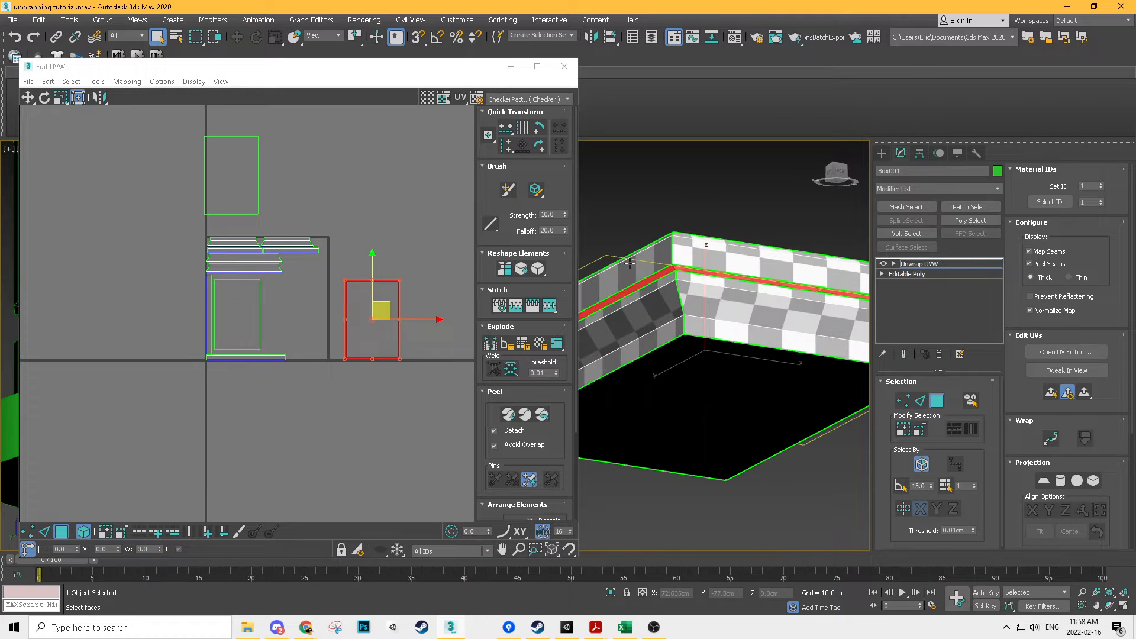
Step: Examine how the frame island's faces run around the slab's corner between the upper rim and the tapered lower sides
middle_click_drag(684, 270, 700, 269, "alt")
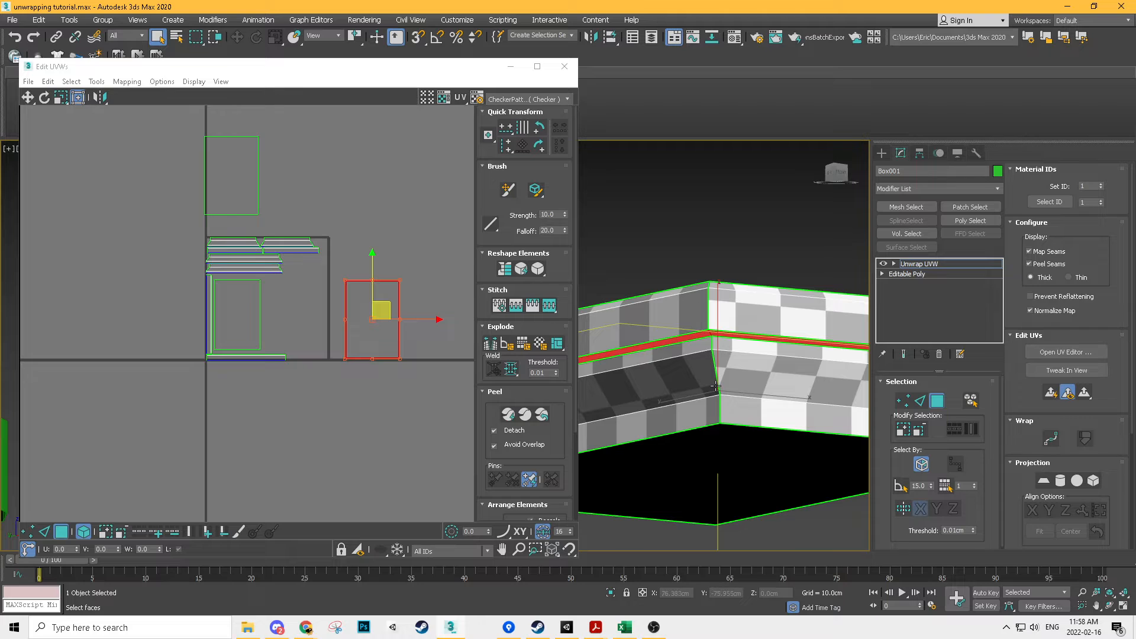
middle_click_drag(728, 310, 656, 339, "alt")
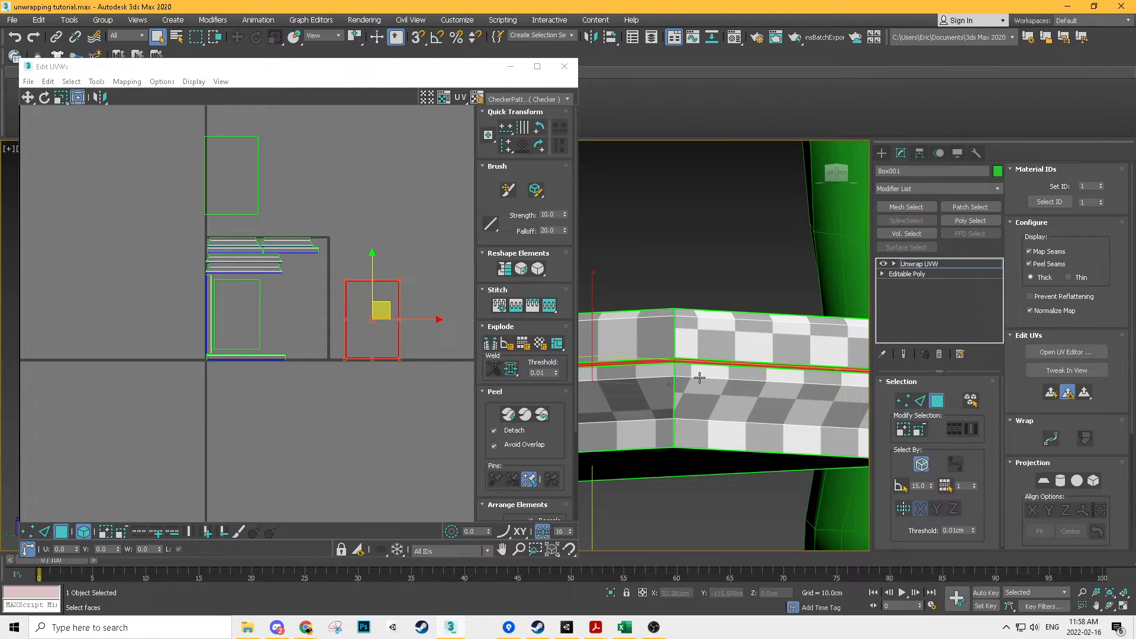
scroll(246, 284, "up", 2)
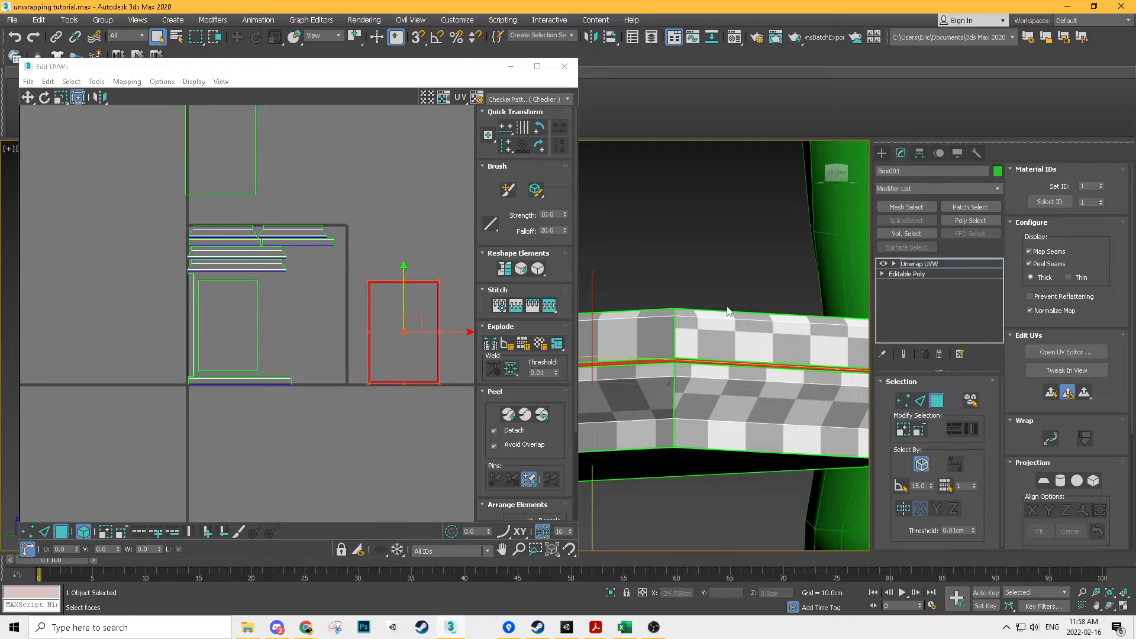
middle_click_drag(739, 407, 644, 395, "alt")
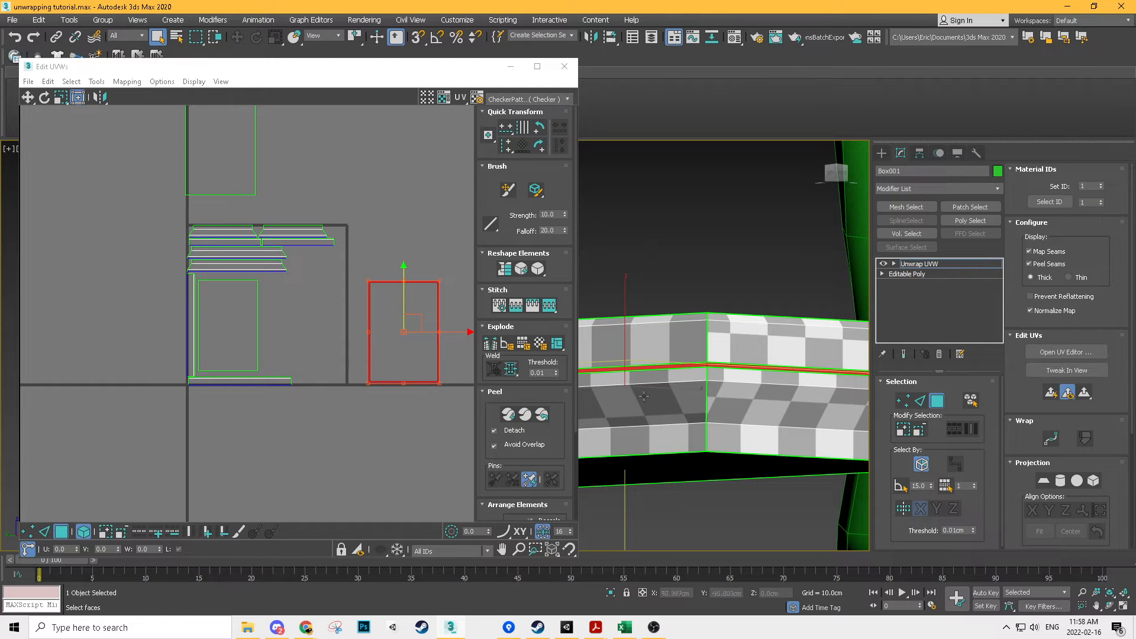
middle_click_drag(324, 289, 257, 294)
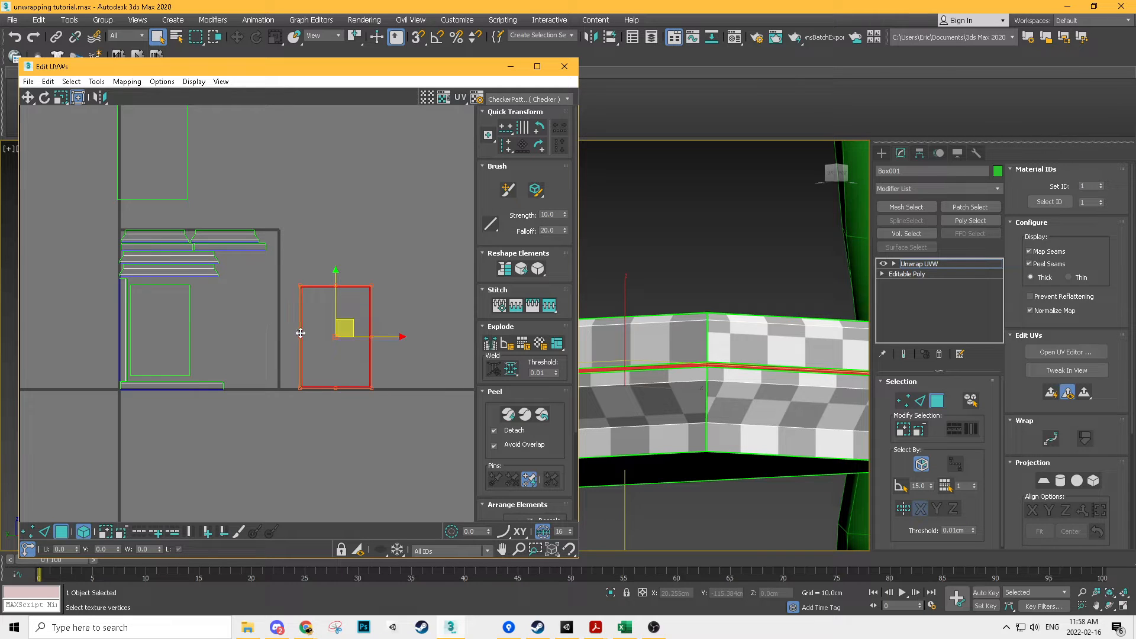
scroll(271, 334, "up", 2)
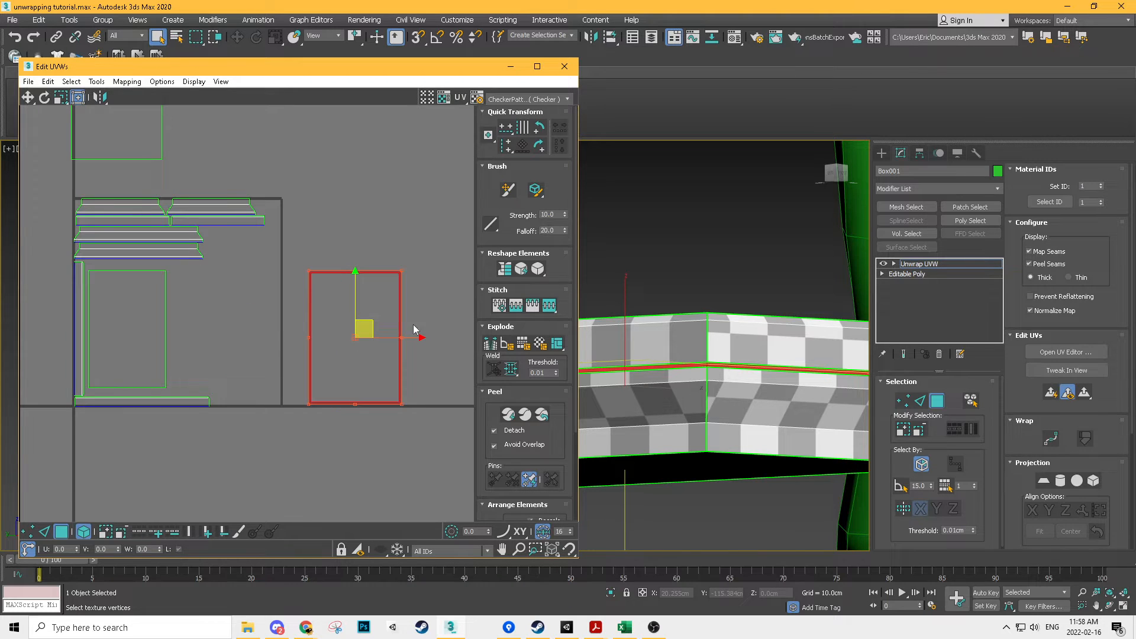
middle_click_drag(413, 328, 364, 323)
middle_click_drag(747, 331, 747, 279, "alt")
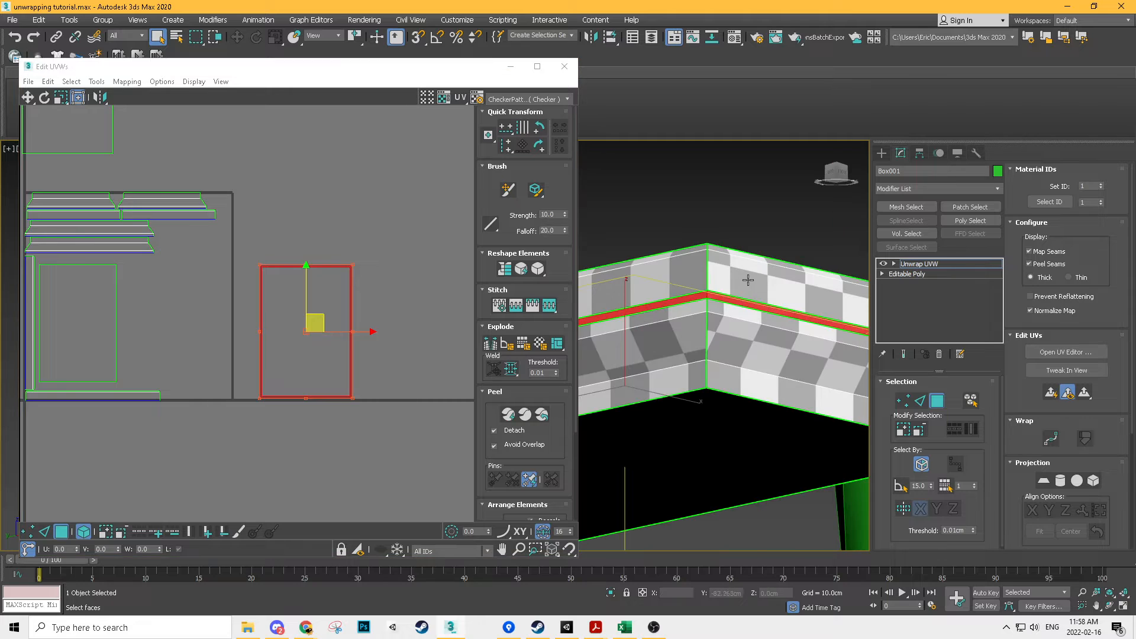
Step: Detach the frame island's right-hand vertical strip and move it away from the other strips
left_click(379, 282)
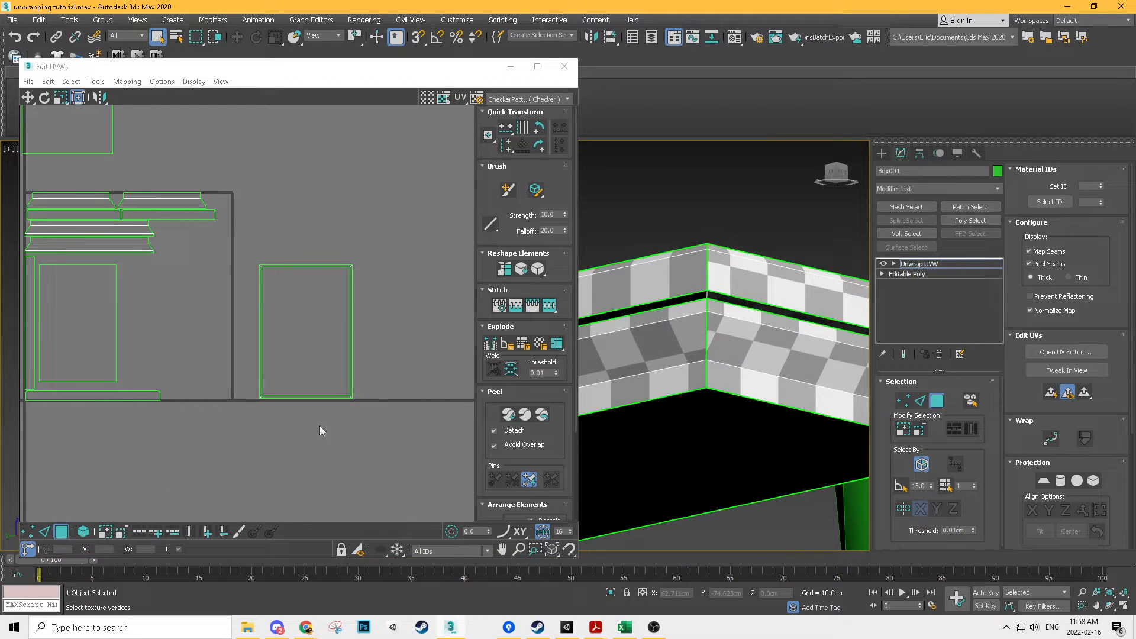
left_click(350, 361)
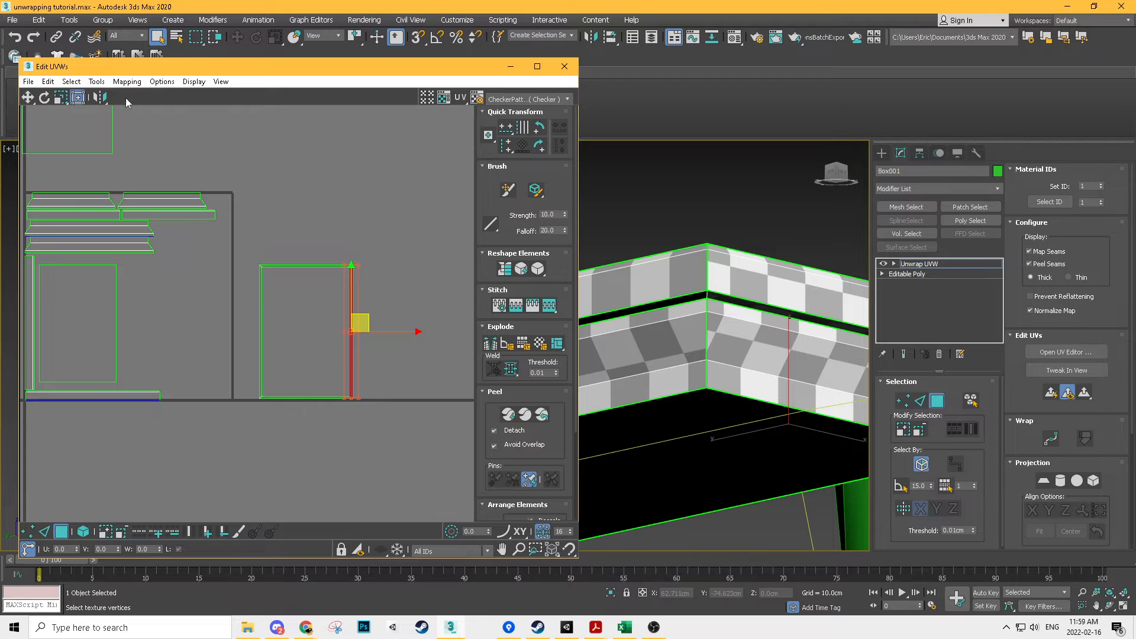
left_click(97, 82)
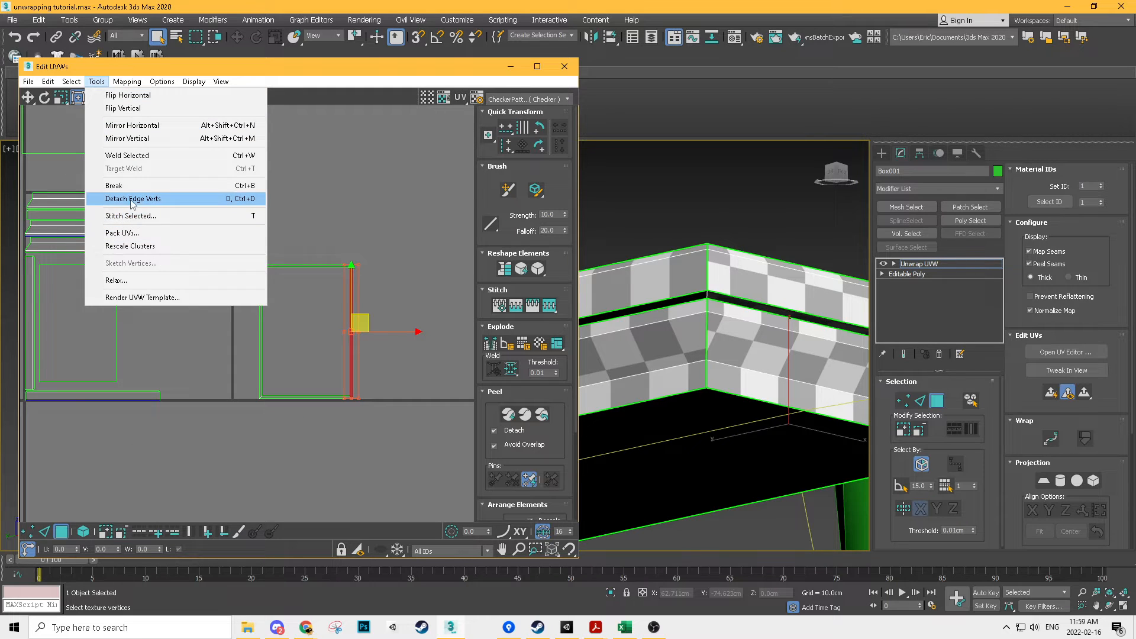
left_click(170, 199)
left_click_drag(371, 323, 426, 282)
Step: Try to move the frame island's top horizontal strip away from the rest
left_click(318, 265)
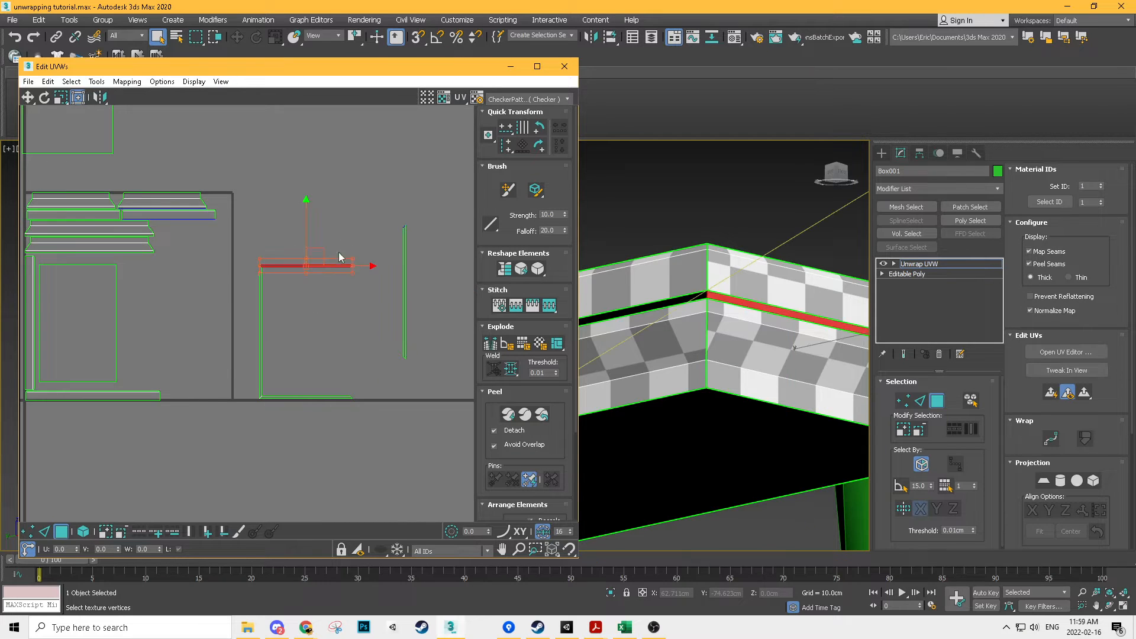
left_click_drag(314, 256, 262, 306)
key("ctrl+z")
Step: Detach the frame's left vertical strip, place it beside the other vertical strip, and shift both horizontal strips over to them
left_click_drag(228, 351, 229, 350)
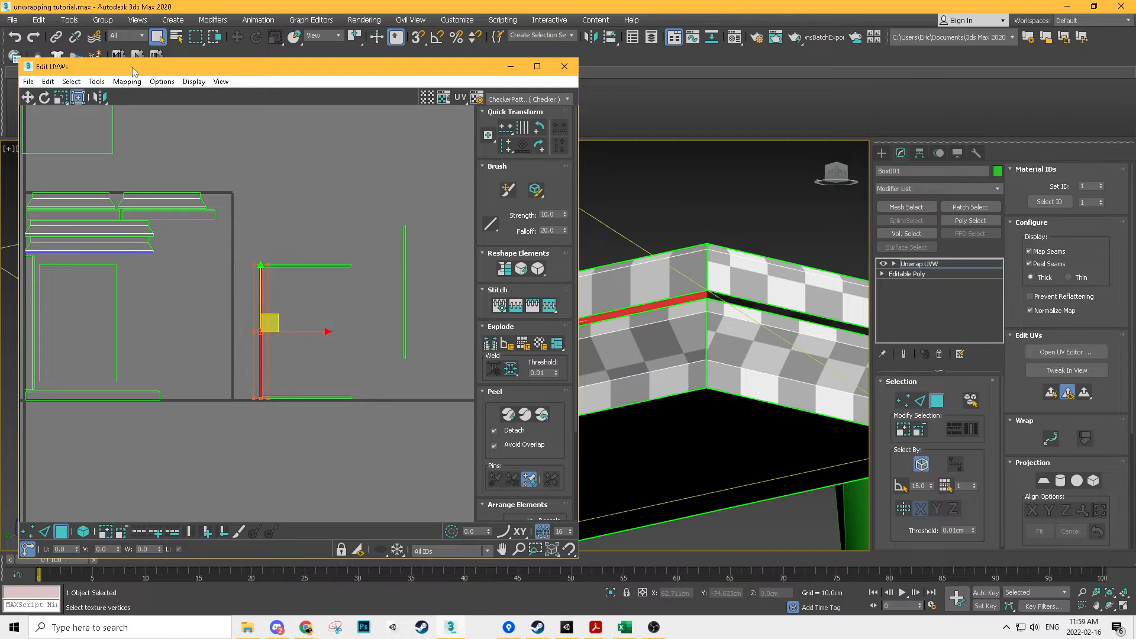
left_click(97, 81)
left_click(121, 199)
left_click_drag(275, 309, 400, 267)
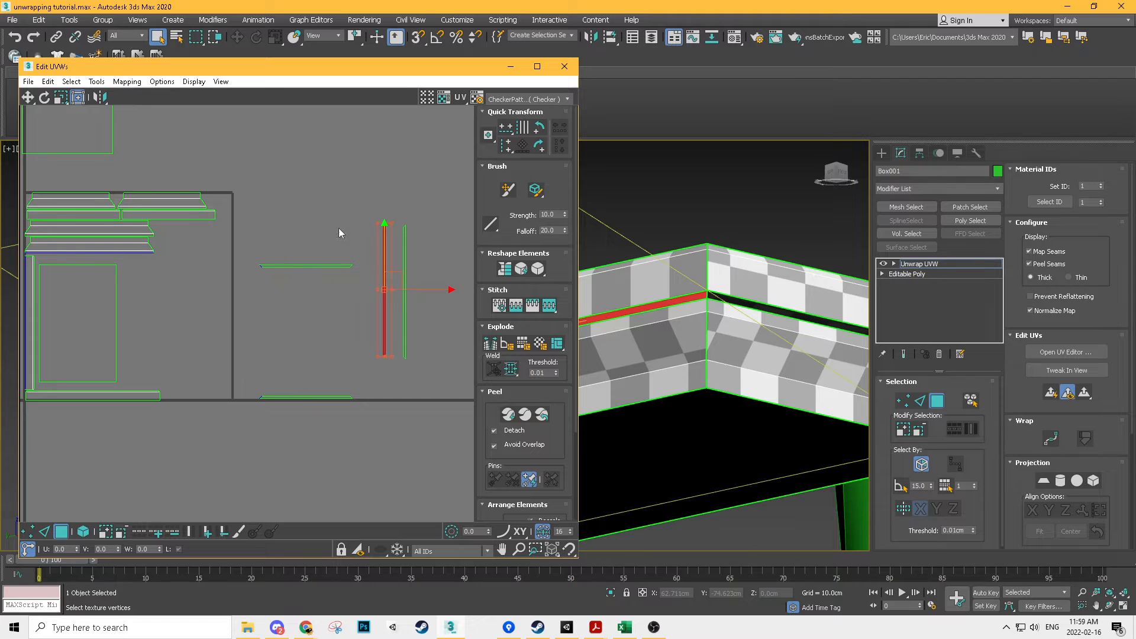
left_click_drag(317, 239, 305, 416)
left_click_drag(317, 327, 380, 331)
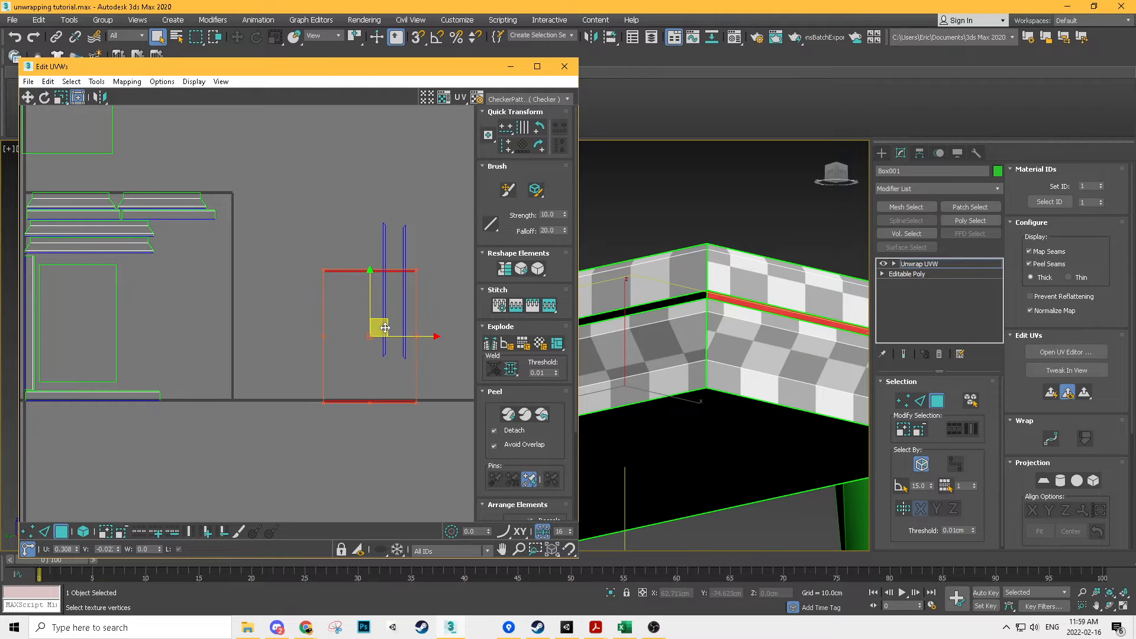
Step: Move the underside's rectangular island above the UV tile, next to the top-face island
middle_click_drag(147, 244, 227, 268)
left_click_drag(247, 202, 166, 281)
left_click(163, 338)
middle_click_drag(205, 328, 239, 347)
left_click_drag(204, 350, 94, 131)
Step: Select the slab rim's vertical and horizontal strip islands in the tile's lower corner and move them outside the tile
middle_click_drag(246, 392, 262, 339)
left_click_drag(90, 439, 219, 352)
middle_click_drag(219, 353, 279, 344)
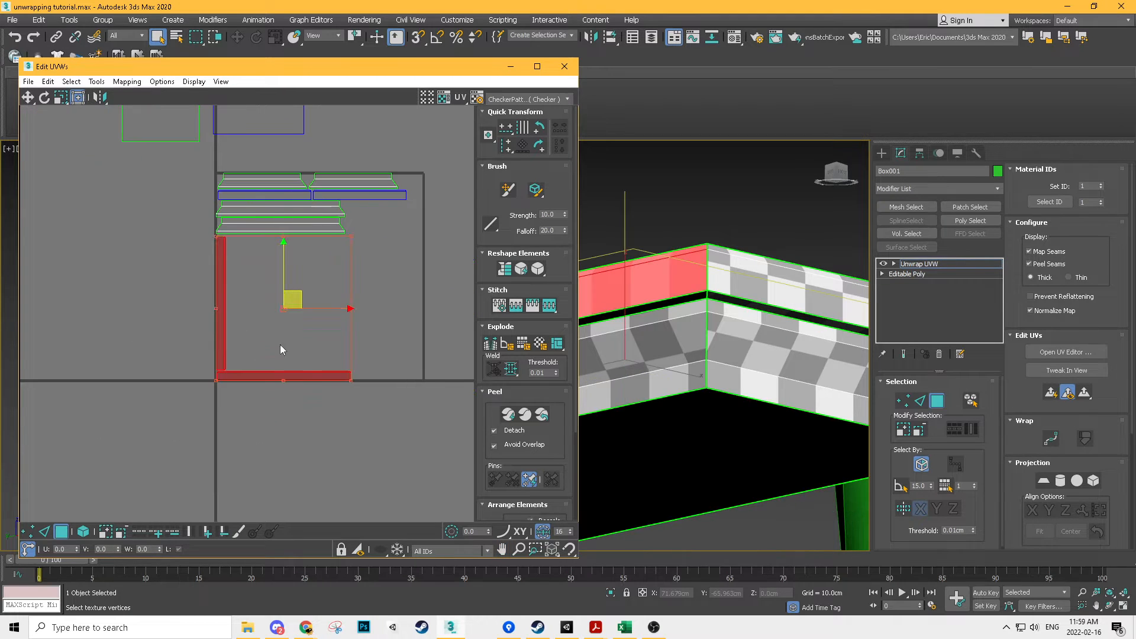
scroll(287, 287, "down", 2)
left_click_drag(291, 295, 126, 292)
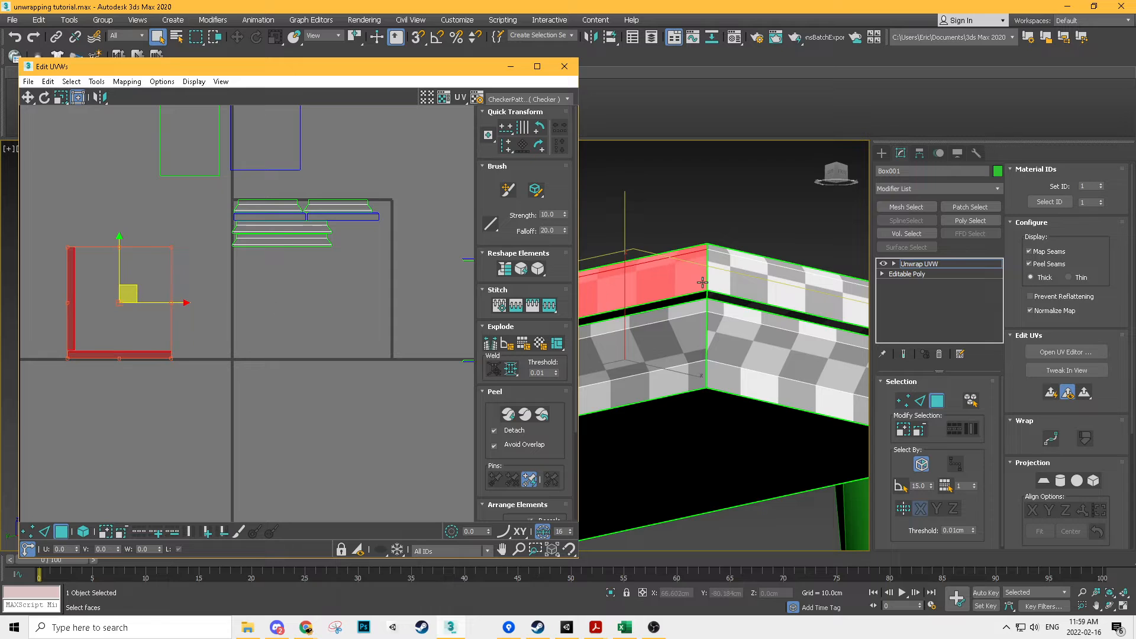
Step: Separate the slab's four tapered side islands from the two plain rim strips by moving each one with element selection
left_click(744, 377)
scroll(371, 182, "up", 2)
left_click_drag(290, 192, 220, 232)
left_click(84, 531)
left_click(330, 219)
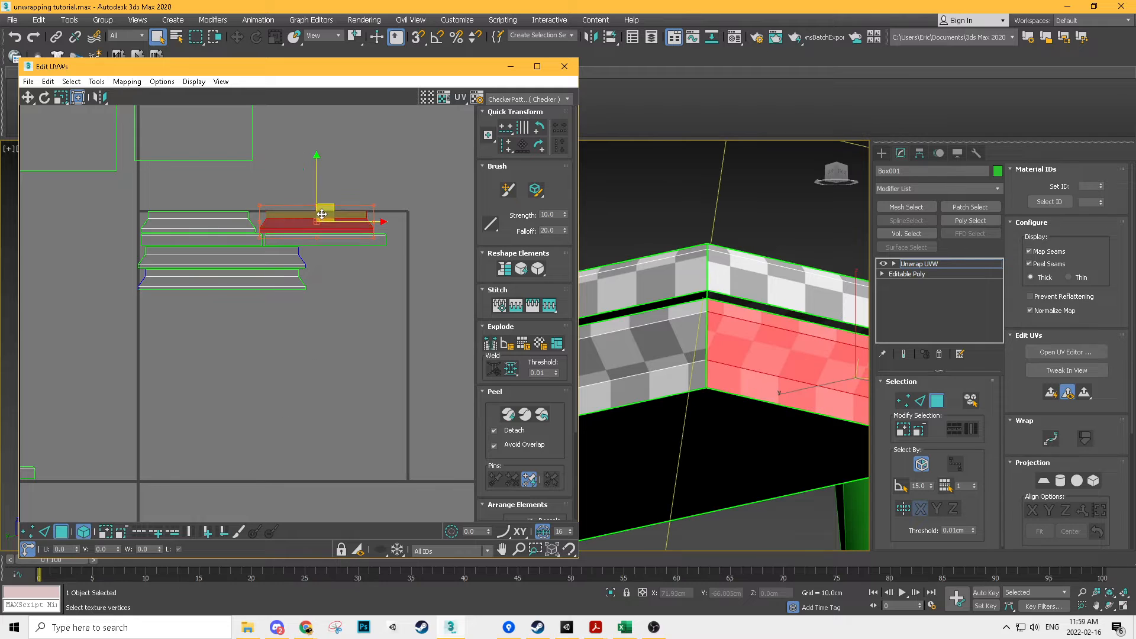
left_click_drag(324, 218, 324, 339)
left_click(189, 224)
left_click_drag(206, 212, 201, 328)
left_click_drag(240, 274, 240, 434)
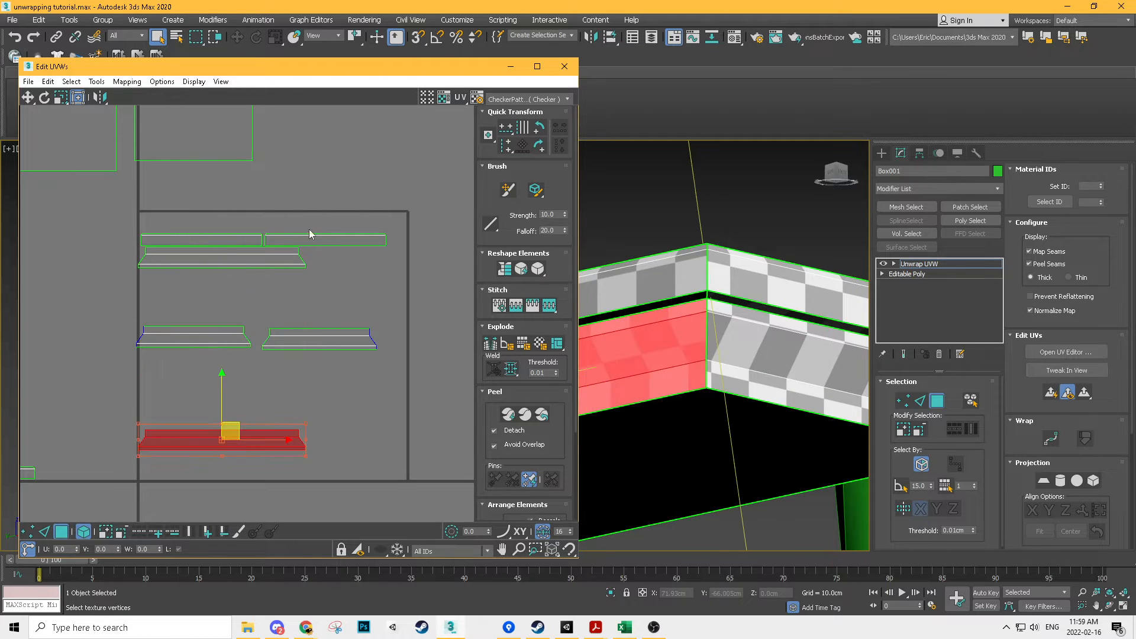
left_click_drag(253, 257, 70, 337)
Step: Select all four tapered side islands together and move them below the UV tile
middle_click_drag(218, 329, 297, 261)
scroll(304, 254, "down", 2)
left_click_drag(383, 212, 177, 414)
middle_click_drag(293, 308, 299, 208)
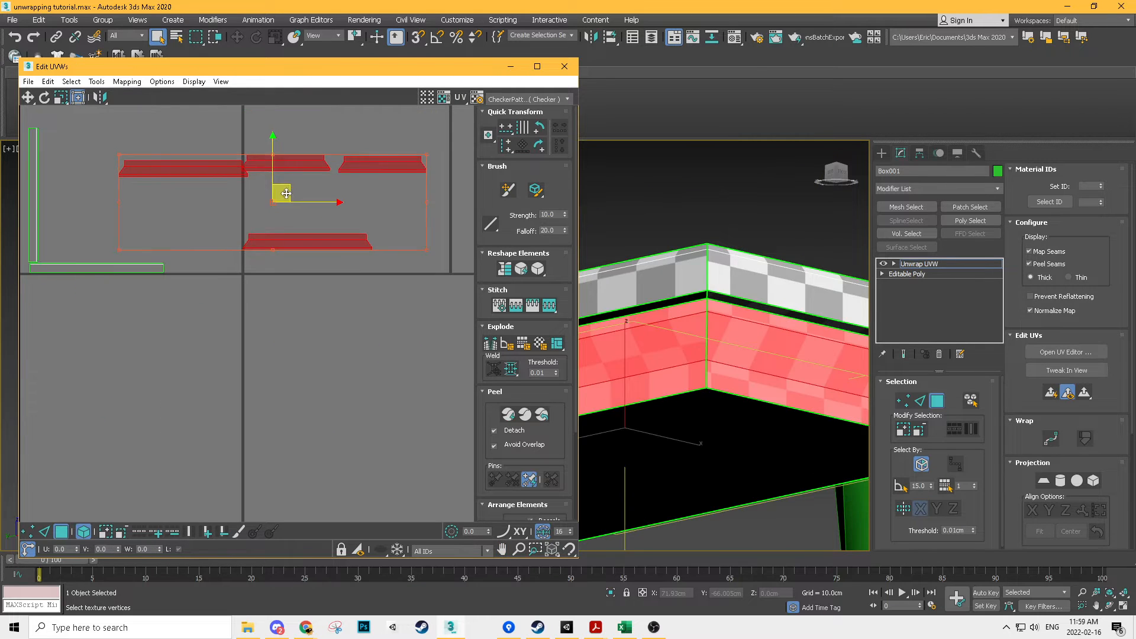
left_click_drag(285, 191, 198, 362)
Step: Spread the slab's four tapered side islands into one separate row below the UV tile
left_click(275, 435)
left_click(238, 408)
left_click_drag(238, 404, 49, 339)
scroll(100, 345, "up", 1)
middle_click_drag(101, 345, 179, 327)
scroll(178, 328, "down", 1)
left_click_drag(120, 324, 46, 312)
left_click_drag(161, 281, 37, 359)
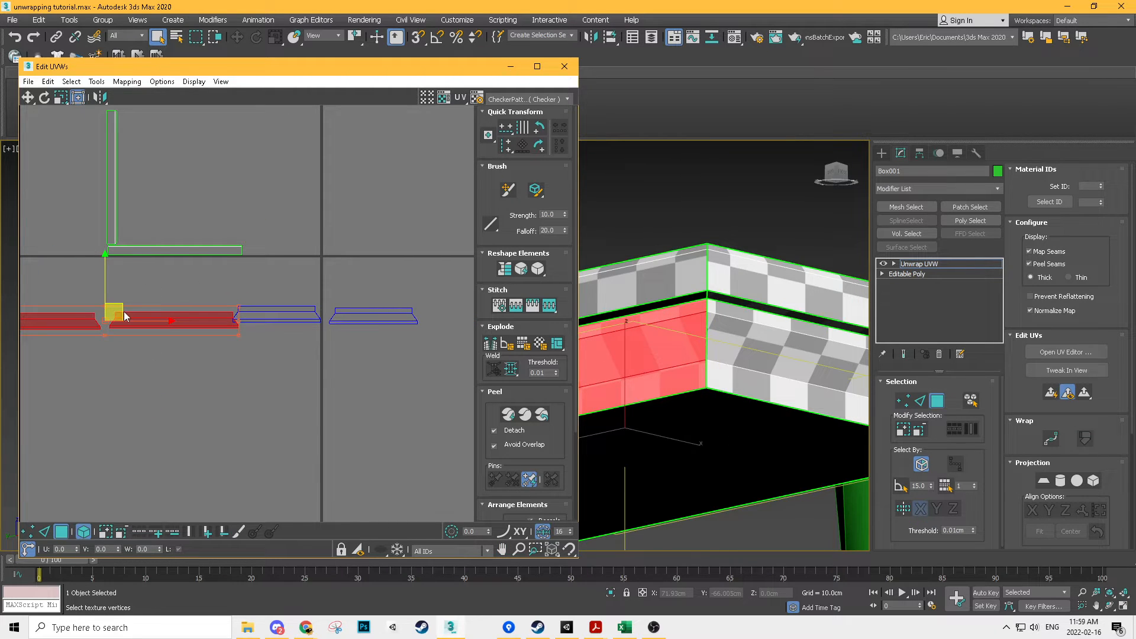
left_click(130, 297)
key("ctrl+z")
left_click_drag(115, 311, 97, 304)
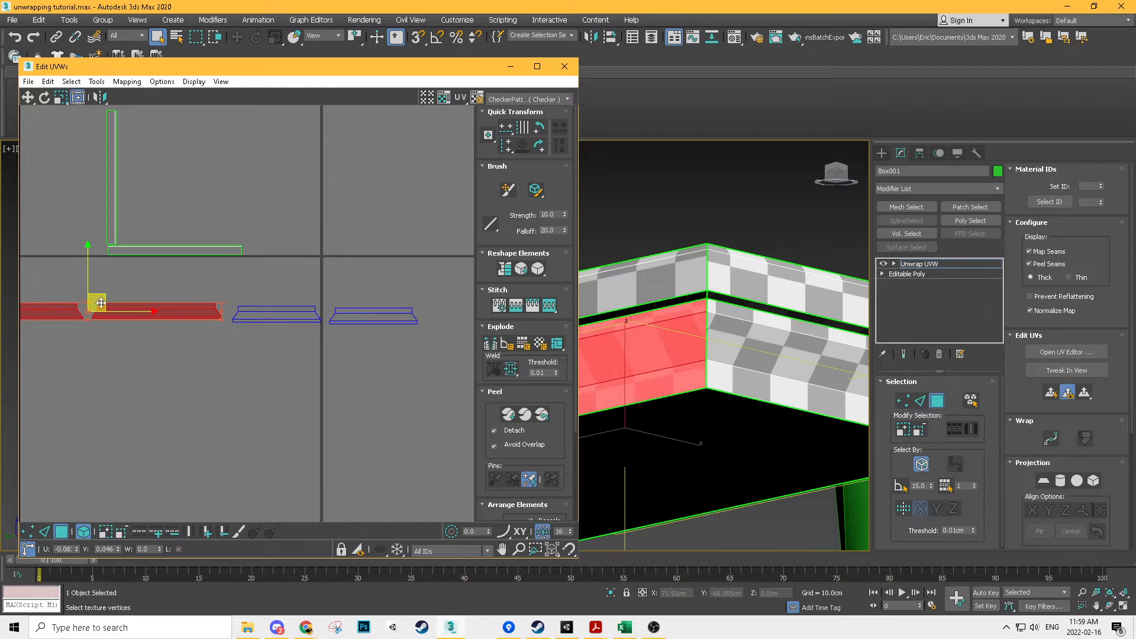
Step: Stitch the narrow ledge strip onto the first tapered island's lower edge with Align Clusters, Scale Clusters and a bias of 0.0
left_click(679, 300)
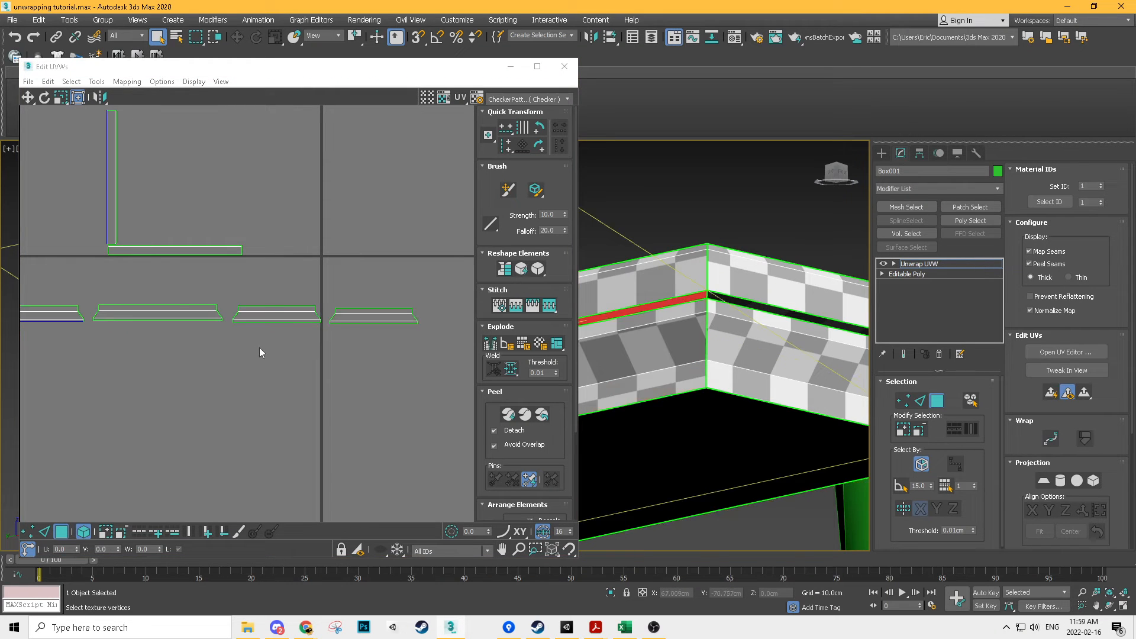
scroll(441, 287, "down", 5)
middle_click_drag(441, 287, 253, 222)
middle_click_drag(80, 214, 176, 222)
scroll(175, 222, "up", 6)
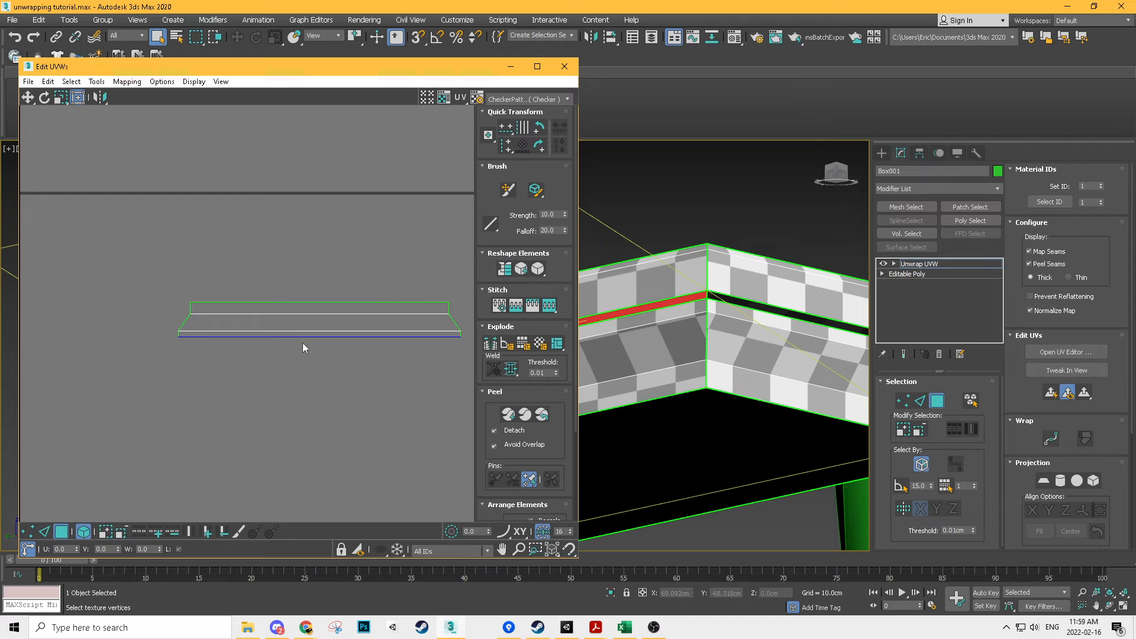
left_click(46, 532)
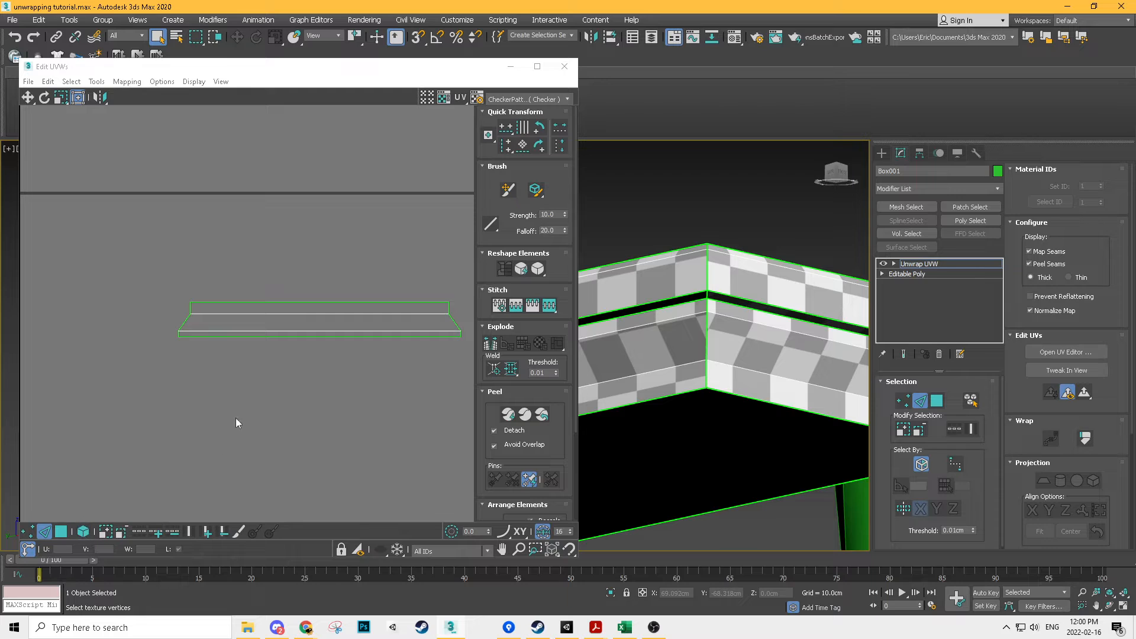
left_click(290, 335)
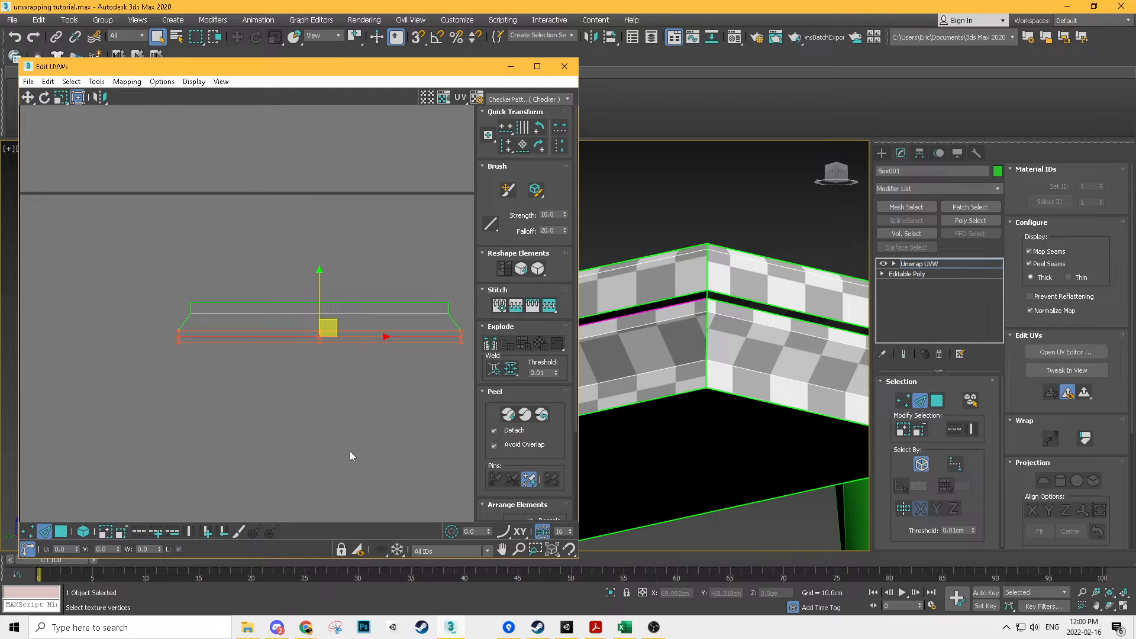
left_click(96, 82)
left_click(150, 216)
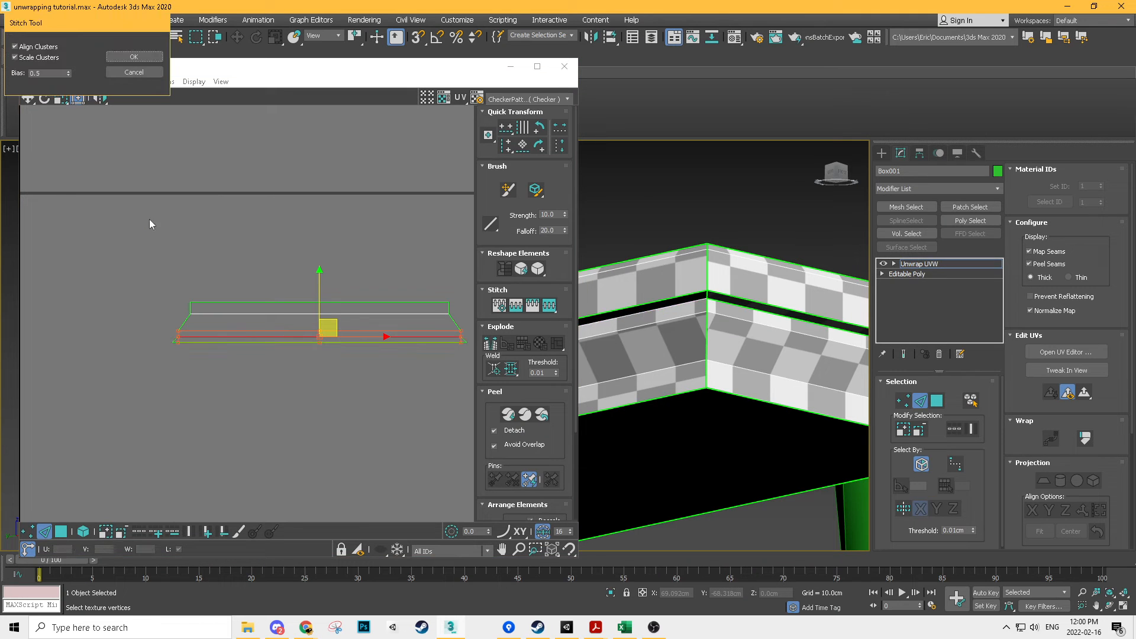
right_click(69, 75)
left_click(151, 58)
Step: Stitch the ledge strip onto the second tapered island's lower edge, toggling Align Clusters off and back on before accepting
scroll(357, 308, "down", 5)
middle_click_drag(312, 302, 173, 319)
scroll(172, 319, "down", 3)
scroll(170, 342, "up", 3)
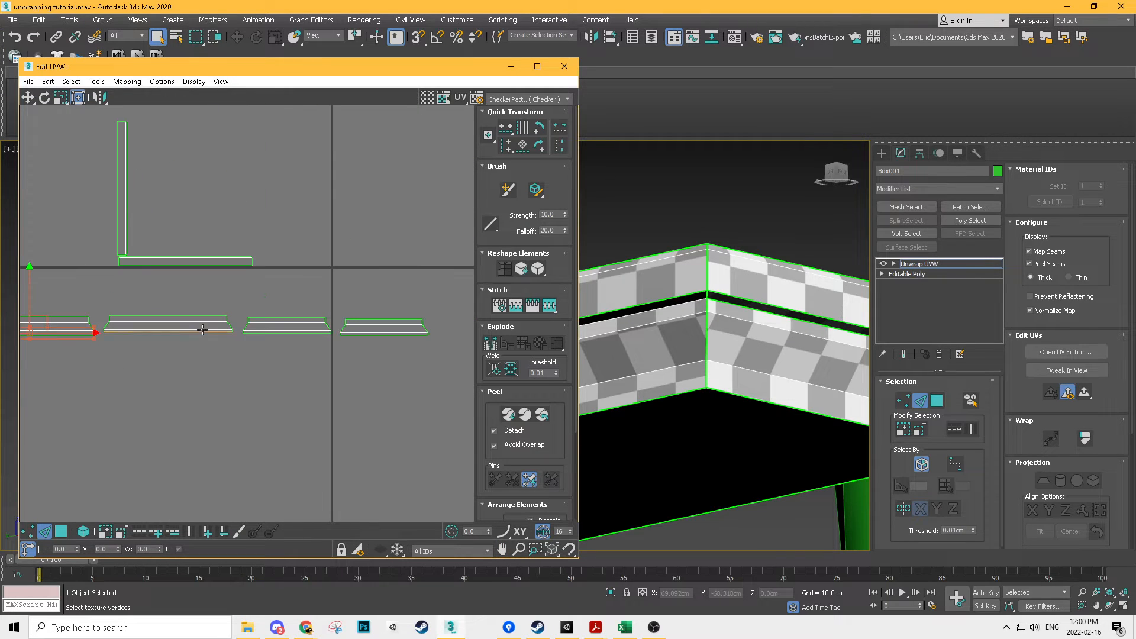
left_click(200, 331)
middle_click_drag(391, 278, 199, 332)
scroll(336, 258, "down", 2)
middle_click_drag(336, 259, 325, 281)
left_click(96, 82)
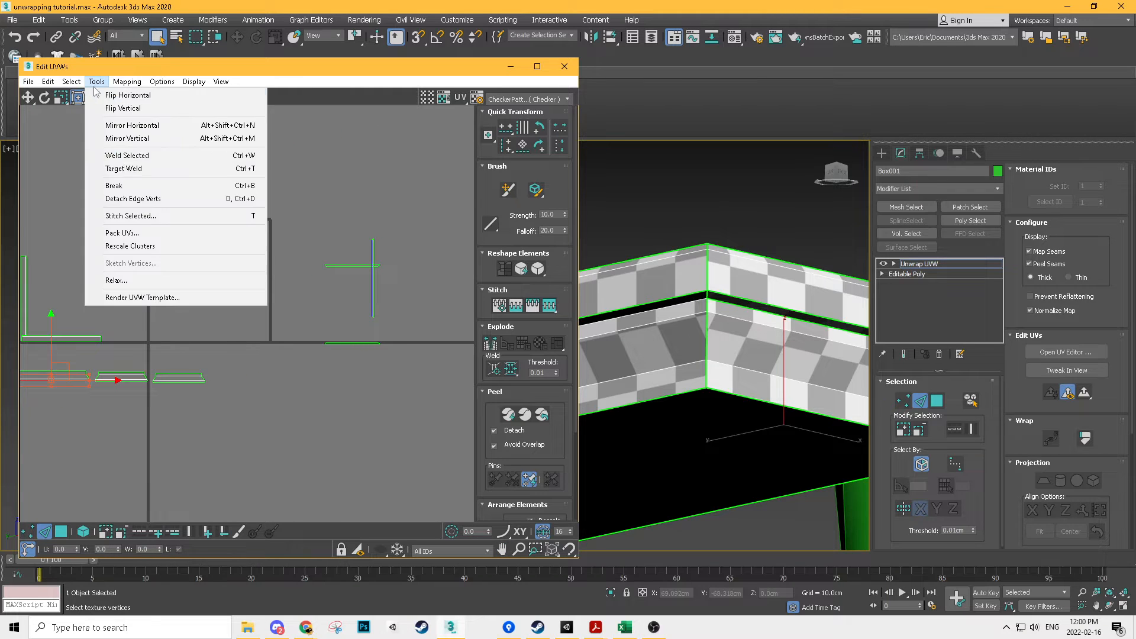
left_click(123, 217)
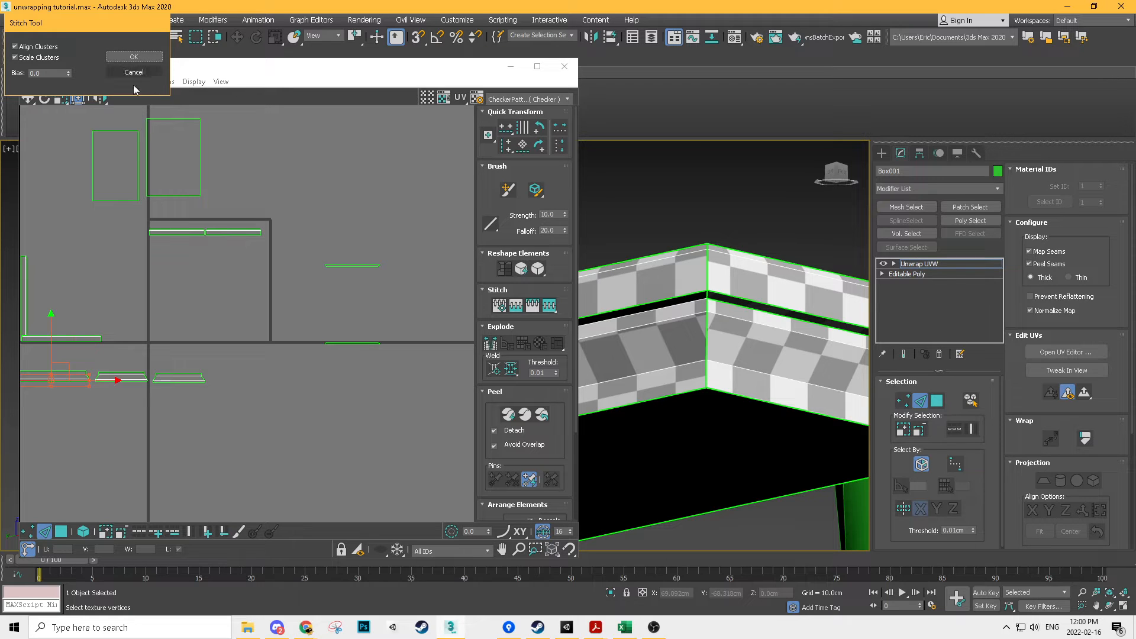
left_click(16, 46)
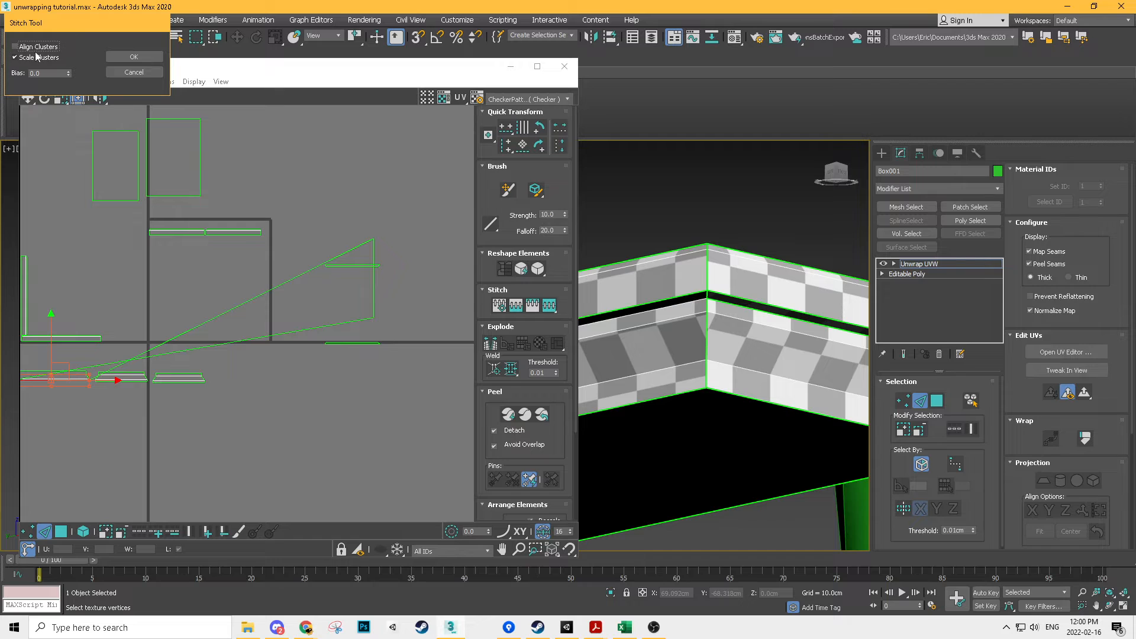
left_click(15, 47)
left_click(133, 59)
Step: Stitch the narrow ledge strips onto the lower edges of the third and fourth tapered islands
scroll(246, 319, "up", 6)
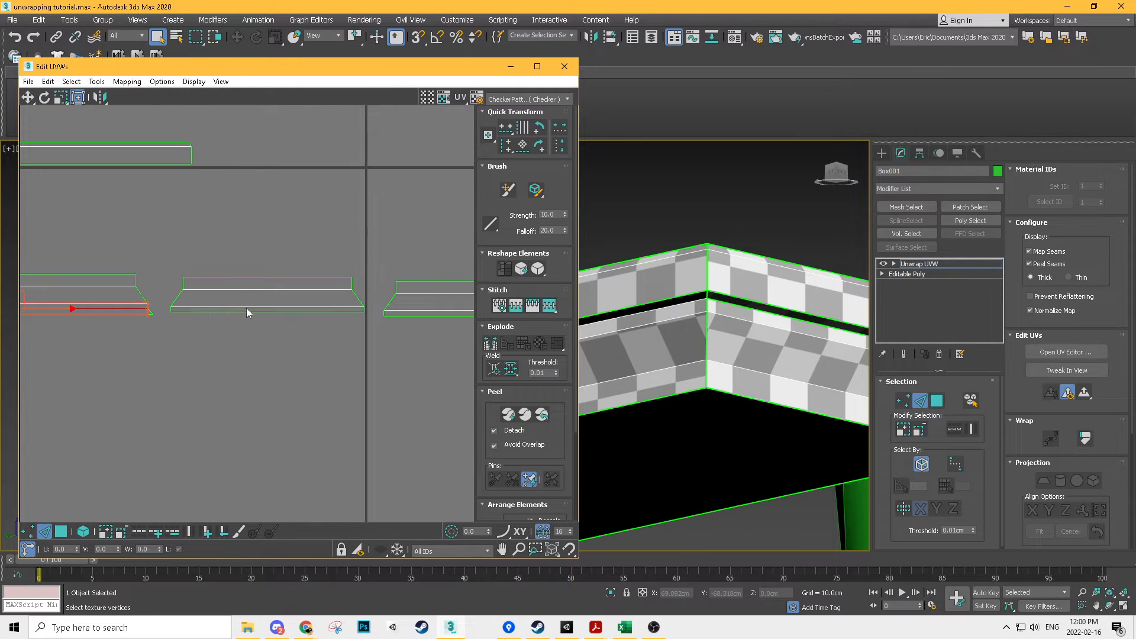
scroll(683, 304, "up", 2)
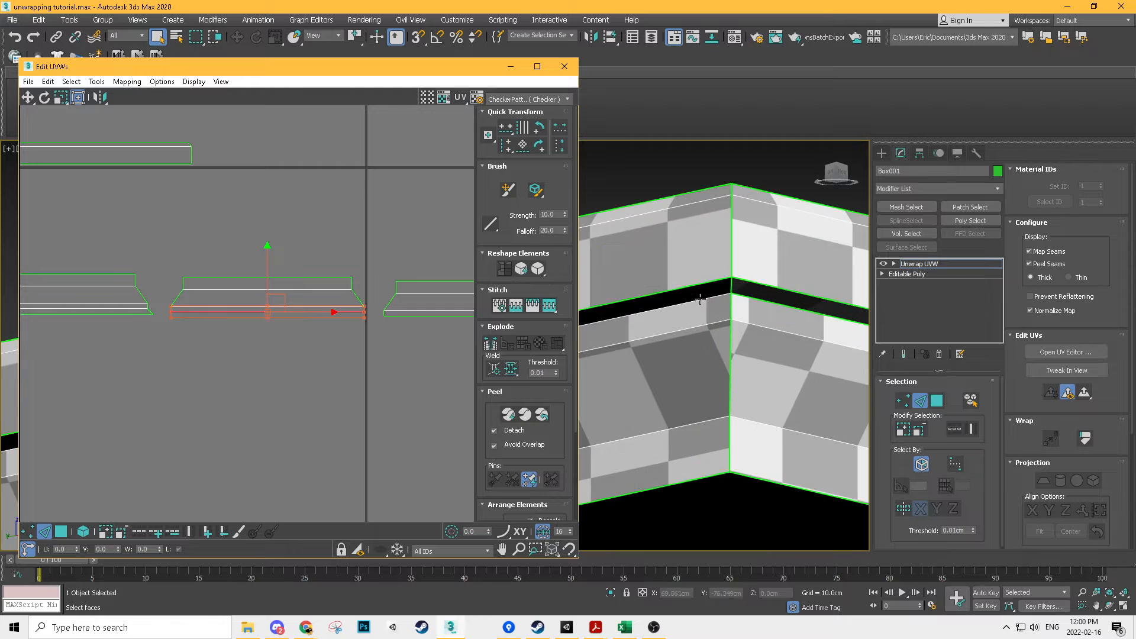
middle_click_drag(409, 358, 229, 354)
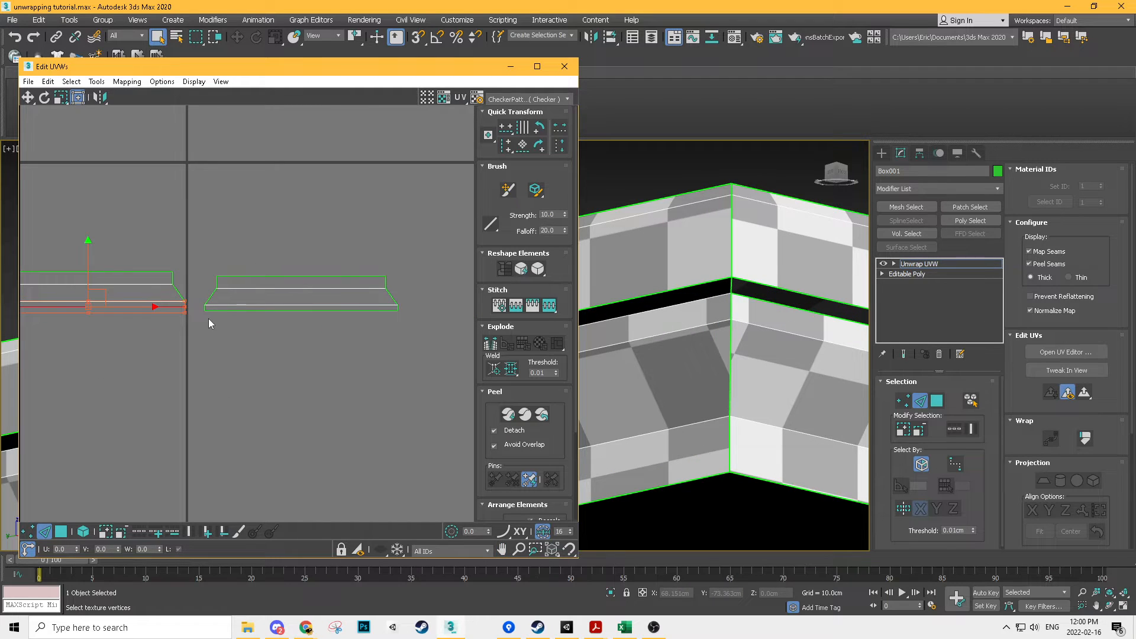
left_click(243, 310)
left_click(507, 414)
Step: Stitch the matching upper rim strips onto the bottom edges of the first and second tapered islands
left_click(185, 365)
key("s")
key("Return")
left_click(290, 362)
key("s")
key("Return")
Step: Stitch the matching upper rim strips onto the bottom edges of the third and fourth tapered islands
middle_click_drag(377, 445, 70, 363)
left_click(337, 286)
key("s")
key("Return")
middle_click_drag(384, 356, 134, 350)
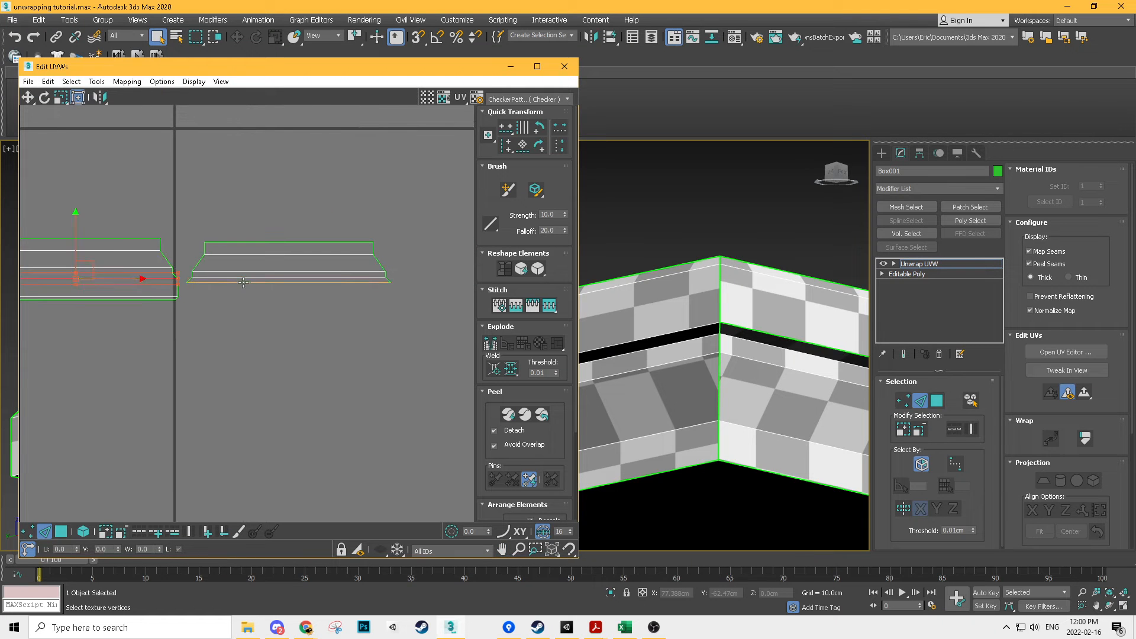
left_click(242, 283)
key("s")
key("Return")
Step: Identify the slab's top-face island and move the underside's rectangular island above it to clear the space around it
middle_click_drag(648, 320, 721, 256, "alt")
middle_click_drag(661, 374, 754, 473, "alt")
middle_click_drag(756, 383, 709, 306, "alt")
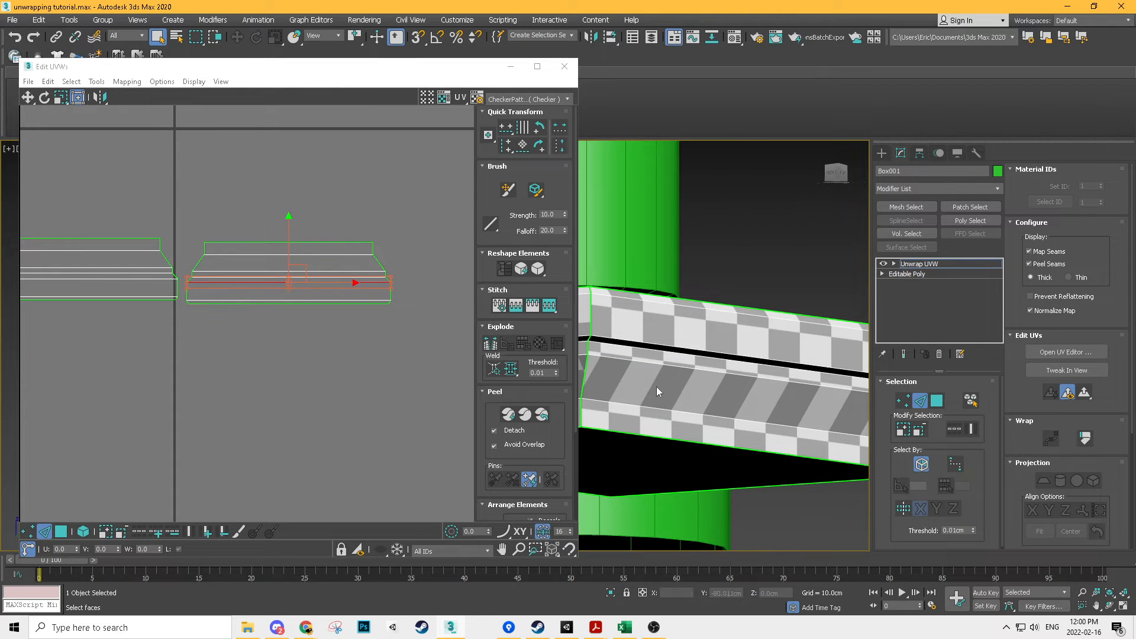
middle_click_drag(595, 371, 651, 305, "alt")
middle_click_drag(629, 436, 778, 407, "alt")
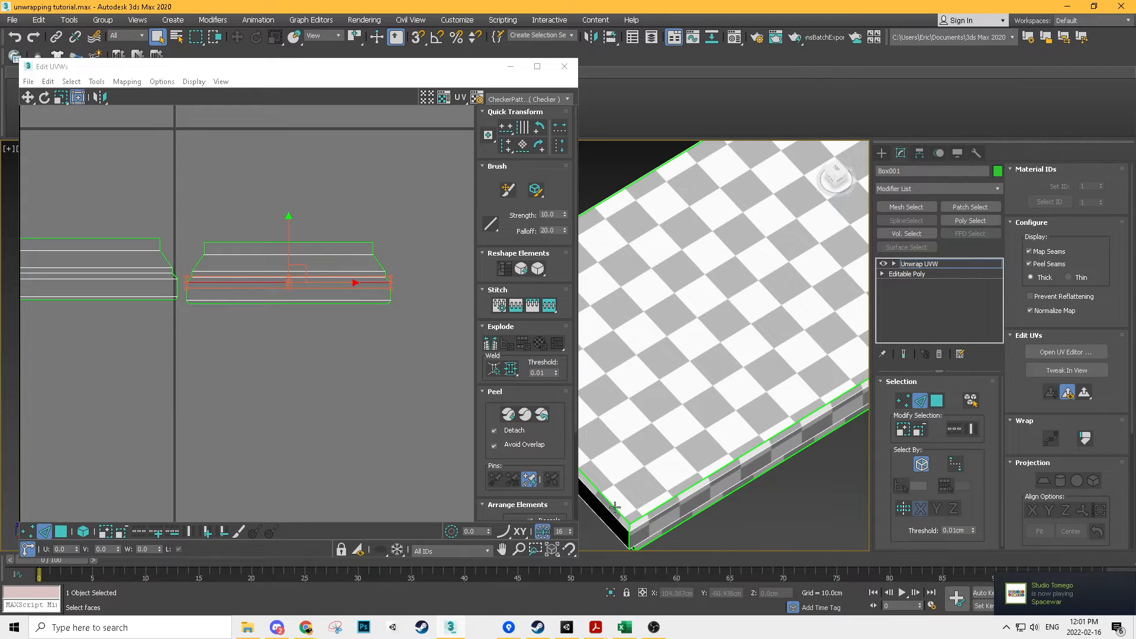
left_click(670, 500)
scroll(137, 248, "down", 4)
middle_click_drag(136, 215, 302, 434)
scroll(269, 233, "down", 1)
scroll(303, 226, "up", 3)
middle_click_drag(406, 217, 304, 260)
middle_click_drag(684, 301, 739, 337, "alt")
left_click(352, 313)
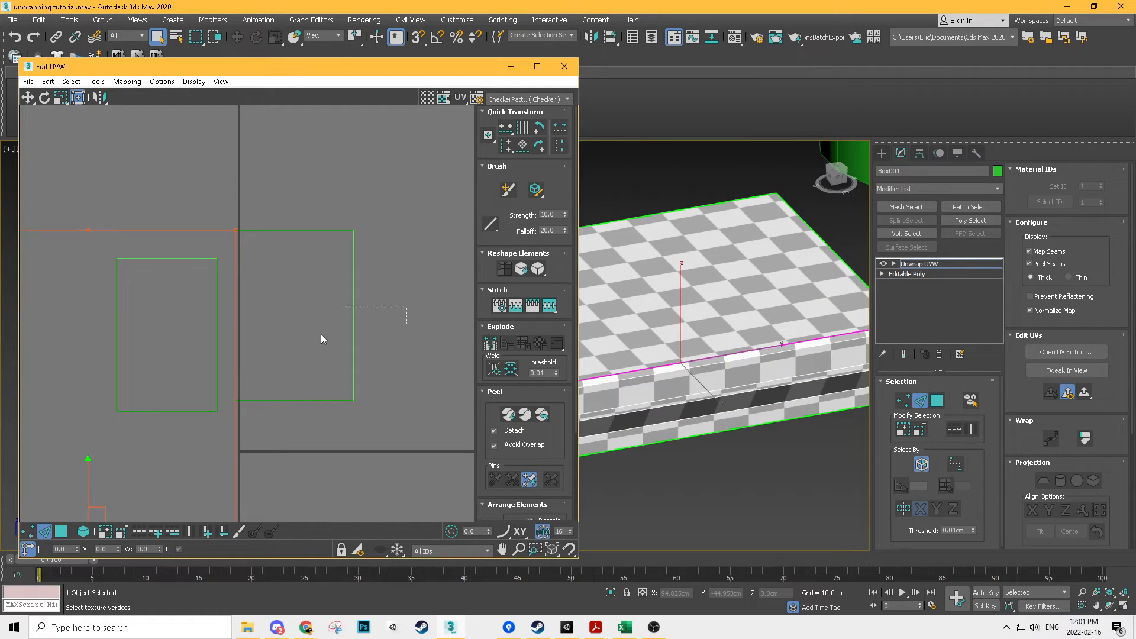
left_click_drag(222, 240, 84, 455)
scroll(193, 347, "down", 3)
left_click_drag(187, 329, 311, 131)
Step: Stitch the matching side islands onto both long edges of the slab's top-face island
left_click(287, 328)
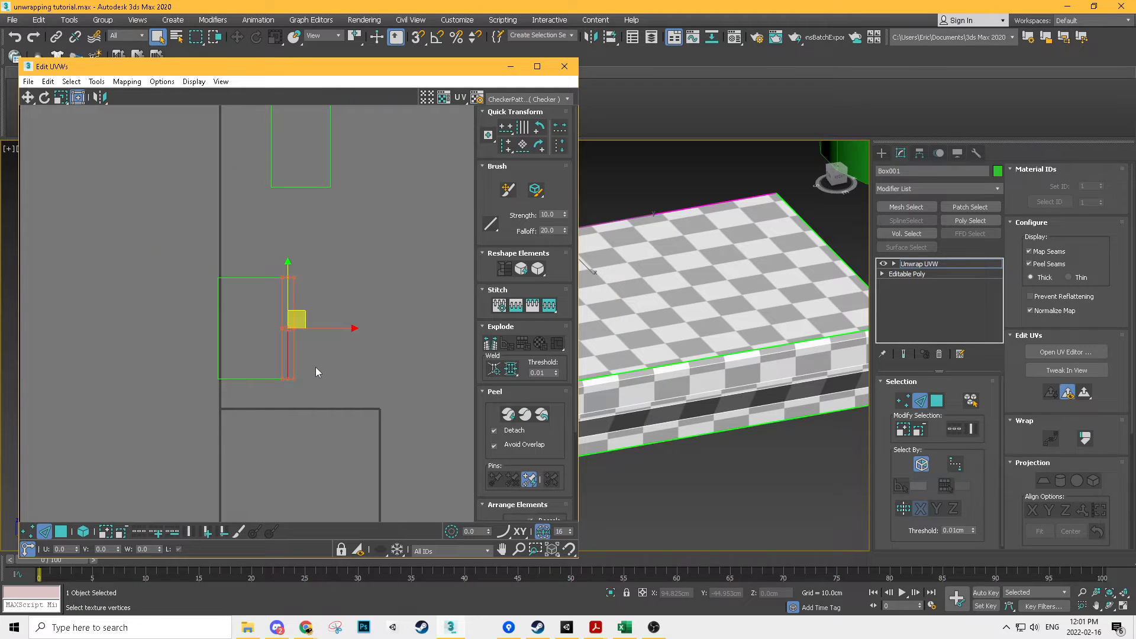
scroll(314, 367, "up", 2)
key("ctrl+shift+s")
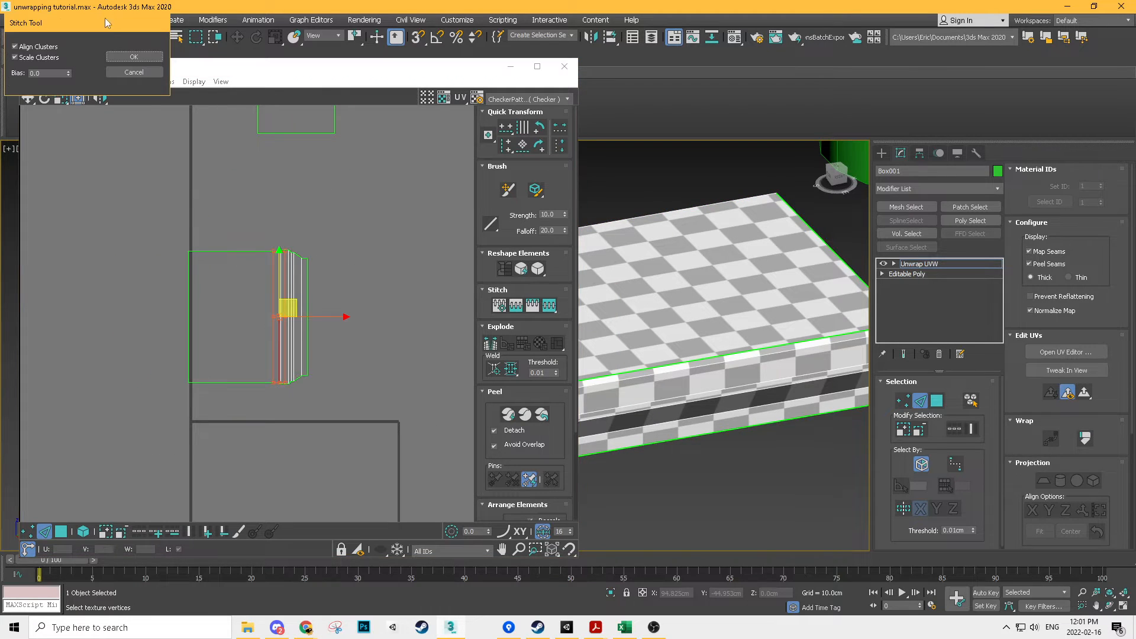
left_click(121, 59)
left_click(189, 292)
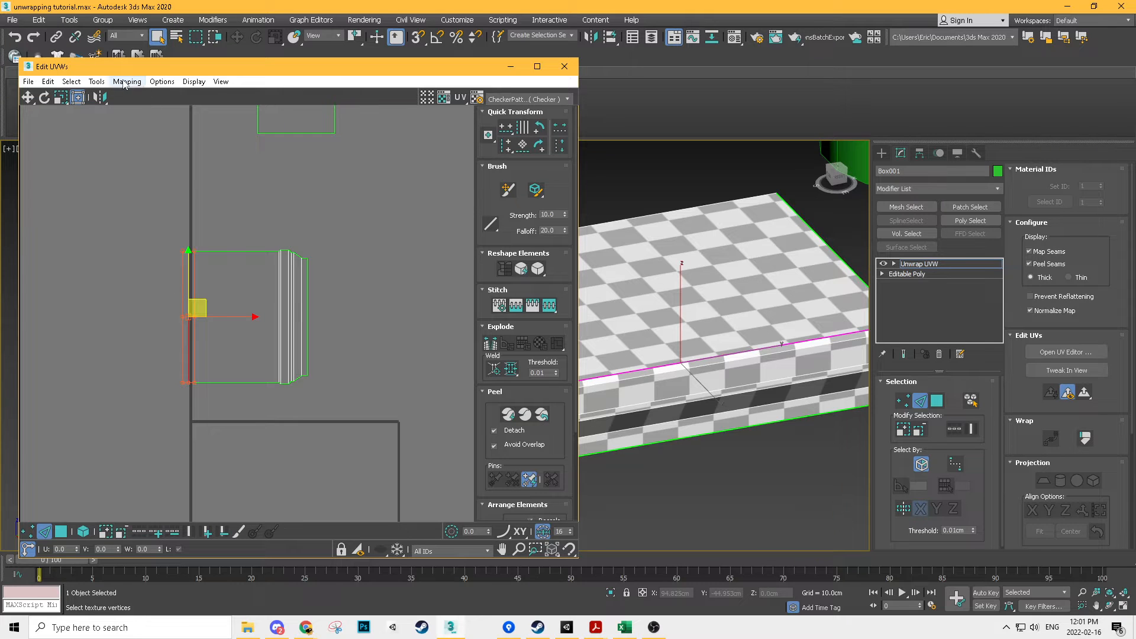
left_click(97, 81)
left_click(118, 217)
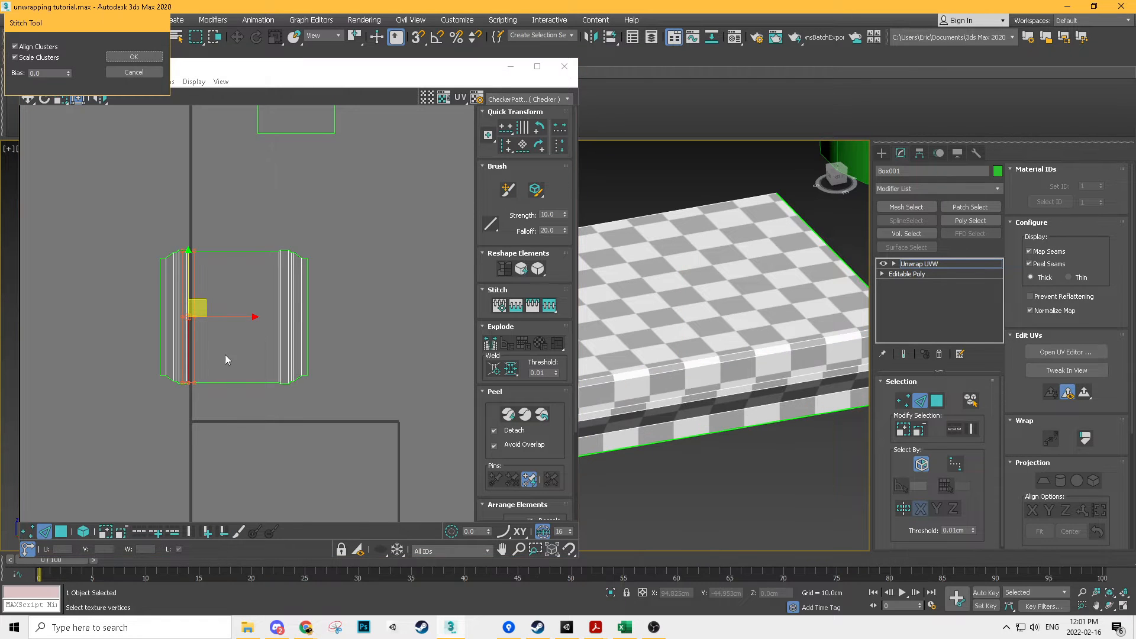
key("Return")
Step: Stitch the remaining two side islands onto the short edges of the top-face island
left_click_drag(229, 430, 234, 366)
key("s")
key("Return")
left_click_drag(235, 210, 234, 256)
key("s")
key("Return")
Step: Stitch the underside's rectangular island onto the outer edge of the right-hand side strip and check the slab's checker pattern
middle_click_drag(334, 175, 329, 275)
left_click_drag(359, 161, 133, 238)
left_click(303, 431)
key("s")
key("Return")
left_click(439, 419)
key("z")
middle_click_drag(784, 330, 741, 300, "alt")
mouse_move(765, 388)
middle_mouse_down("alt")
mouse_move(651, 405)
mouse_move(737, 439)
mouse_move(665, 382)
mouse_move(827, 399)
mouse_move(769, 399)
mouse_move(749, 356)
mouse_move(793, 400)
mouse_move(734, 412)
mouse_move(765, 395)
middle_mouse_up("alt")
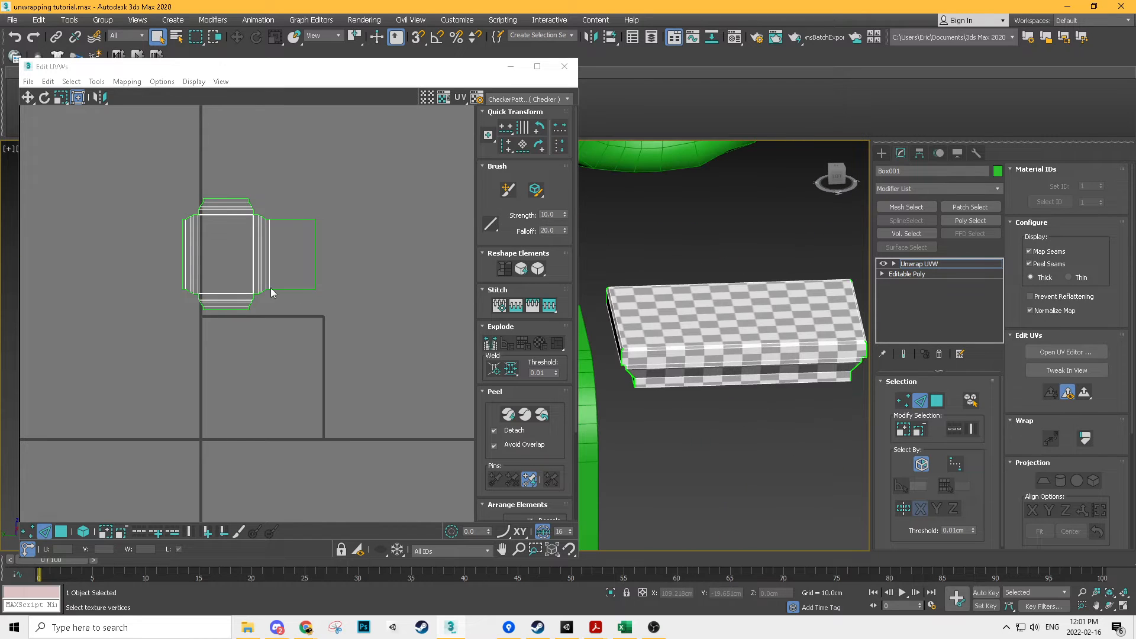
Step: Select the slab's whole stitched shell and move it over the UV tile, lining it up with the tile's lower-left corner
left_click_drag(378, 140, 137, 362)
scroll(253, 251, "up", 3)
left_click_drag(254, 242, 287, 492)
middle_click_drag(288, 492, 338, 226)
scroll(339, 226, "up", 2)
left_click_drag(342, 254, 340, 194)
scroll(339, 194, "down", 2)
middle_click_drag(339, 194, 242, 310)
scroll(535, 422, "down", 2)
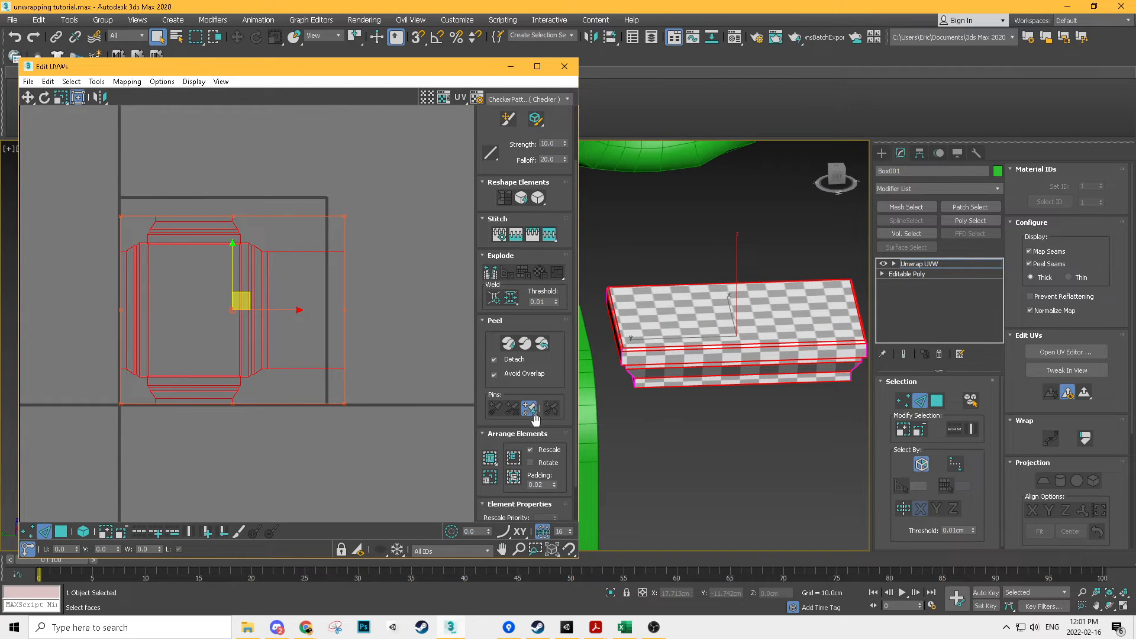
Step: Select all of the slab's faces and pack the shell to fit inside the UV tile
left_click(62, 530)
left_click_drag(381, 189, 226, 469)
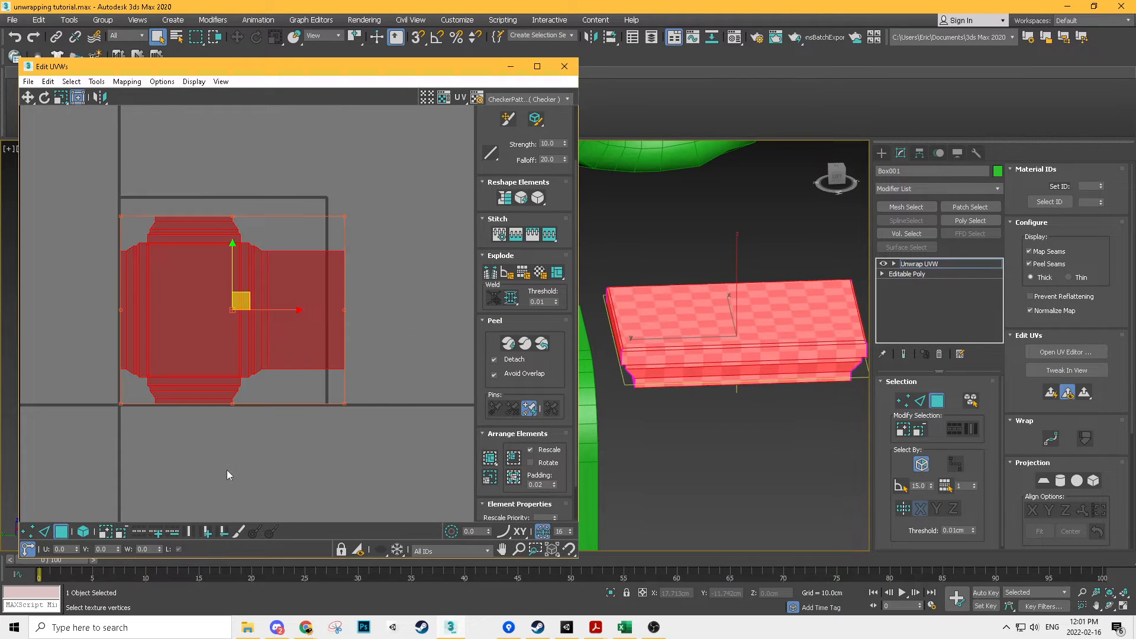
scroll(550, 410, "down", 2)
left_click(515, 437)
left_click(450, 270)
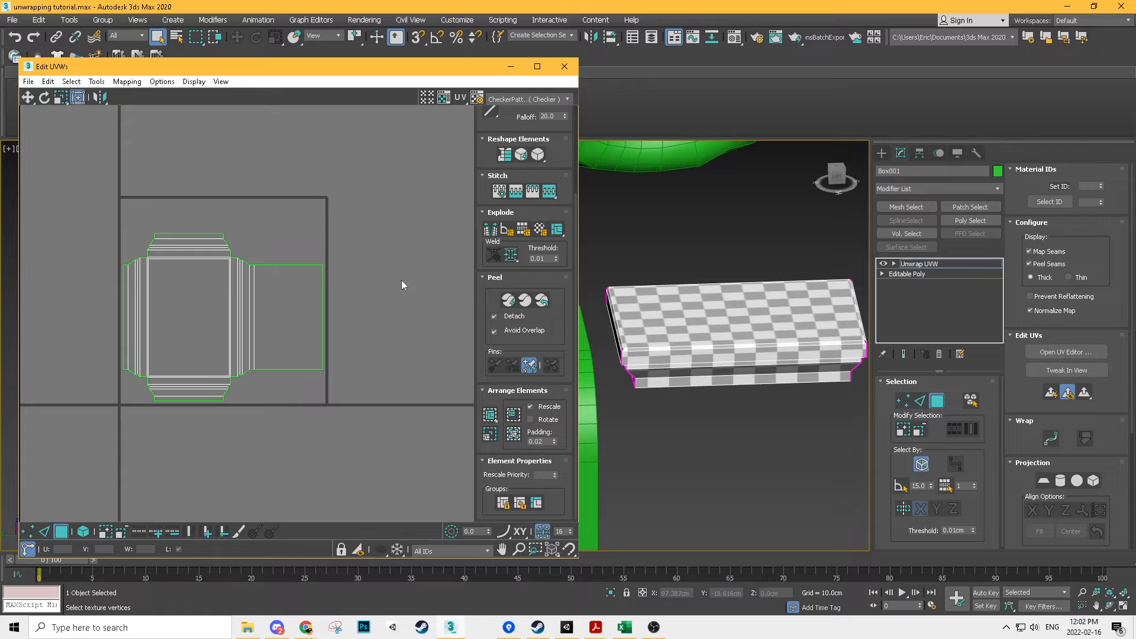
Step: Convert the unwrapped slab to an Editable Poly
middle_click_drag(677, 349, 676, 364, "alt")
right_click(675, 365)
mouse_move(750, 470)
left_click(831, 493)
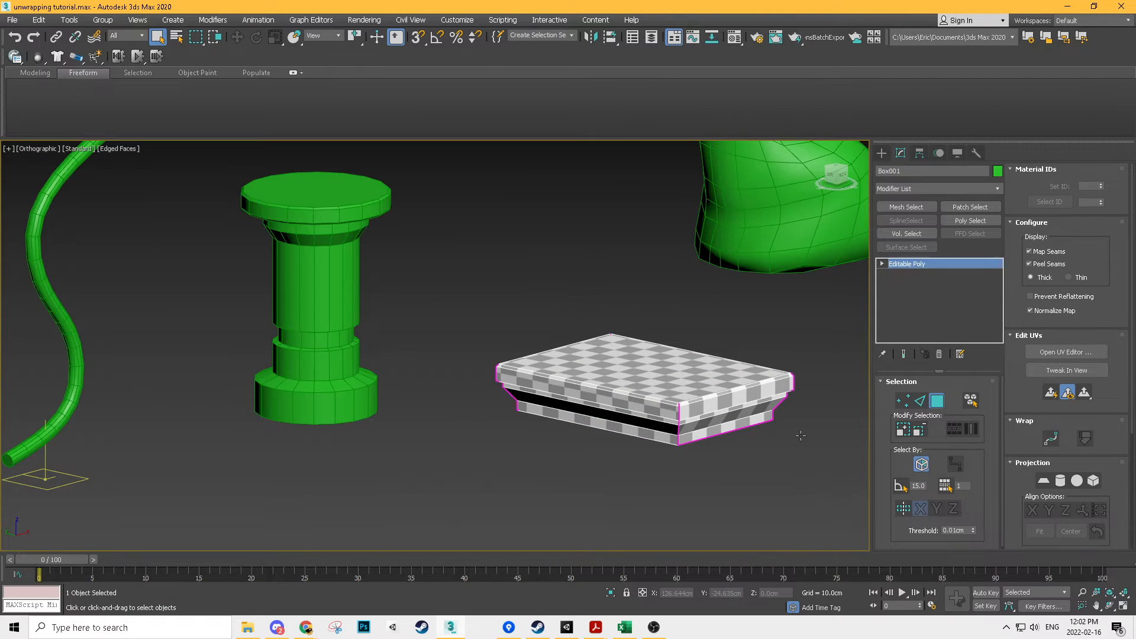
Step: Examine the two rounded organic meshes, the low dome and the tall boot-like shape, from several angles
scroll(773, 402, "down", 4)
scroll(772, 404, "down", 2)
middle_click_drag(772, 404, 444, 421, "alt")
scroll(619, 387, "up", 2)
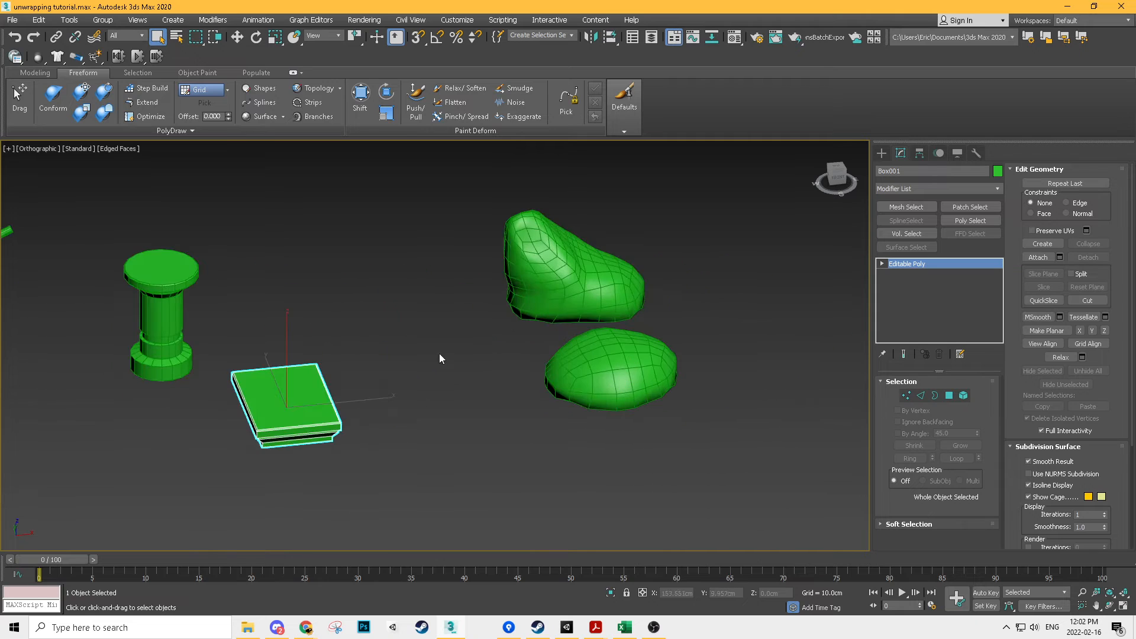
mouse_move(631, 395)
middle_mouse_down("alt")
mouse_move(615, 453)
mouse_move(641, 405)
middle_mouse_up("alt")
scroll(615, 452, "up", 2)
middle_click_drag(640, 405, 623, 338)
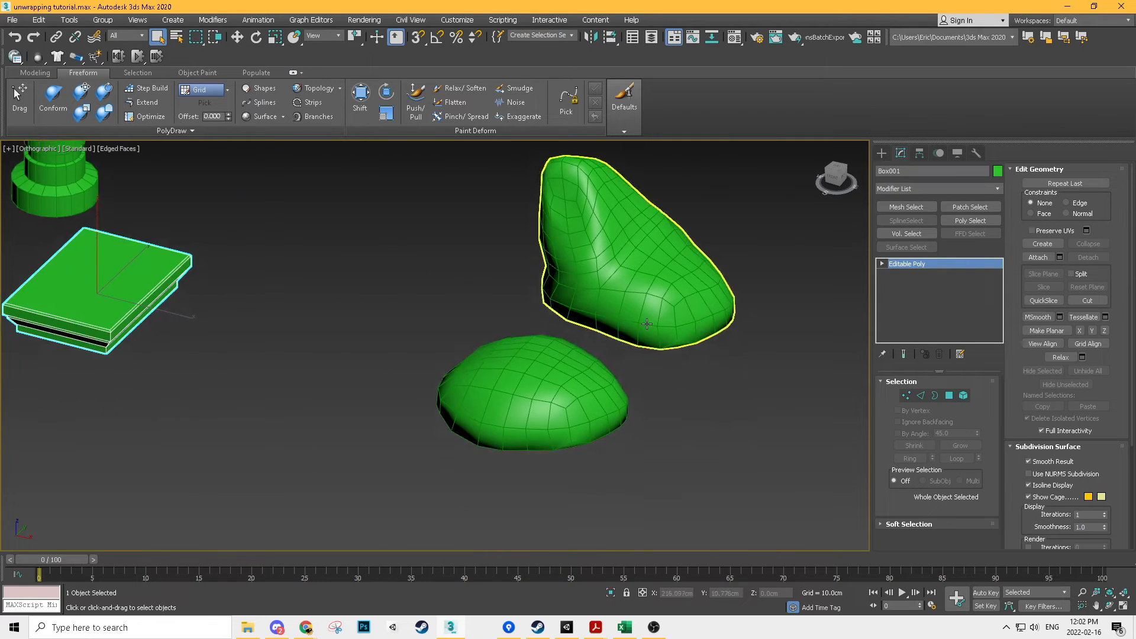
scroll(623, 338, "up", 2)
left_click(577, 411)
middle_click_drag(577, 411, 697, 446, "alt")
left_click(748, 325)
scroll(631, 390, "down", 2)
middle_click_drag(630, 390, 580, 371, "alt")
scroll(533, 373, "up", 1)
scroll(622, 372, "up", 4)
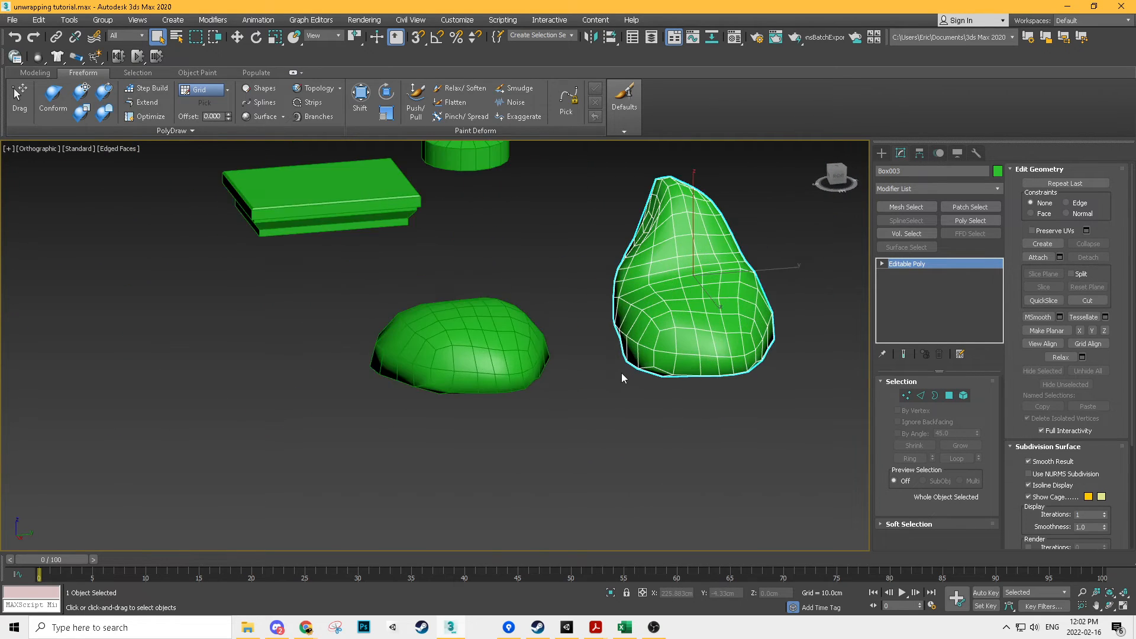
middle_click_drag(510, 314, 736, 353, "alt")
scroll(638, 323, "down", 3)
scroll(736, 352, "up", 3)
scroll(736, 352, "up", 2)
middle_click_drag(796, 406, 659, 410, "alt")
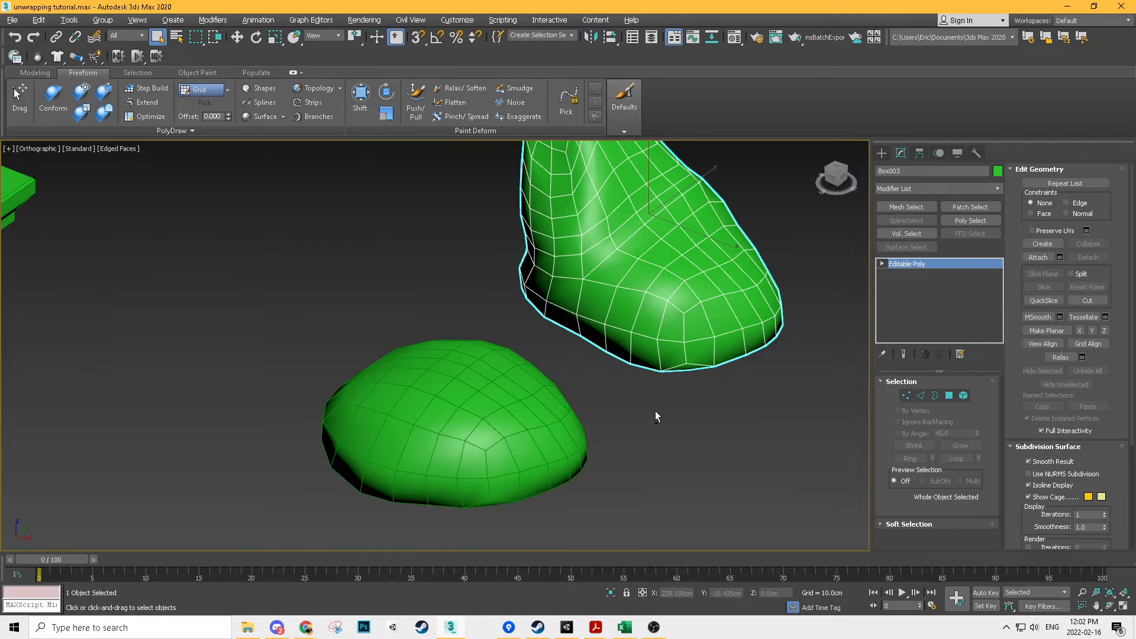
scroll(483, 425, "down", 3)
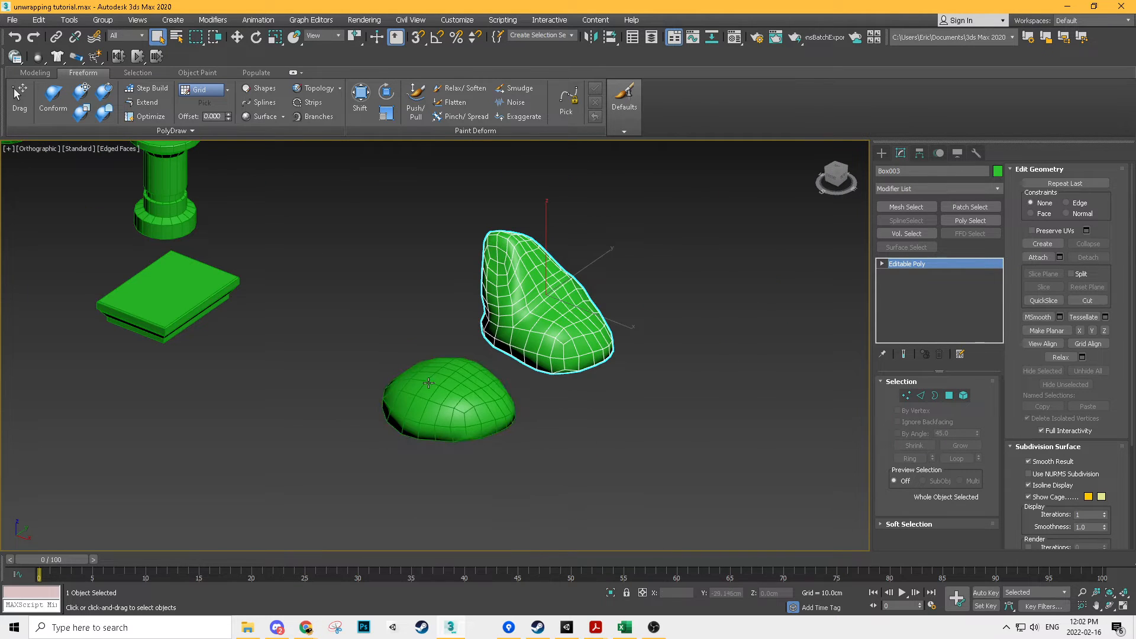
Step: Select the low dome-shaped mesh and add an Unwrap UVW modifier to it
left_click(439, 414)
scroll(439, 414, "up", 3)
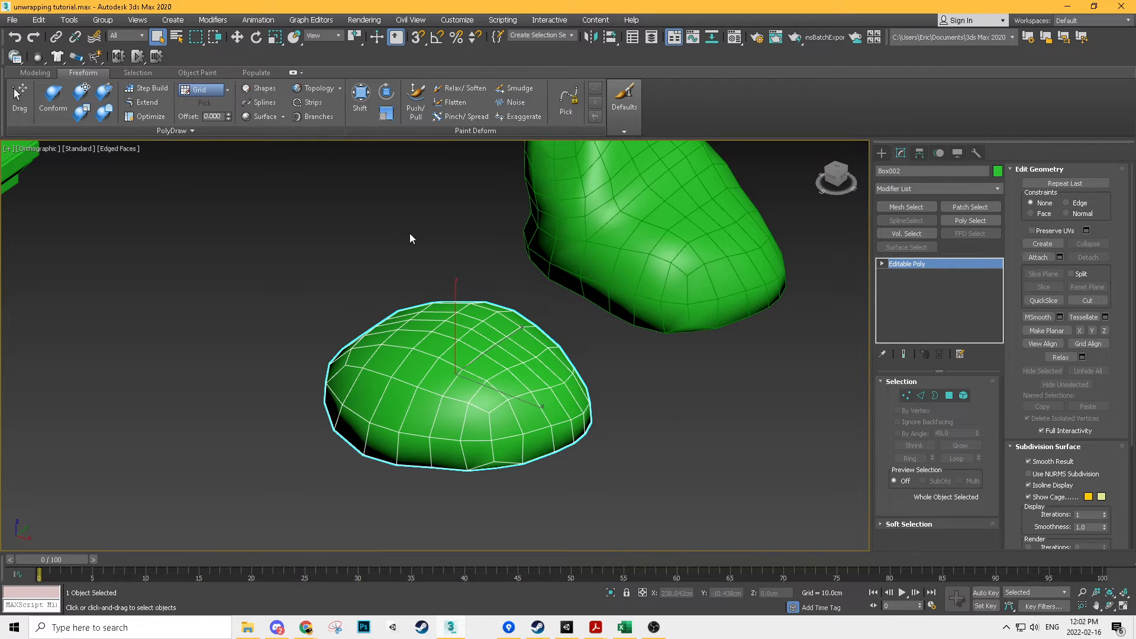
key("u")
left_click(1063, 355)
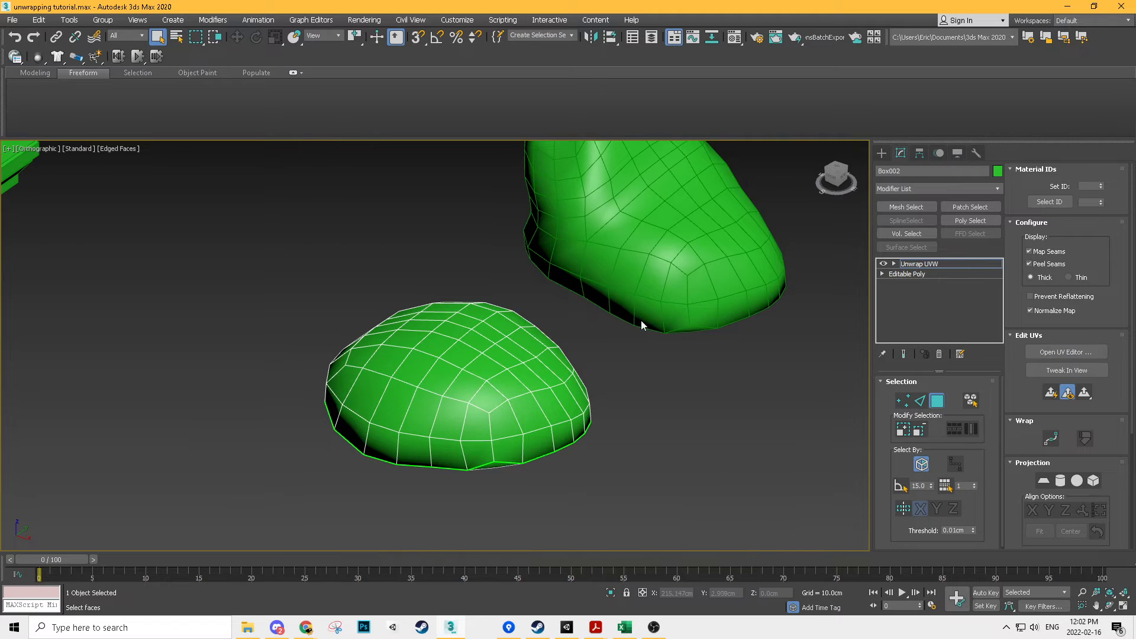
middle_click_drag(641, 310, 560, 478)
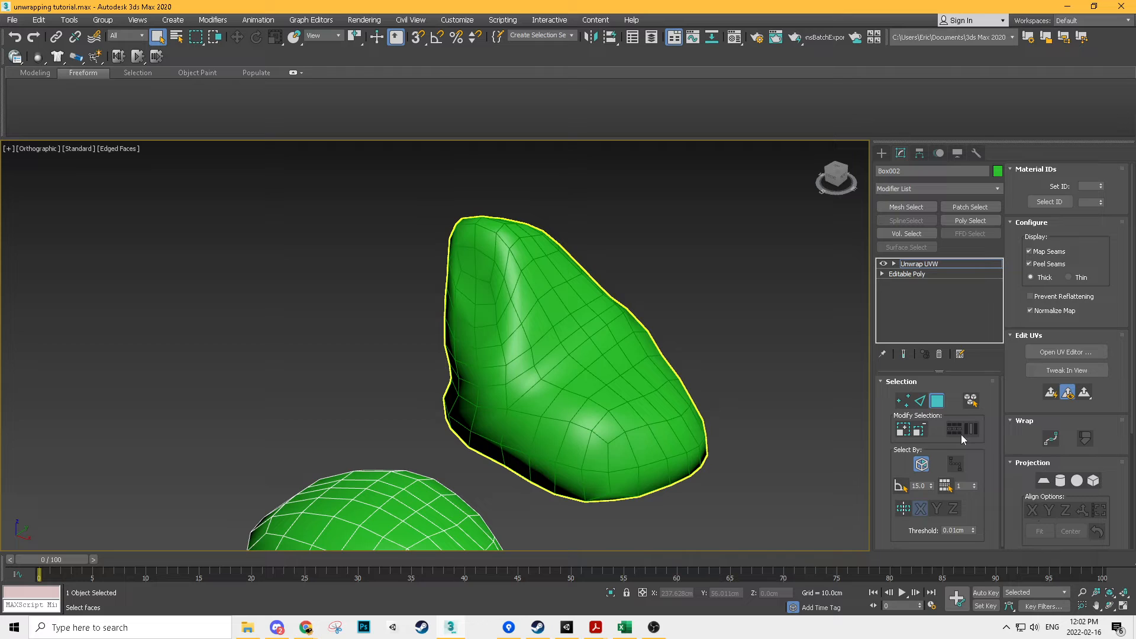
Step: Select all of the dome's faces, apply planar mapping to them and bring up the UV editor beside the model
key("ctrl+a")
left_click(1042, 481)
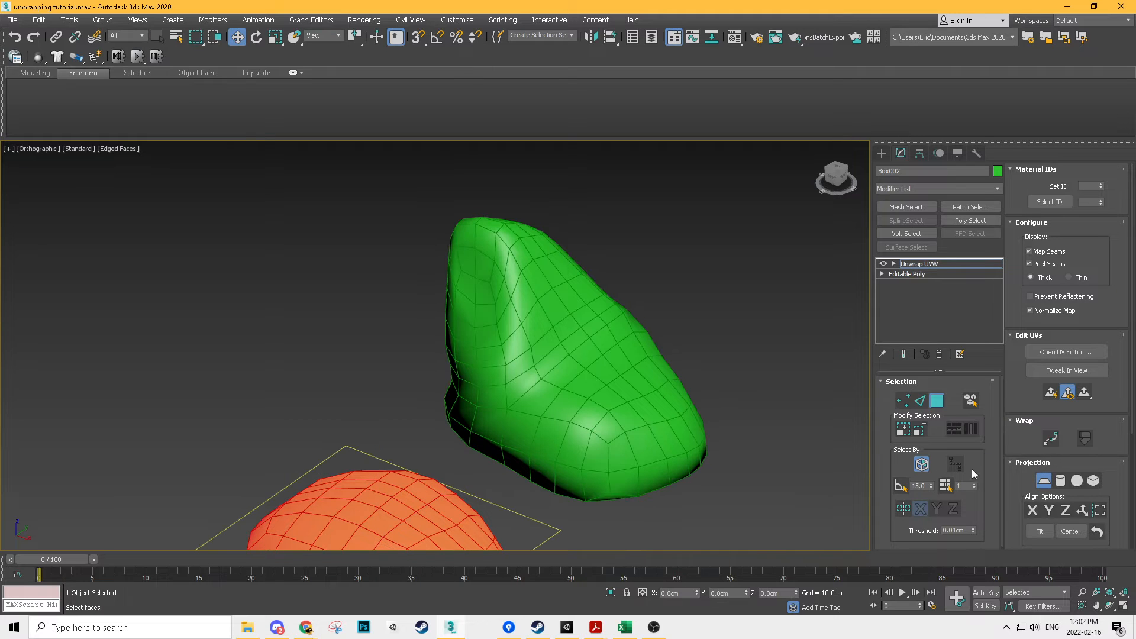
left_click_drag(0, 148, 246, 75)
scroll(828, 303, "down", 3)
middle_click_drag(828, 302, 768, 331)
Step: Show the CheckerPattern texture on the dome for checking its UVs
left_click(506, 102)
left_click(507, 123)
left_click(506, 104)
left_click(506, 119)
middle_click_drag(745, 465, 852, 313)
scroll(744, 376, "up", 5)
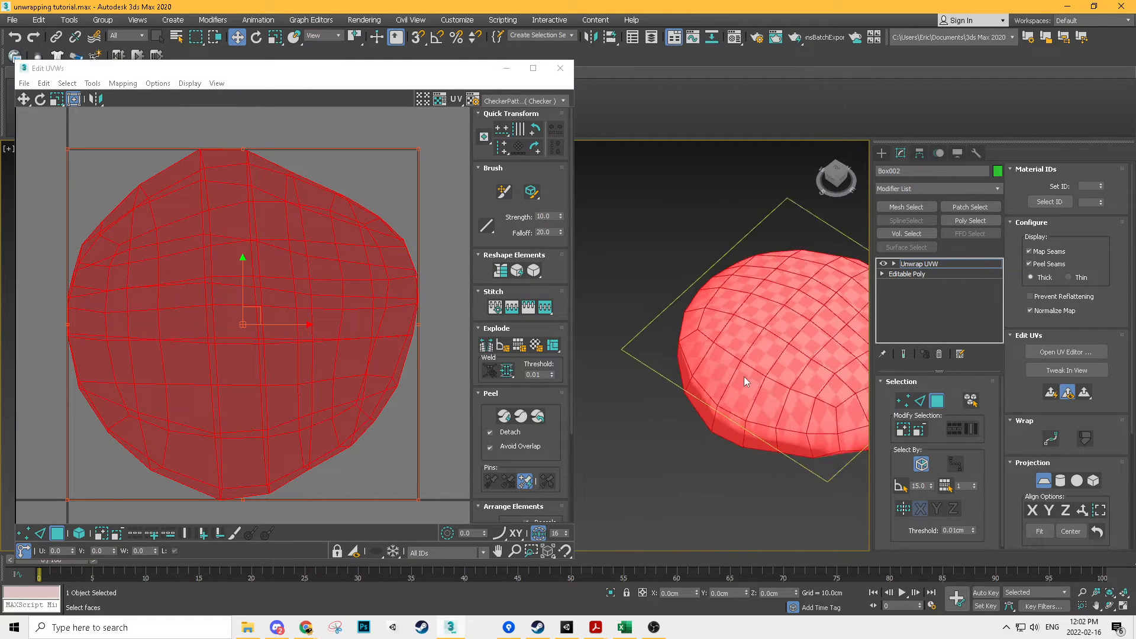
Step: Examine the planar-mapped checker pattern on the dome's top and sides from several angles
scroll(864, 470, "down", 4)
middle_click_drag(864, 470, 710, 449)
scroll(768, 337, "down", 1)
middle_click_drag(781, 343, 738, 451)
middle_click_drag(738, 451, 711, 402, "alt")
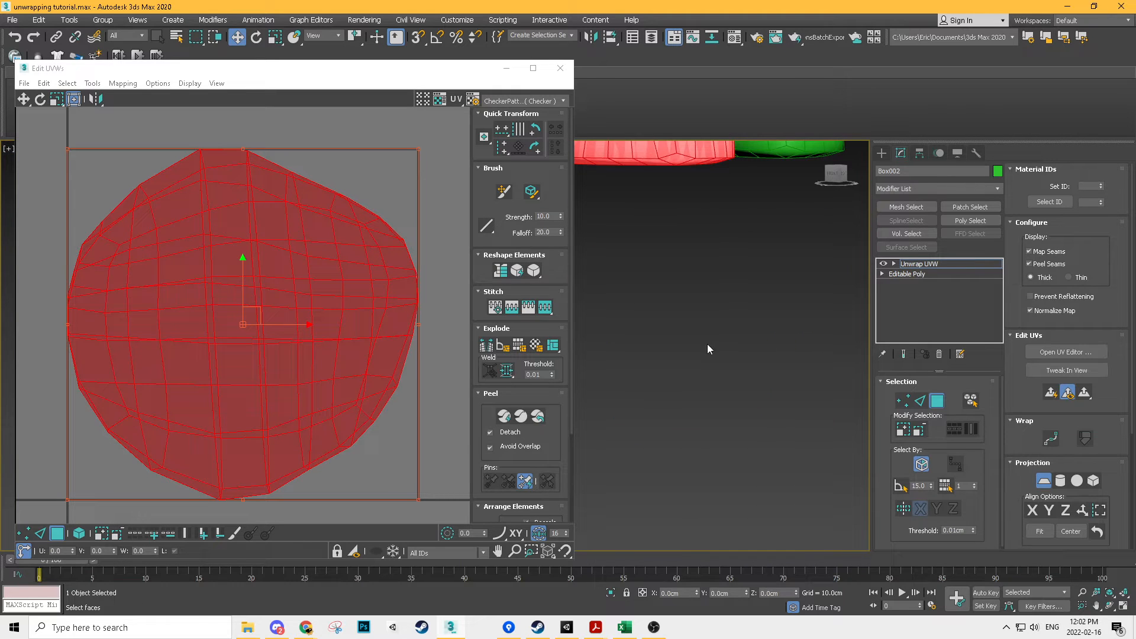
key("z")
middle_click_drag(708, 343, 759, 354)
scroll(751, 353, "down", 5)
middle_click_drag(671, 356, 674, 321, "alt")
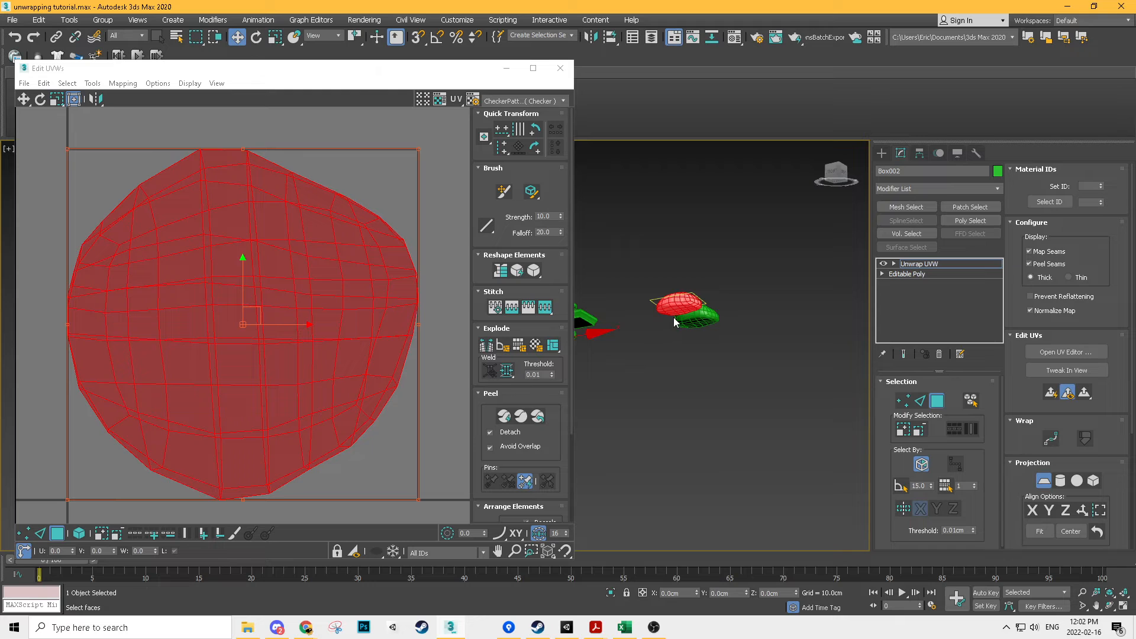
scroll(674, 322, "up", 2)
key("f")
key("z")
middle_click_drag(625, 351, 781, 248)
mouse_move(781, 247)
middle_mouse_down("alt")
mouse_move(714, 340)
mouse_move(649, 397)
mouse_move(764, 241)
middle_mouse_up("alt")
scroll(764, 241, "up", 3)
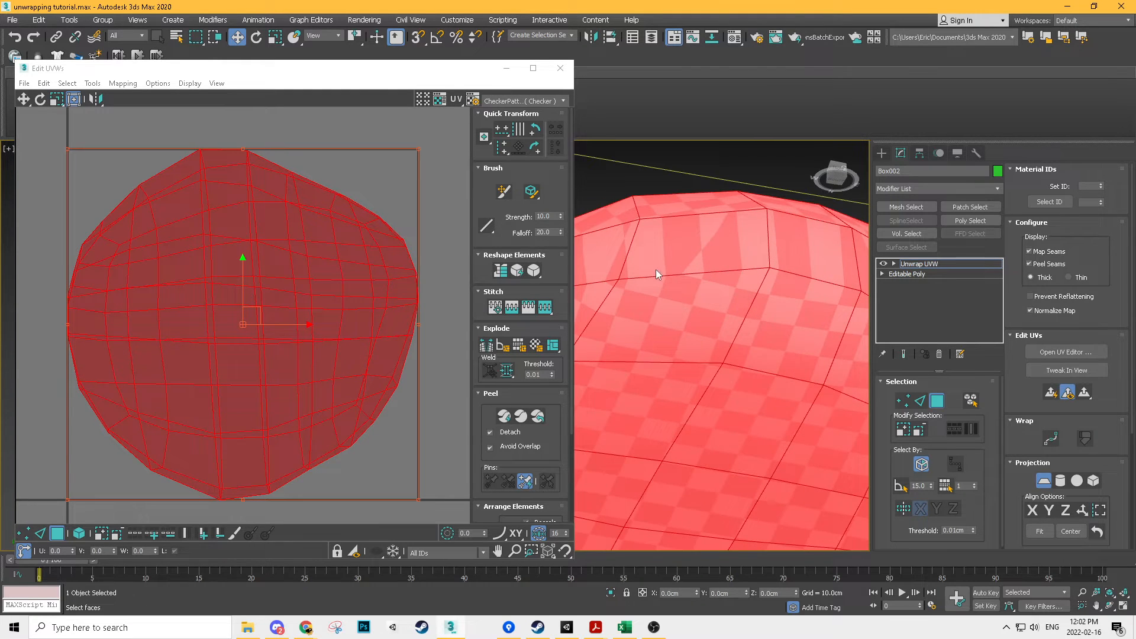
scroll(704, 239, "down", 5)
middle_click_drag(747, 396, 650, 384, "alt")
scroll(675, 371, "up", 3)
middle_click_drag(672, 480, 747, 390)
scroll(747, 390, "up", 3)
middle_click_drag(769, 328, 754, 361, "alt")
middle_click_drag(754, 360, 861, 198)
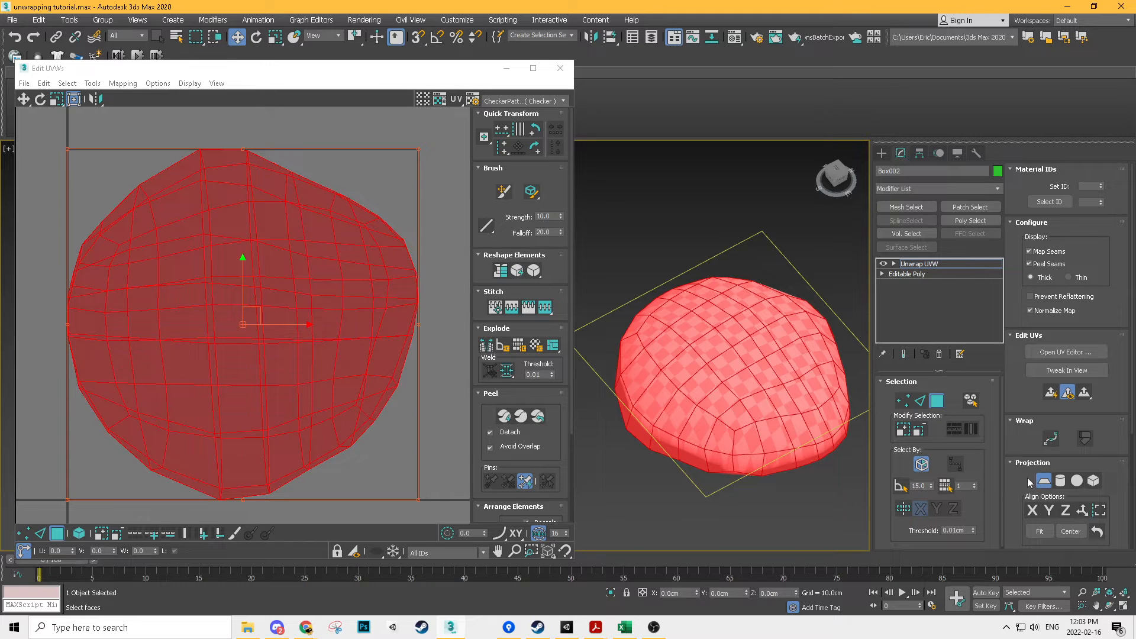
Step: Try cylindrical mapping on all of the dome's faces
left_click(1061, 482)
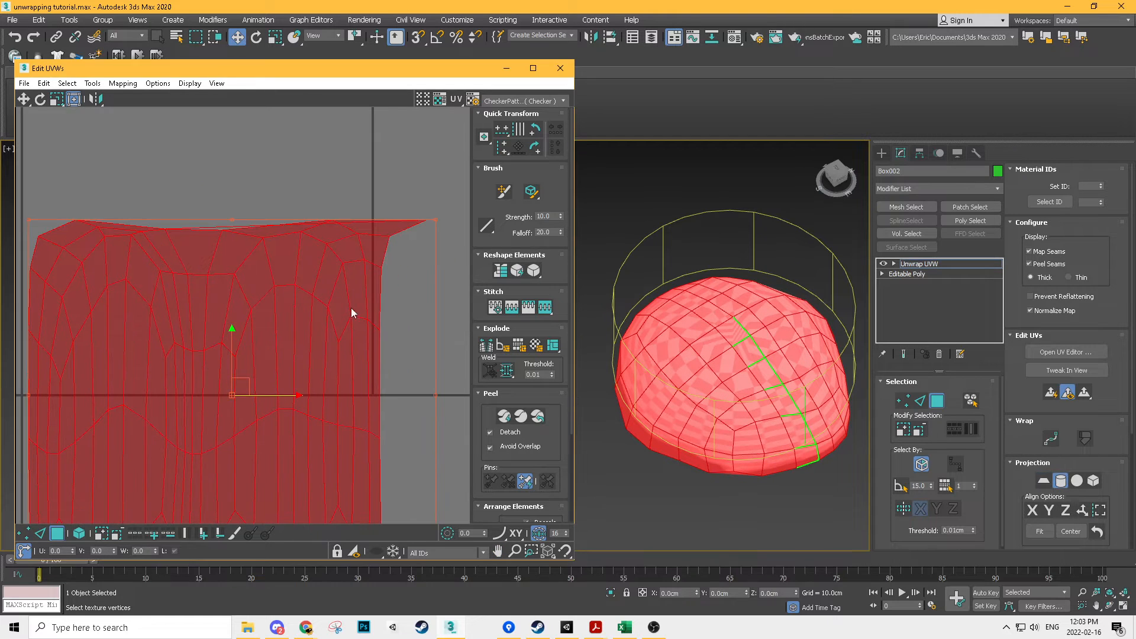
scroll(731, 323, "up", 3)
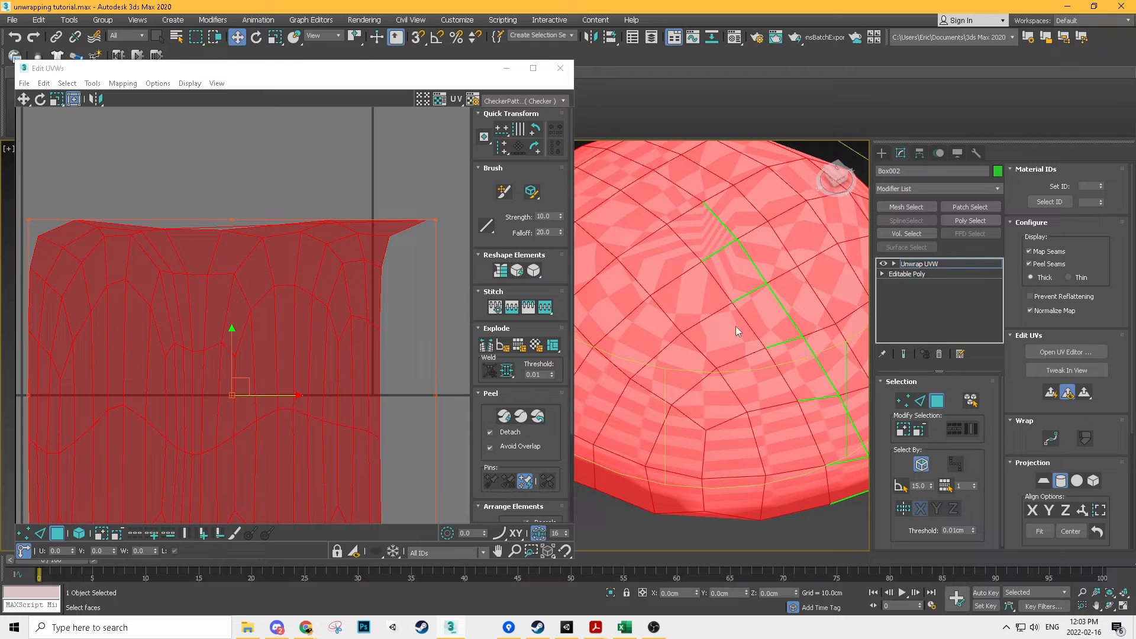
Step: Turn off selected-face shading, switch the dome back to planar mapping and check the checker pattern along its sides
key("F2")
key("shift+z")
left_click(1044, 481)
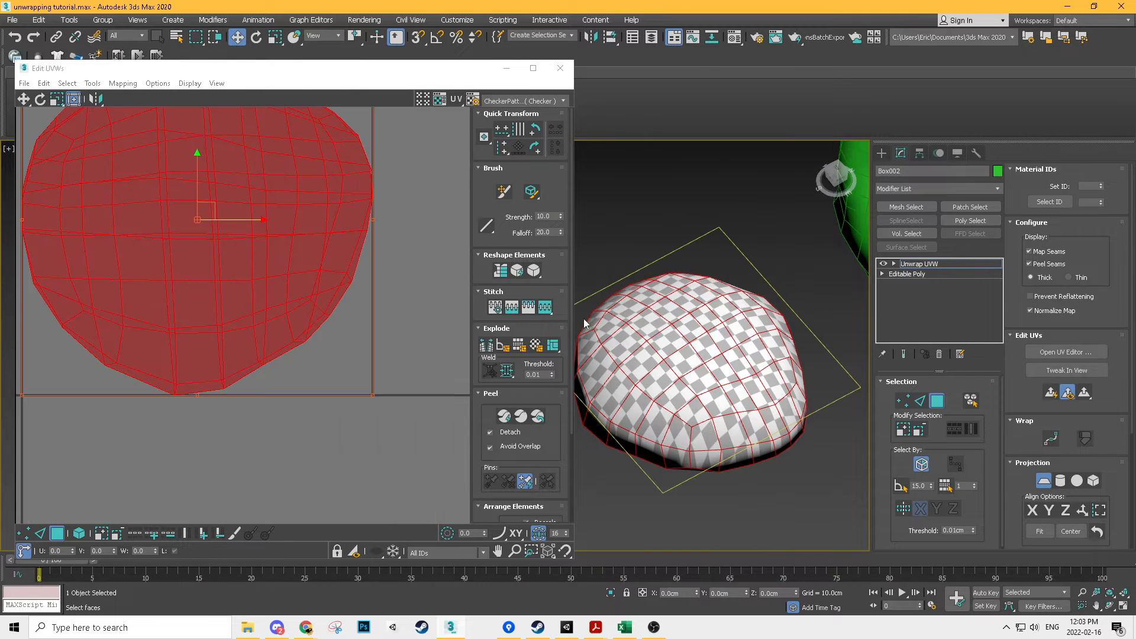
left_click(1049, 487)
scroll(837, 373, "down", 4)
middle_click_drag(837, 408, 786, 373, "alt")
scroll(805, 383, "up", 3)
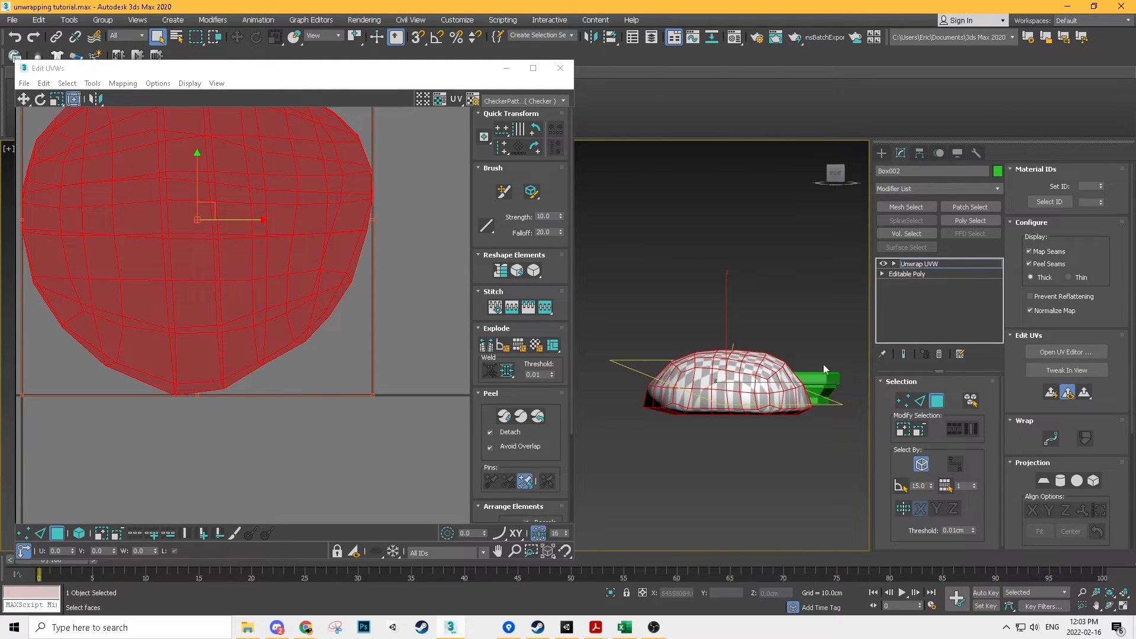
middle_click_drag(806, 376, 775, 375)
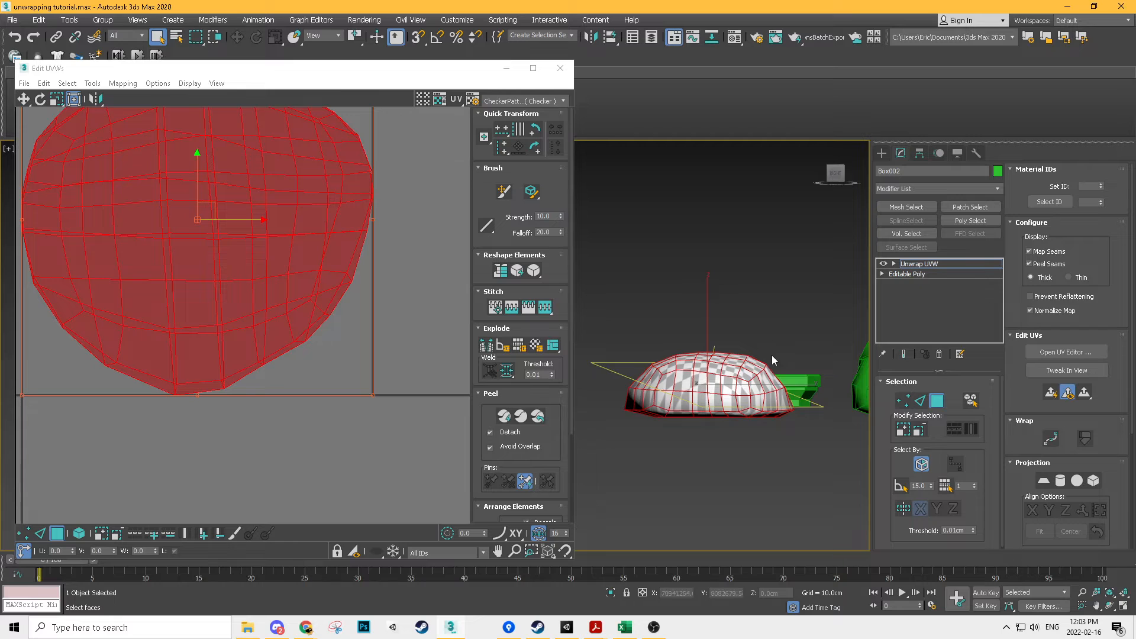
scroll(771, 355, "up", 2)
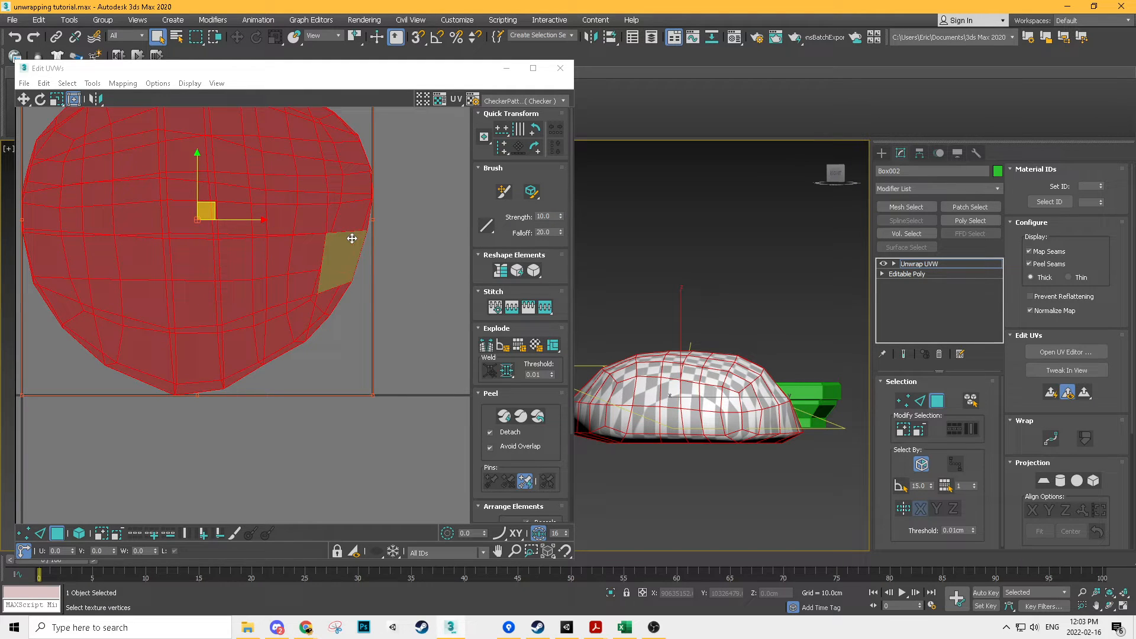
middle_click_drag(698, 335, 746, 351, "alt")
middle_click_drag(709, 462, 751, 444, "alt")
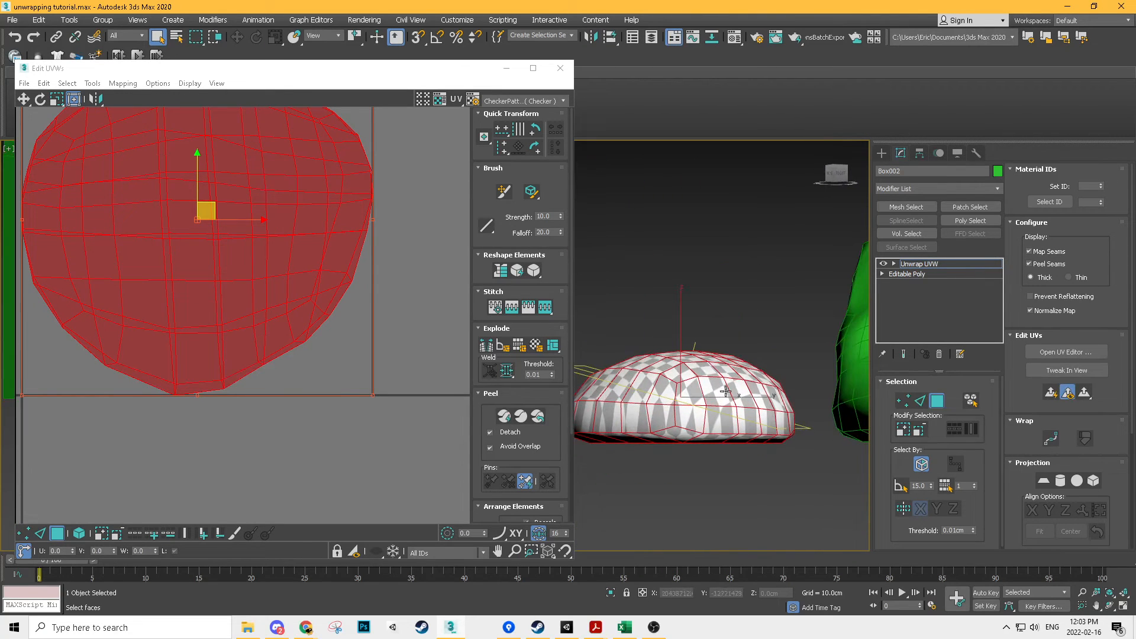
Step: Try box mapping on all of the dome's faces and inspect the resulting seams and UV layout
left_click(1093, 481)
scroll(639, 431, "down", 5)
middle_click_drag(627, 442, 793, 307, "alt")
scroll(648, 380, "up", 3)
scroll(647, 385, "up", 2)
right_click(271, 253)
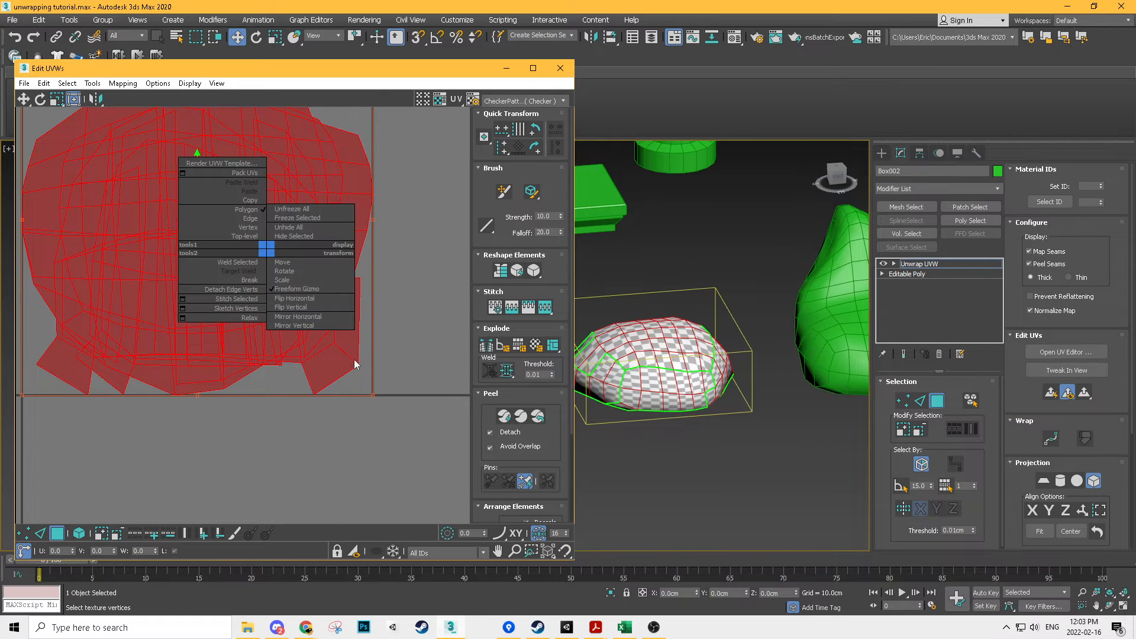
middle_click_drag(707, 434, 771, 410)
scroll(714, 369, "up", 3)
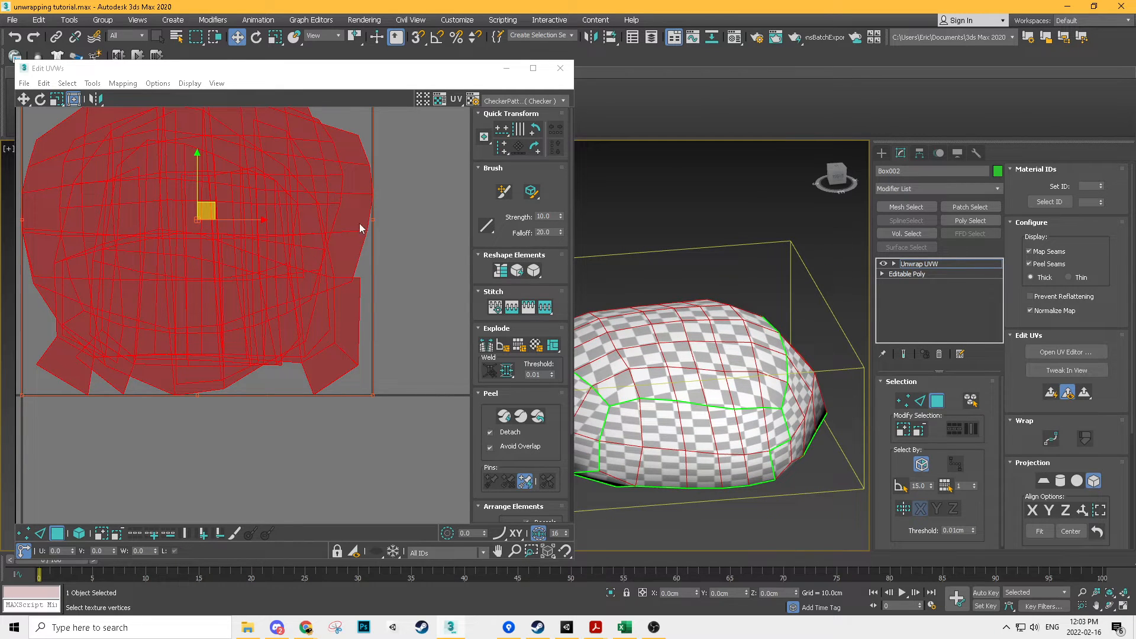
scroll(385, 279, "down", 3)
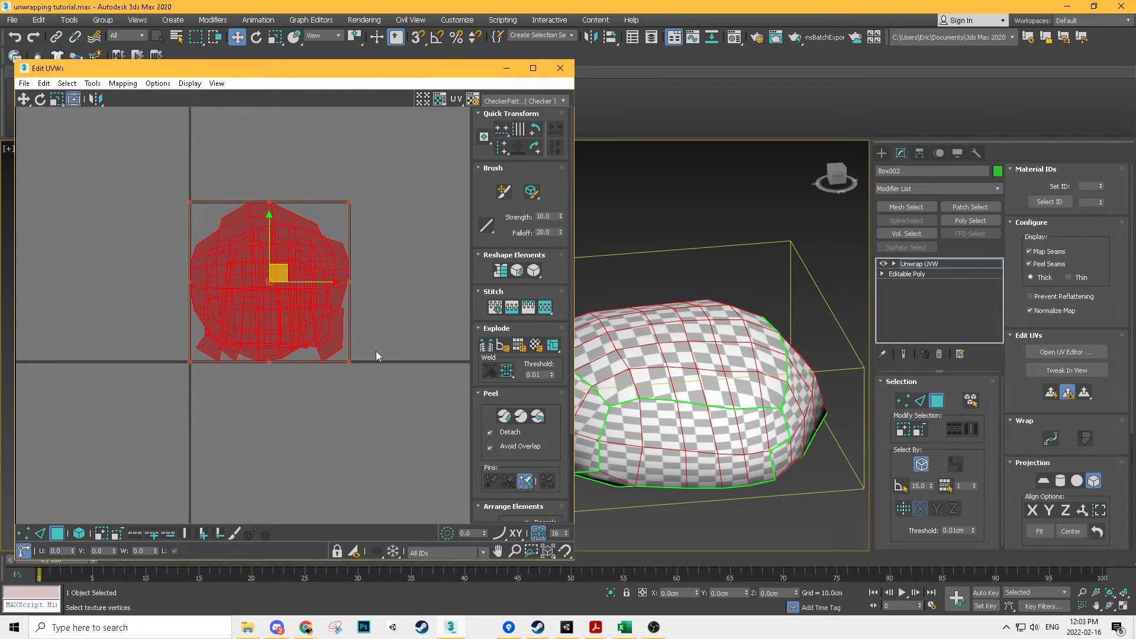
Step: Reapply planar mapping to all of the dome's faces and inspect its sides and underside
left_click(1044, 483)
scroll(633, 448, "down", 2)
middle_click_drag(704, 221, 745, 382)
scroll(826, 355, "up", 4)
middle_click_drag(840, 359, 748, 404)
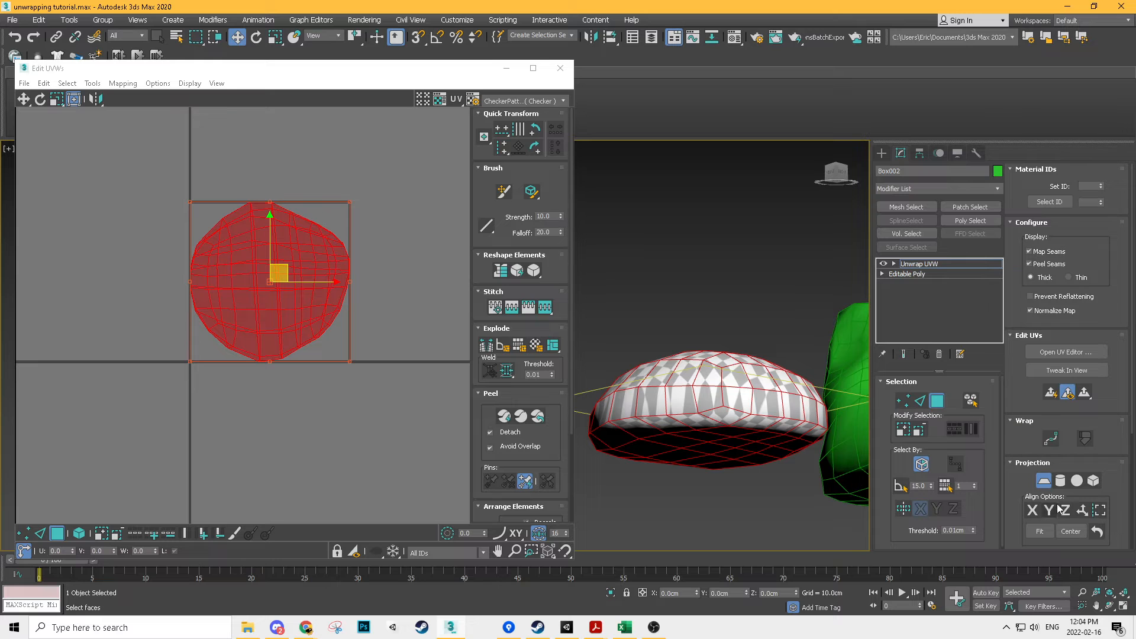
left_click(1044, 482)
scroll(659, 375, "down", 2)
middle_click_drag(722, 385, 596, 433, "alt")
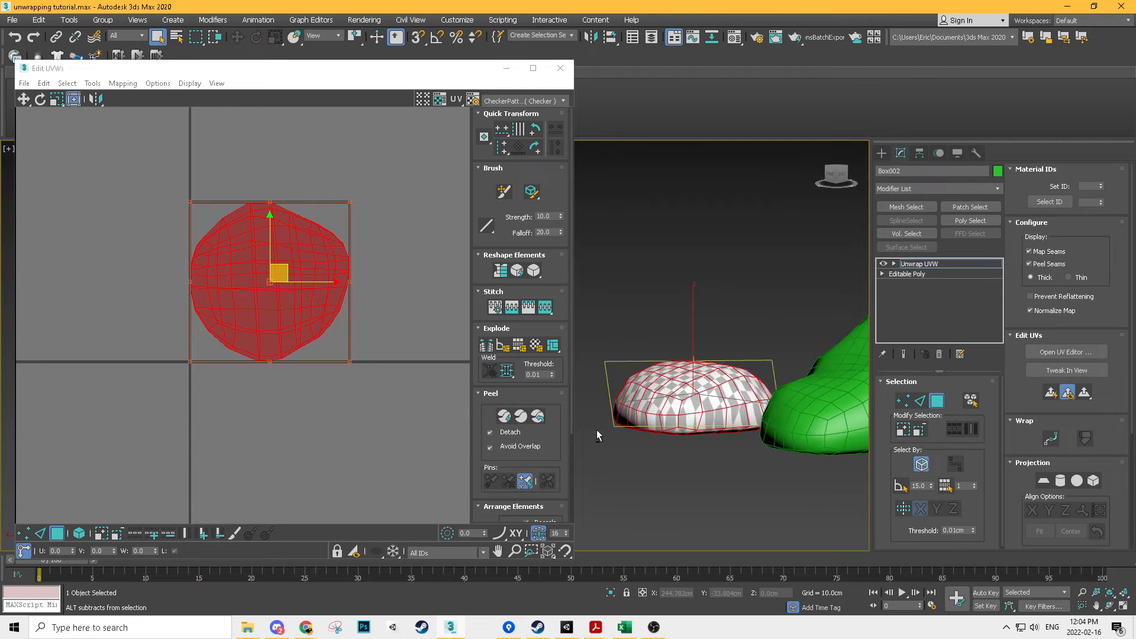
middle_click_drag(691, 389, 790, 379, "alt")
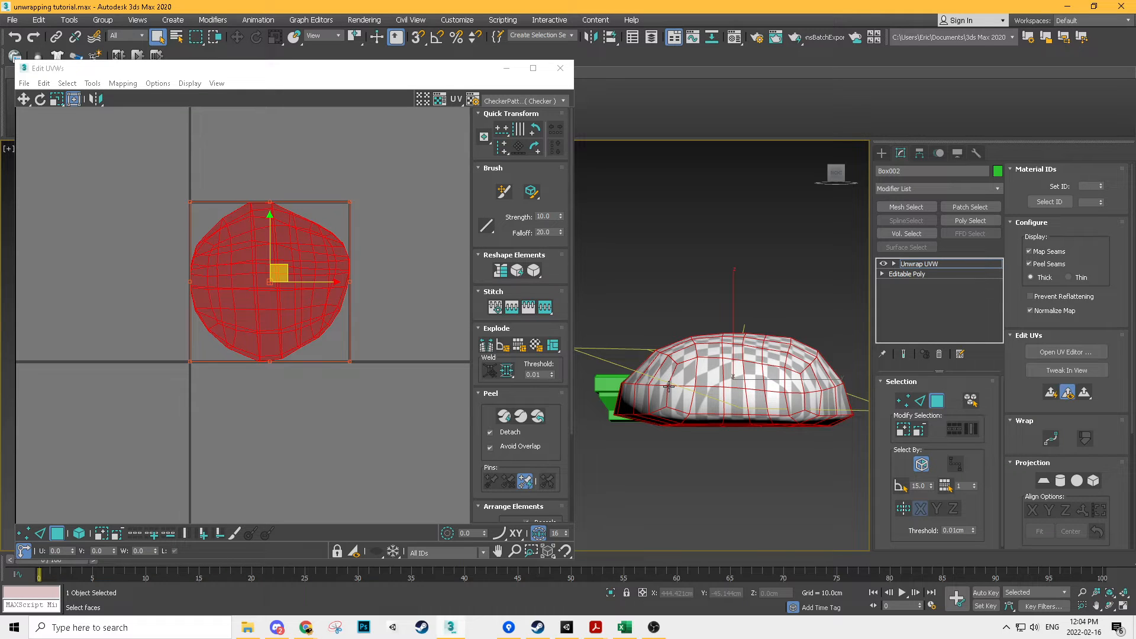
middle_click_drag(703, 347, 934, 400)
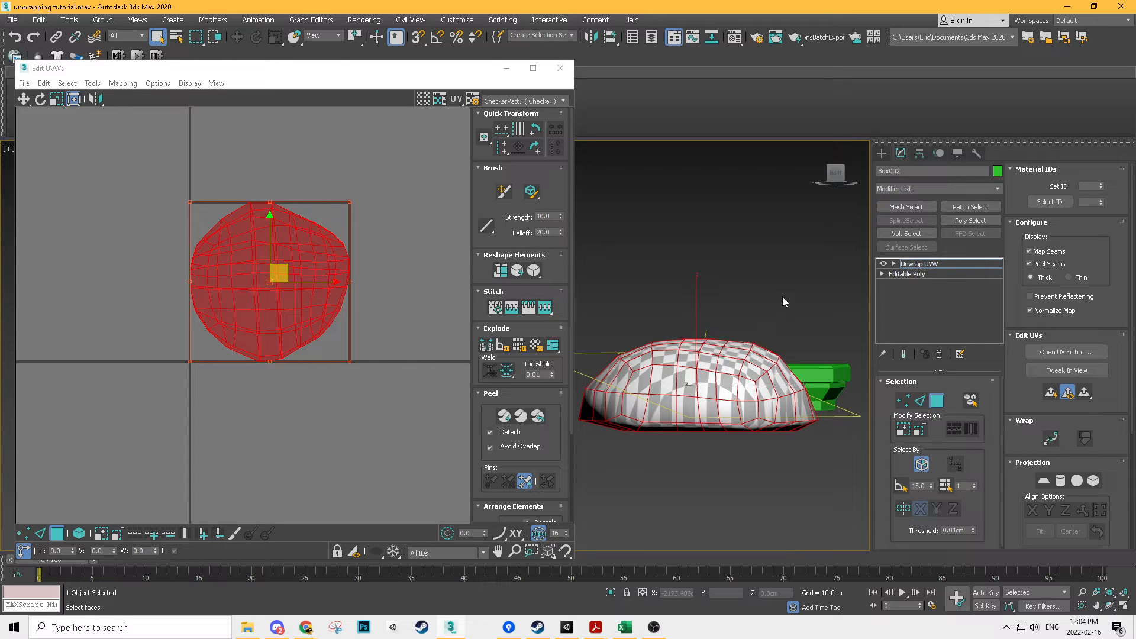
Step: Clear the selection and select the dome's top and side faces from all around, leaving out the underside
left_click(842, 294)
left_click_drag(543, 425, 552, 406)
mouse_move(794, 412)
middle_mouse_down()
mouse_move(773, 433)
mouse_move(731, 420)
mouse_move(786, 410)
middle_mouse_up()
left_click_drag(831, 311, 632, 402, "ctrl")
middle_click_drag(633, 402, 773, 388, "alt")
left_click_drag(663, 311, 818, 423, "ctrl")
middle_click_drag(819, 423, 669, 449, "alt")
middle_click_drag(764, 478, 704, 337, "alt")
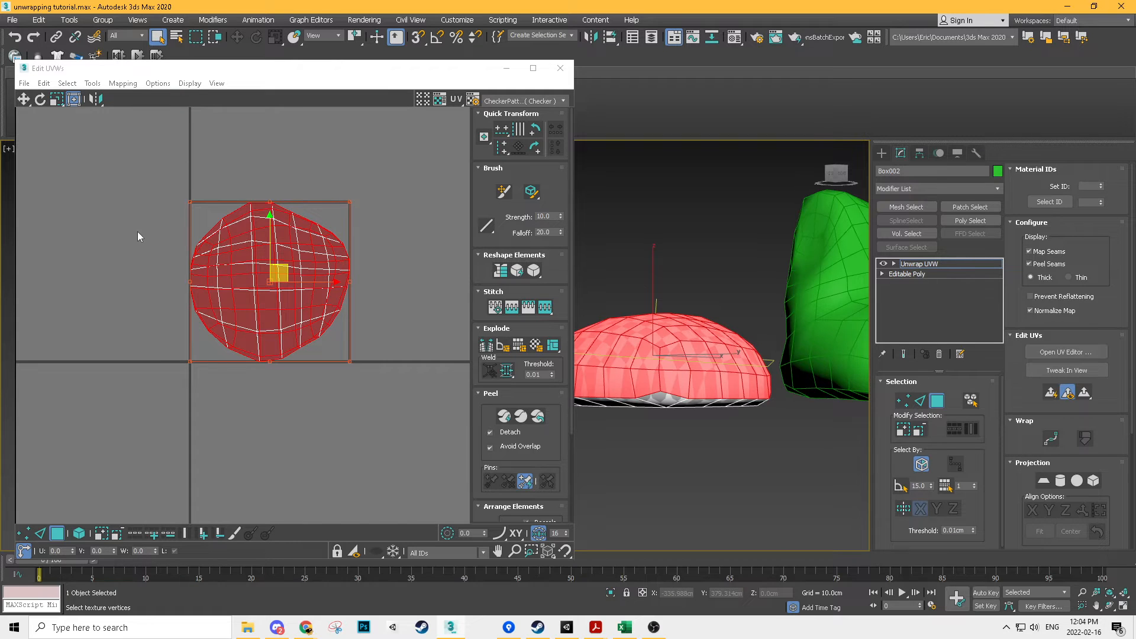
Step: Detach the selected top faces' UVs, move that shell outside the UV tile and select the remaining underside shell
middle_click_drag(197, 179, 190, 190)
left_click(92, 83)
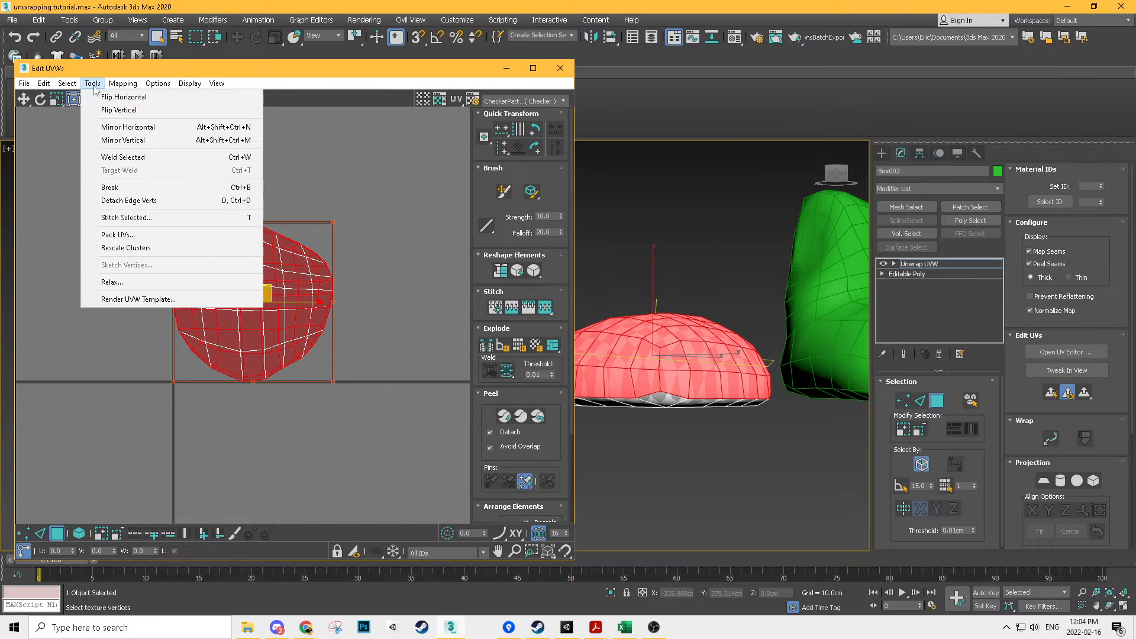
left_click(132, 204)
scroll(266, 296, "down", 3)
left_click_drag(276, 296, 148, 192)
left_click_drag(343, 253, 203, 354)
middle_click_drag(282, 360, 344, 362)
Step: Examine the seam around the dome's base and the checker distortion on its top, sides and underside
middle_click_drag(657, 378, 670, 434, "alt")
middle_click_drag(786, 443, 776, 435, "alt")
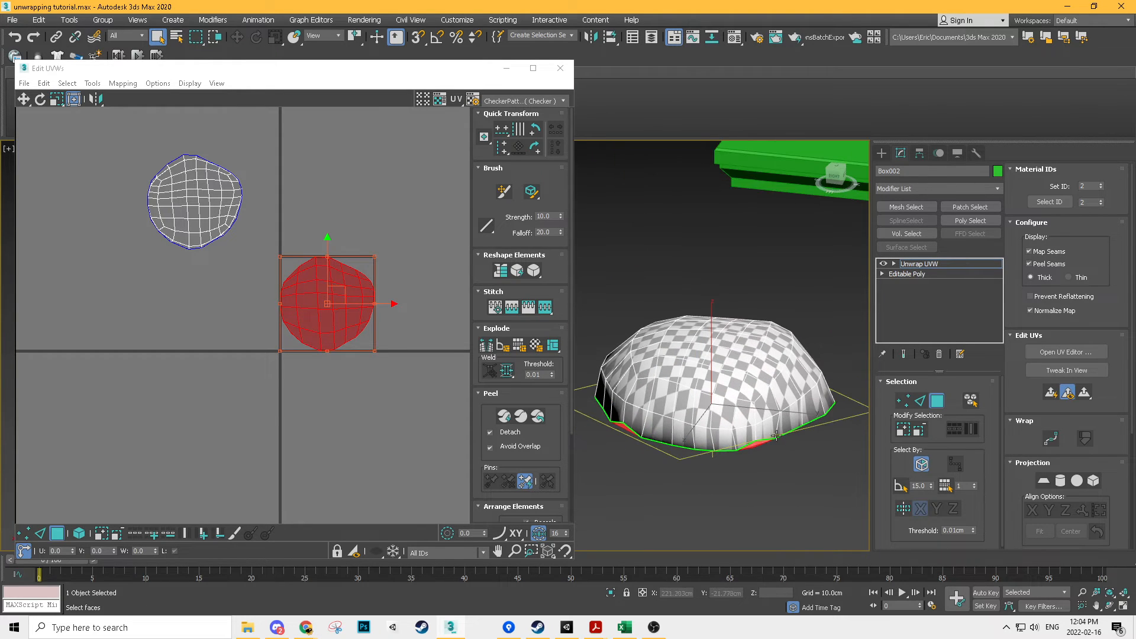
mouse_move(623, 433)
middle_mouse_down("alt")
mouse_move(705, 423)
mouse_move(637, 423)
middle_mouse_up("alt")
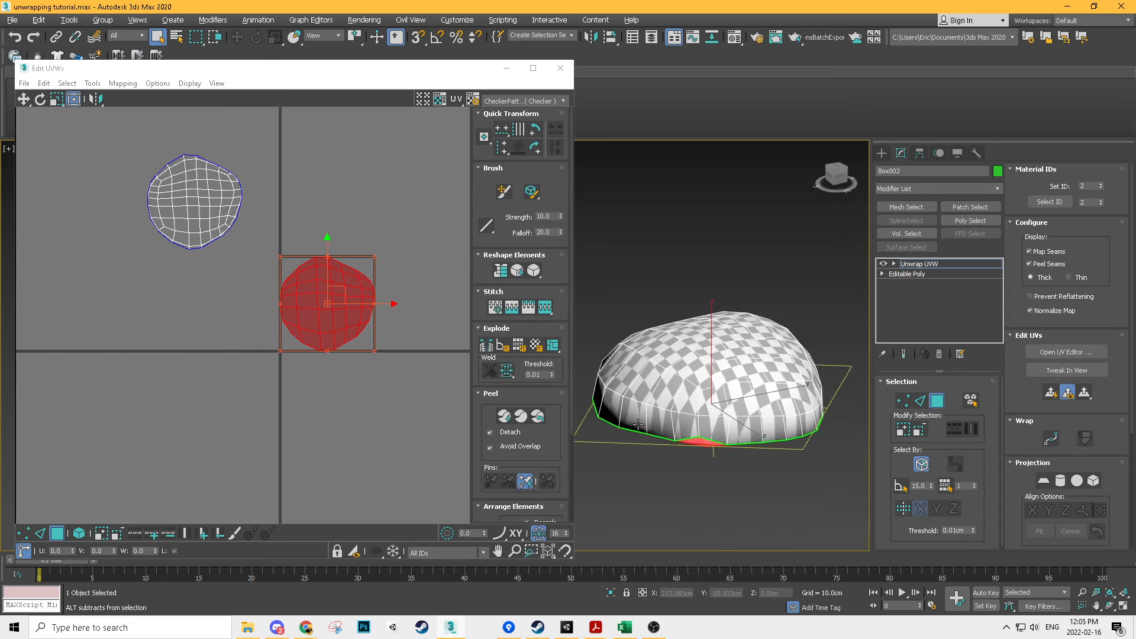
middle_click_drag(764, 473, 735, 517, "alt")
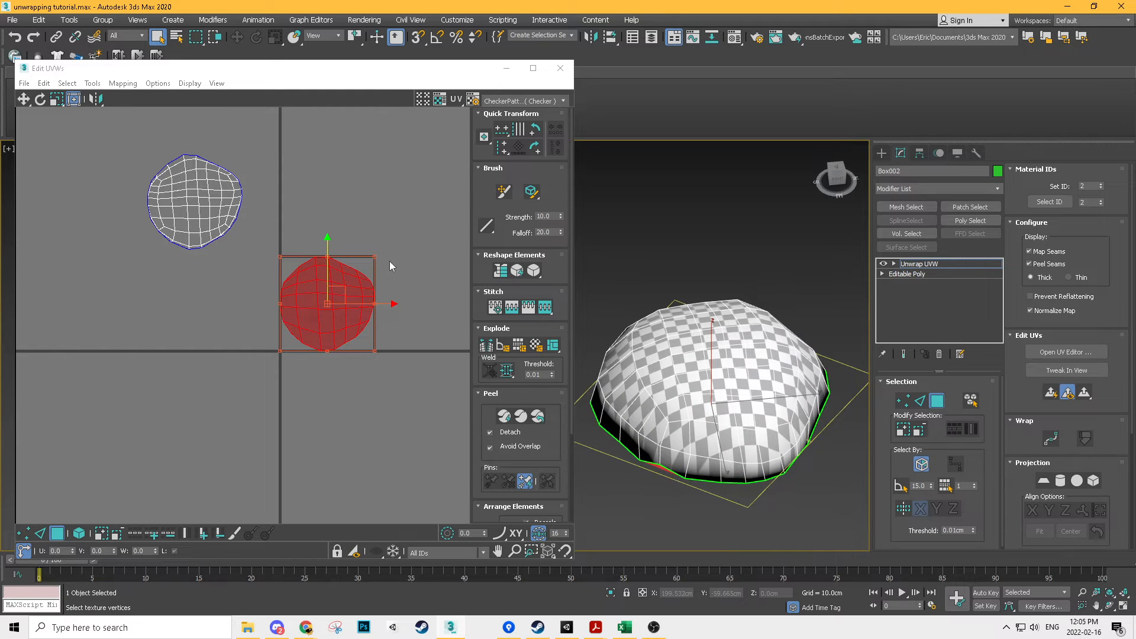
scroll(703, 450, "up", 5)
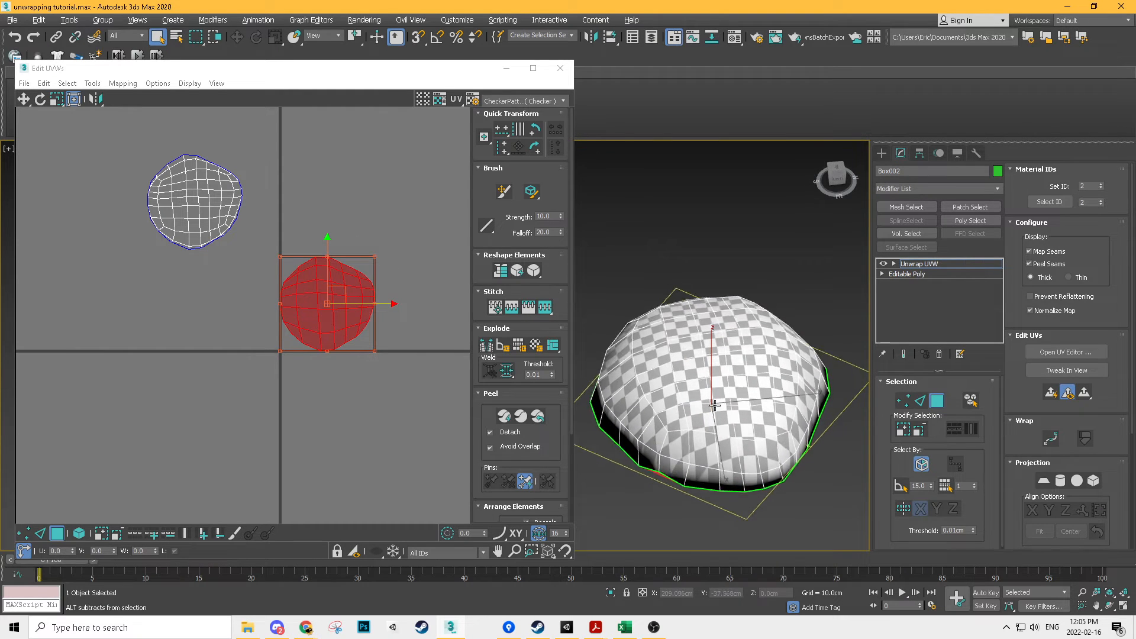
scroll(711, 406, "down", 3)
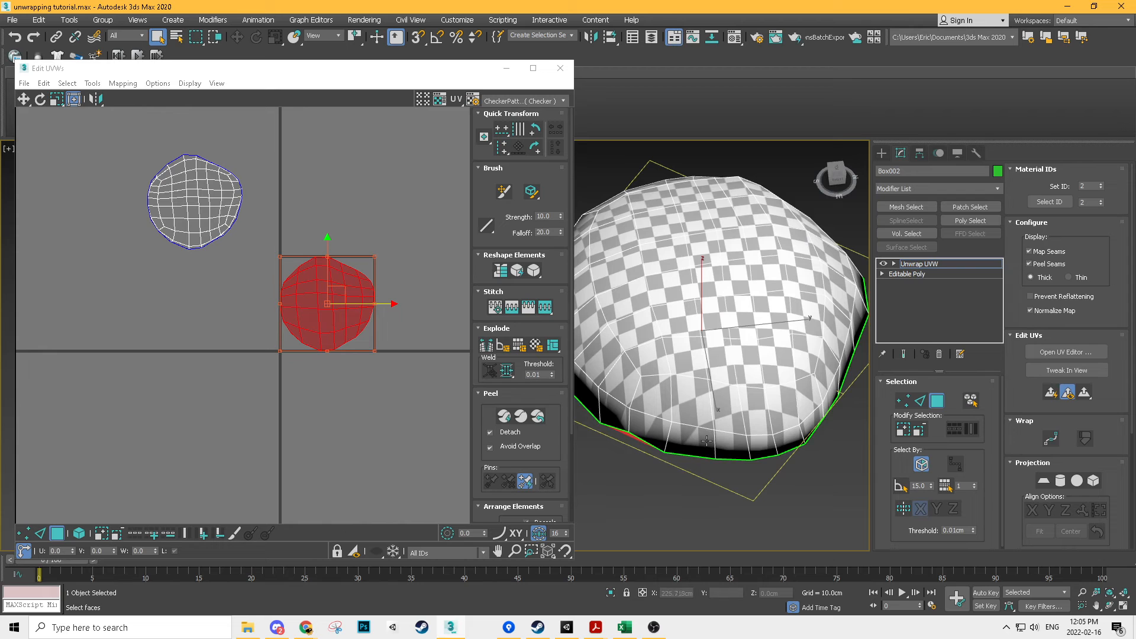
middle_click_drag(710, 444, 808, 437, "alt")
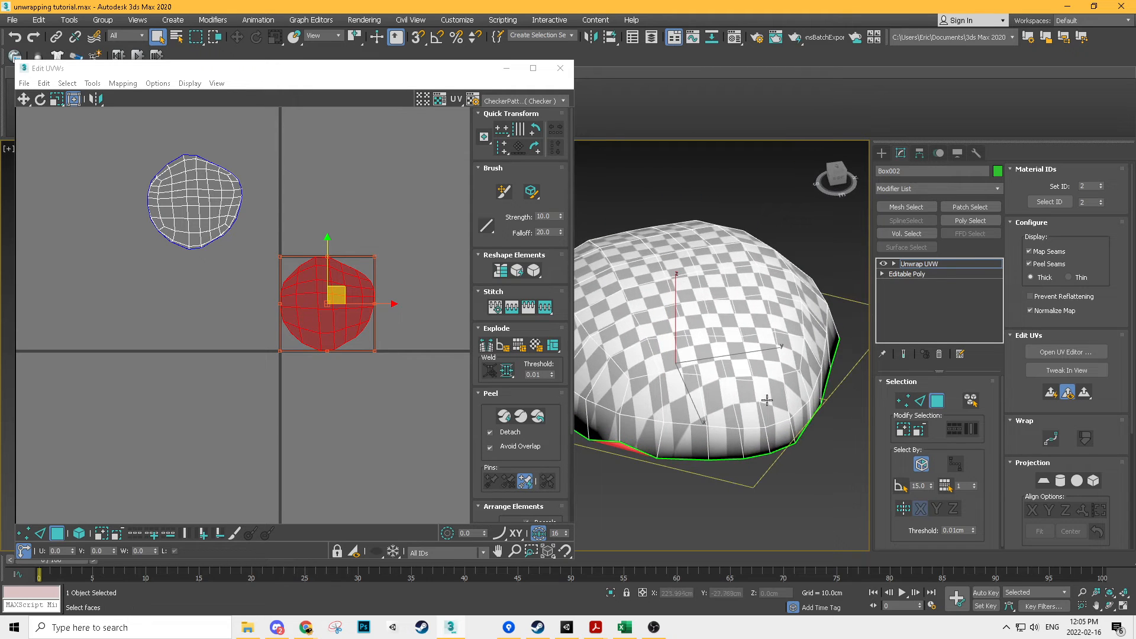
middle_click_drag(660, 411, 796, 411, "alt")
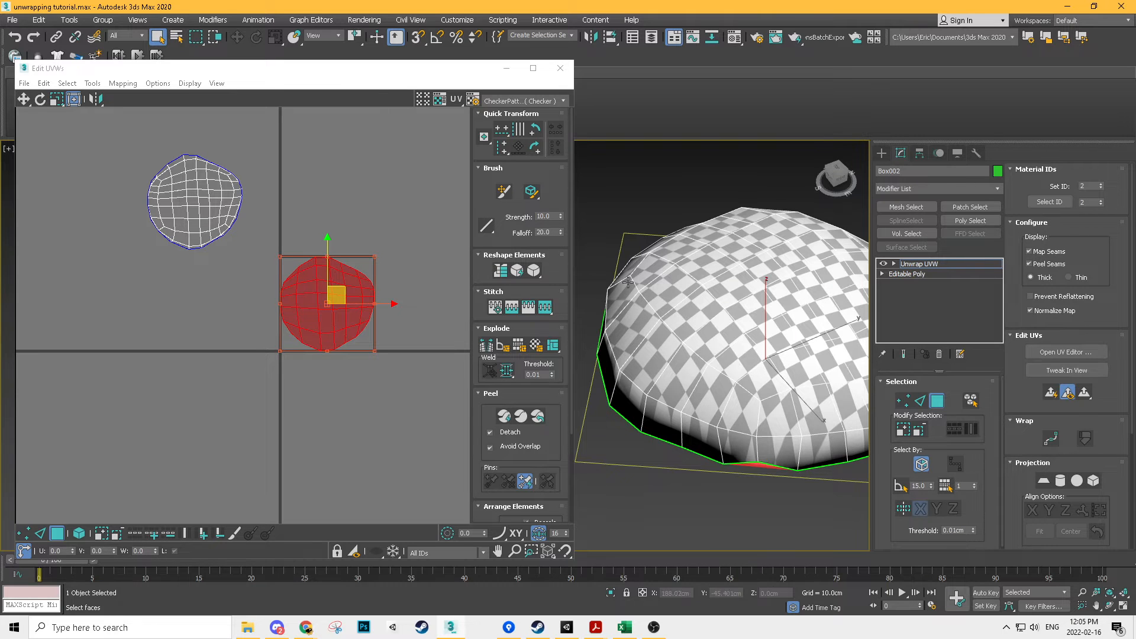
middle_click_drag(663, 373, 614, 371)
scroll(521, 319, "down", 1)
middle_click_drag(690, 358, 713, 236, "alt")
Step: Quick Peel the underside shell and move it out of the UV tile, below the top shell
scroll(1052, 389, "down", 3)
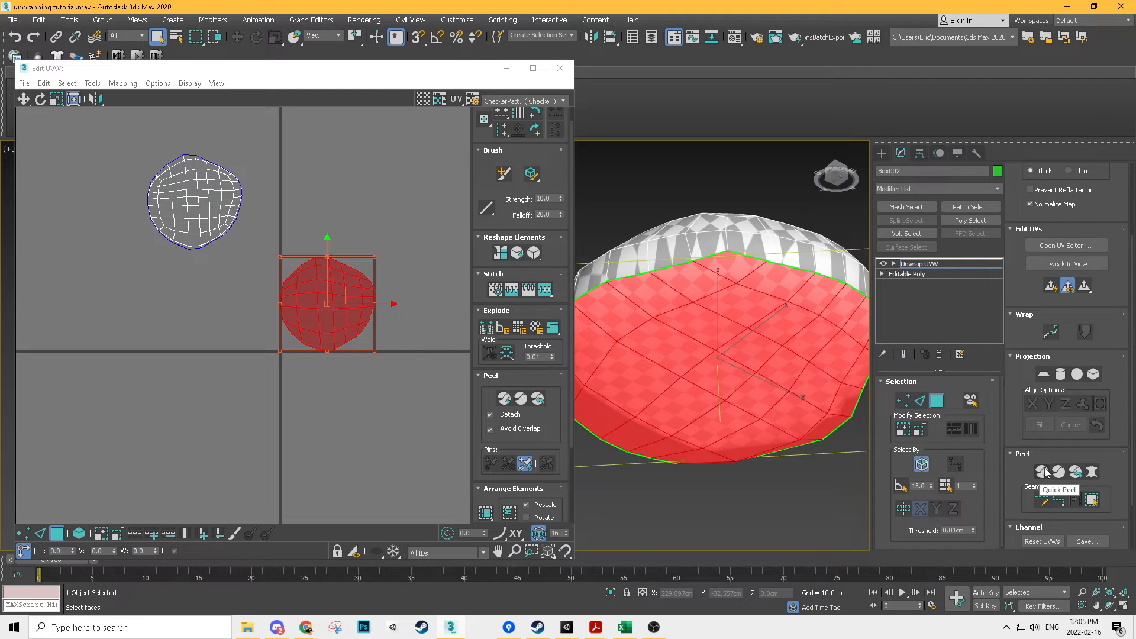
middle_click_drag(760, 409, 739, 350, "alt")
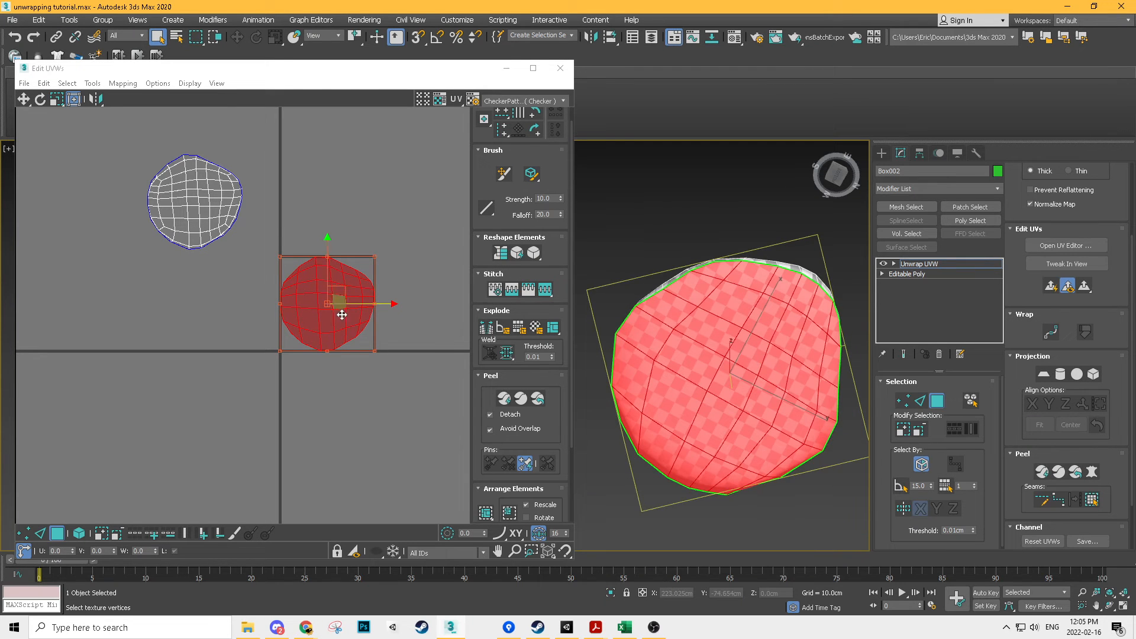
left_click(1044, 474)
scroll(698, 329, "up", 3)
middle_click_drag(739, 259, 717, 243)
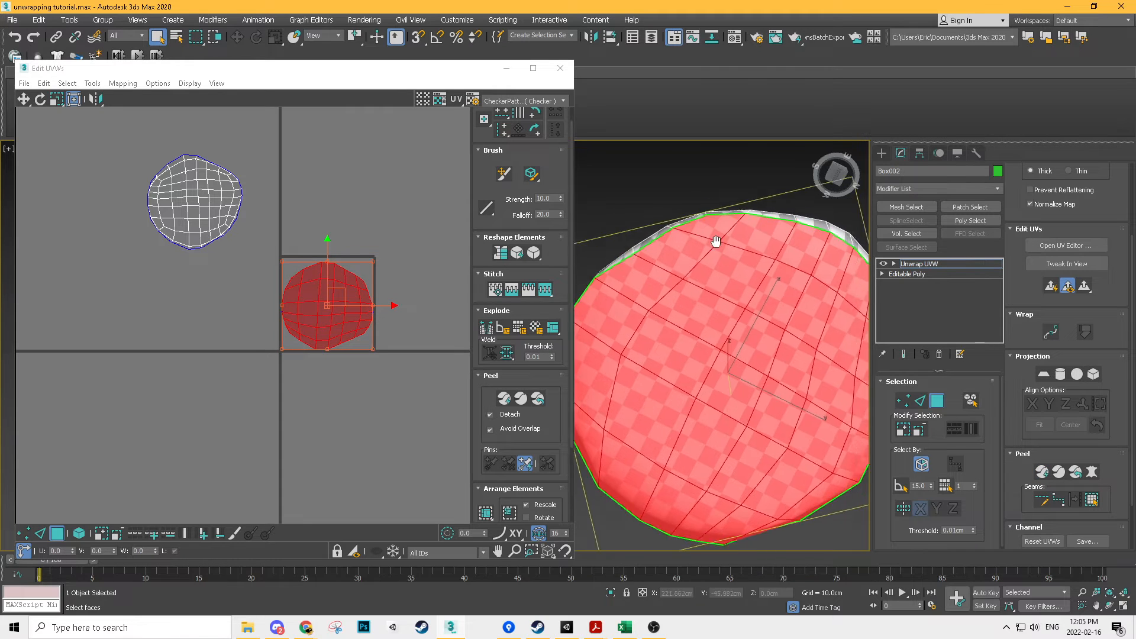
scroll(718, 243, "down", 3)
middle_click_drag(718, 385, 747, 304, "alt")
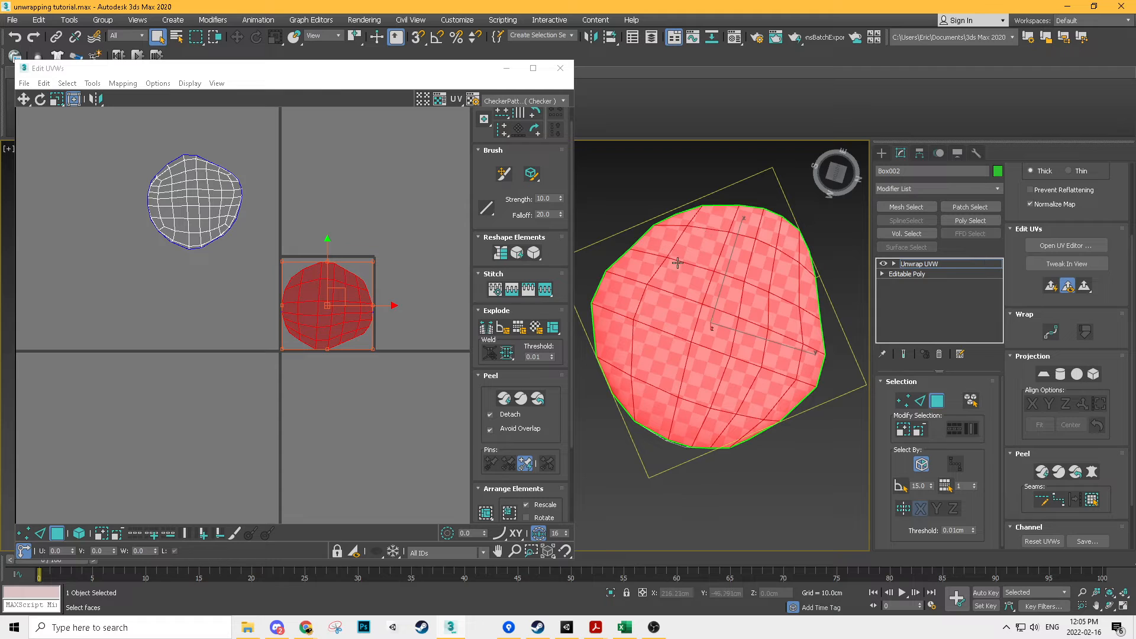
middle_click_drag(690, 270, 720, 333, "alt")
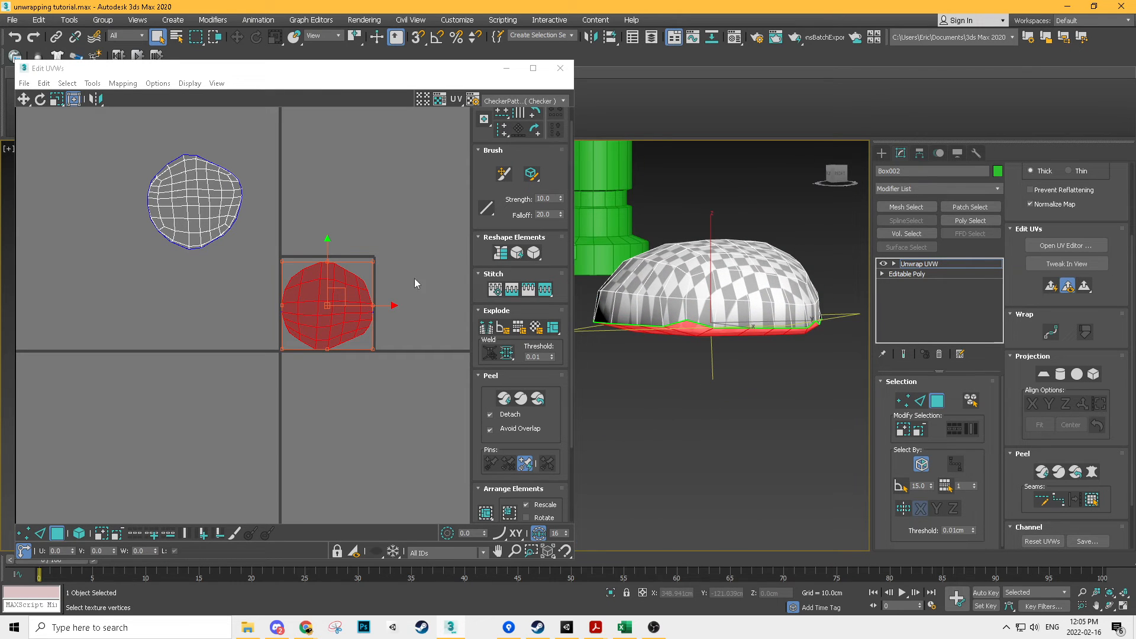
left_click_drag(337, 296, 127, 359)
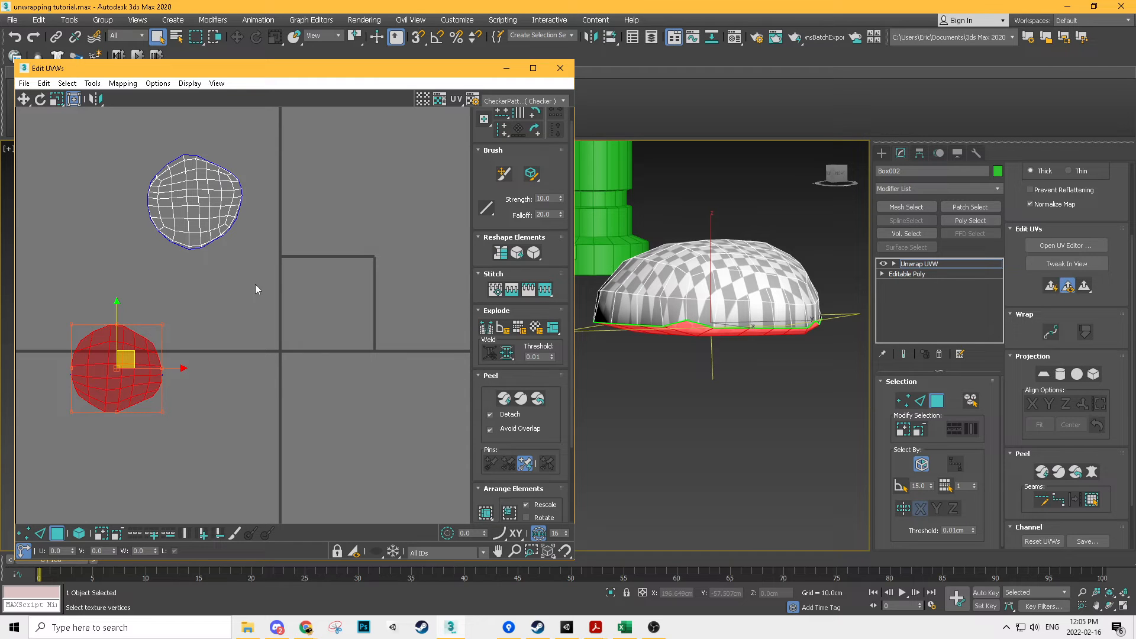
Step: Select the dome's top shell, Quick Peel it and turn off the shading of the selected faces
left_click_drag(286, 132, 110, 273)
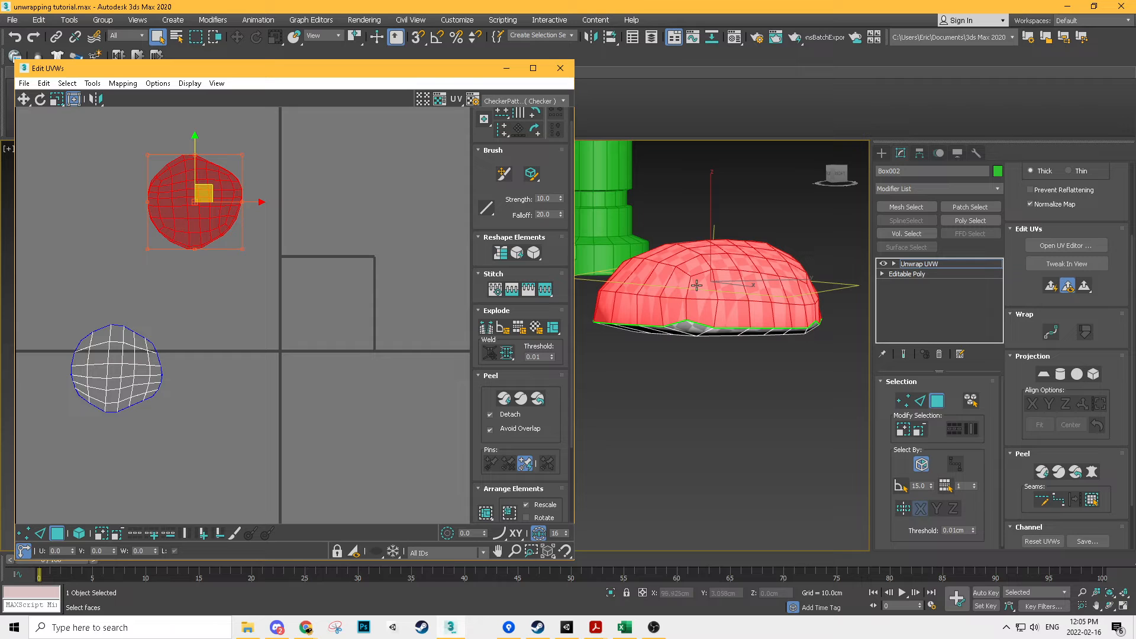
left_click(1040, 477)
mouse_move(775, 378)
middle_mouse_down("alt")
mouse_move(661, 384)
mouse_move(714, 378)
mouse_move(747, 309)
mouse_move(783, 340)
middle_mouse_up("alt")
scroll(714, 371, "up", 2)
key("F2")
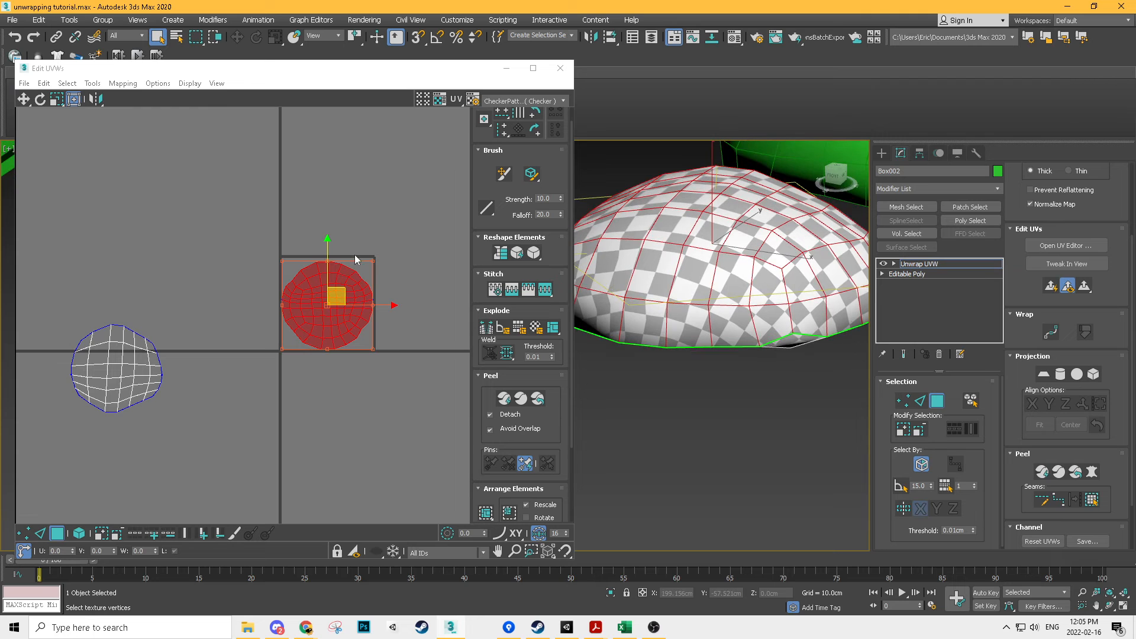
Step: Examine the checker pattern on the peeled top of the dome from several sides for stretching
middle_click_drag(750, 291, 724, 376, "alt")
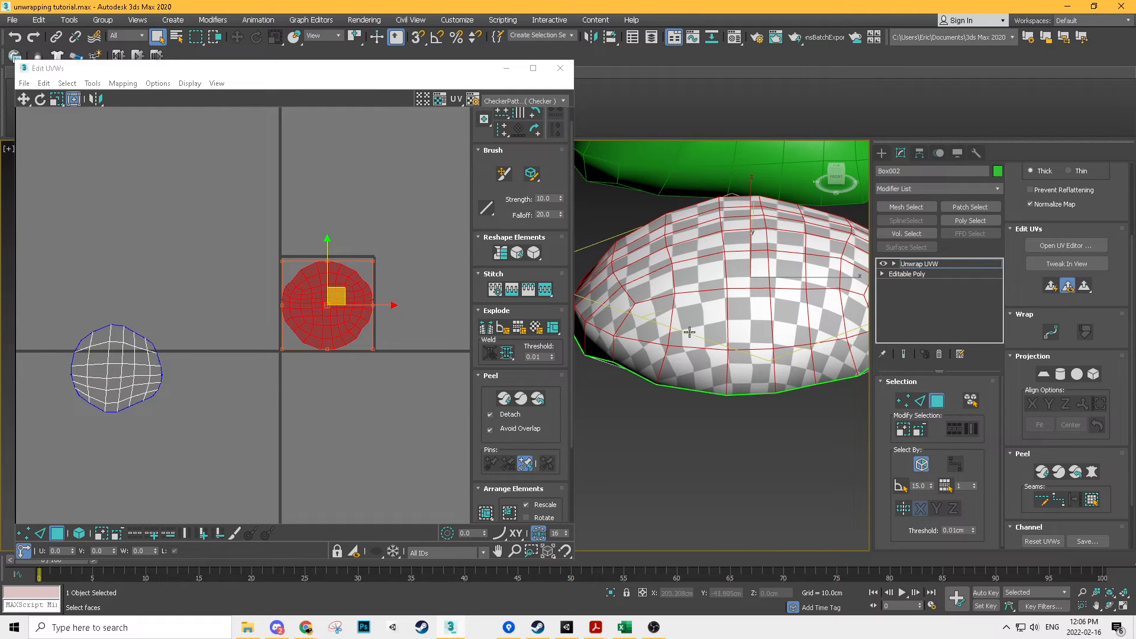
middle_click_drag(750, 277, 715, 323, "alt")
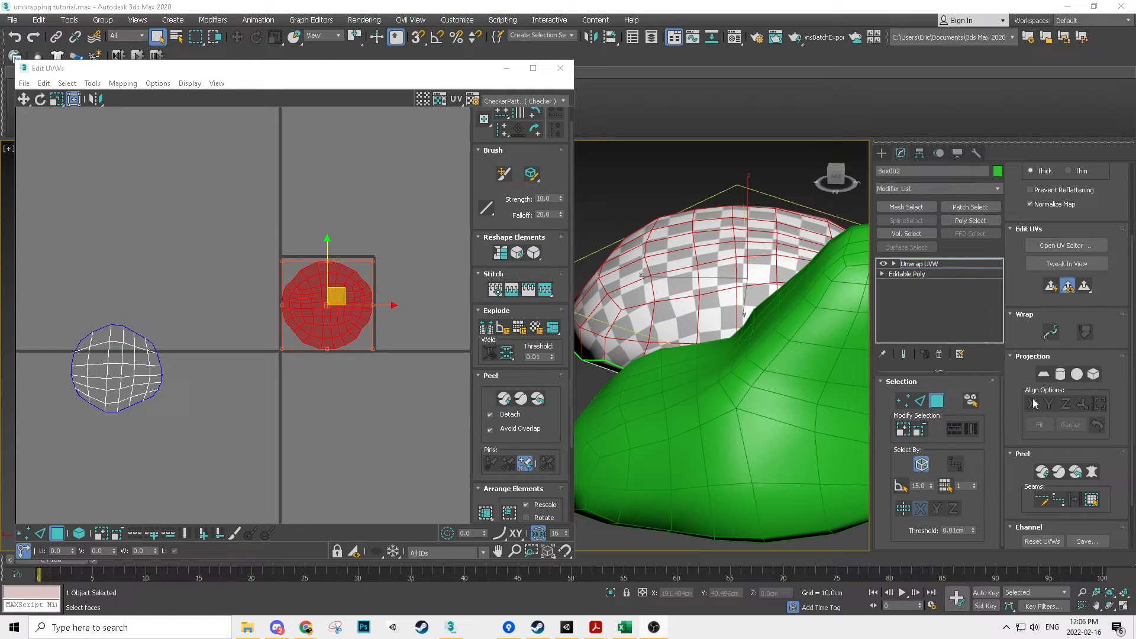
middle_click_drag(657, 322, 793, 319, "alt")
scroll(793, 319, "up", 6)
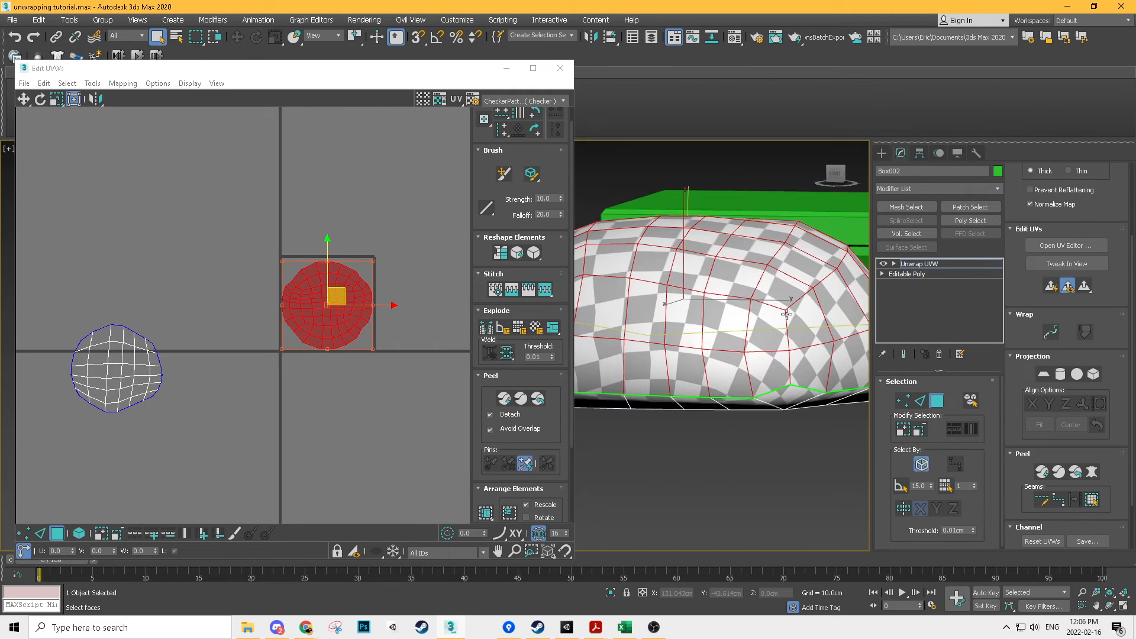
middle_click_drag(708, 317, 757, 304, "alt")
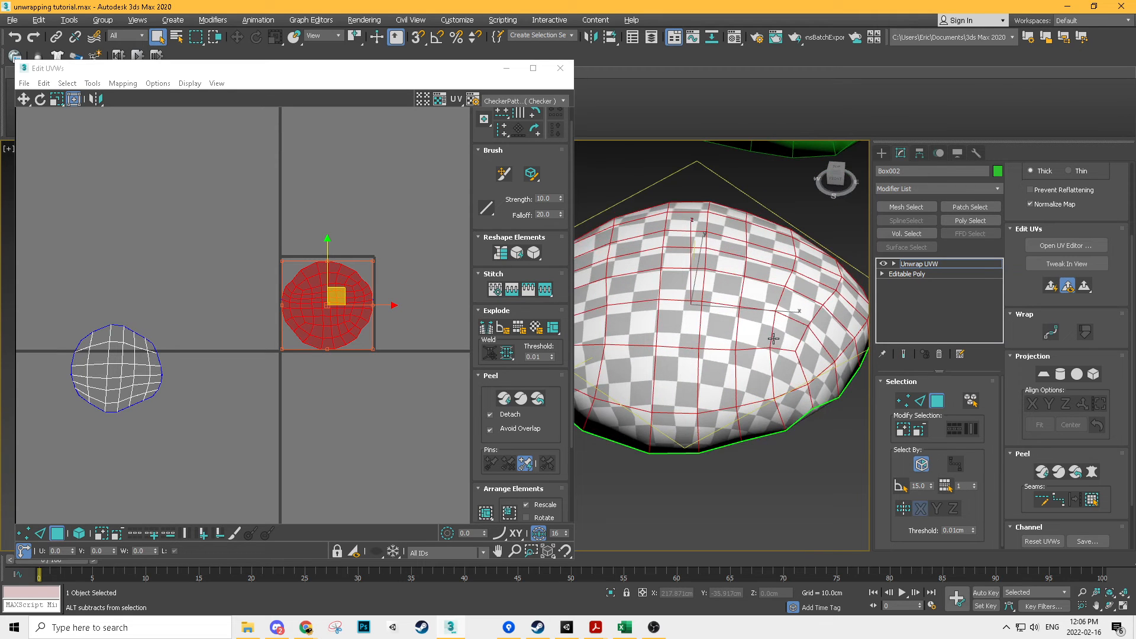
Step: Clear the face selection and pack both dome shells together into the UV tile
left_click(438, 398)
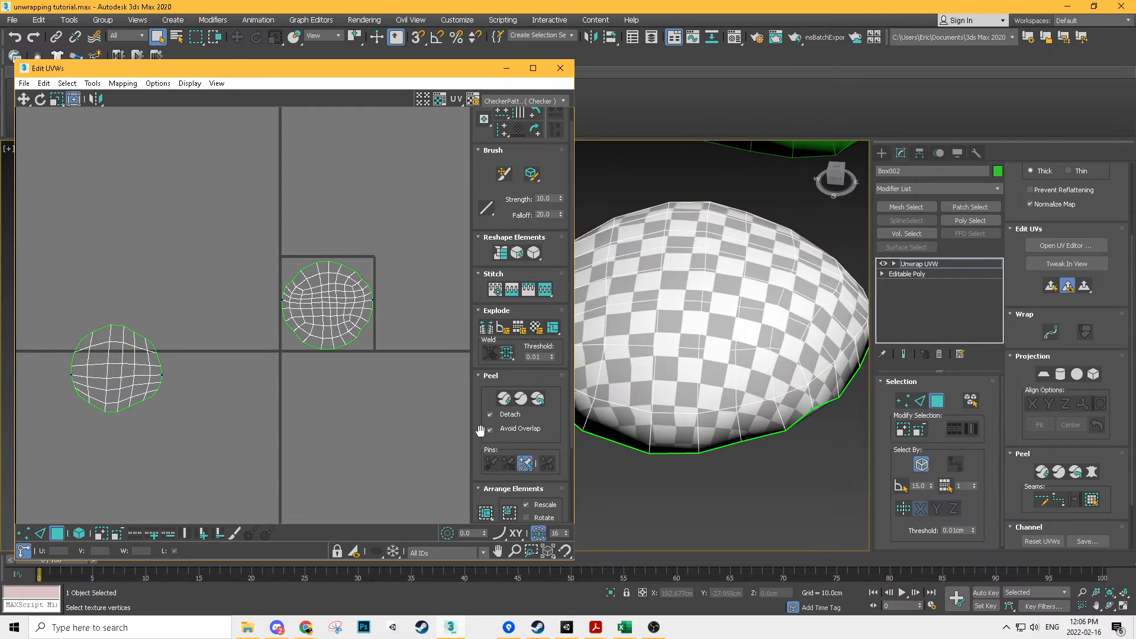
scroll(712, 411, "down", 4)
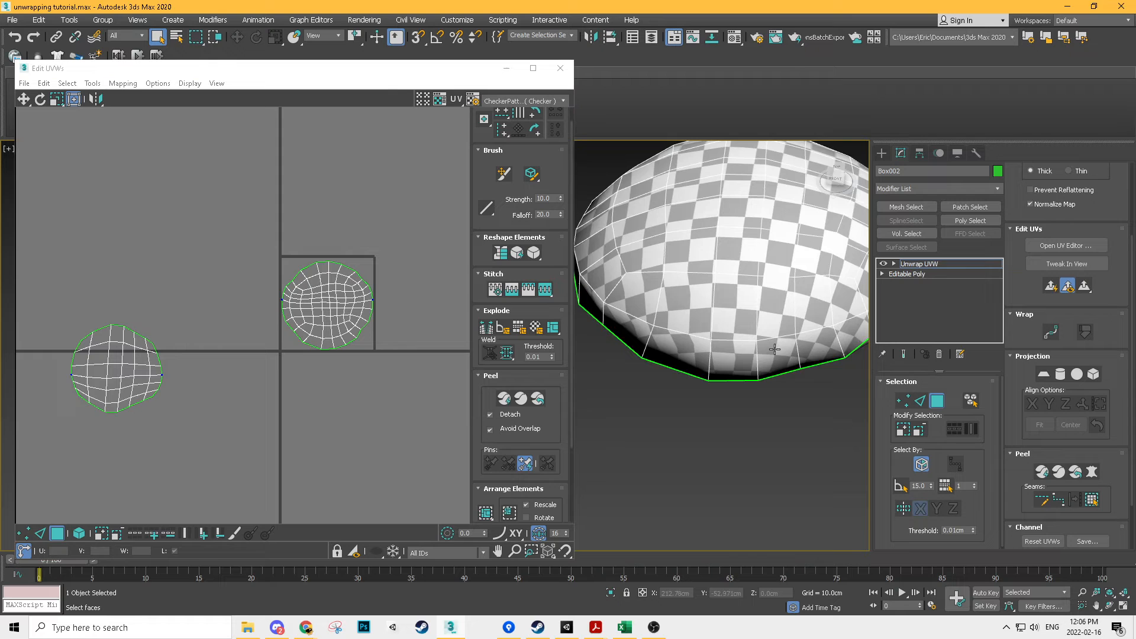
middle_click_drag(653, 418, 662, 407, "alt")
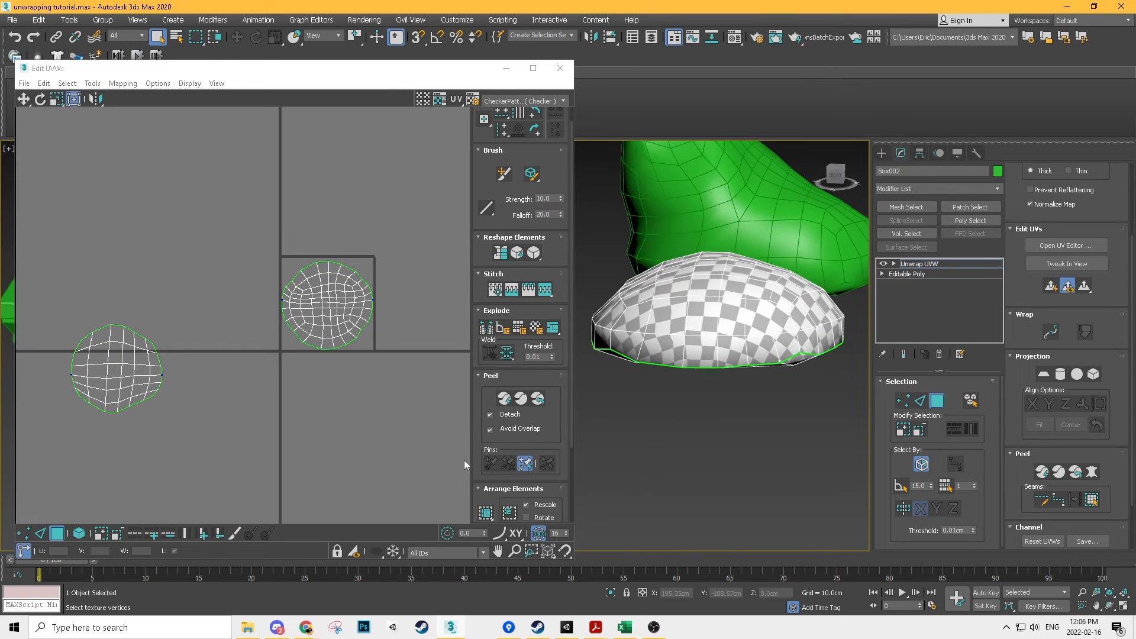
scroll(528, 497, "down", 1)
left_click(509, 496)
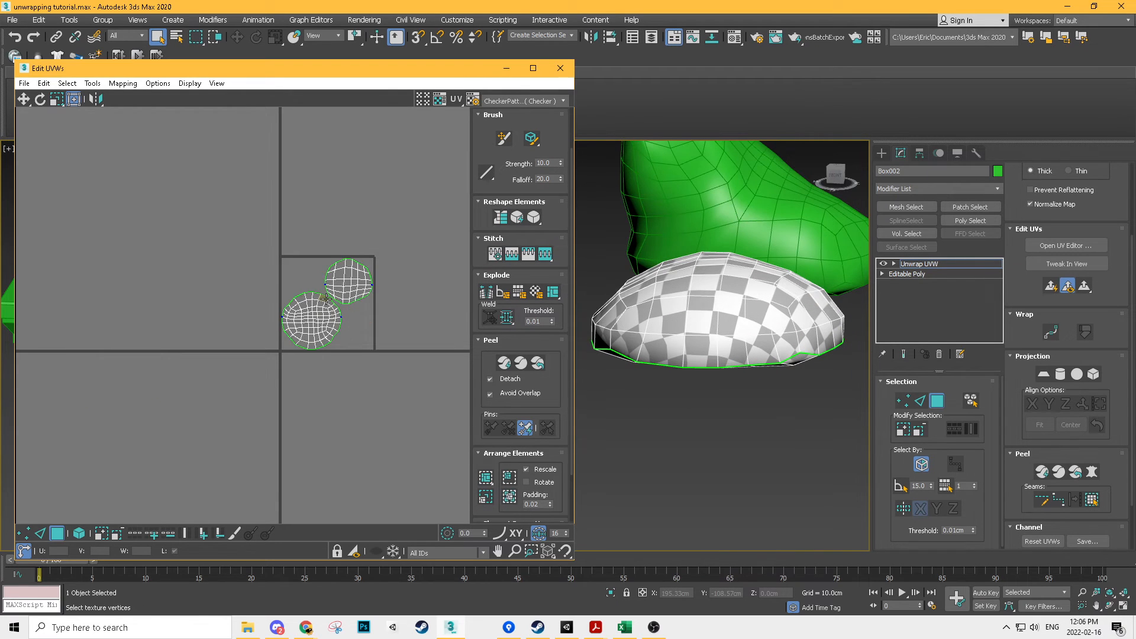
Step: Select the dome's underside shell and scale it down slightly within the UV tile
scroll(327, 300, "up", 3)
middle_click_drag(709, 332, 678, 277, "alt")
scroll(737, 302, "up", 3)
left_click_drag(425, 207, 338, 300)
scroll(404, 275, "up", 2)
left_click(350, 310, "ctrl")
scroll(390, 208, "up", 3)
left_click_drag(412, 222, 399, 236)
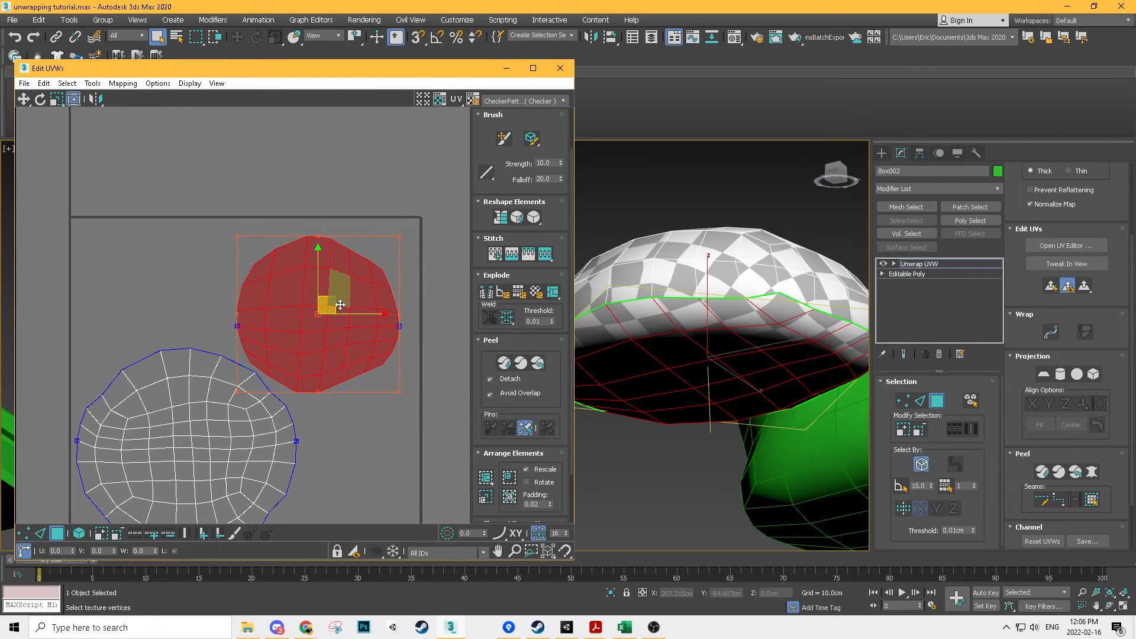
left_click_drag(396, 169, 159, 452)
scroll(350, 245, "down", 2)
middle_click_drag(350, 246, 336, 194)
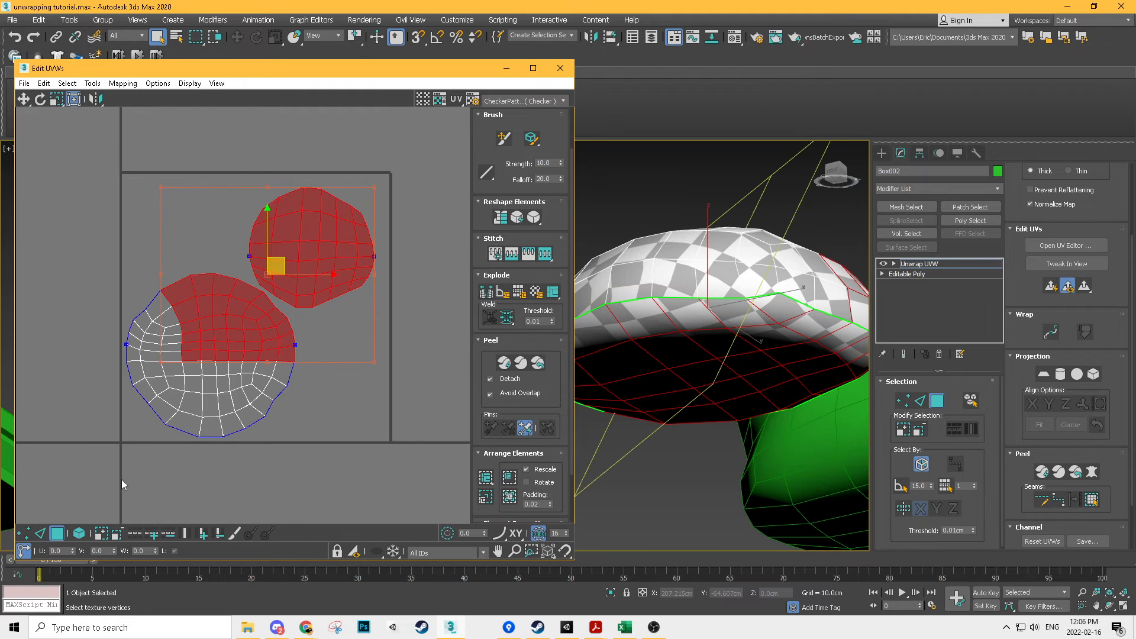
left_click_drag(122, 479, 62, 506)
key("ctrl+z")
key("ctrl+z")
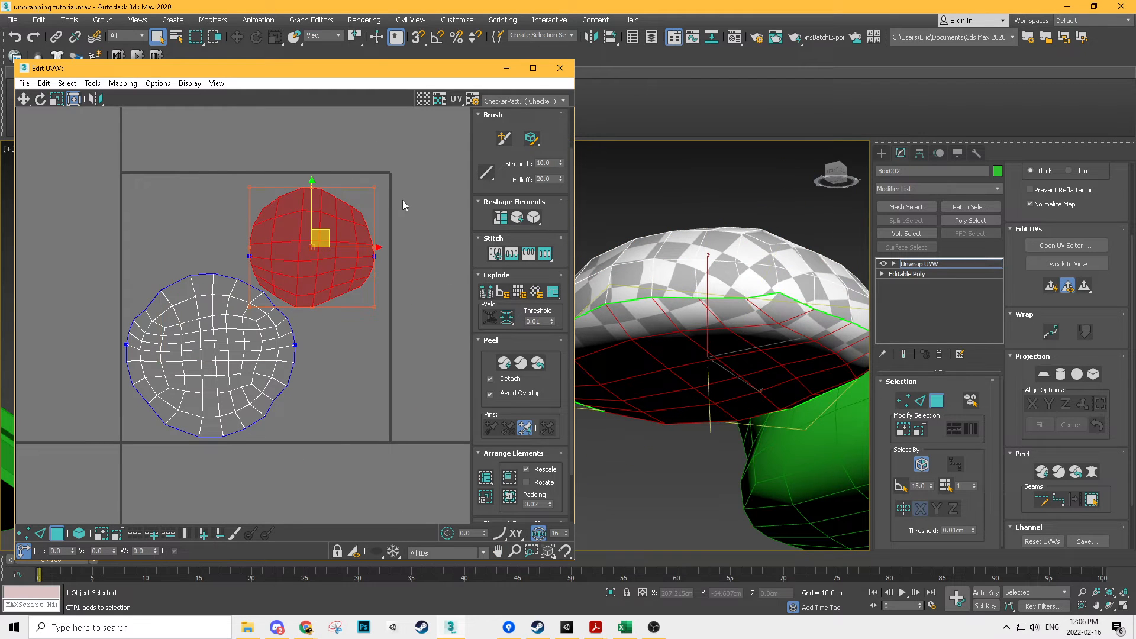
key("ctrl+z")
Step: Convert the dome to an Editable Poly to collapse its Unwrap UVW modifier
middle_click_drag(654, 296, 698, 322, "alt")
middle_click_drag(707, 266, 664, 329, "alt")
right_click(662, 331)
mouse_move(727, 454)
left_click(808, 458)
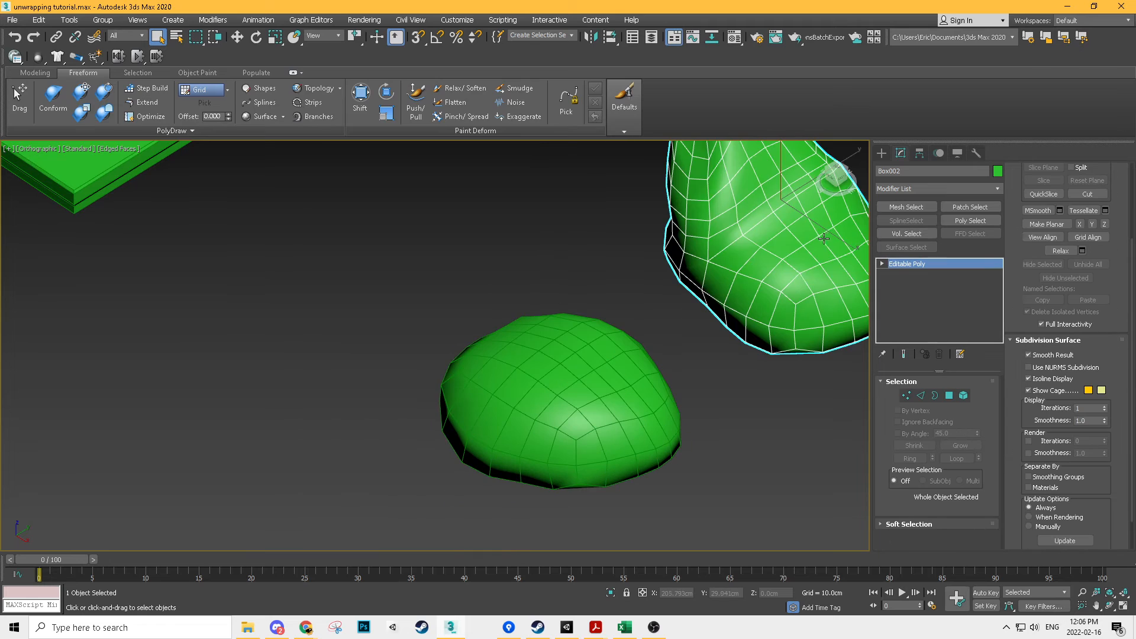
Step: Isolate the neighbouring boot-shaped mesh and add an Unwrap UVW modifier to it
right_click(824, 238)
left_click(828, 220)
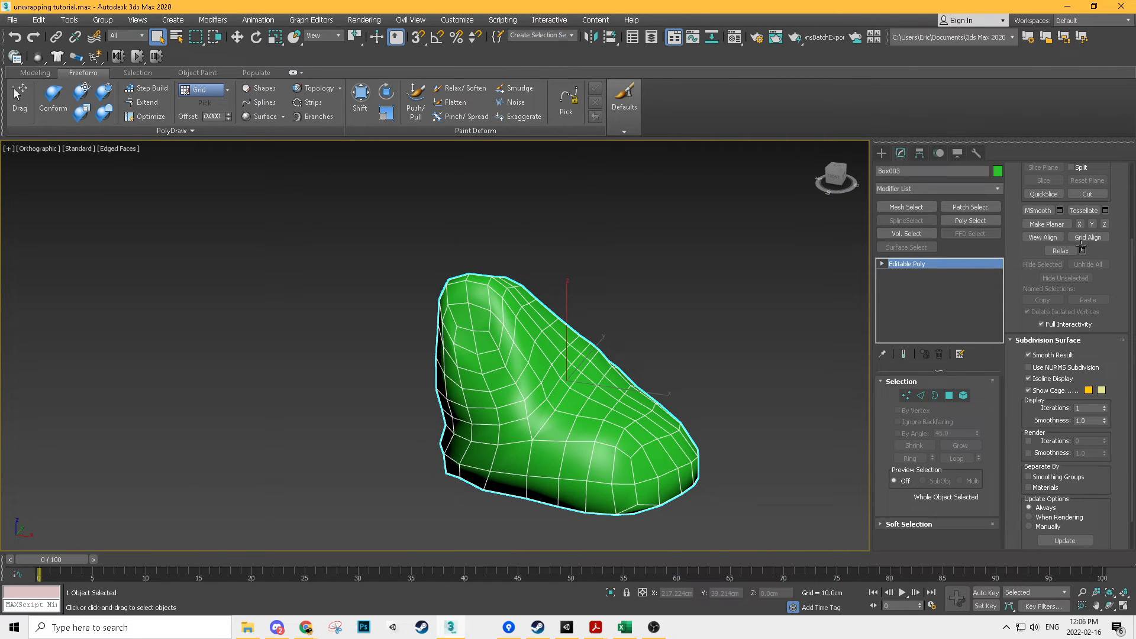
key("ctrl+z")
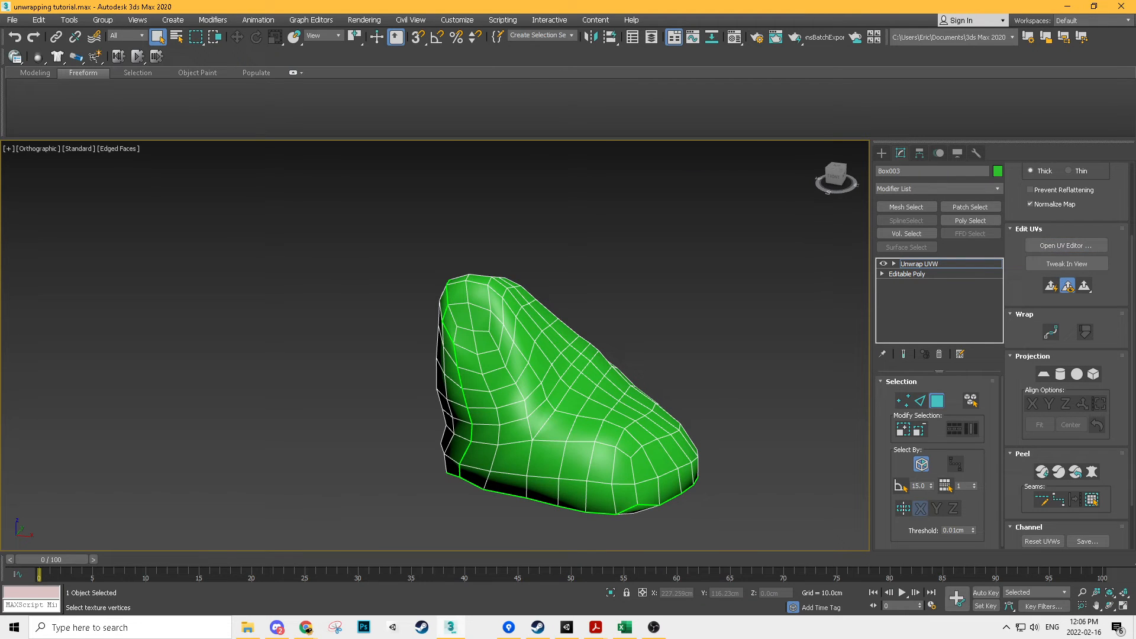
Step: Apply a planar projection to all faces of the boot-shaped mesh, with its UV editor open beside the viewport
left_click(1043, 374)
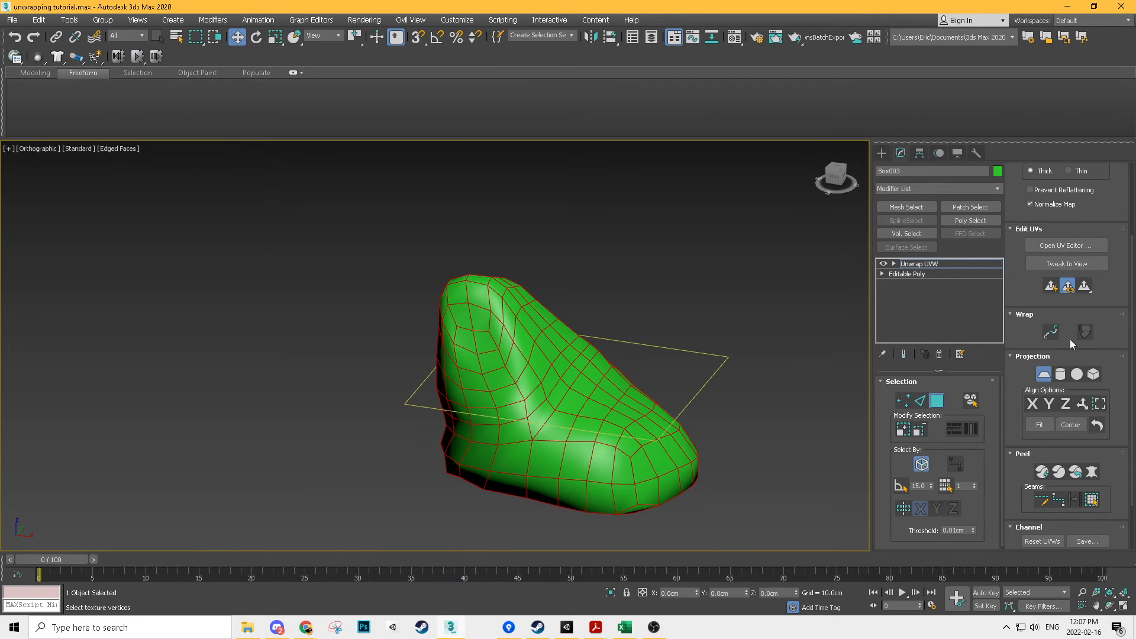
left_click_drag(1135, 46, 146, 54)
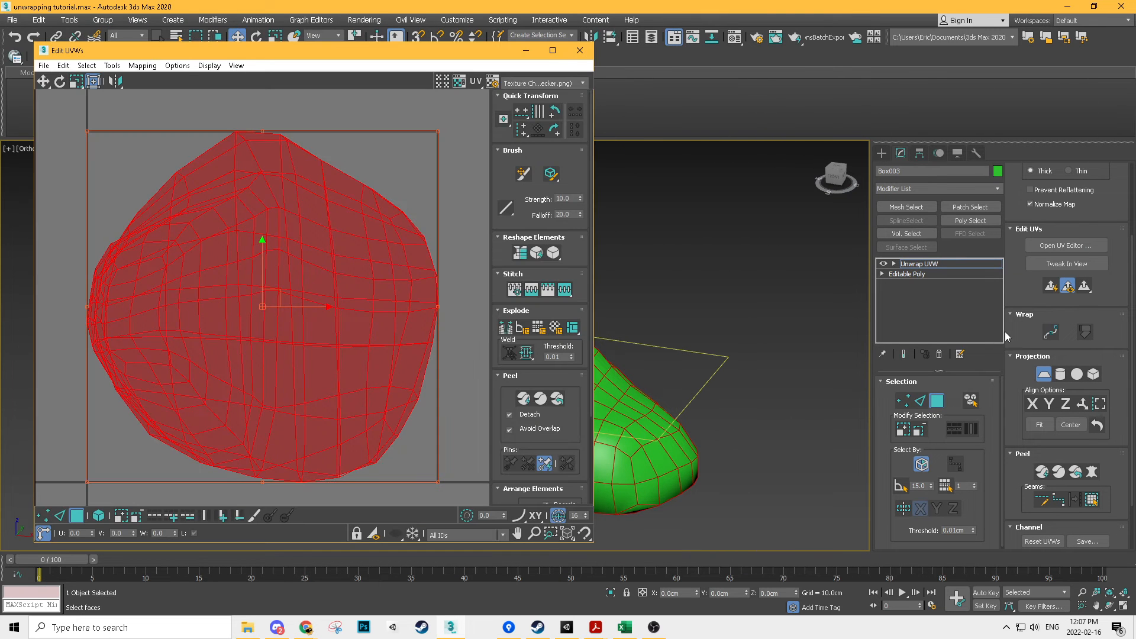
left_click(1044, 376)
middle_click_drag(625, 370, 843, 328)
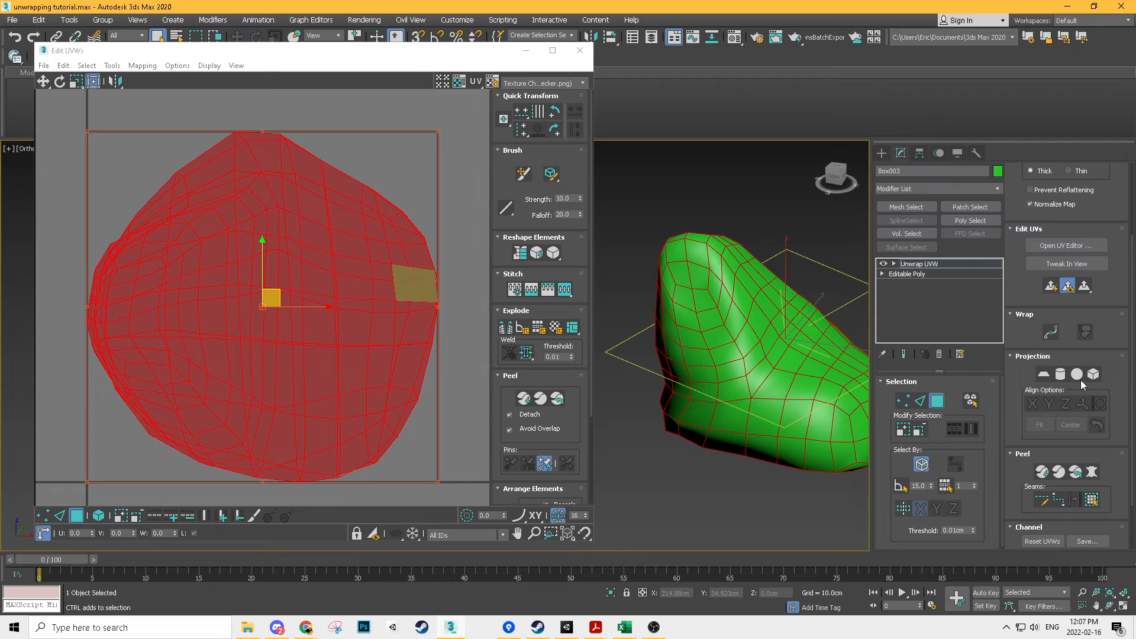
Step: Try a box projection on the boot-shaped mesh, view it from the front and reapply the planar projection
left_click(1043, 375)
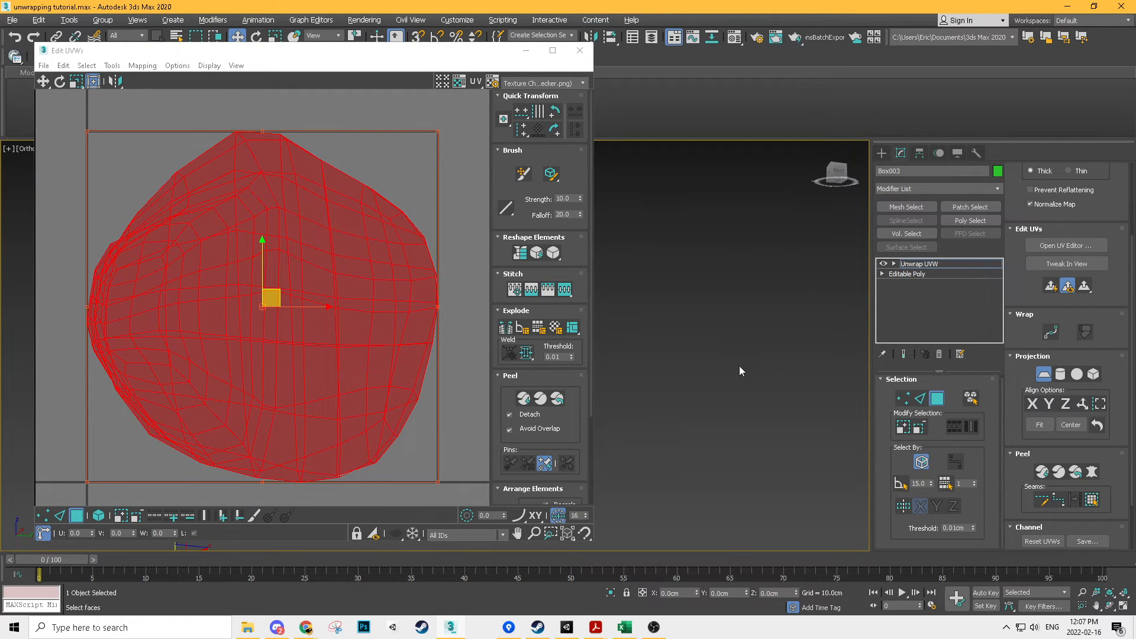
left_click(1092, 373)
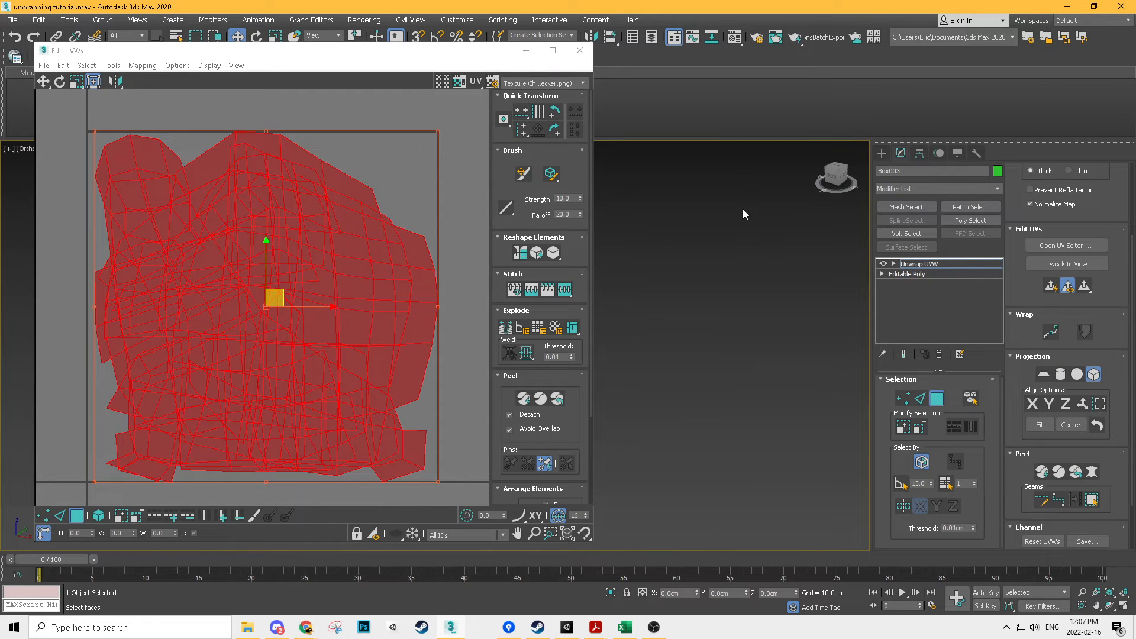
key("f")
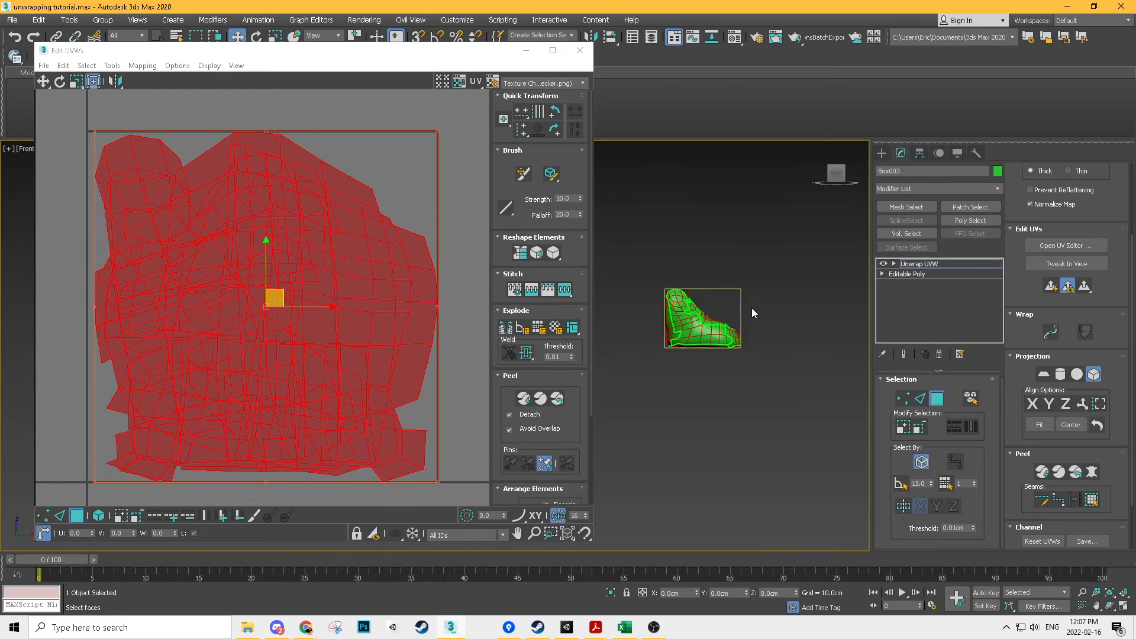
key("z")
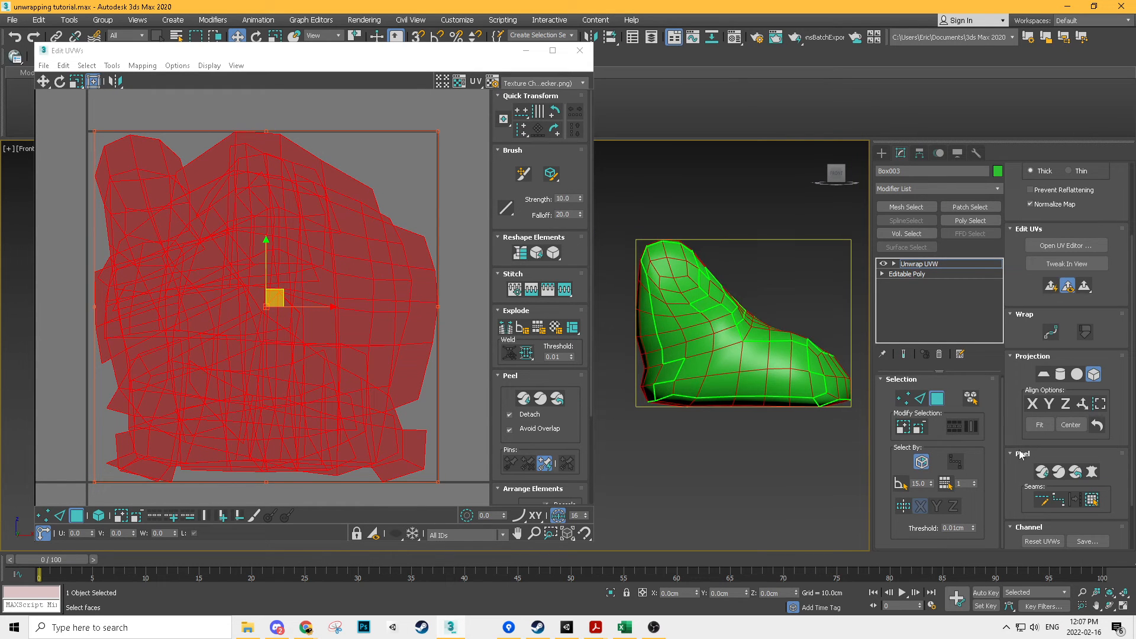
left_click(1046, 375)
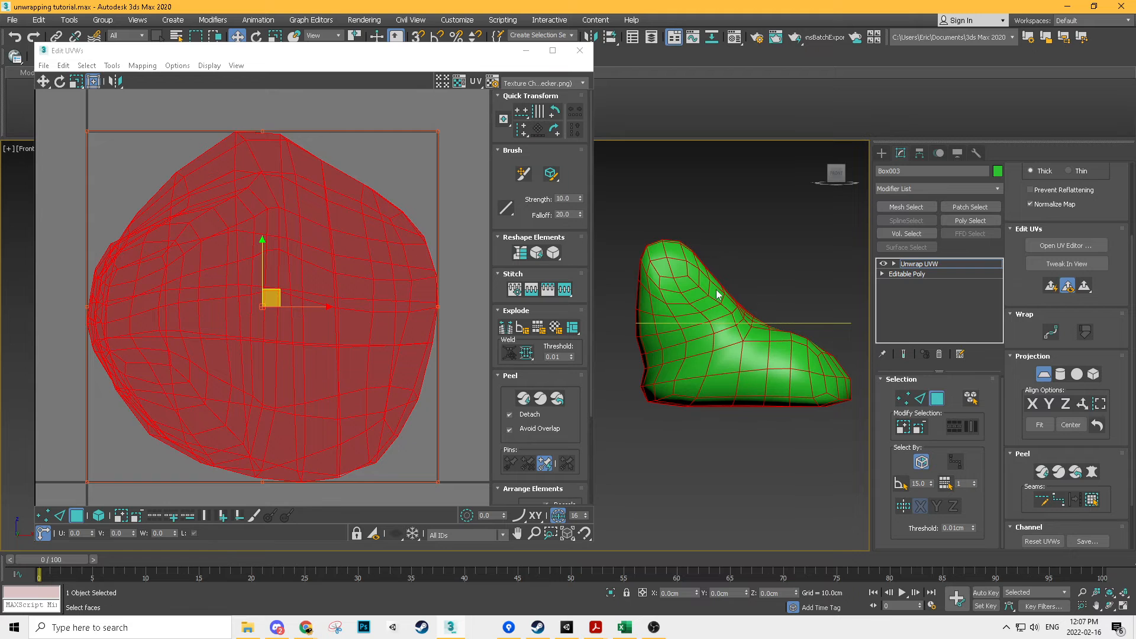
left_click(1045, 375)
Step: Stop ignoring backfacing and remove the underside and a few lower-rim faces of the boot-shaped mesh from the selection
middle_click_drag(812, 388, 735, 423, "alt")
middle_click_drag(698, 375, 793, 373, "alt")
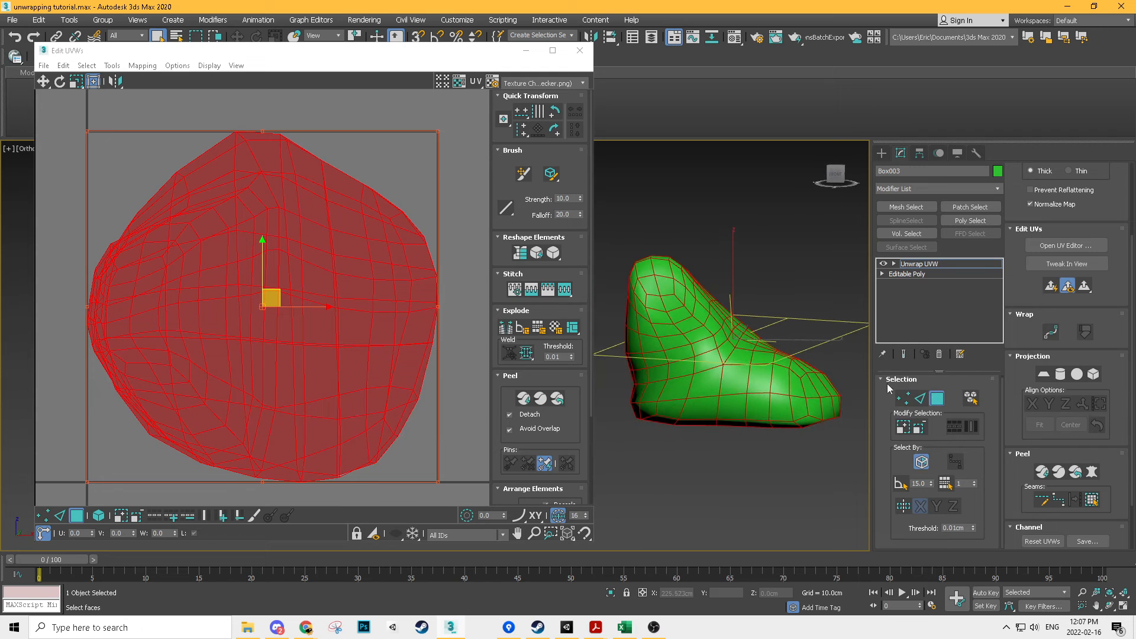
middle_click_drag(656, 259, 678, 282)
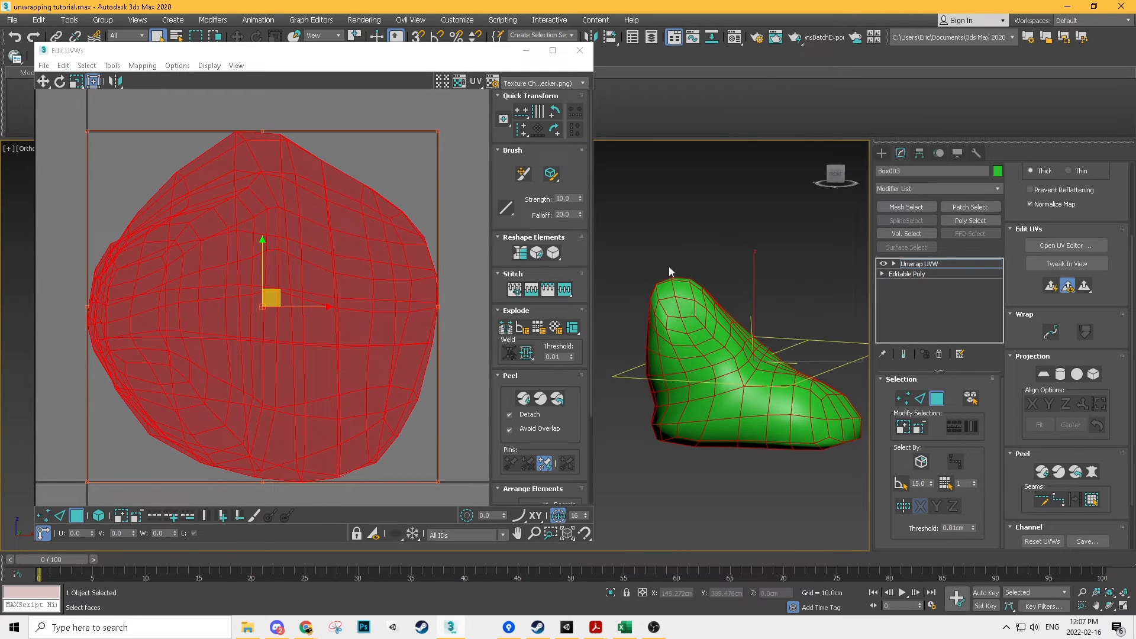
middle_click_drag(881, 429, 660, 402, "alt")
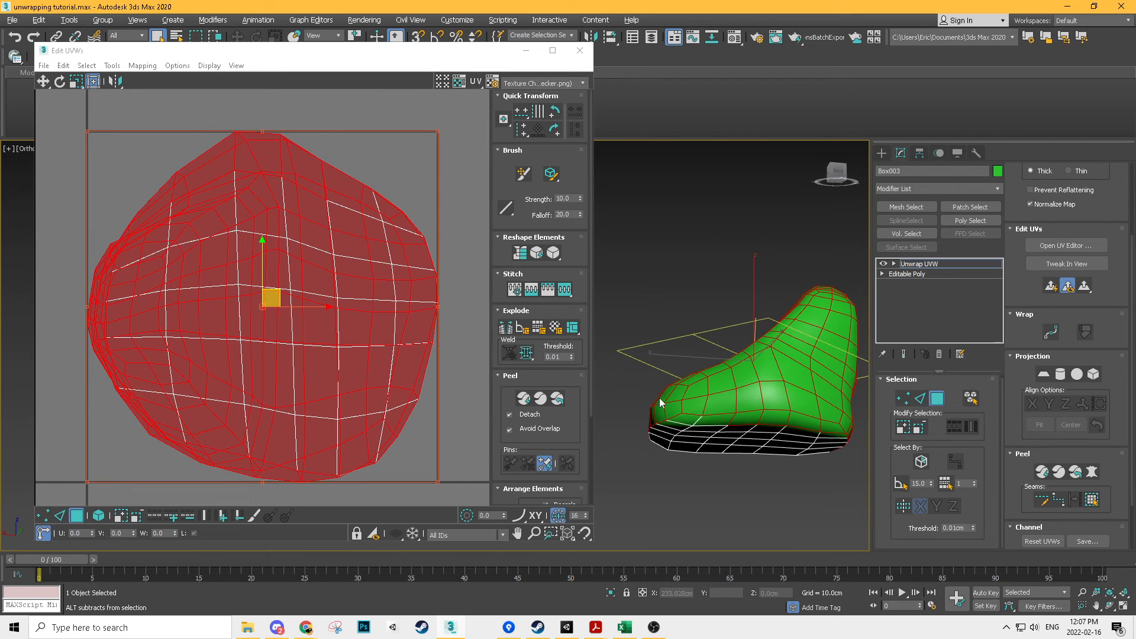
left_click(757, 410)
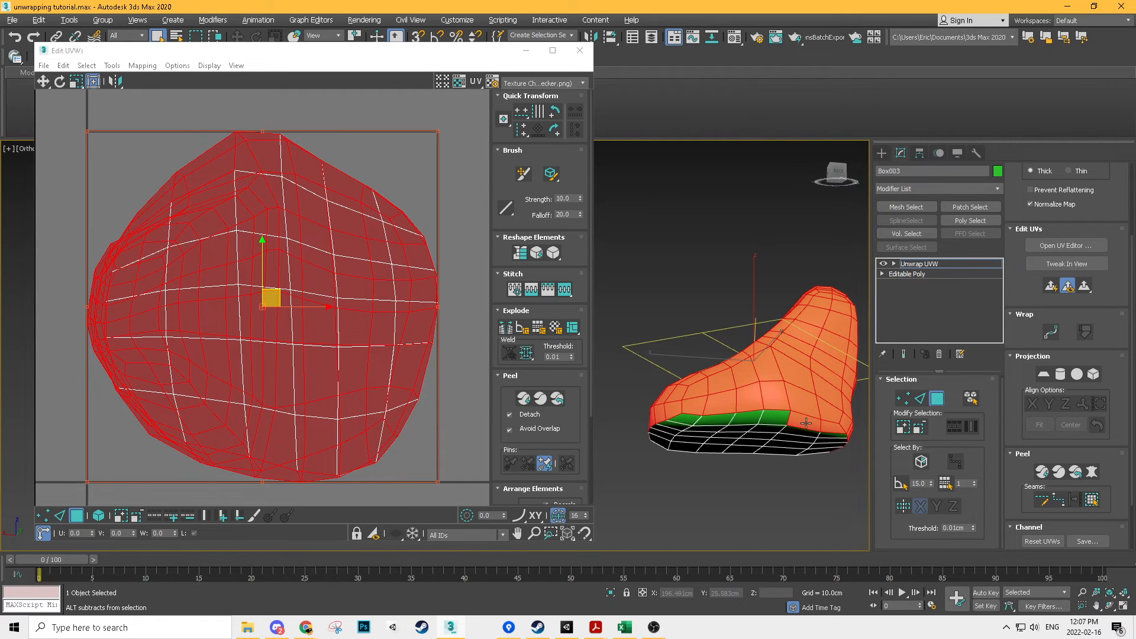
middle_click_drag(804, 422, 627, 456, "alt")
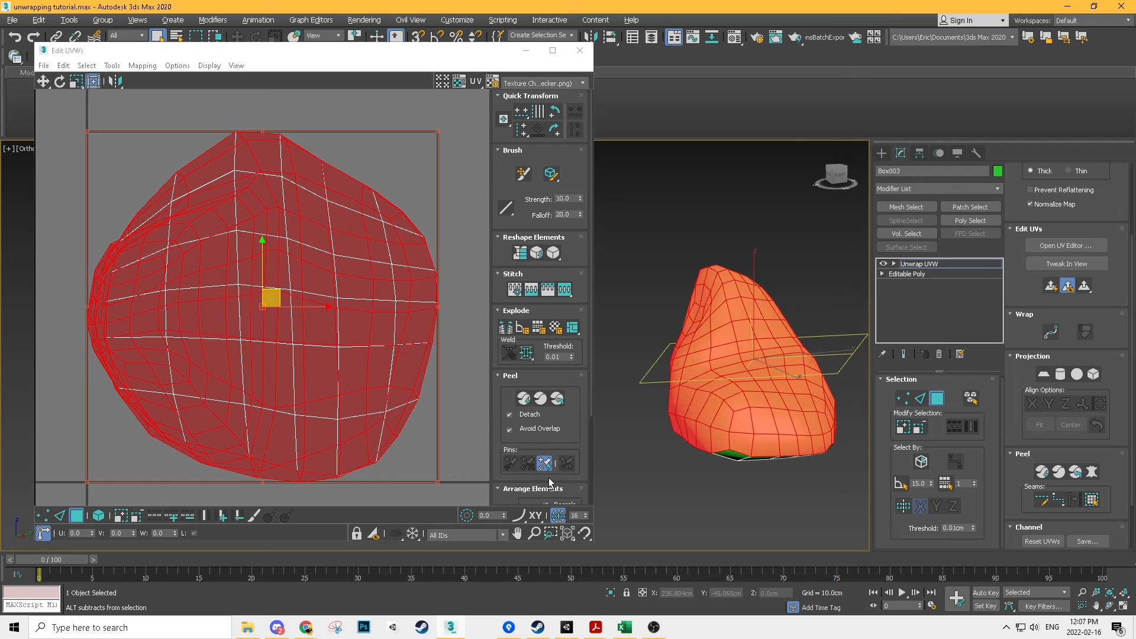
Step: Detach the selected upper faces' UVs, Quick Peel them and move the peeled shell outside the UV tile
scroll(155, 297, "down", 4)
left_click(111, 66)
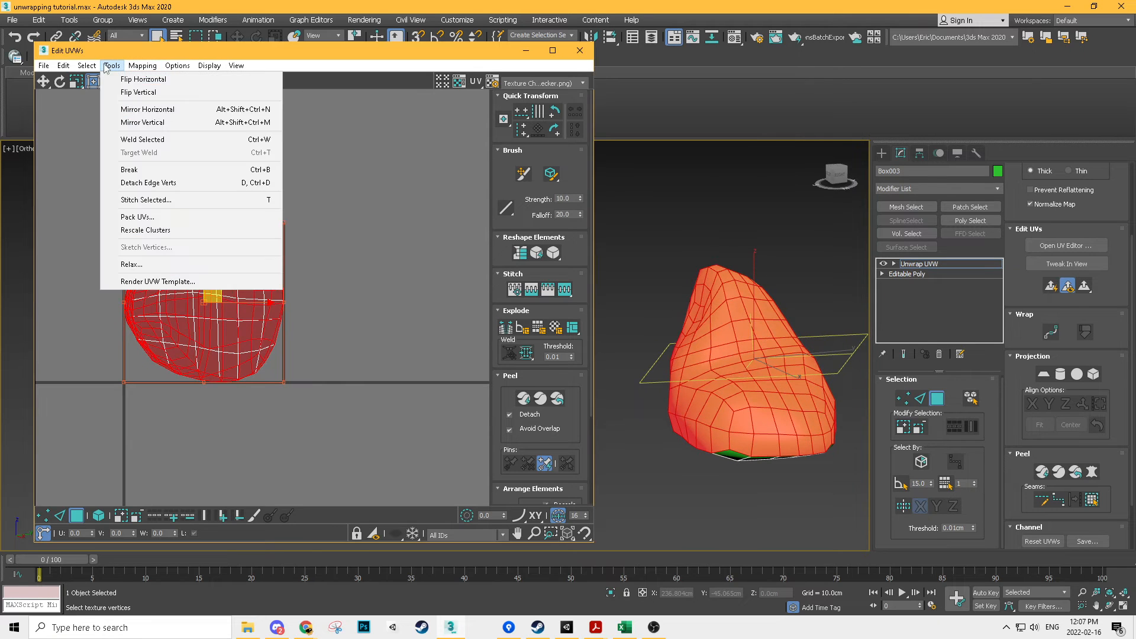
left_click(148, 182)
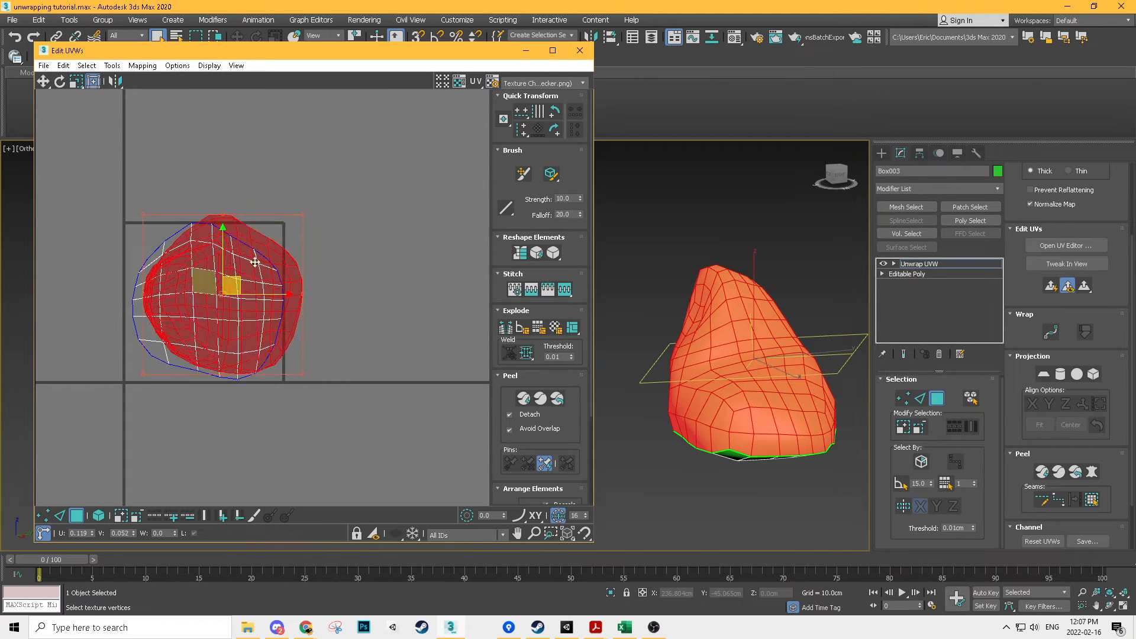
left_click_drag(223, 282, 407, 135)
left_click(1039, 473)
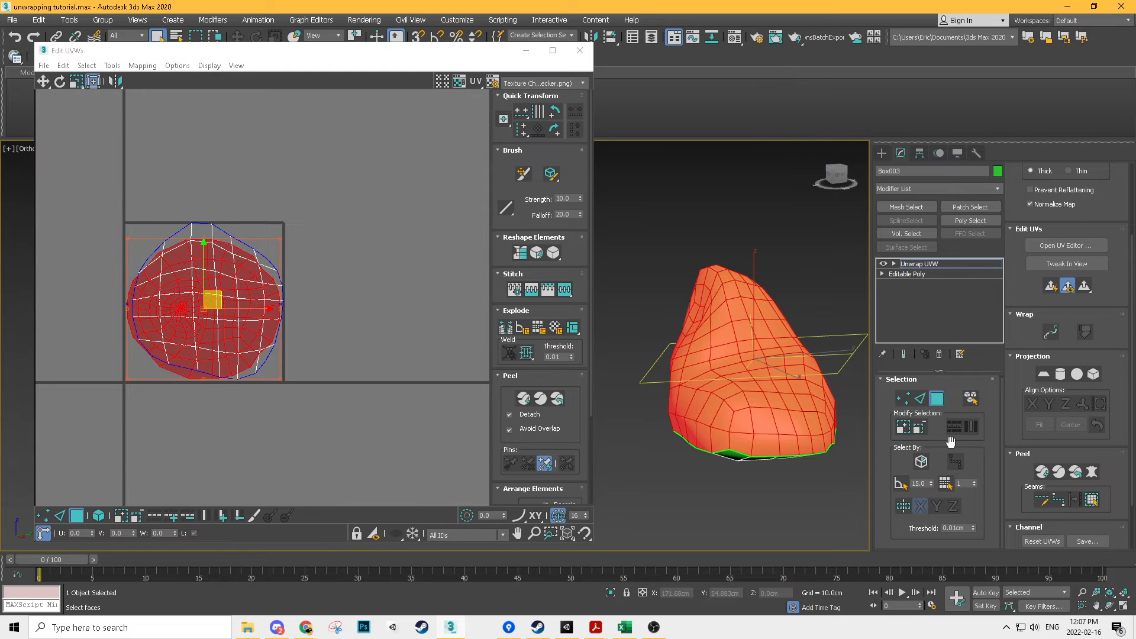
left_click_drag(213, 300, 429, 253)
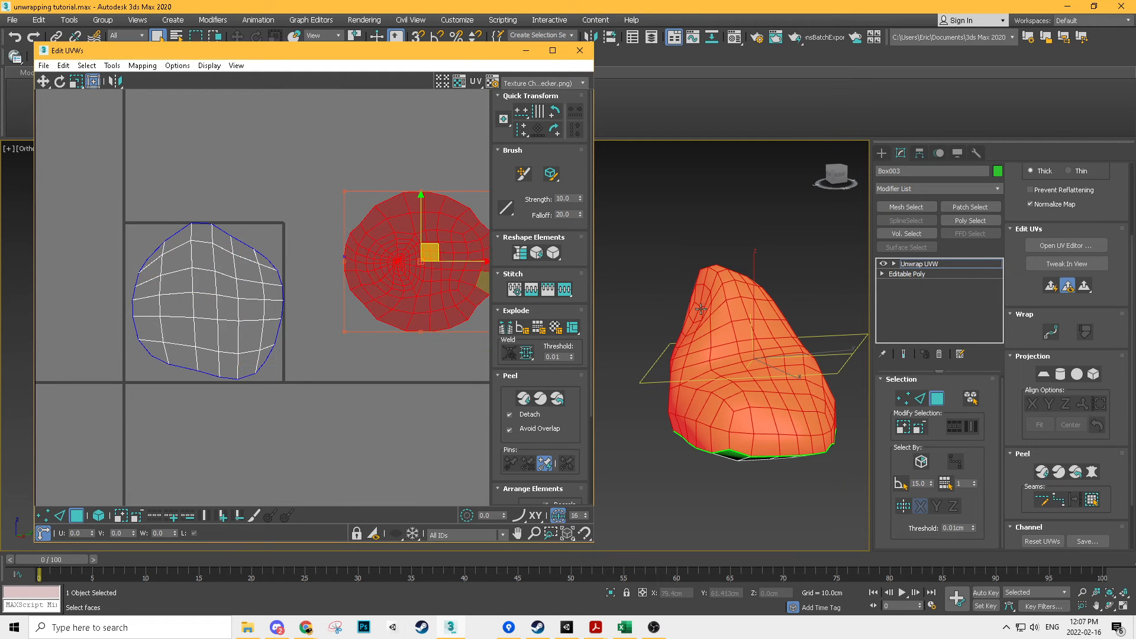
Step: Switch the texture shown on the boot-shaped mesh to CheckerPattern (Checker)
middle_click_drag(705, 321, 741, 344, "alt")
scroll(738, 339, "up", 2)
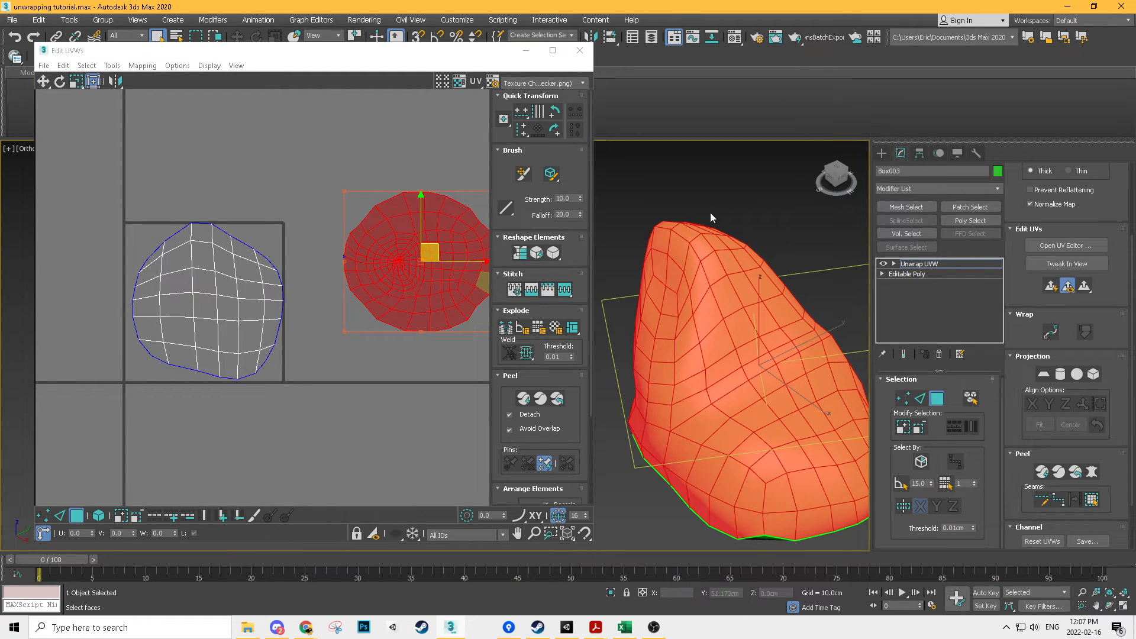
left_click(534, 83)
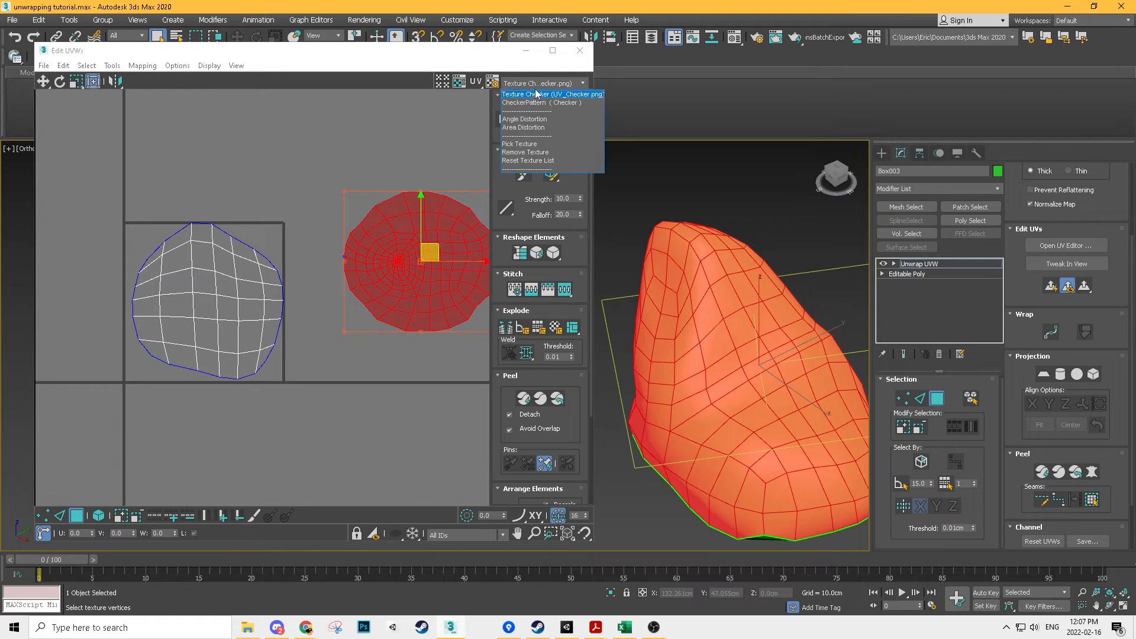
left_click(537, 104)
scroll(718, 296, "up", 1)
scroll(718, 296, "down", 3)
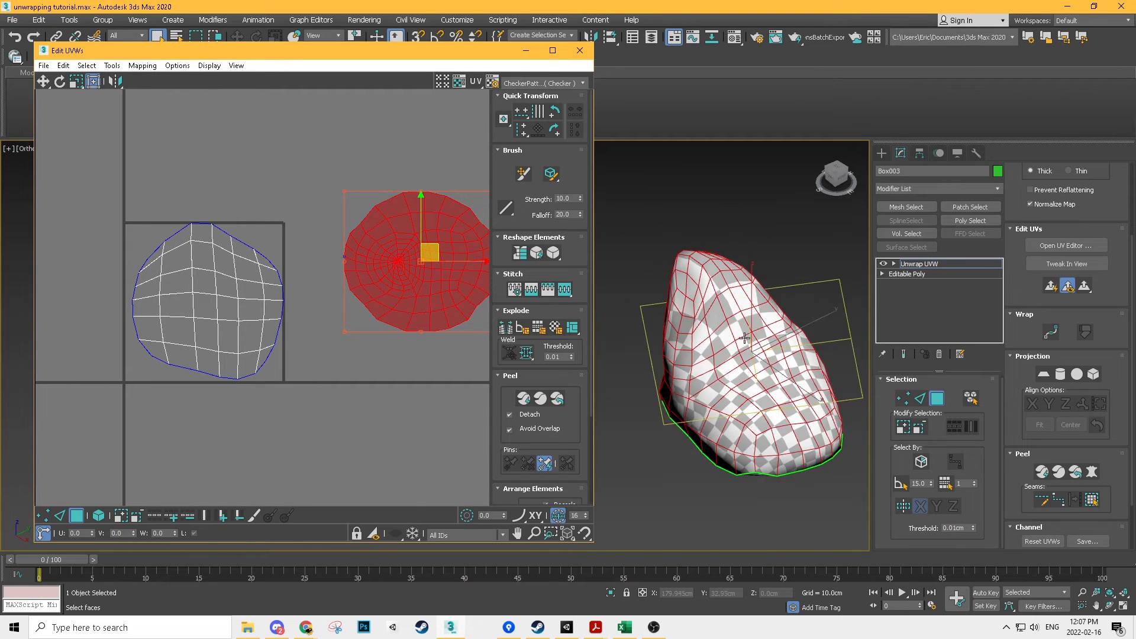
Step: Clear the face selection and examine the checker pattern all around the boot-shaped mesh for stretching, especially near its upper tip
middle_click_drag(745, 334, 767, 288, "alt")
middle_click_drag(710, 391, 723, 443, "alt")
scroll(585, 331, "down", 2)
scroll(720, 401, "down", 3)
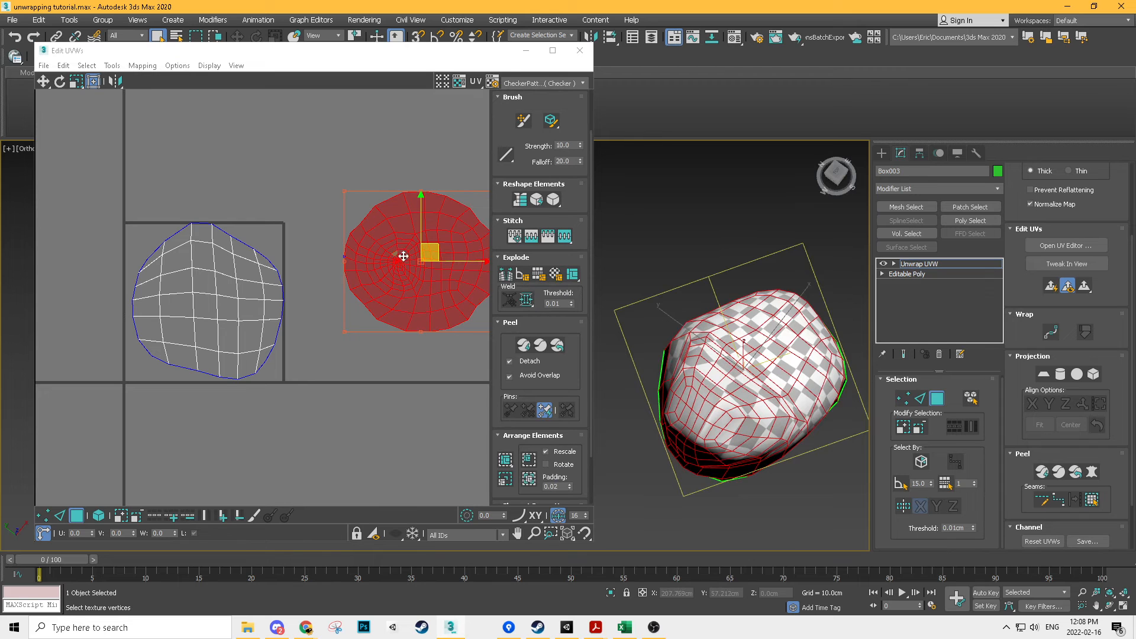
middle_click_drag(645, 343, 768, 274, "alt")
left_click(703, 260)
scroll(755, 335, "up", 3)
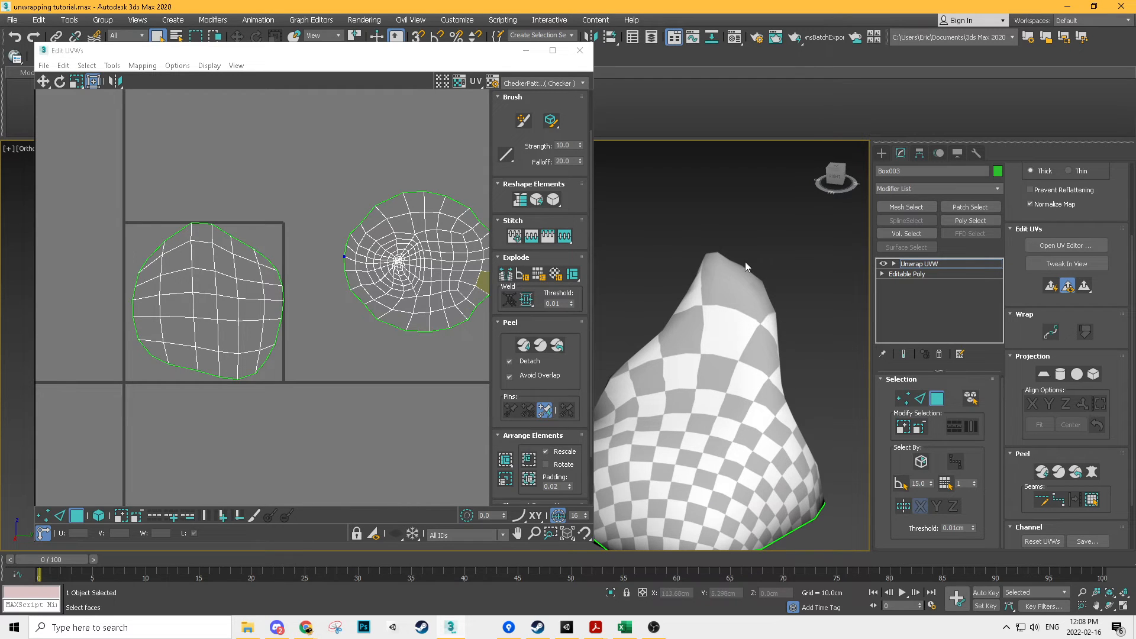
middle_click_drag(688, 490, 697, 338, "alt")
scroll(757, 305, "up", 2)
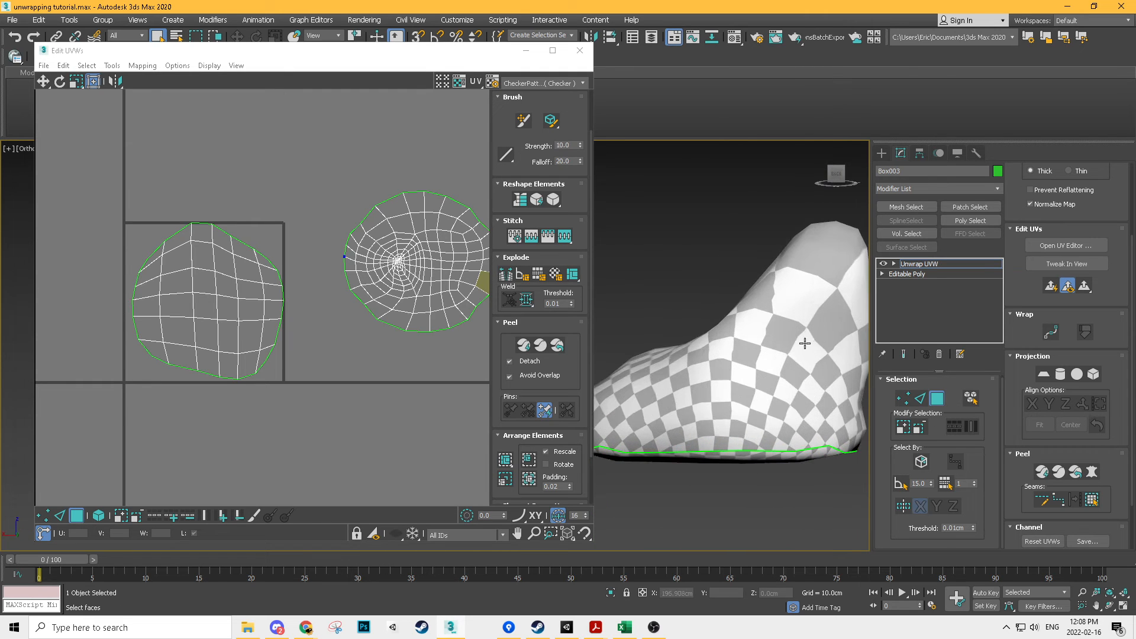
middle_click_drag(779, 332, 911, 378, "alt")
middle_click_drag(733, 337, 806, 342, "alt")
scroll(669, 323, "up", 3)
left_click(670, 324)
middle_click_drag(713, 373, 777, 355)
Step: Show the mesh edges over the checker shading and examine the heel area for possible seam paths
key("F4")
scroll(793, 358, "down", 2)
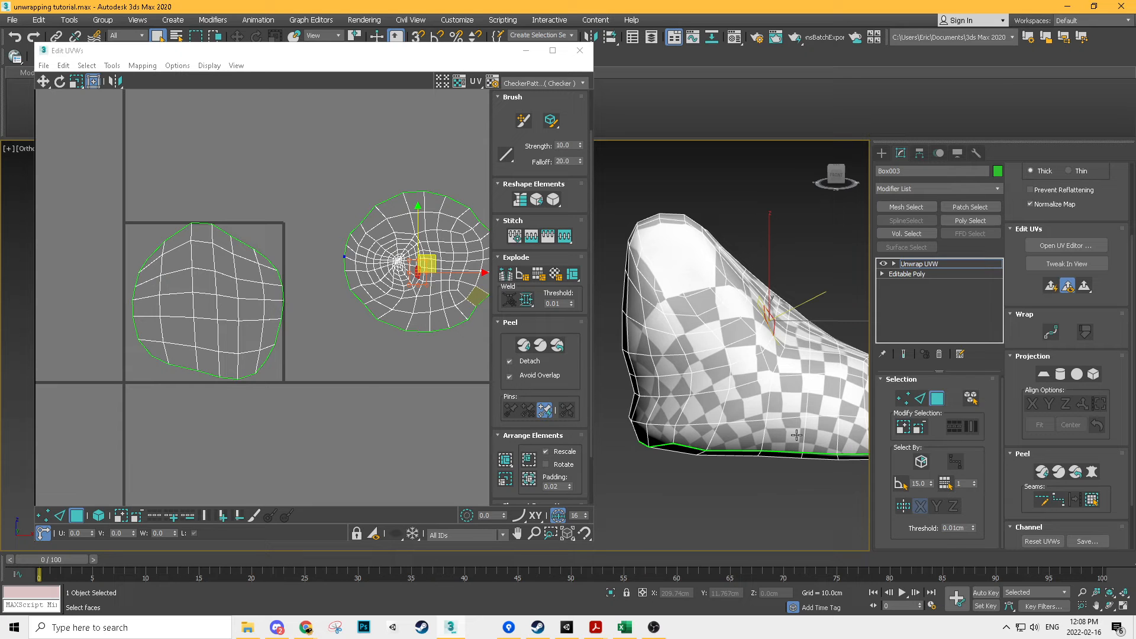
middle_click_drag(743, 353, 710, 349, "alt")
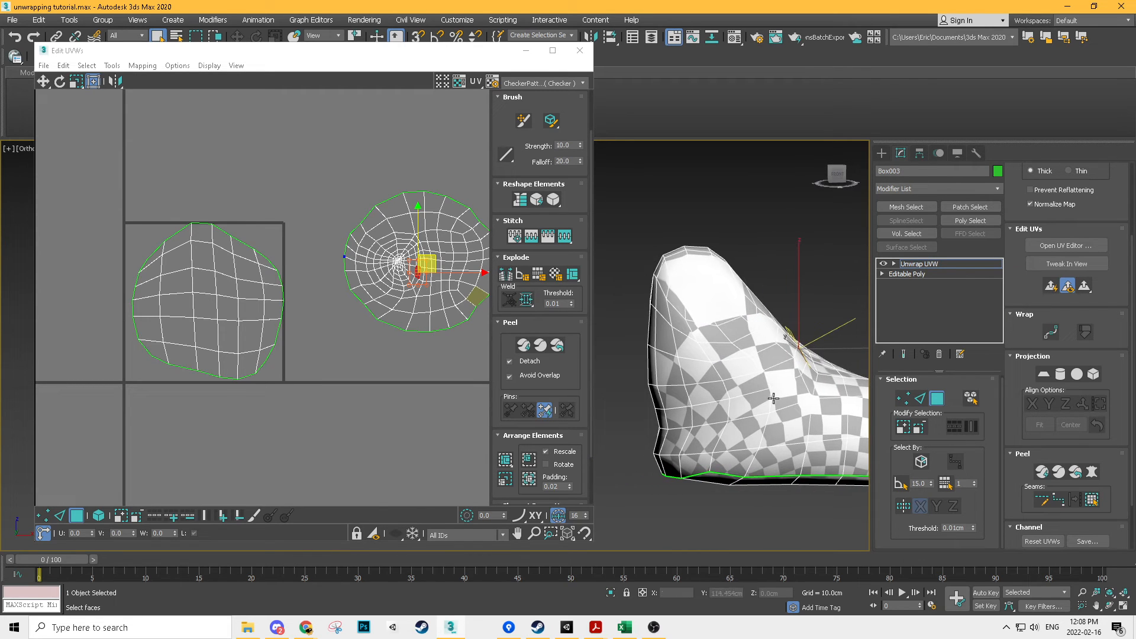
middle_click_drag(717, 274, 711, 330, "alt")
middle_click_drag(778, 401, 793, 308, "alt")
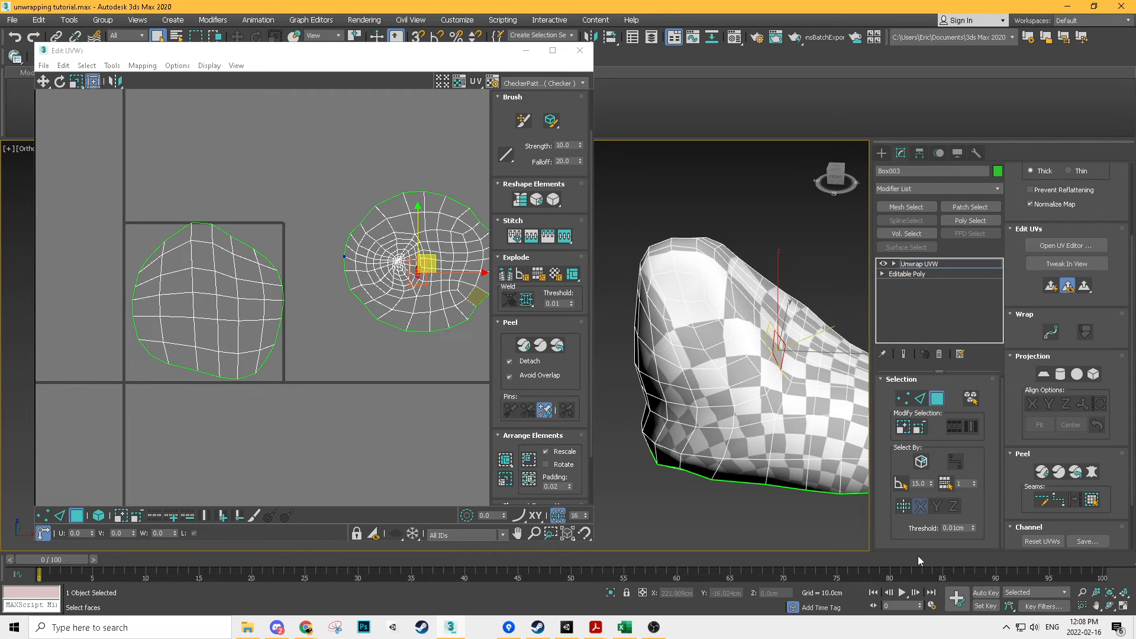
Step: Create point-to-point seams up both sides of the boot's heel, from the lower rim to just below the tip
left_click(1057, 502)
middle_click_drag(731, 480, 691, 486, "alt")
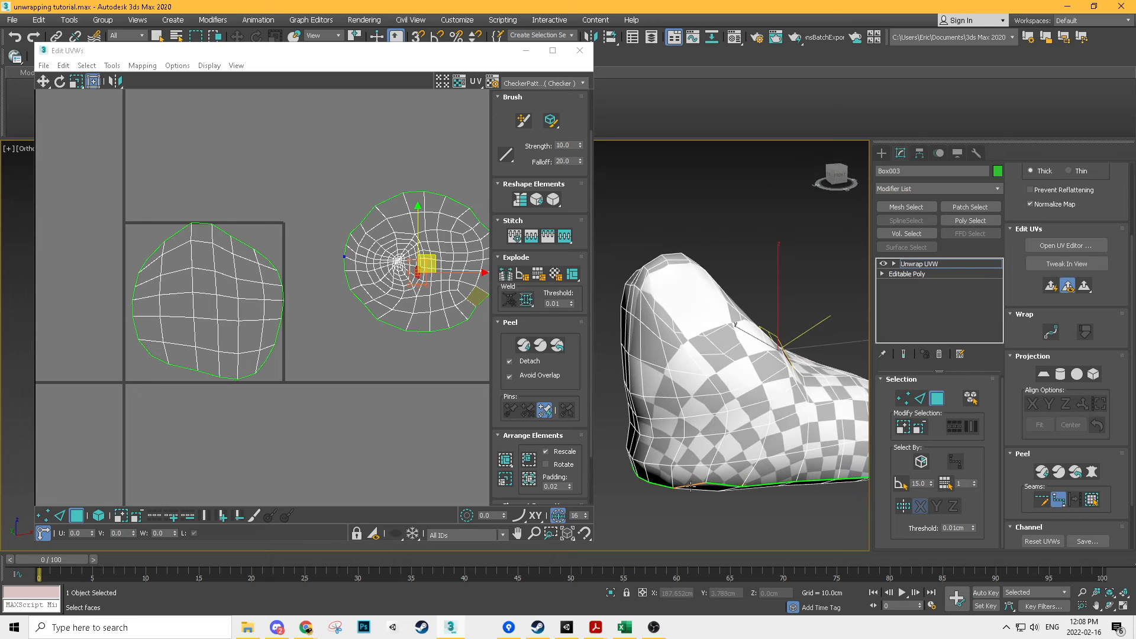
middle_click_drag(760, 375, 729, 410, "alt")
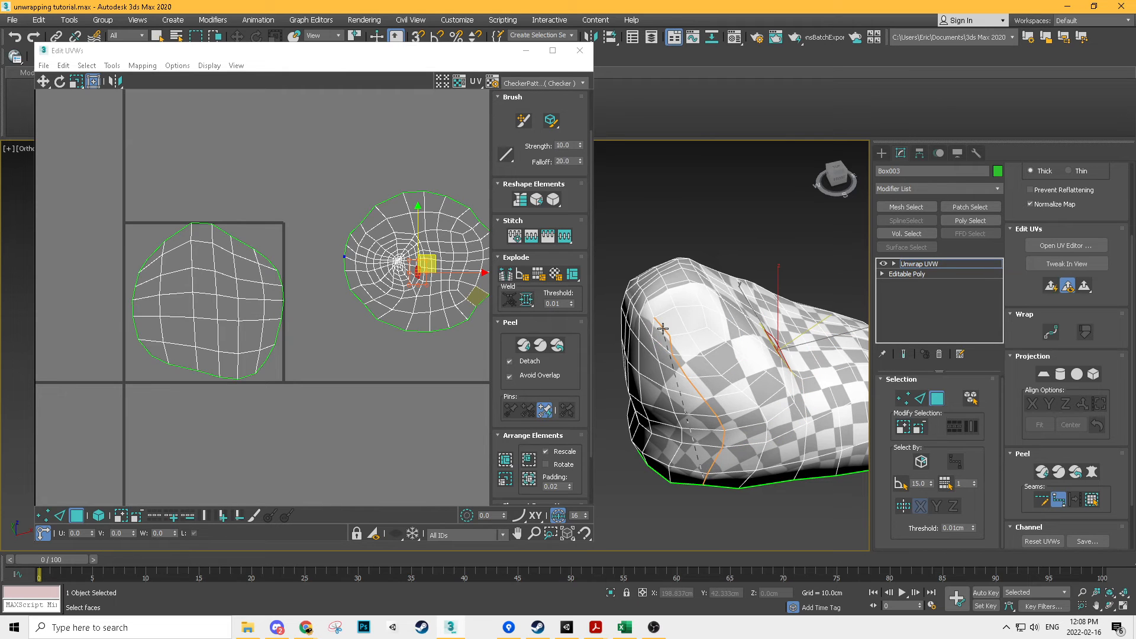
middle_click_drag(673, 438, 727, 439, "alt")
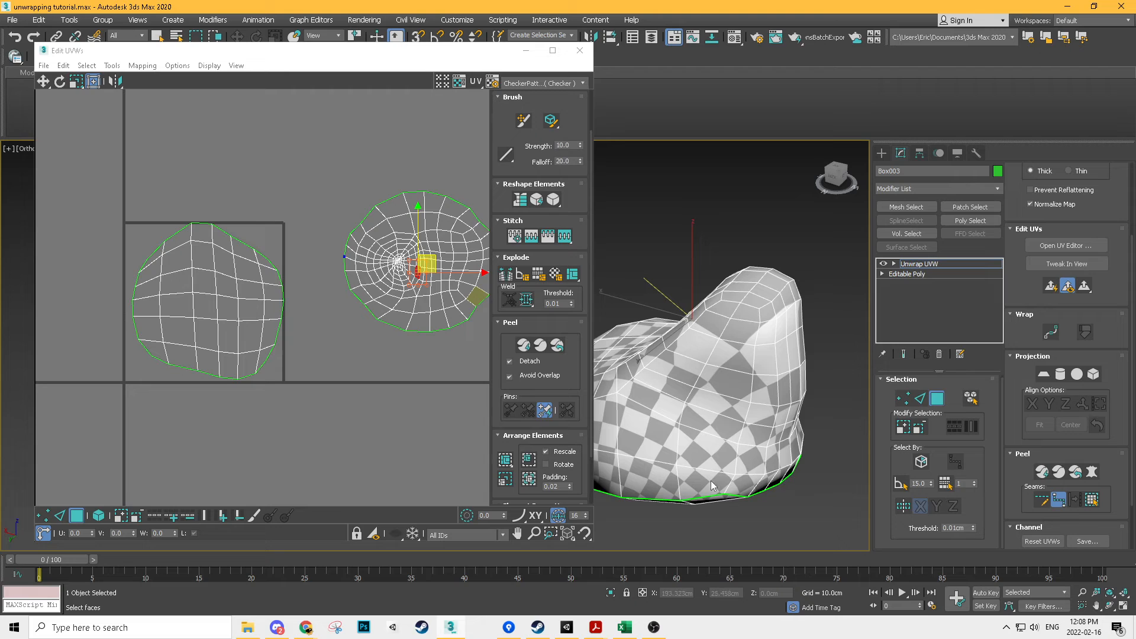
middle_click_drag(744, 488, 736, 488, "alt")
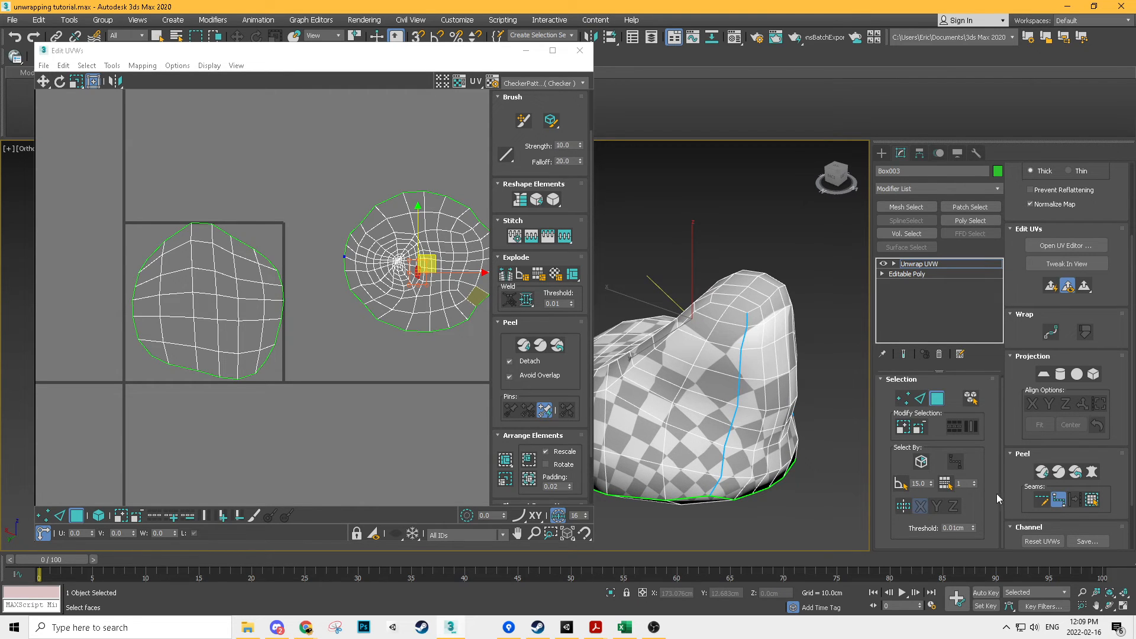
left_click(1058, 497)
Step: Quick Peel the upper shell along the new side seams and move it outside the UV tile
middle_click_drag(459, 299, 385, 299)
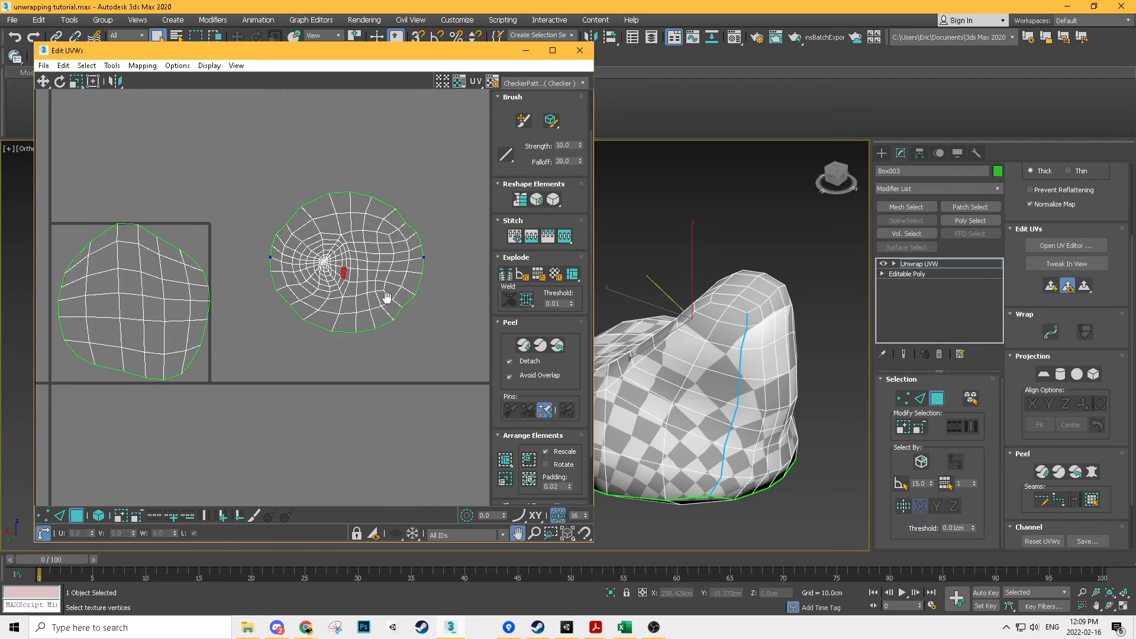
scroll(385, 299, "down", 1)
left_click_drag(418, 178, 248, 331)
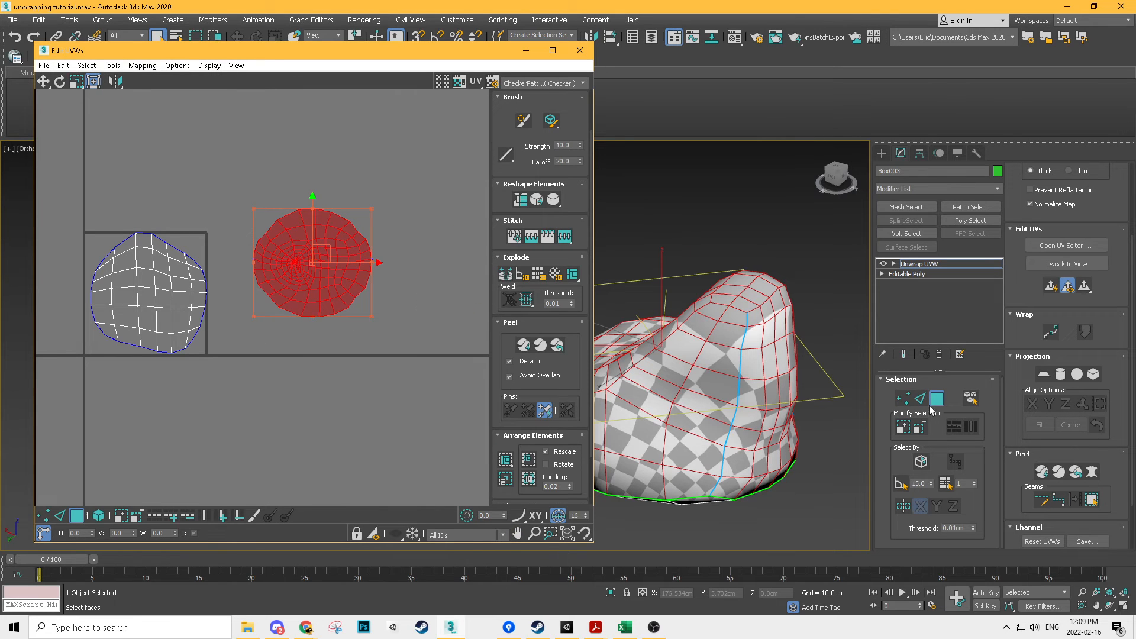
left_click(1039, 481)
left_click_drag(152, 292, 390, 289)
mouse_move(657, 317)
middle_mouse_down("alt")
mouse_move(698, 316)
mouse_move(660, 311)
middle_mouse_up("alt")
scroll(700, 320, "up", 2)
scroll(698, 458, "down", 3)
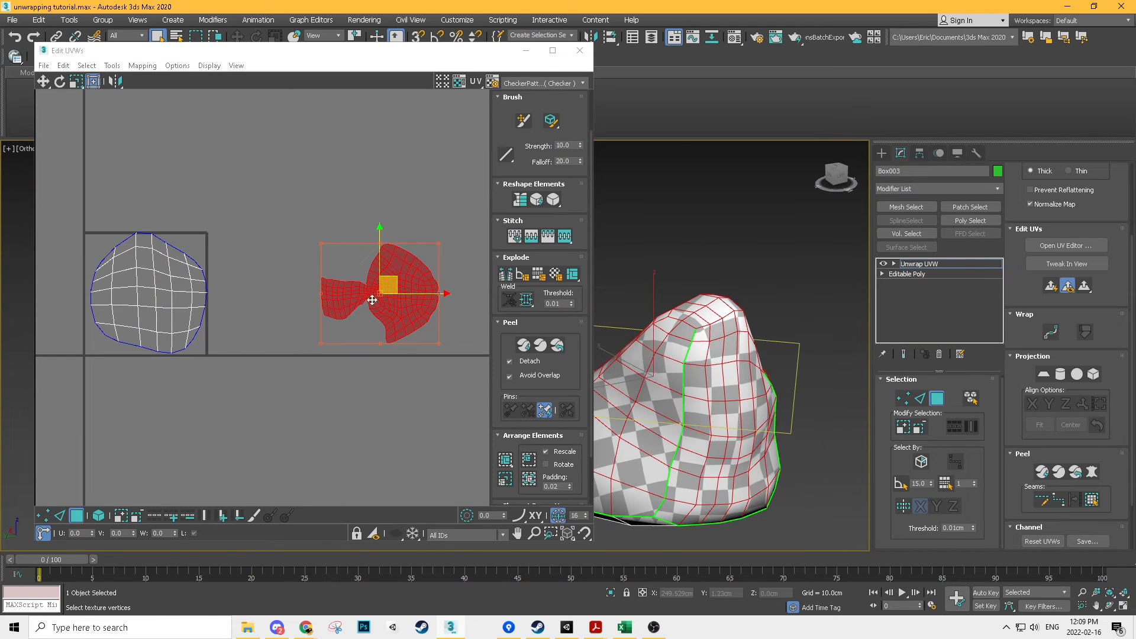
Step: Add a point-to-point seam across the boot's upper tip, joining the two side seams
scroll(368, 283, "up", 3)
middle_click_drag(645, 322, 794, 263, "alt")
scroll(727, 322, "down", 2)
middle_click_drag(789, 336, 740, 301, "alt")
scroll(761, 319, "up", 3)
scroll(449, 310, "up", 1)
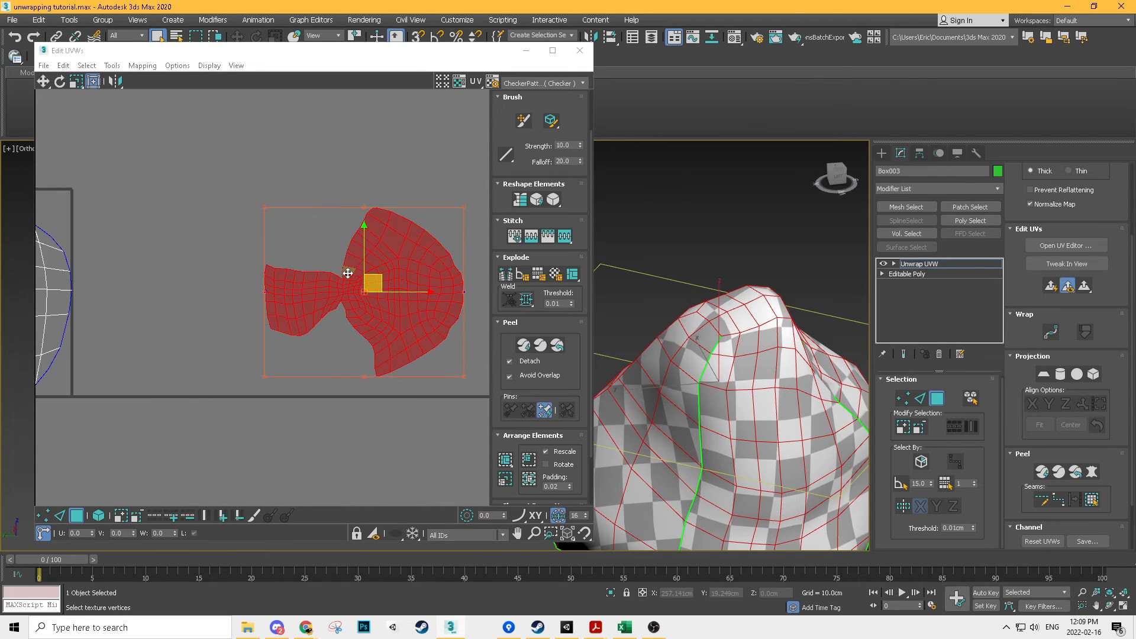
scroll(350, 274, "up", 1)
middle_click_drag(691, 362, 899, 468)
left_click(1054, 502)
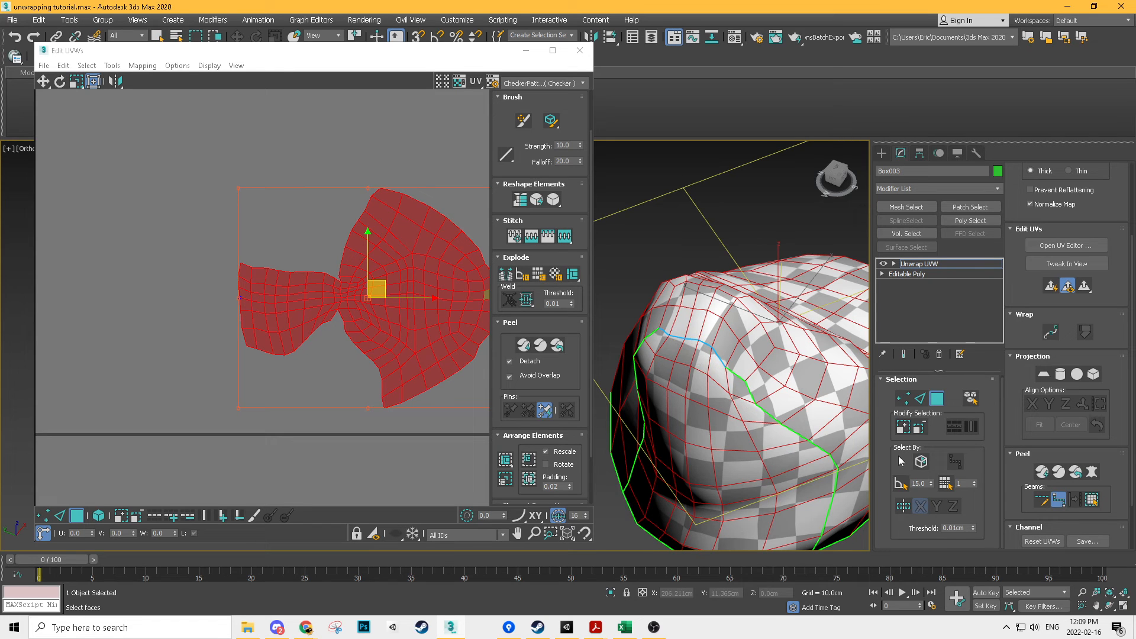
left_click(1055, 500)
Step: Quick Peel the upper shell into separate front and heel shells, placed together outside the UV tile
middle_click_drag(391, 313, 357, 265)
scroll(358, 265, "down", 1)
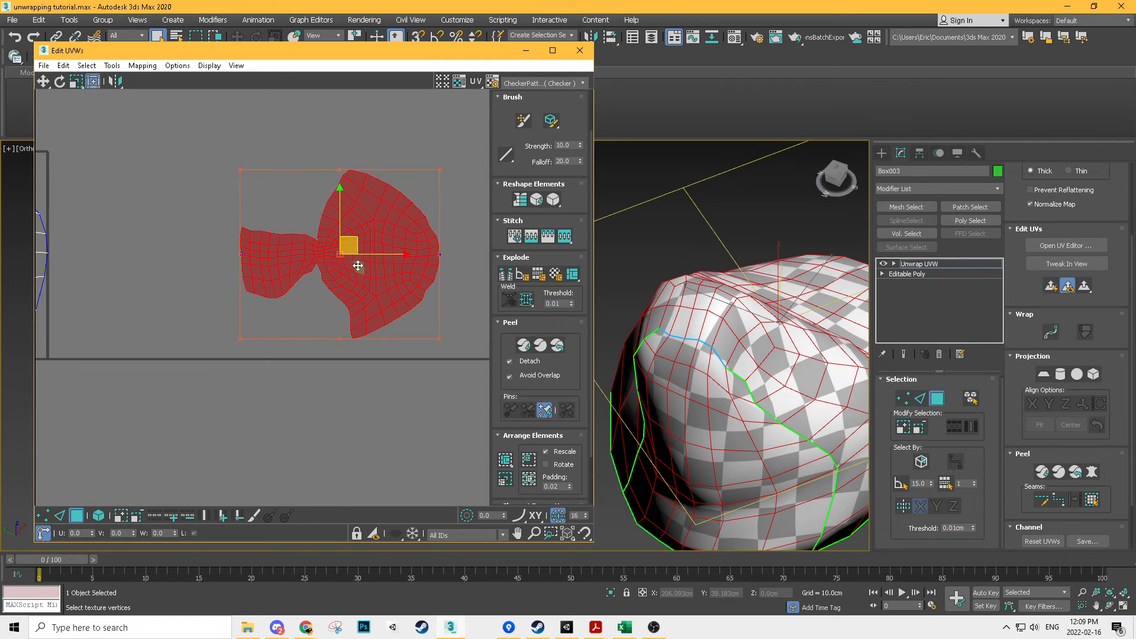
left_click(1046, 474)
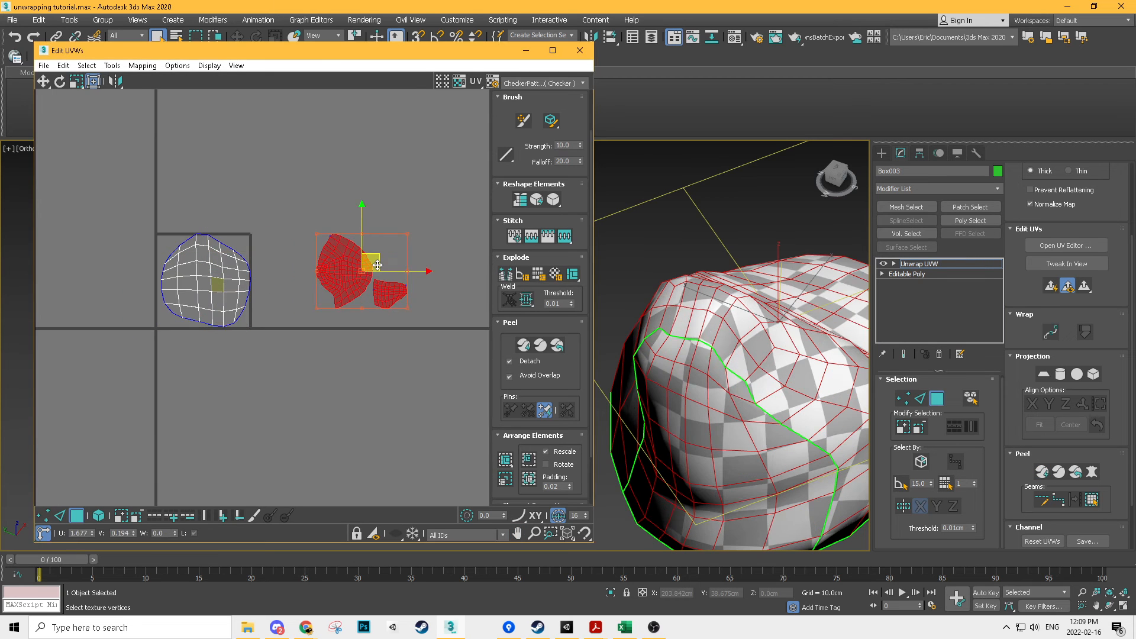
Step: Select the underside shell inside the UV tile, Quick Peel it and clear the selection
middle_click_drag(747, 373, 719, 322, "alt")
left_click_drag(259, 214, 154, 357)
left_click(1046, 473)
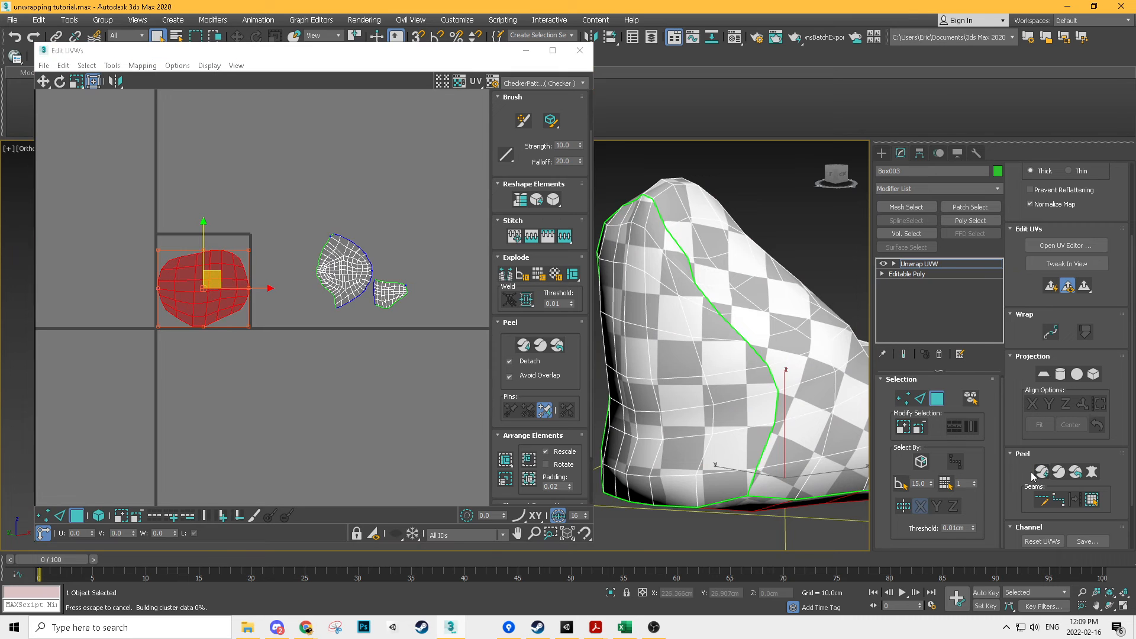
left_click(382, 330)
Step: Examine the checker pattern and seams around the boot-shaped mesh from the side, front and heel
middle_click_drag(807, 381, 754, 355, "alt")
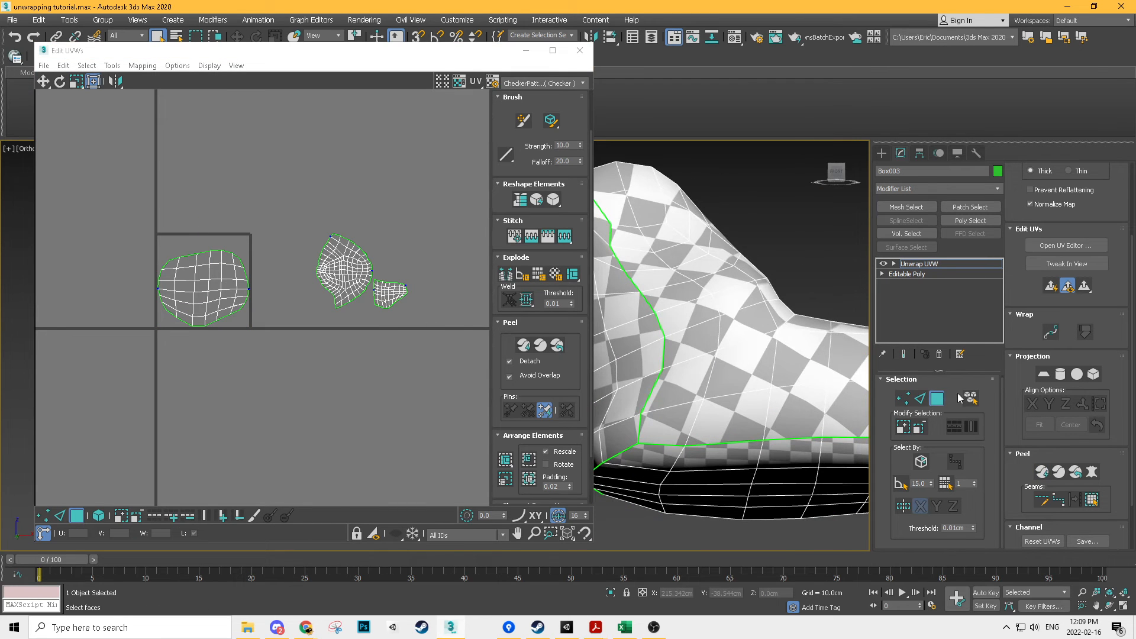
scroll(828, 301, "down", 3)
middle_click_drag(725, 284, 755, 347, "alt")
scroll(683, 349, "up", 2)
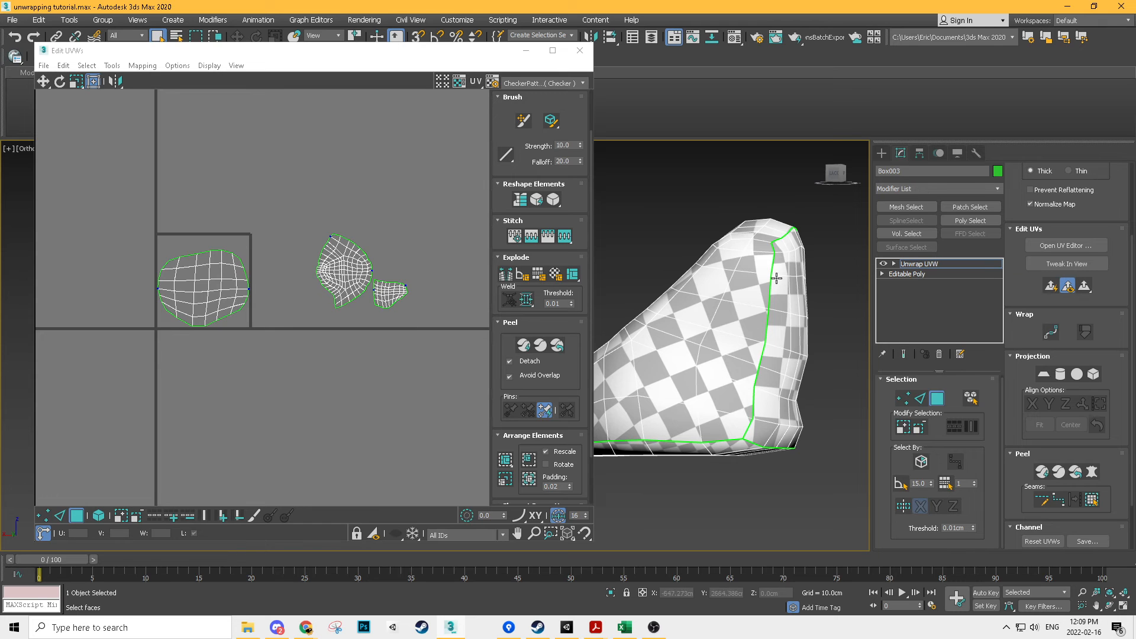
middle_click_drag(777, 284, 752, 387, "alt")
scroll(1022, 469, "down", 3)
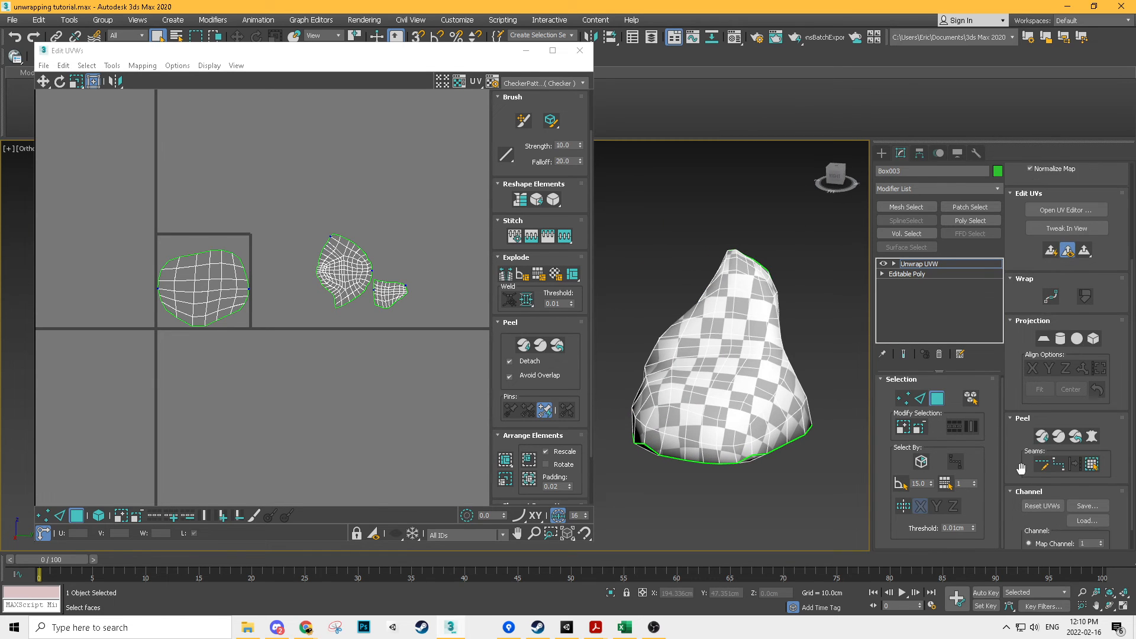
middle_click_drag(834, 367, 676, 383, "alt")
scroll(746, 390, "up", 4)
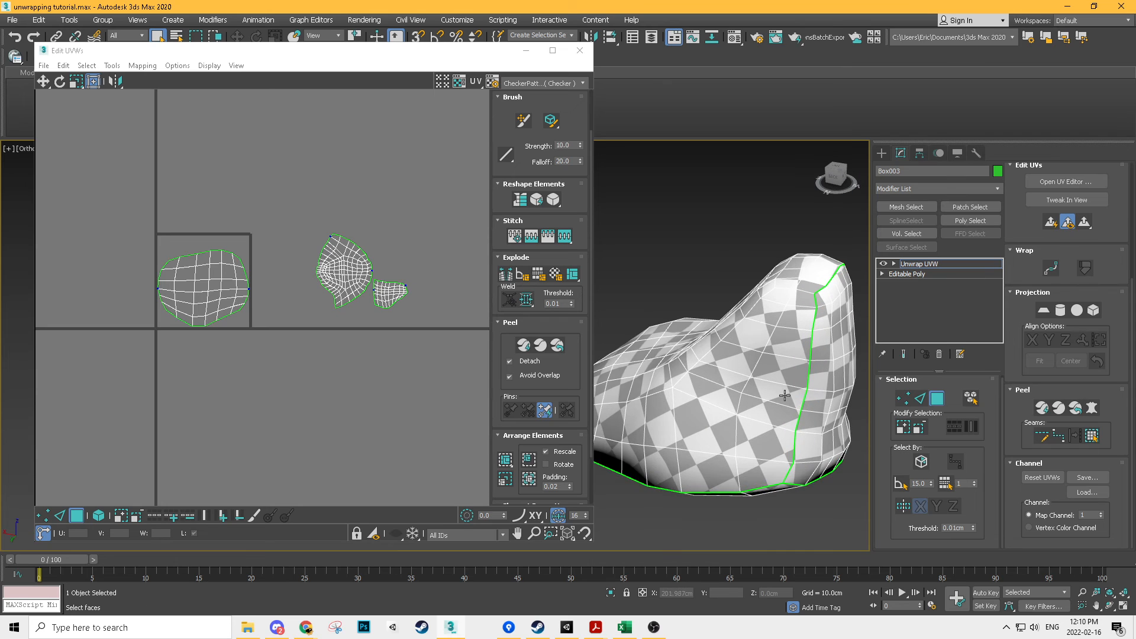
middle_click_drag(805, 404, 705, 421)
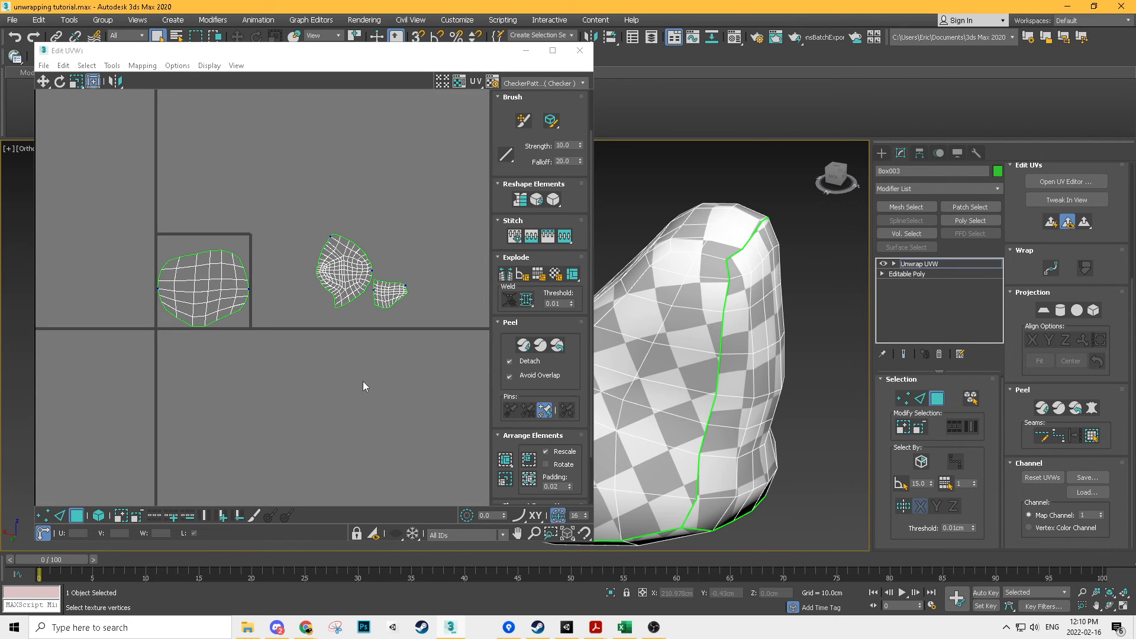
Step: Pack the three shells into the UV tile and repack them with Rotate enabled
middle_click_drag(363, 383, 330, 362)
left_click(533, 480)
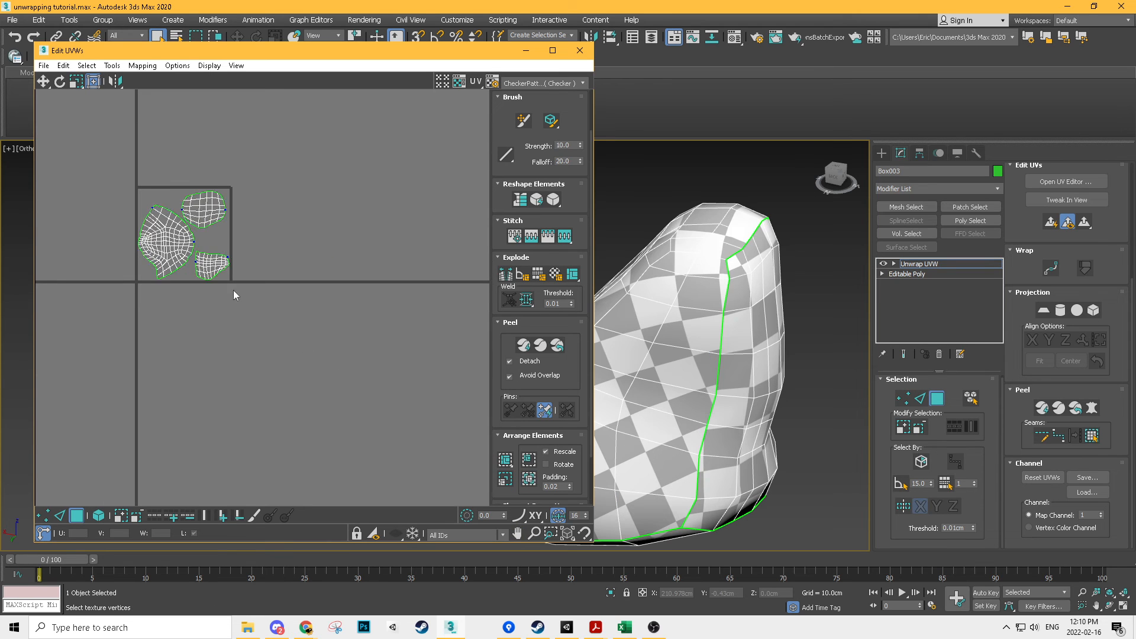
scroll(233, 290, "up", 6)
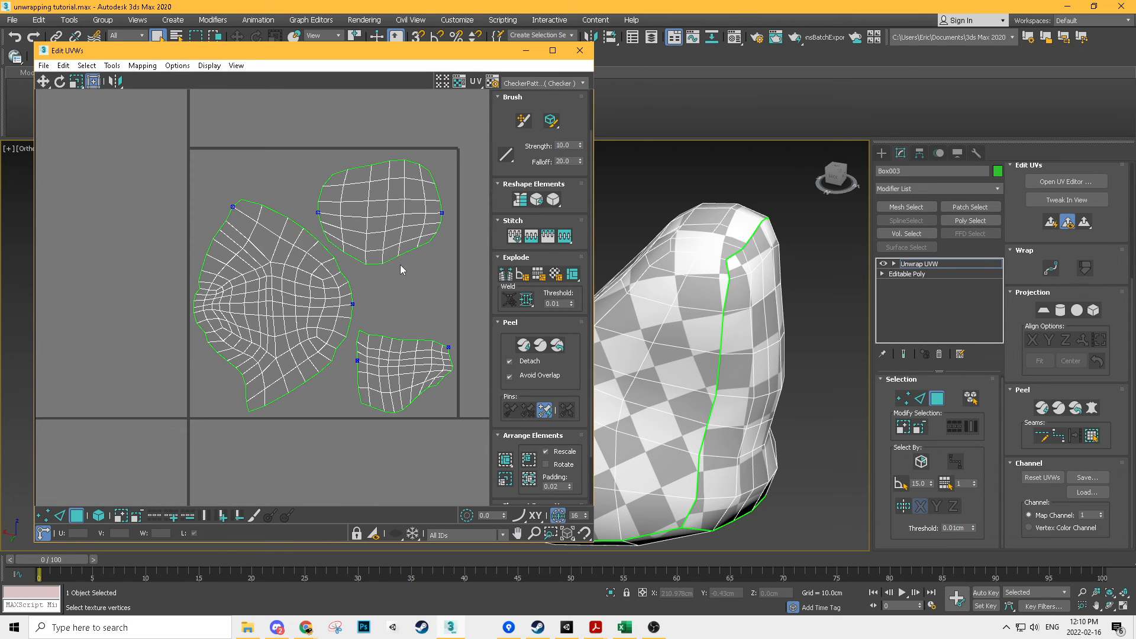
middle_click_drag(388, 287, 345, 277)
left_click(546, 464)
left_click(529, 479)
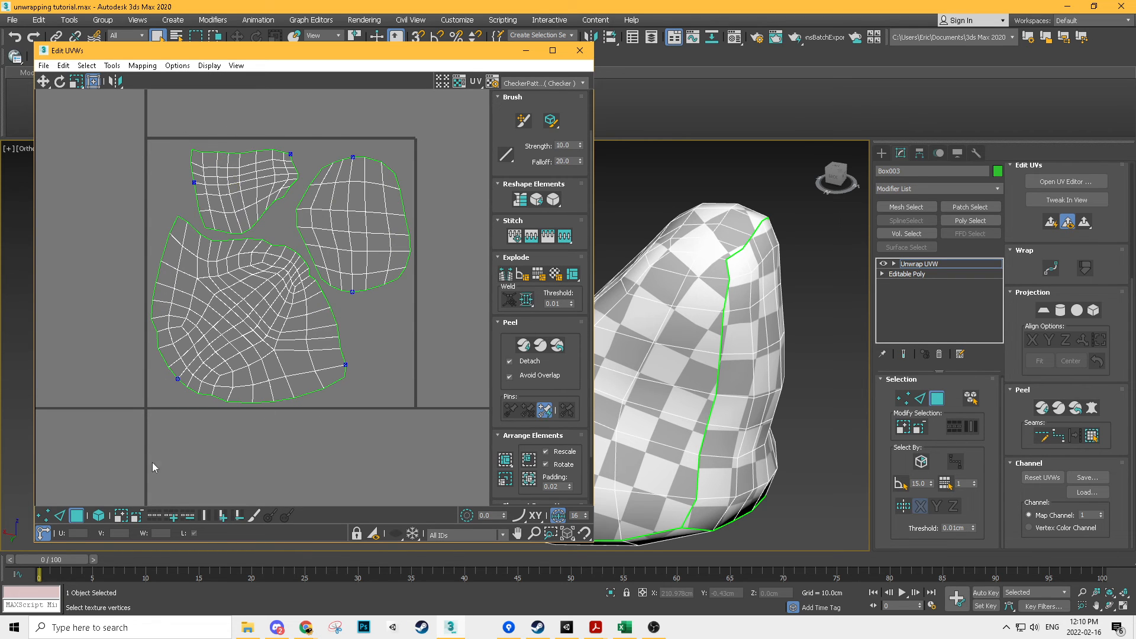
Step: Select by element, shift the small heel shell outward, and rotate and move the oval underside shell closer to the large shell
left_click(98, 516)
scroll(335, 325, "up", 1)
left_click(334, 183)
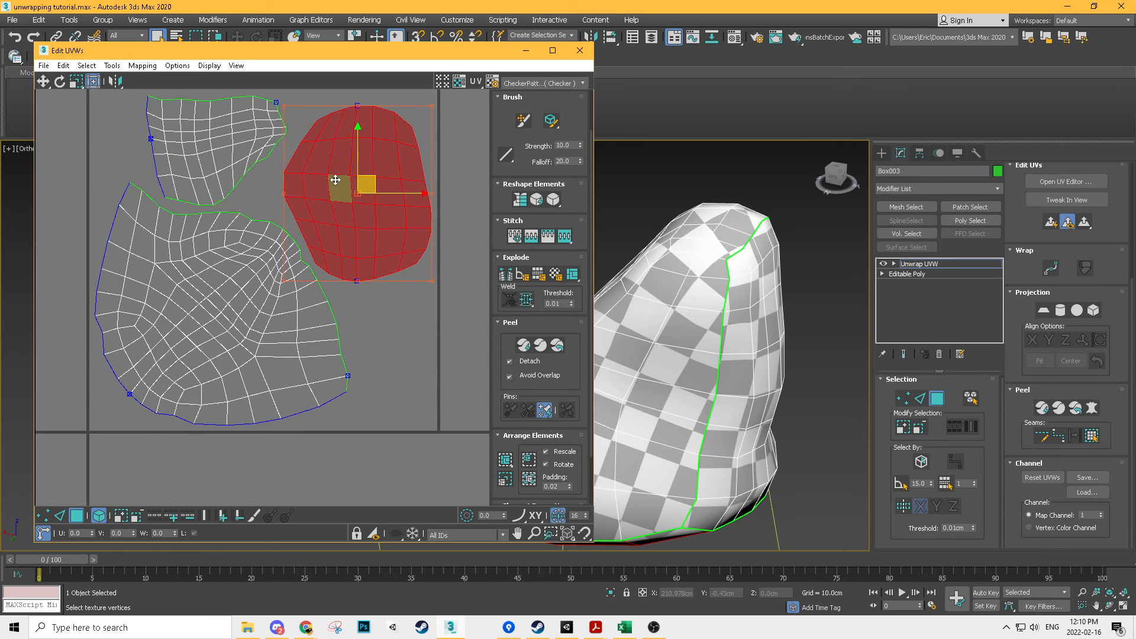
scroll(358, 101, "up", 1)
middle_click_drag(352, 142, 392, 201)
left_click(231, 232)
left_click_drag(230, 231, 211, 224)
left_click(406, 161)
left_click_drag(401, 165, 367, 172)
left_click_drag(414, 266, 390, 258)
Step: Select all shells and scale them up together to about 101.6% within the UV tile, clearing the selection
scroll(391, 260, "down", 3)
key("ctrl+a")
scroll(392, 223, "up", 5)
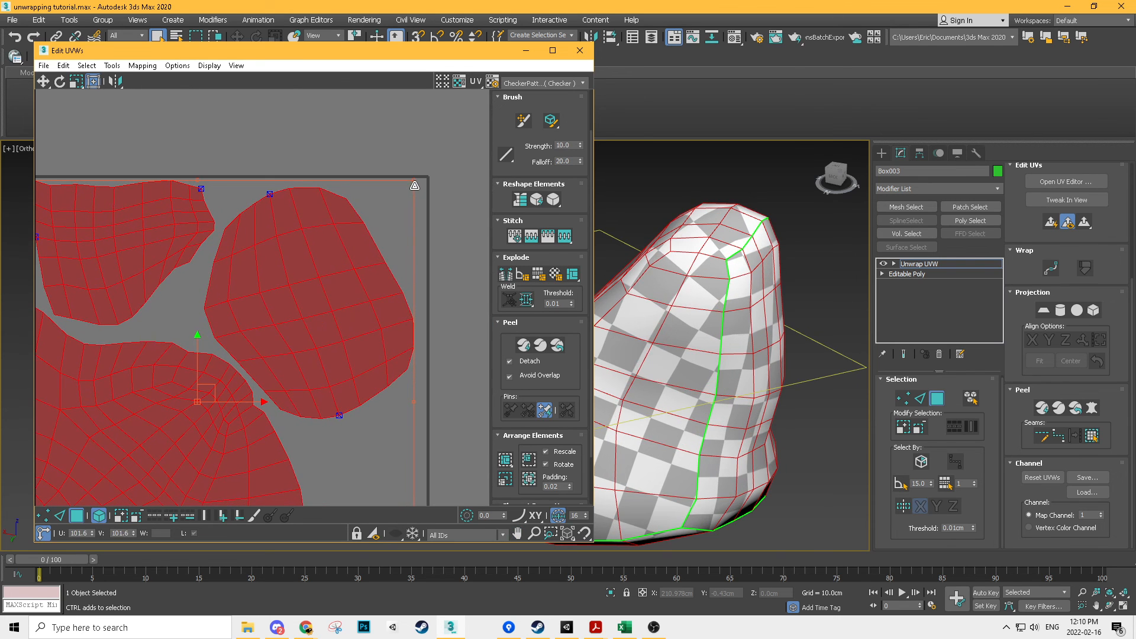
left_click(381, 194)
Step: Nudge the oval underside shell and the small heel shell slightly inward from the UV tile's borders
left_click(338, 293)
left_click_drag(338, 294, 335, 295)
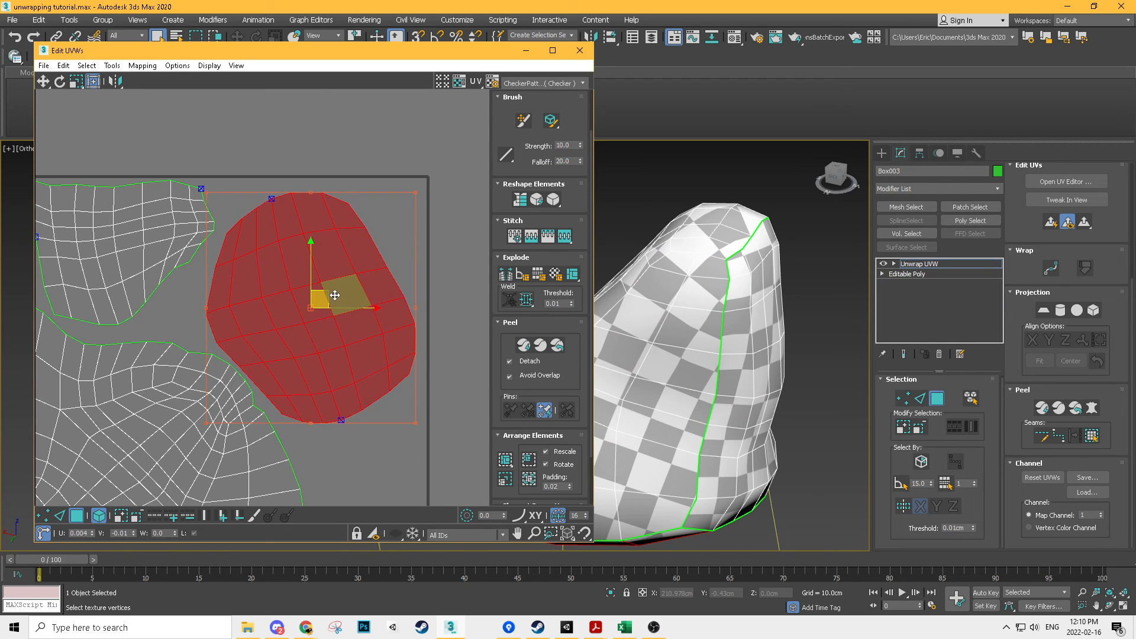
left_click(103, 251)
middle_click_drag(102, 252, 125, 256)
left_click_drag(123, 257, 130, 263)
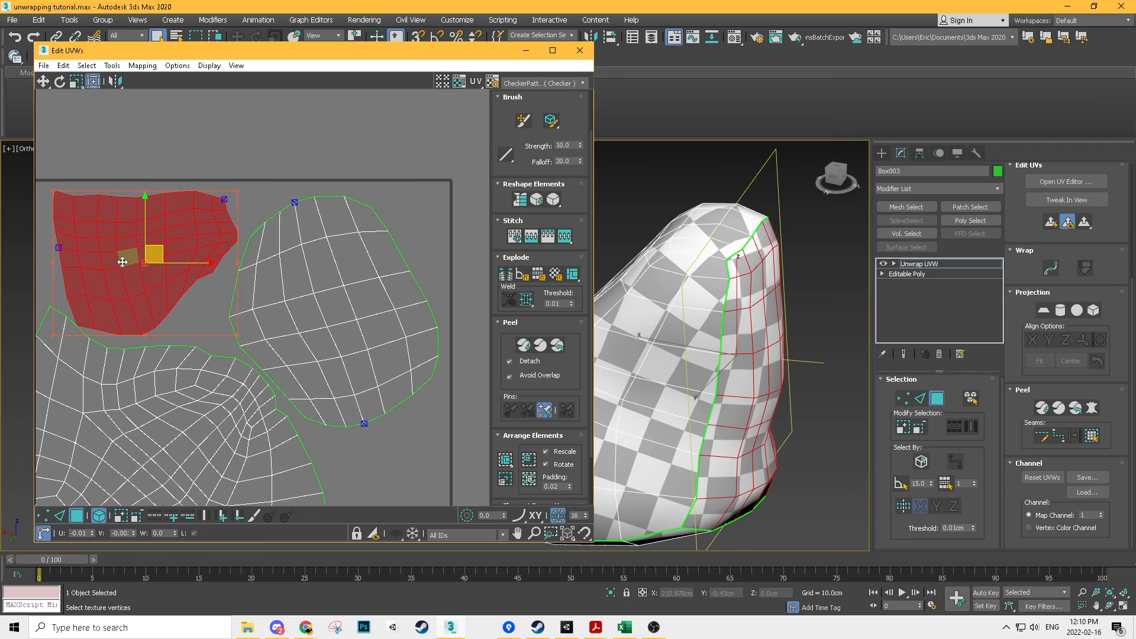
left_click_drag(153, 188, 155, 187)
Step: Select all three shells and scale them up to about 101.3% to fill the UV tile
left_click(345, 155)
left_click_drag(69, 481, 377, 203)
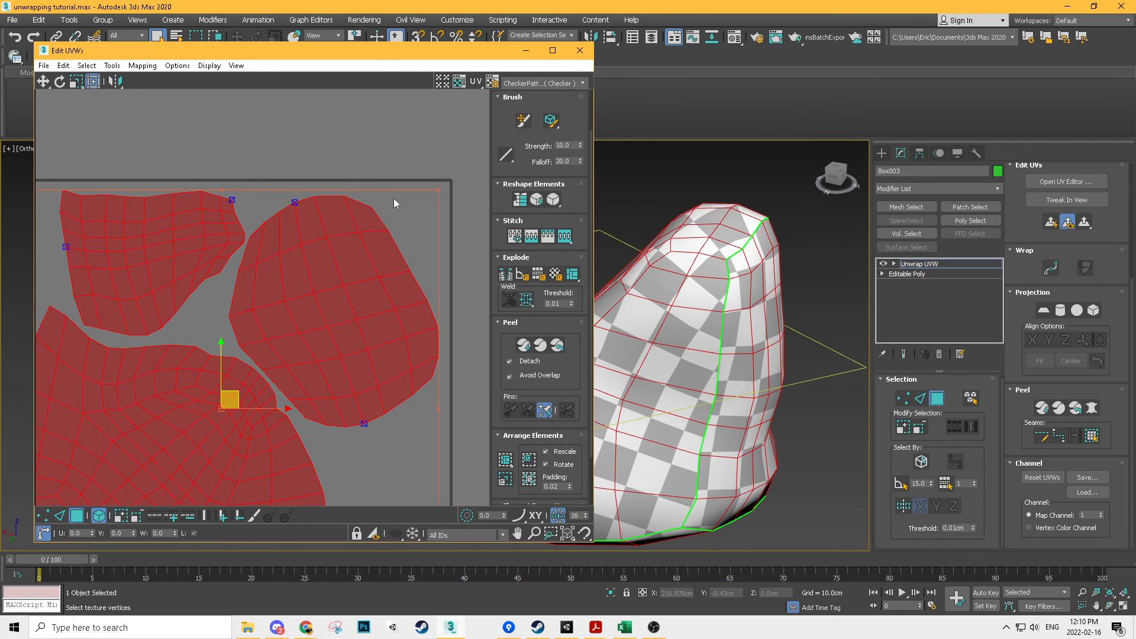
left_click_drag(443, 187, 449, 181)
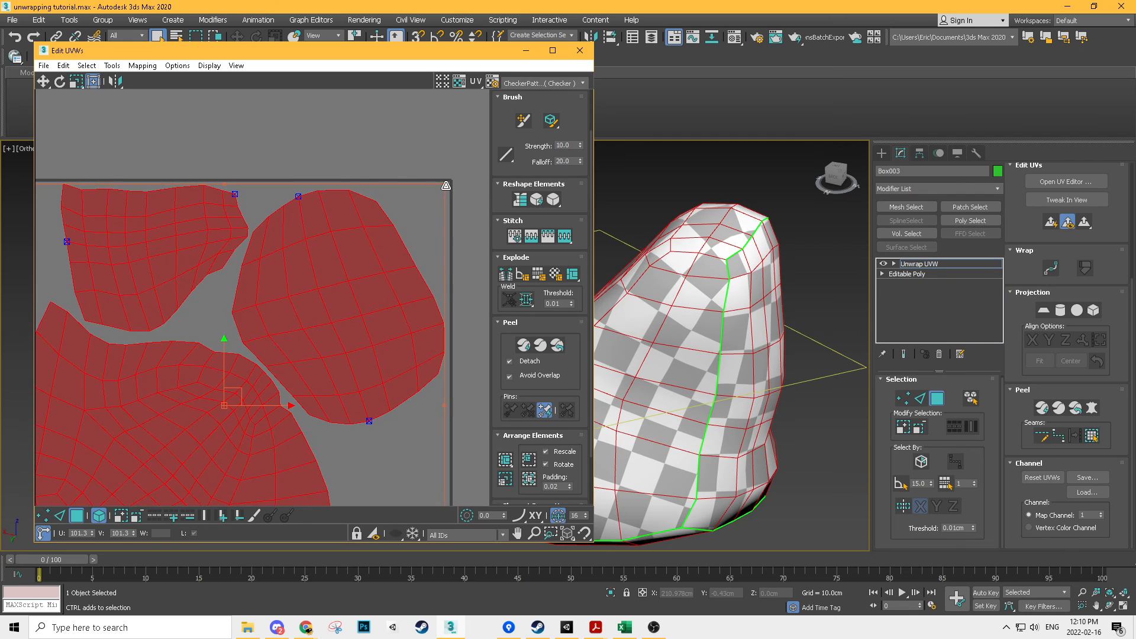
Step: Clear the shell selection and examine the packed UV layout alongside the checker pattern on the boot-shaped mesh
left_click(436, 169)
scroll(424, 260, "down", 2)
middle_click_drag(746, 302, 656, 355, "alt")
scroll(792, 301, "down", 2)
scroll(841, 350, "down", 3)
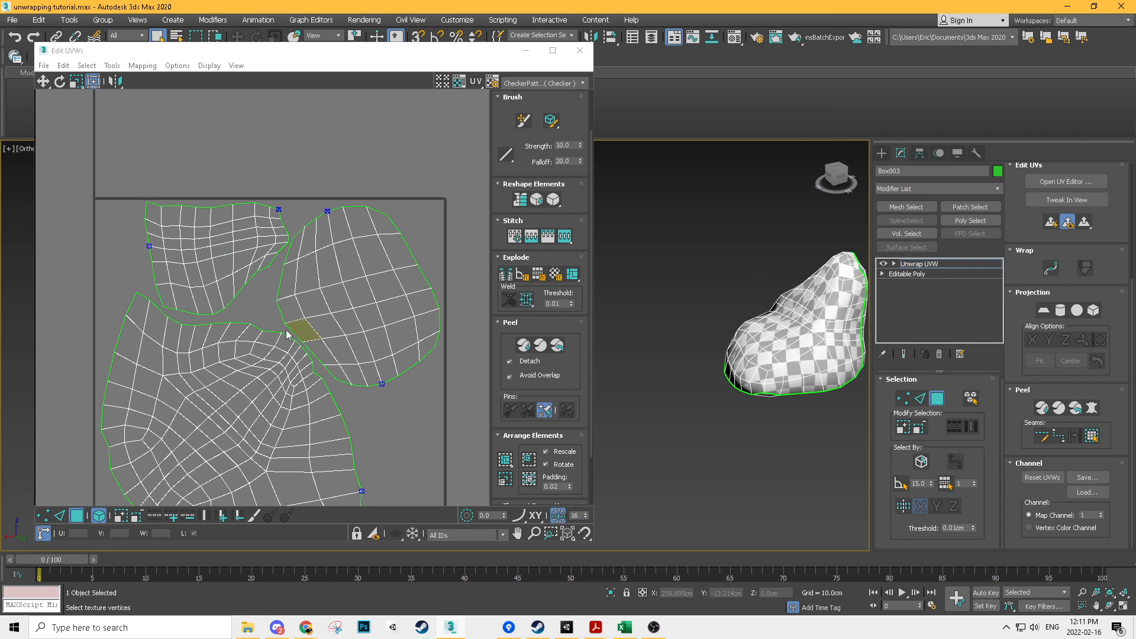
scroll(285, 328, "down", 3)
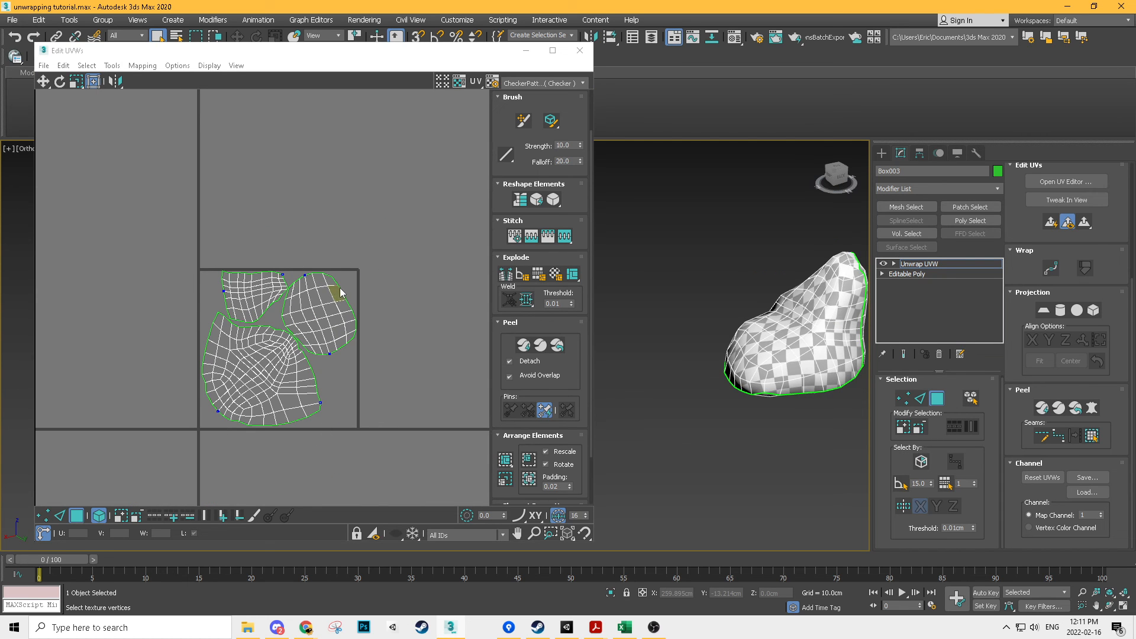
middle_click_drag(309, 340, 285, 293)
scroll(286, 291, "up", 2)
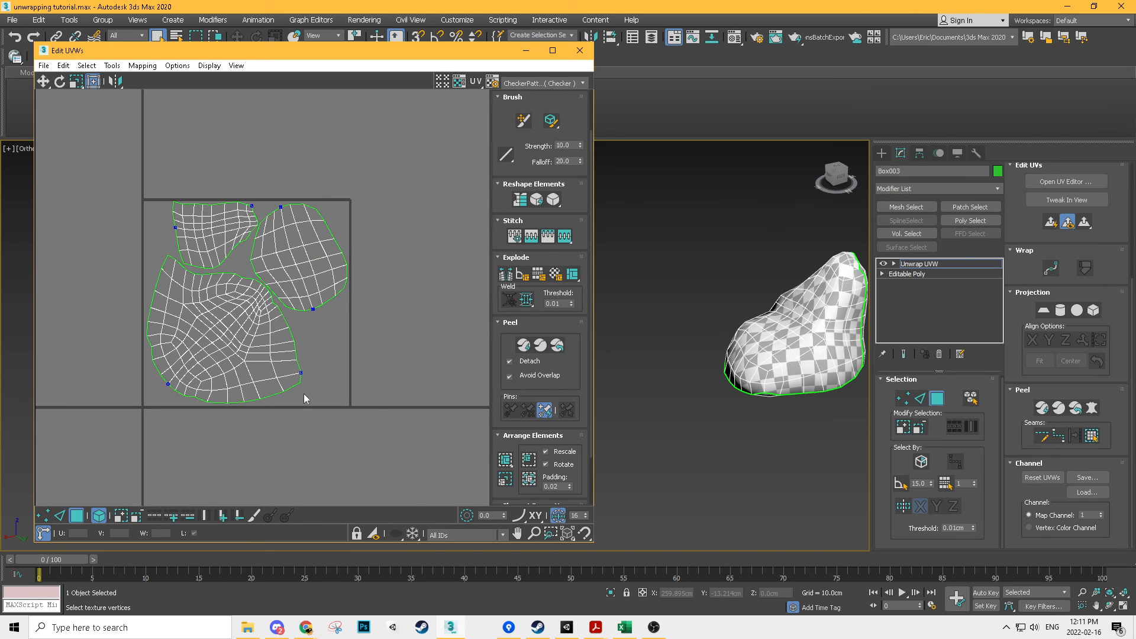
middle_click_drag(662, 361, 703, 319, "alt")
scroll(725, 363, "up", 3)
Step: Try to scale down the oval underside shell and shift the small heel shell within the UV tile
left_click(725, 368)
scroll(301, 242, "up", 3)
double_click(300, 244)
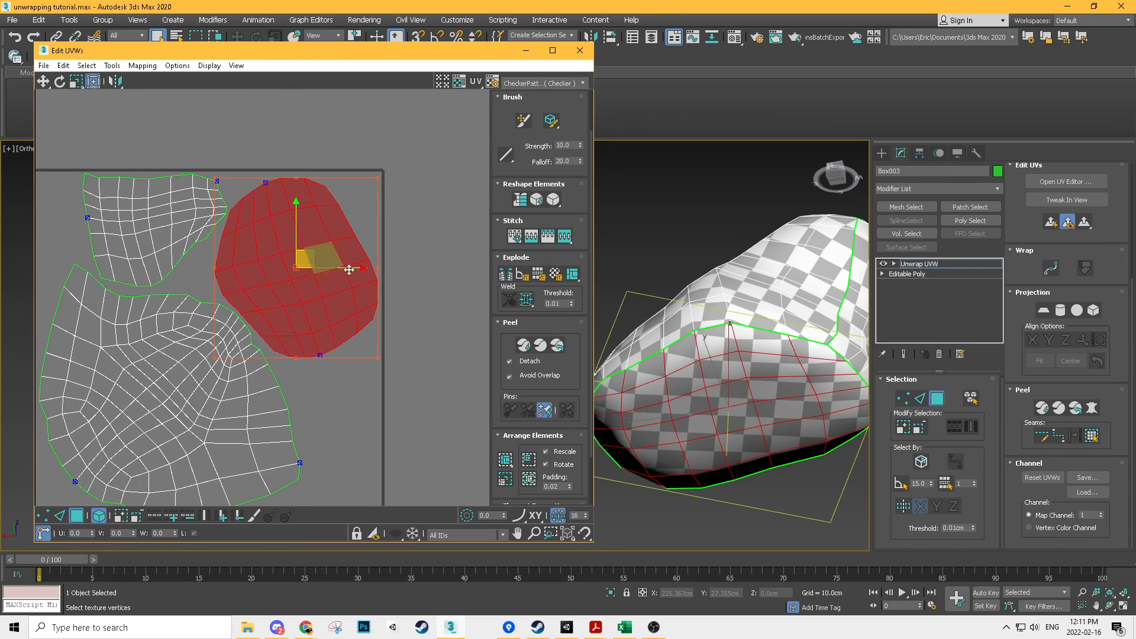
left_click_drag(306, 267, 315, 292)
double_click(188, 238)
left_click_drag(154, 232, 165, 234)
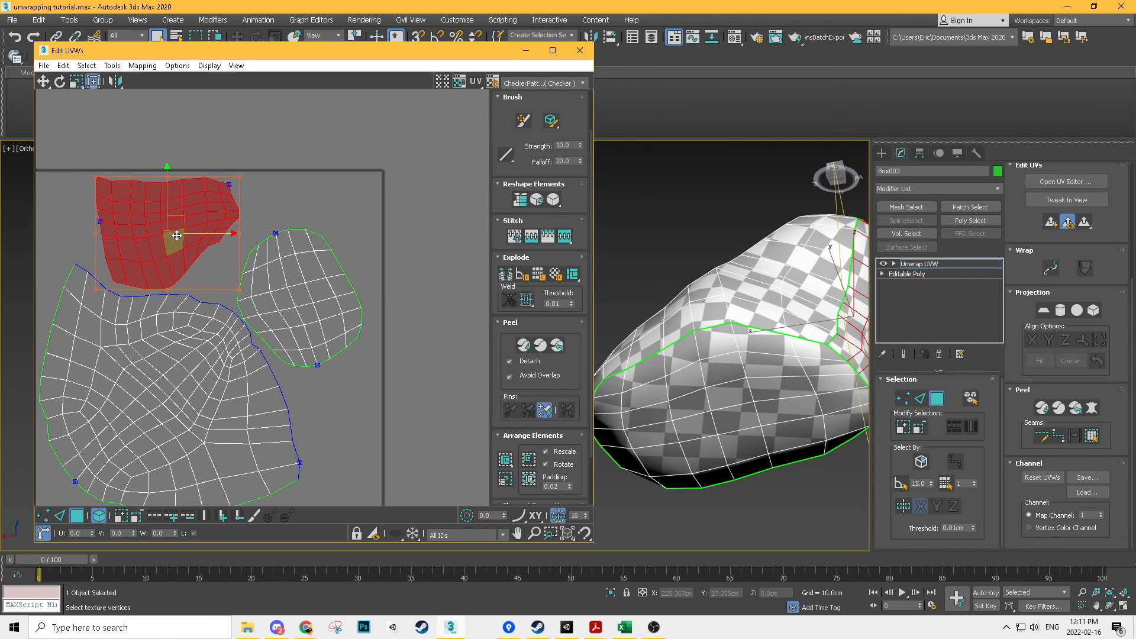
left_click(311, 293)
left_click_drag(314, 295, 303, 272)
Step: Undo the last scaling and shifting of the oval underside and heel shells
key("ctrl+z")
key("ctrl+z")
key("ctrl+z")
key("ctrl+z")
key("ctrl+z")
key("ctrl+z")
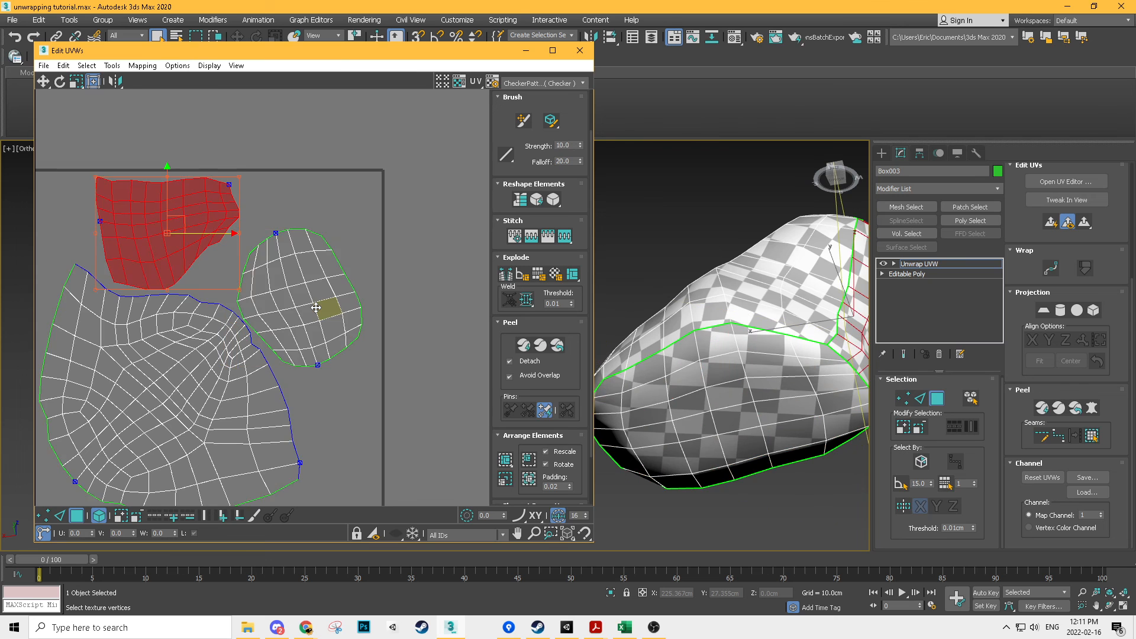
Step: Convert the unwrapped boot-shaped mesh to Editable Poly, collapsing its Unwrap UVW modifier
scroll(656, 243, "down", 2)
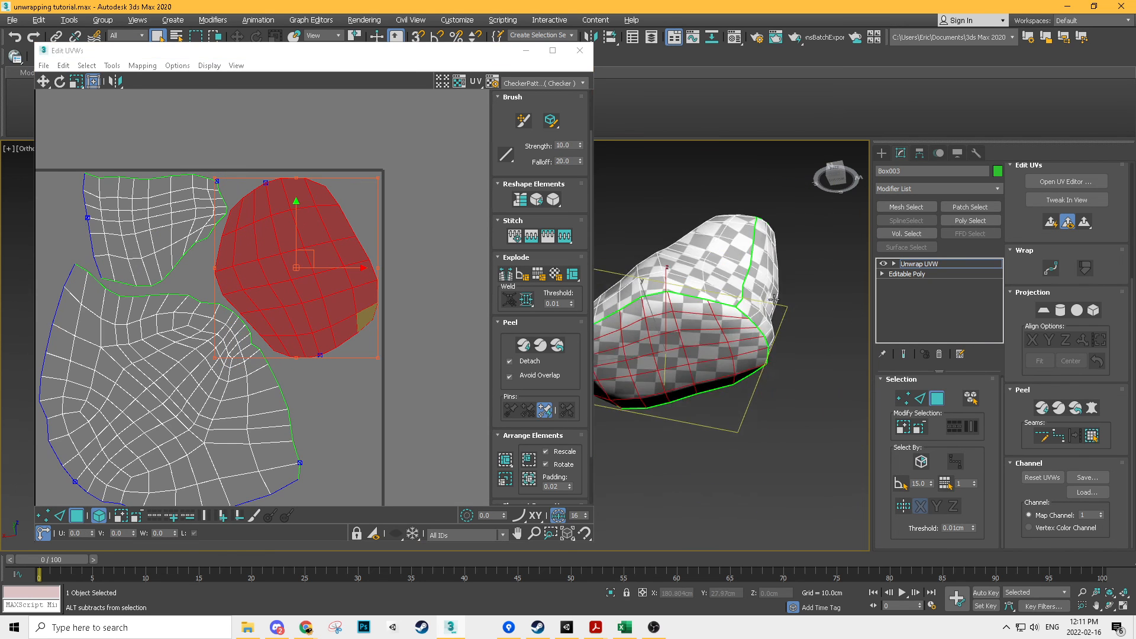
middle_click_drag(657, 213, 634, 247, "alt")
right_click(632, 242)
mouse_move(708, 368)
left_click(778, 375)
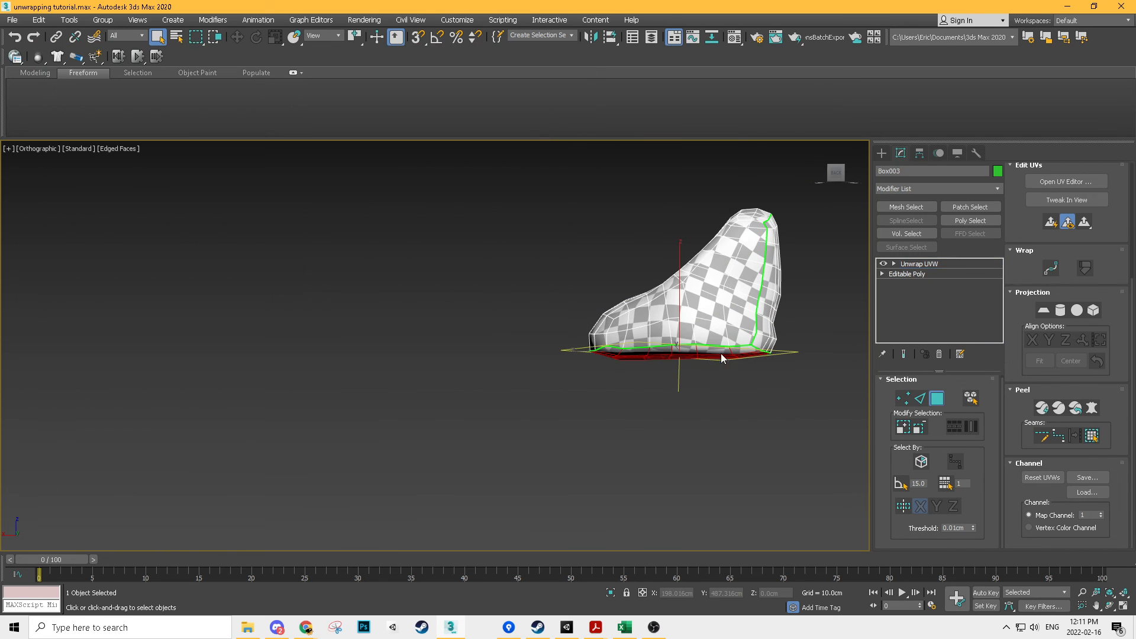
Step: Unhide all objects in the scene
scroll(760, 355, "down", 2)
right_click(755, 353)
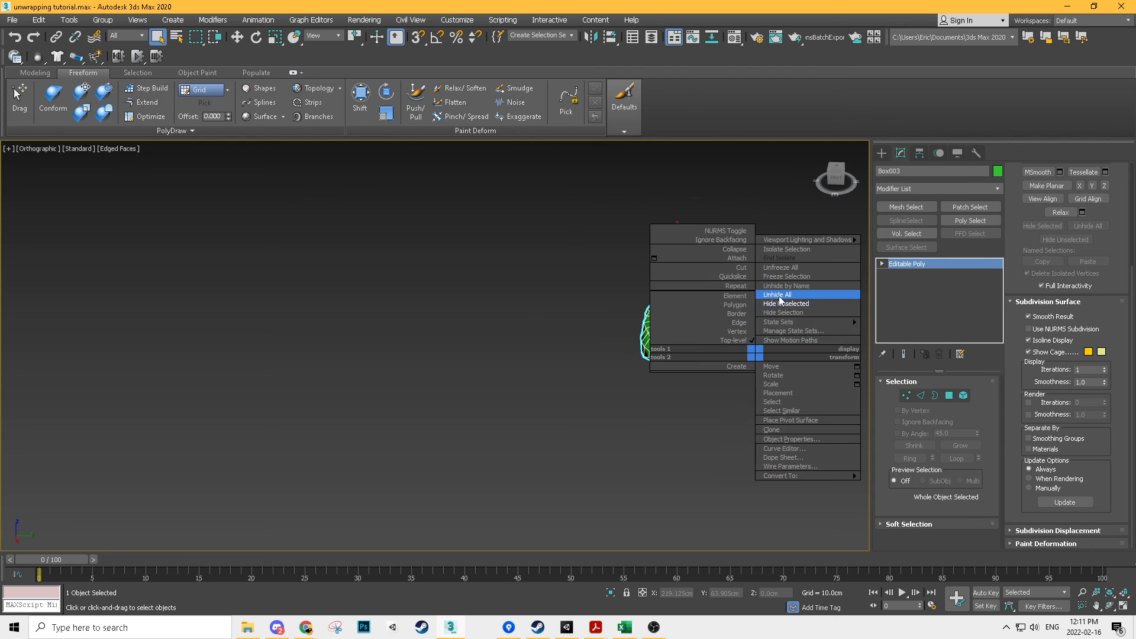
left_click(777, 294)
middle_click_drag(703, 300, 482, 386, "alt")
scroll(414, 362, "up", 5)
scroll(625, 431, "down", 2)
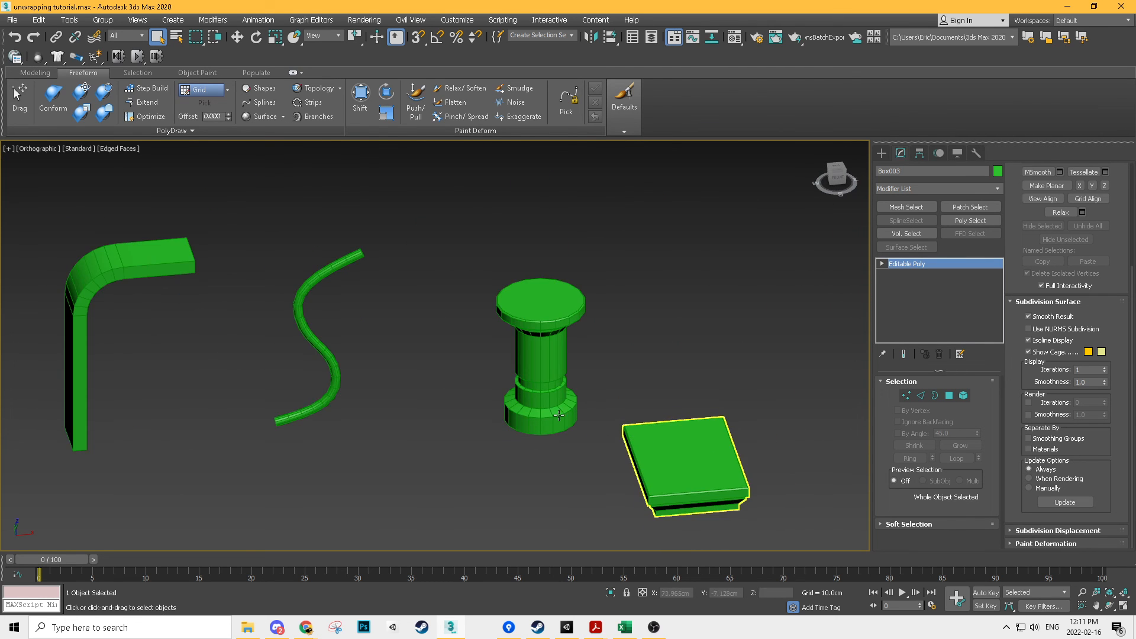
Step: Select the S-shaped tube and review all the example models together in one view
middle_click_drag(381, 380, 308, 260, "alt")
left_click(309, 261)
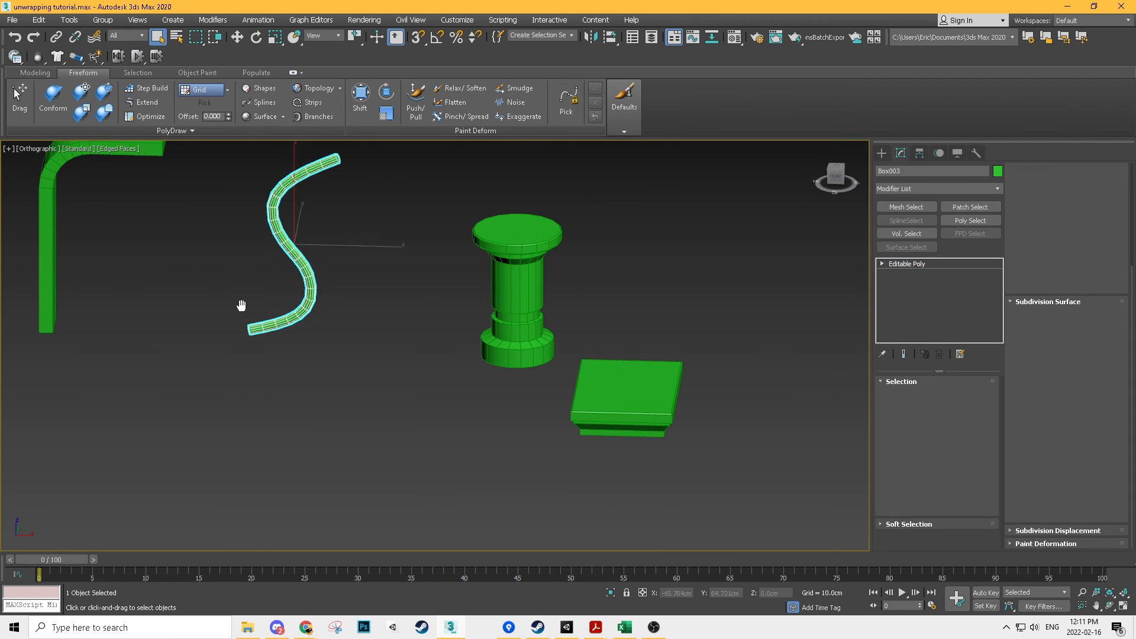
middle_click_drag(196, 285, 294, 328)
scroll(573, 391, "down", 3)
middle_click_drag(606, 375, 596, 389, "alt")
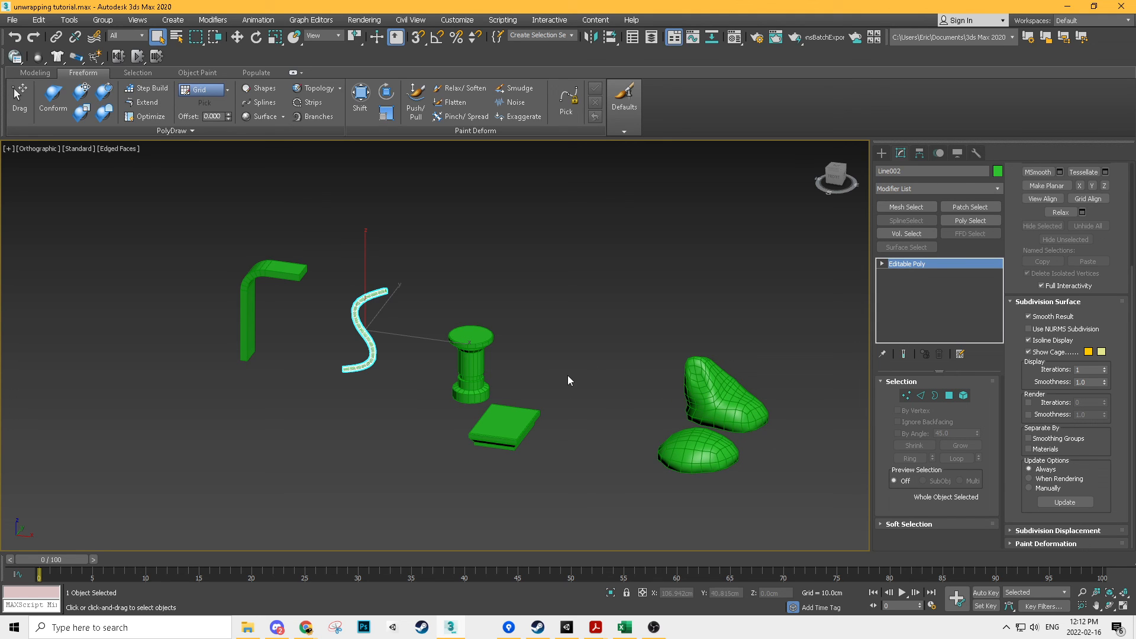
middle_click_drag(567, 410, 688, 392)
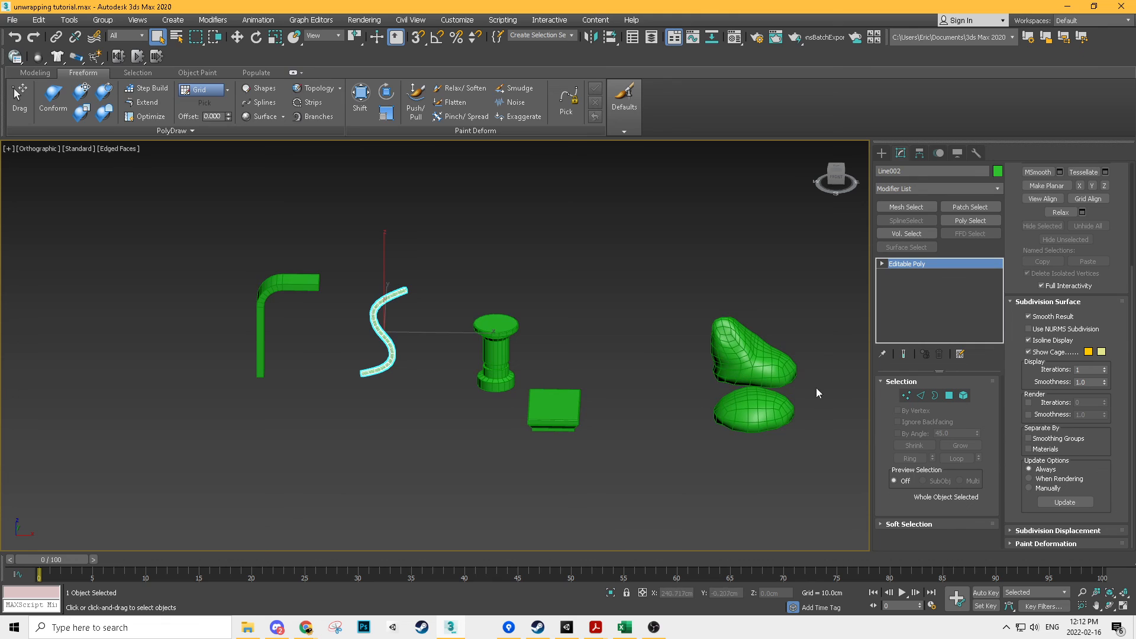